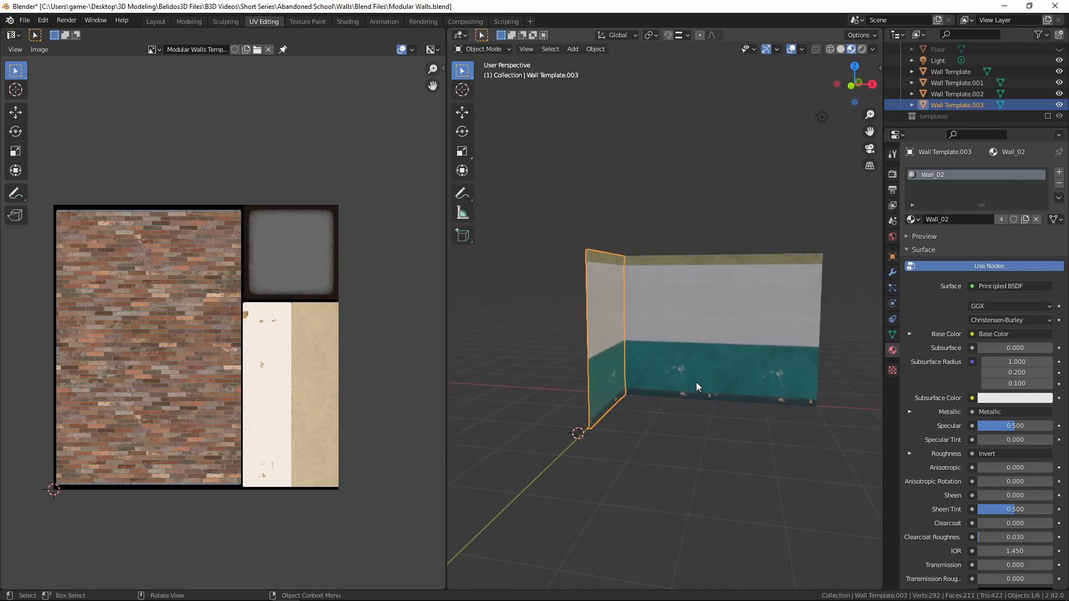
Delete the side wall piece that stands perpendicular to the other two walls.
key("x")
left_click(697, 377)
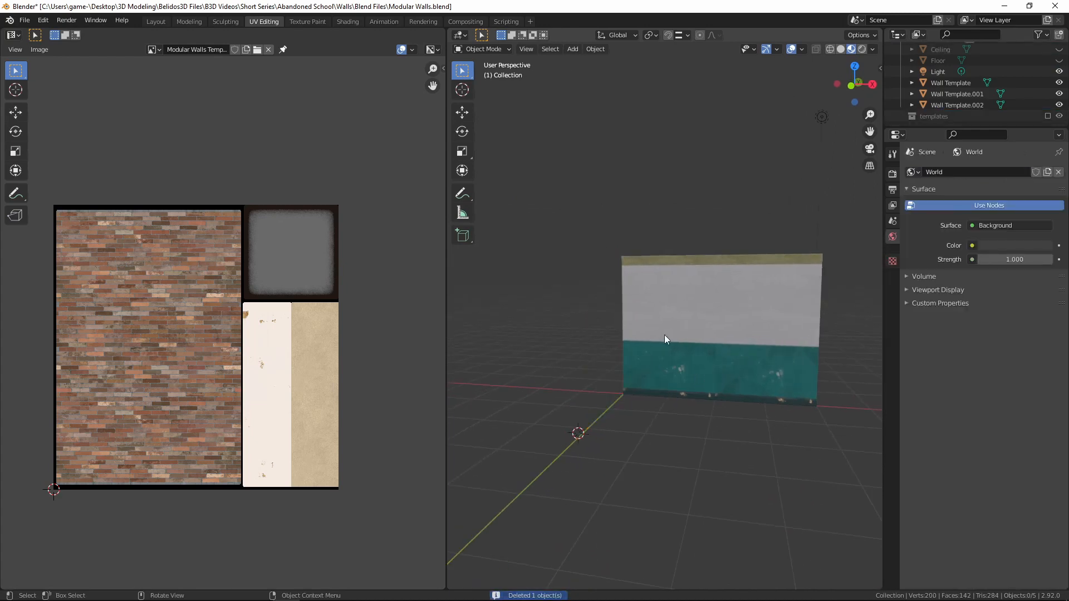
Rename the wall piece nearest the origin, Wall Template.001, as Wall.
left_click(664, 336)
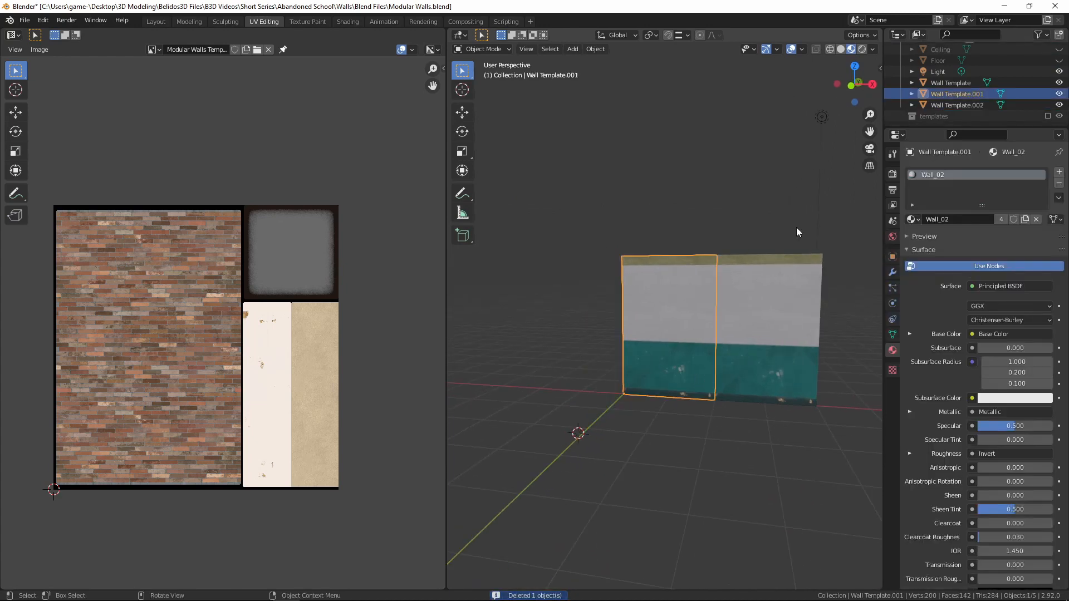
double_click(956, 95)
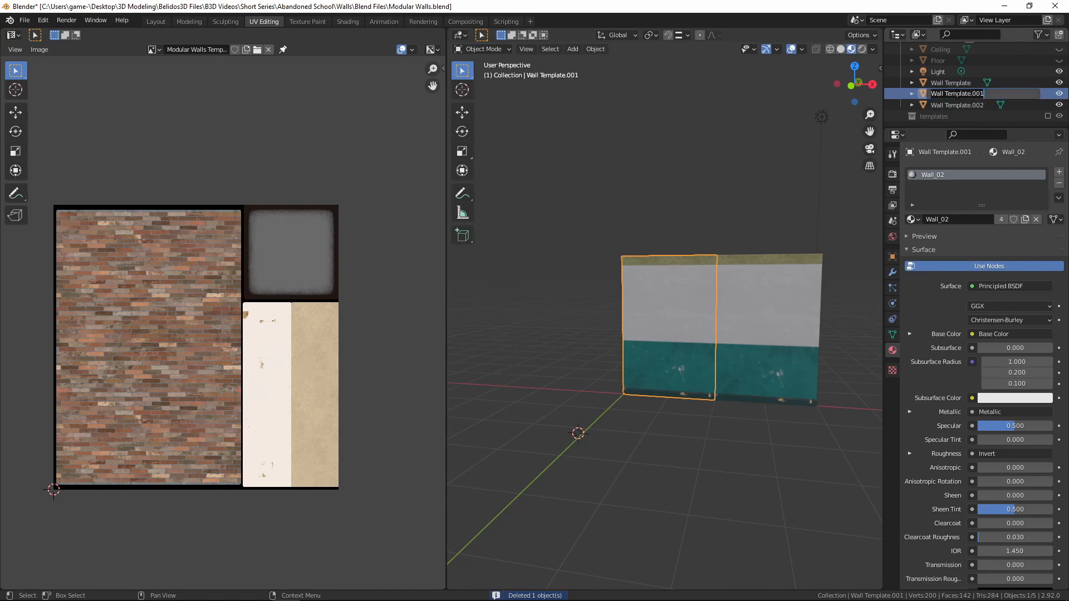
type("wA")
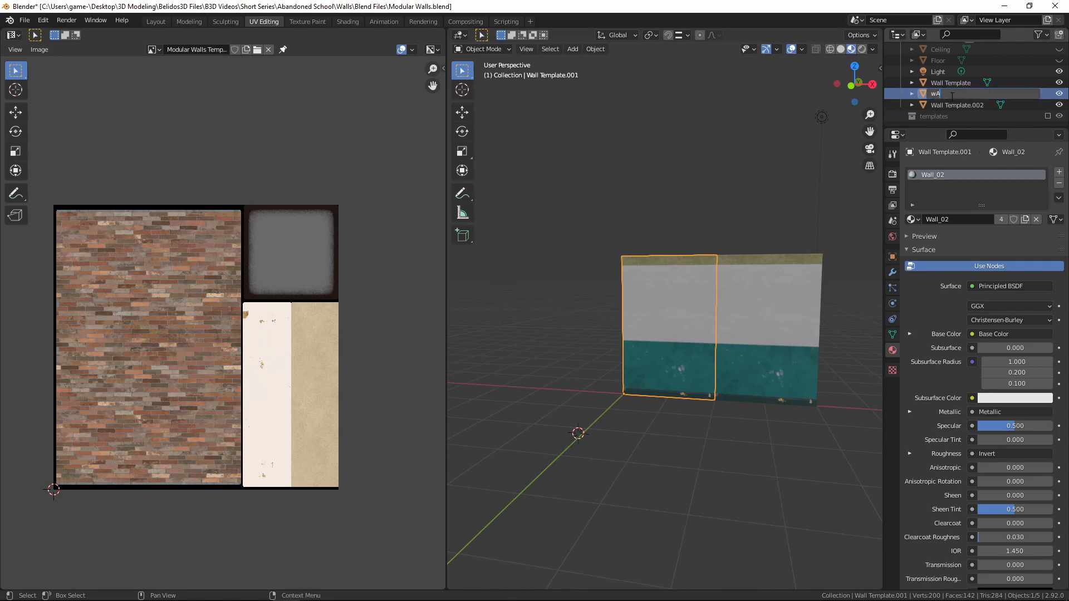
type("Wall")
key("Return")
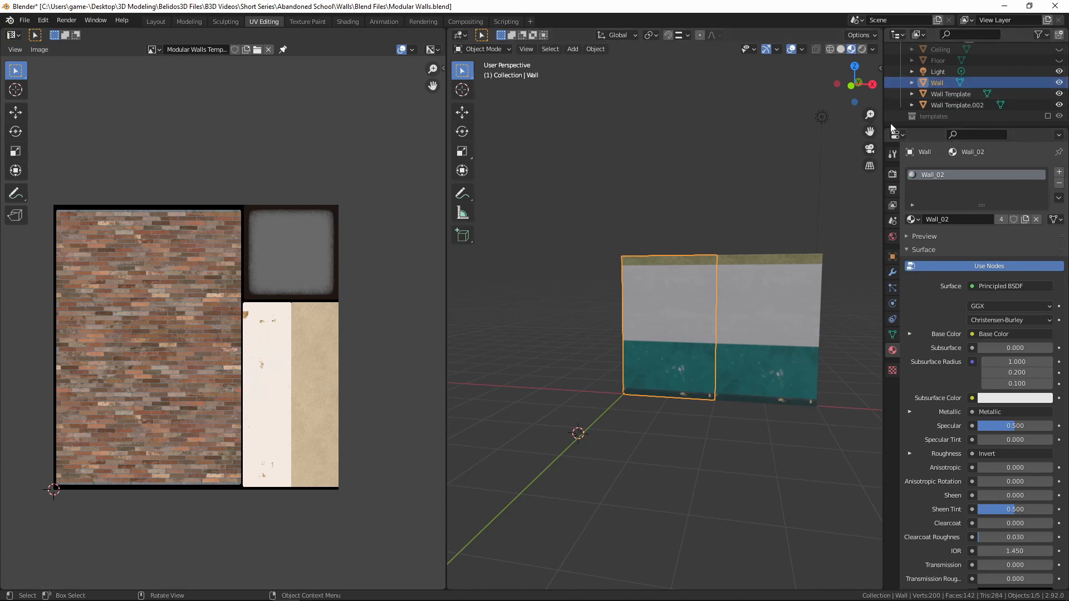
Move the original Wall Template object into the templates collection.
left_click(948, 92)
key("m")
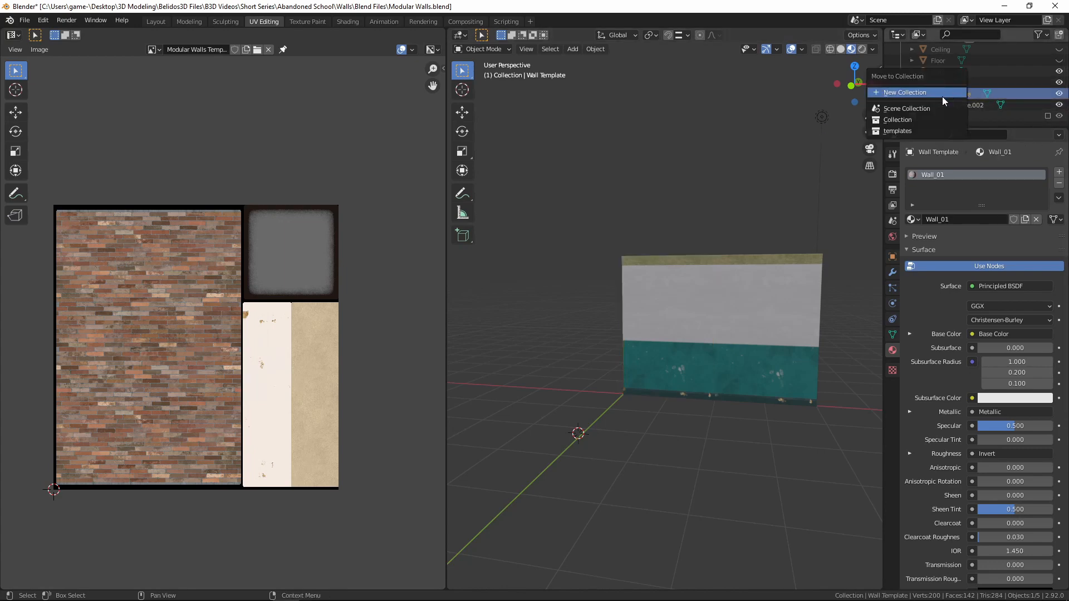
left_click(914, 132)
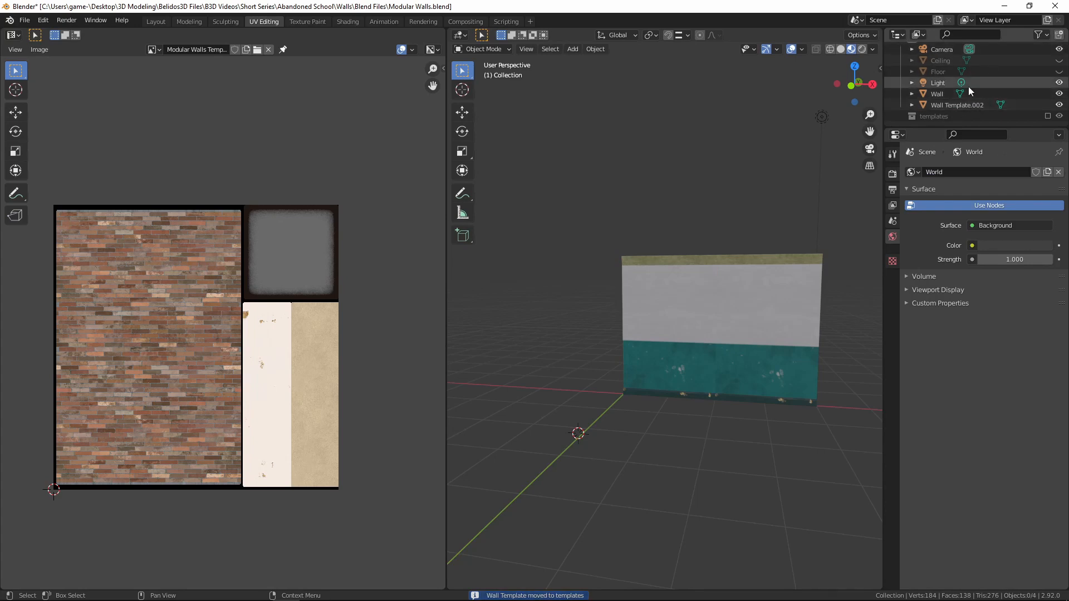
Hide the Wall object so only the Wall Template.002 piece remains in the scene view.
scroll(608, 312, "down", 4)
middle_click_drag(608, 312, 566, 326)
left_click(665, 332)
scroll(662, 332, "up", 8)
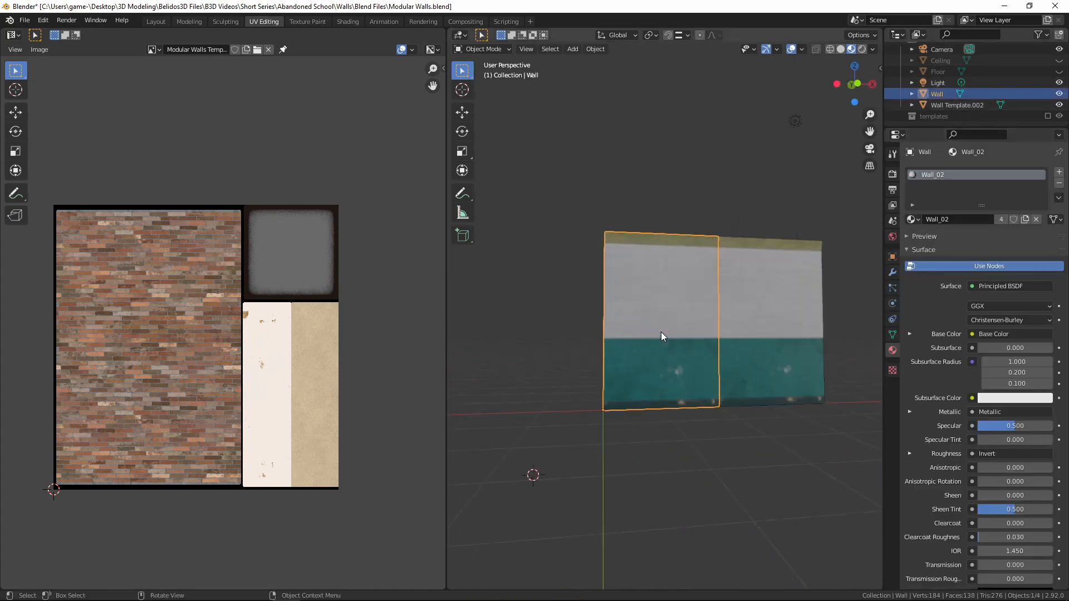
scroll(674, 354, "down", 4)
middle_click_drag(674, 354, 665, 339)
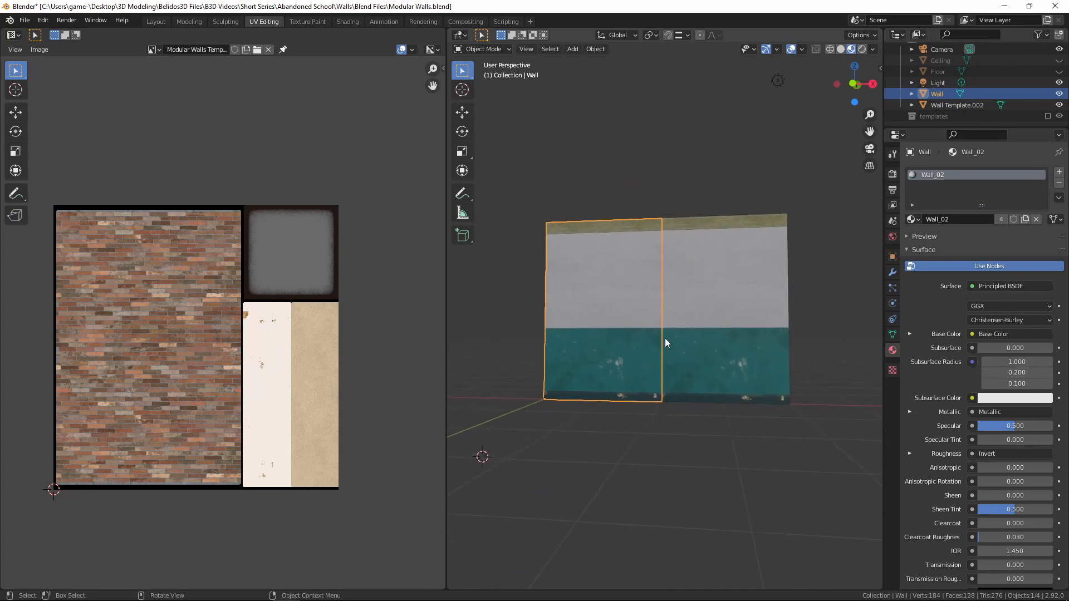
middle_click_drag(603, 271, 614, 319)
key("Delete")
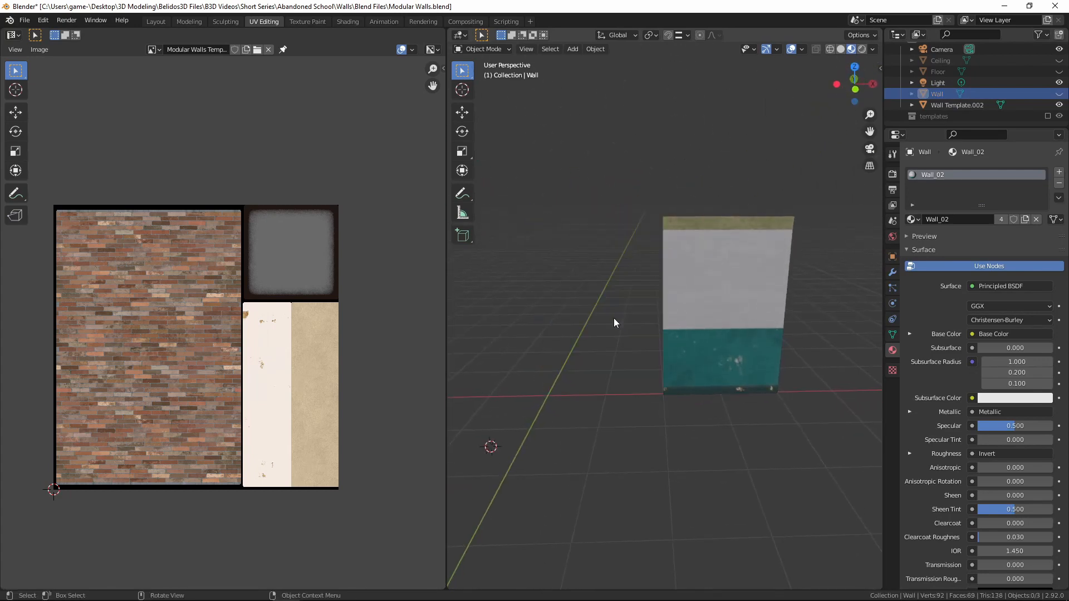
Clear the location of Wall Template.002 so that it sits at the world origin.
left_click(745, 309)
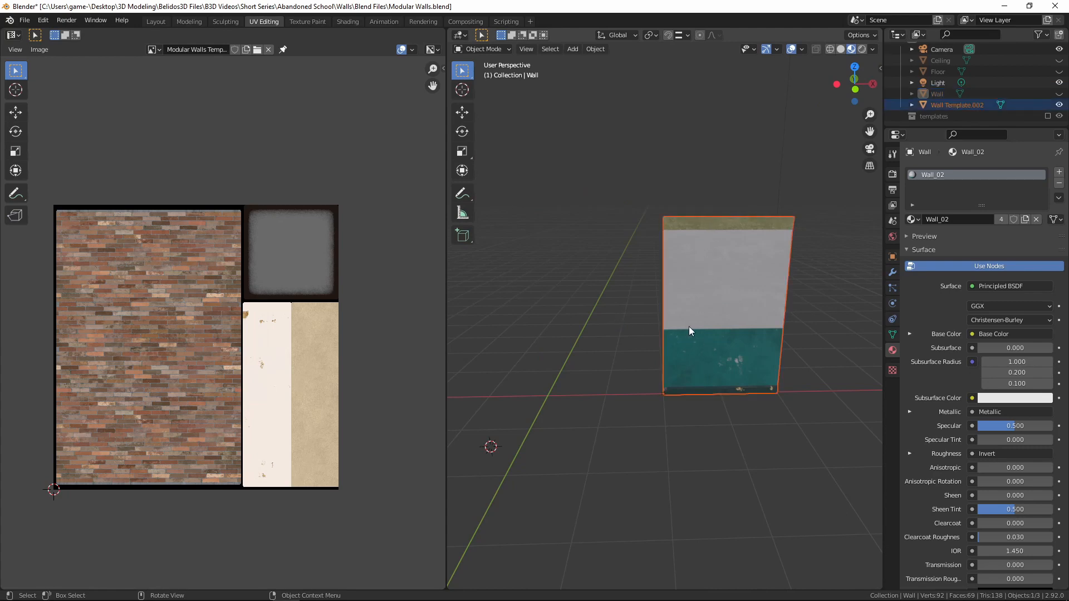
scroll(690, 327, "up", 3)
middle_click_drag(763, 333, 732, 402)
key("alt+g")
scroll(731, 402, "up", 1)
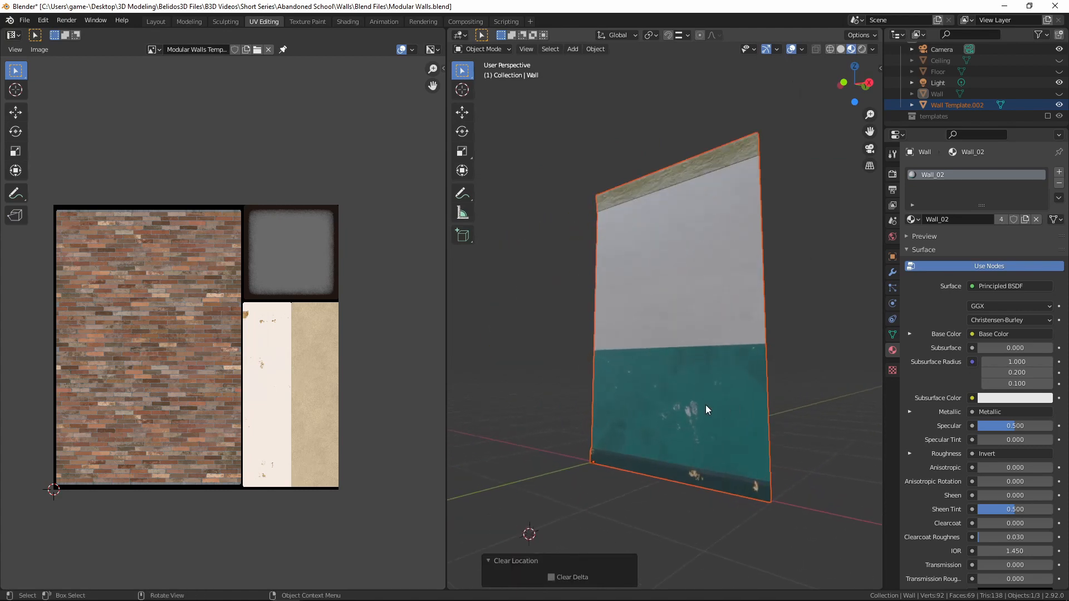
Examine the wall piece from several angles and check its transform values and dimensions.
middle_click_drag(667, 394, 692, 342)
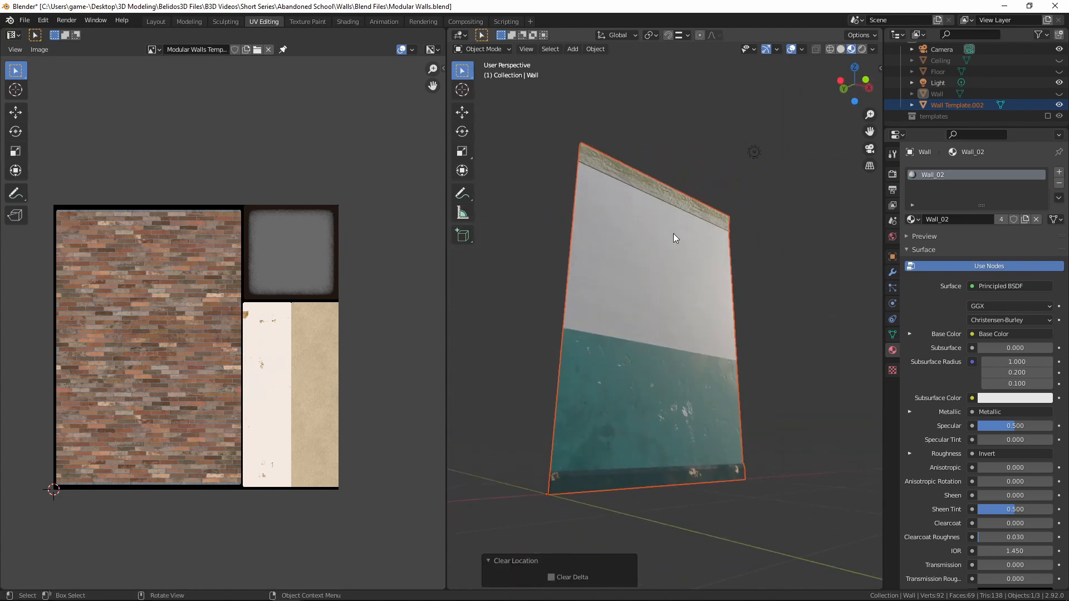
middle_click_drag(673, 239, 666, 302)
key("b")
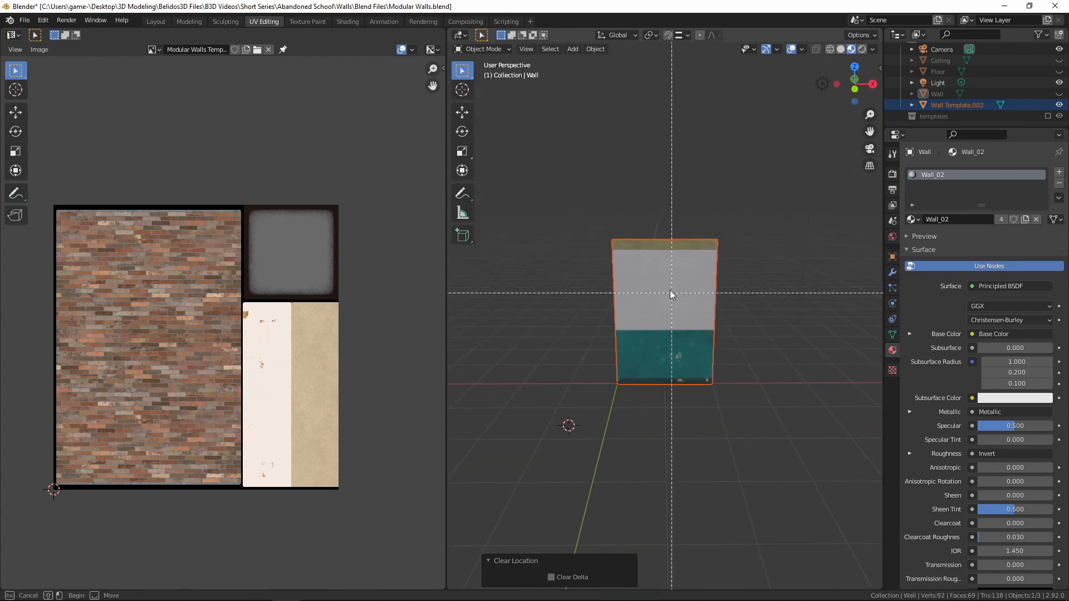
key("Escape")
key("n")
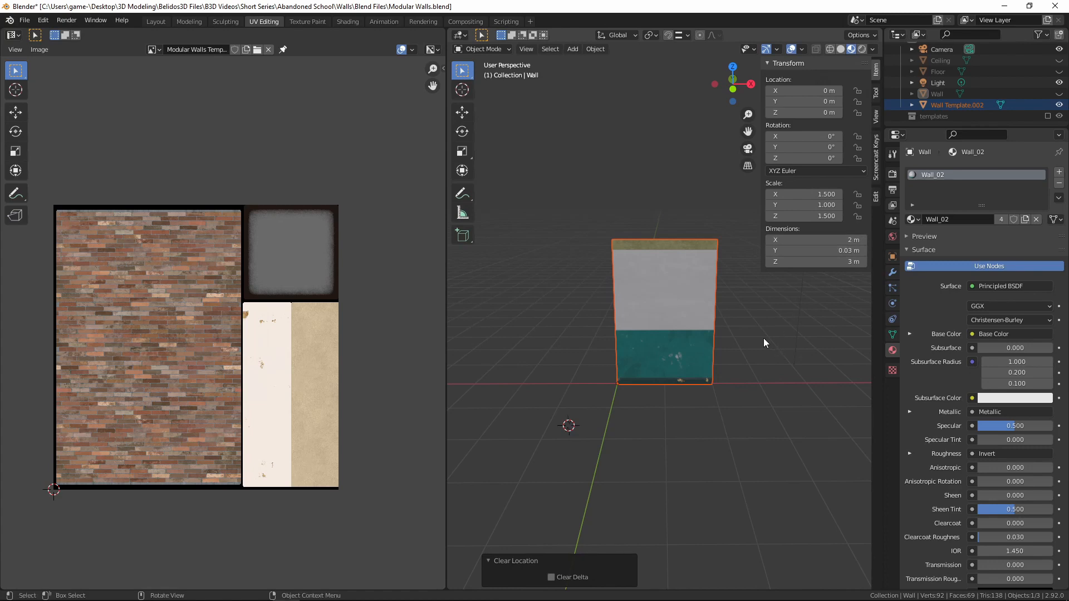
key("n")
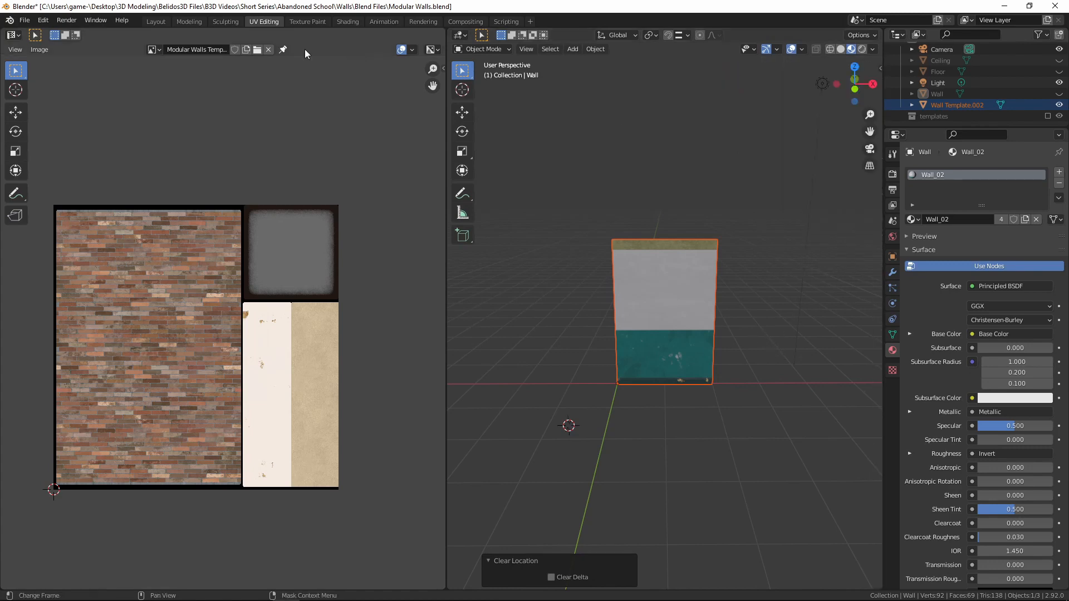
Import the FBX file Unity_Human_Scale.fbx from the Desktop's 3D Modeling\Current Project\Reference folder.
left_click(25, 22)
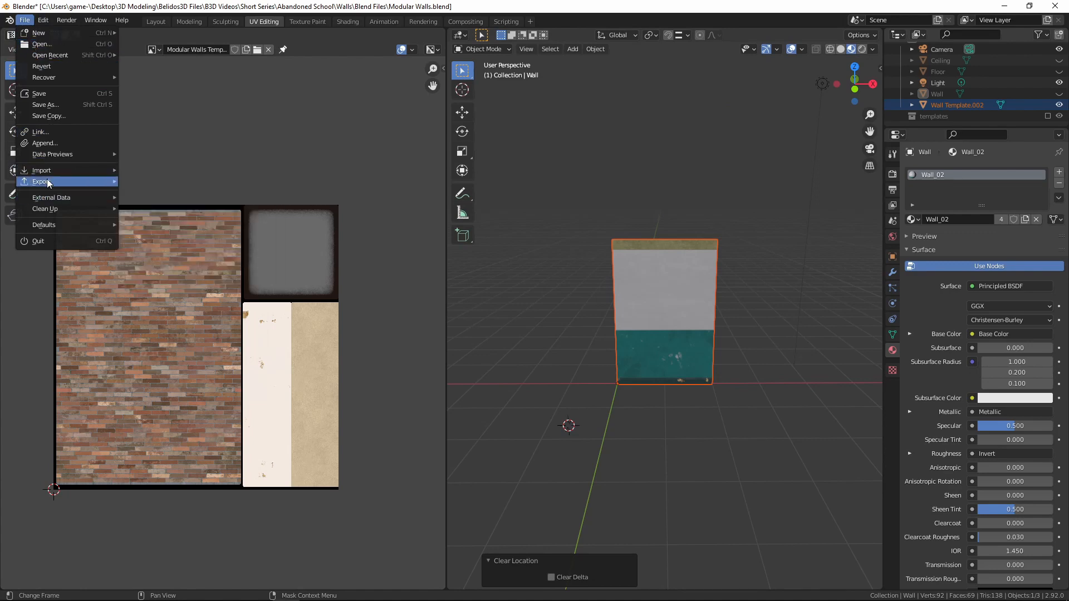
mouse_move(48, 171)
left_click(167, 237)
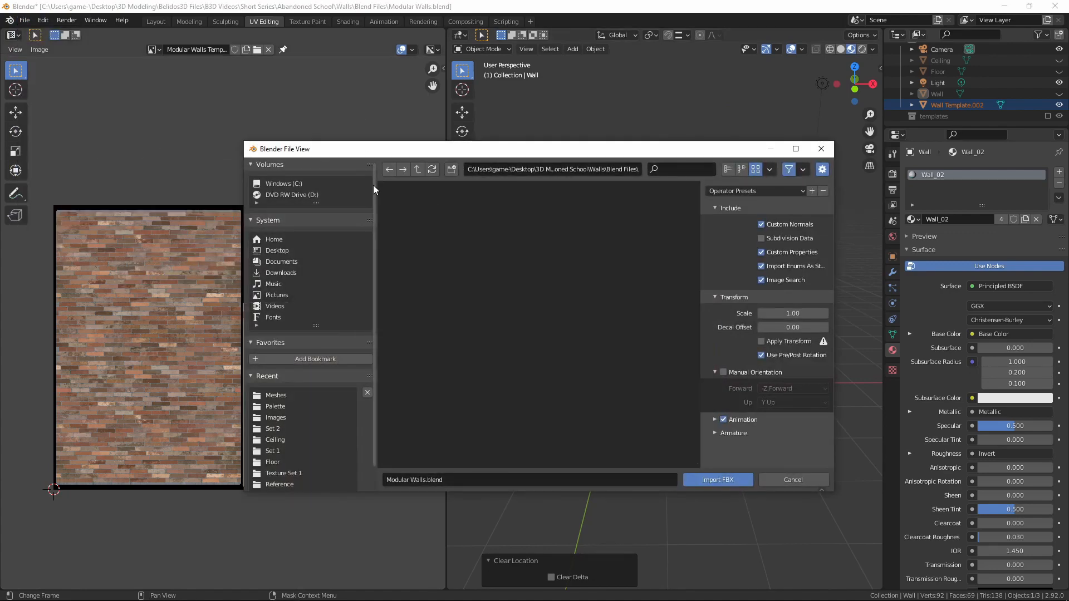
left_click(417, 170)
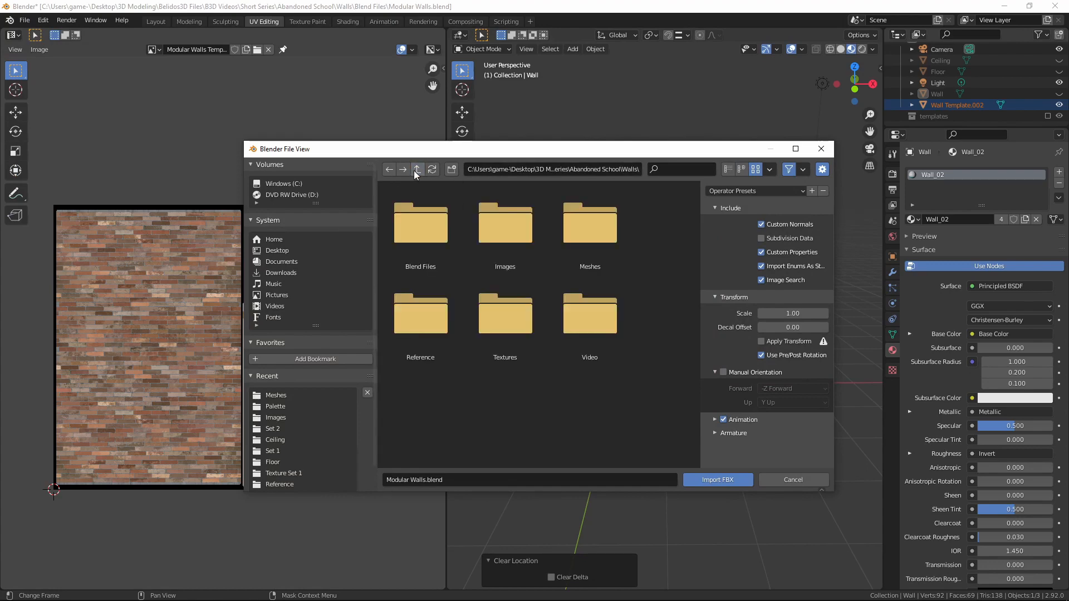
left_click(417, 169)
left_click(417, 169)
left_click(417, 169)
left_click(417, 170)
left_click(417, 170)
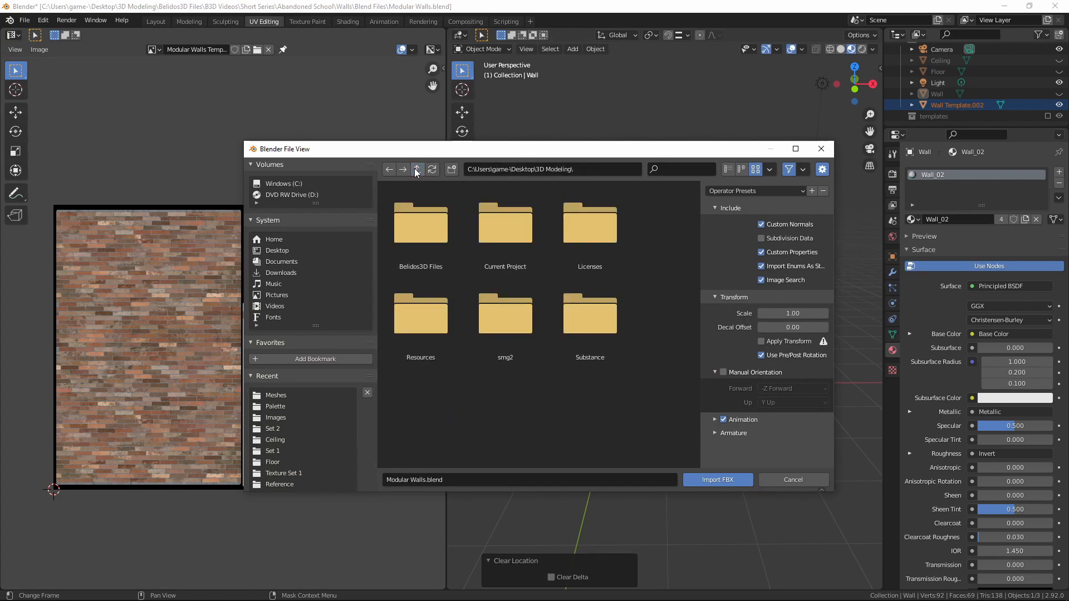
left_click(418, 169)
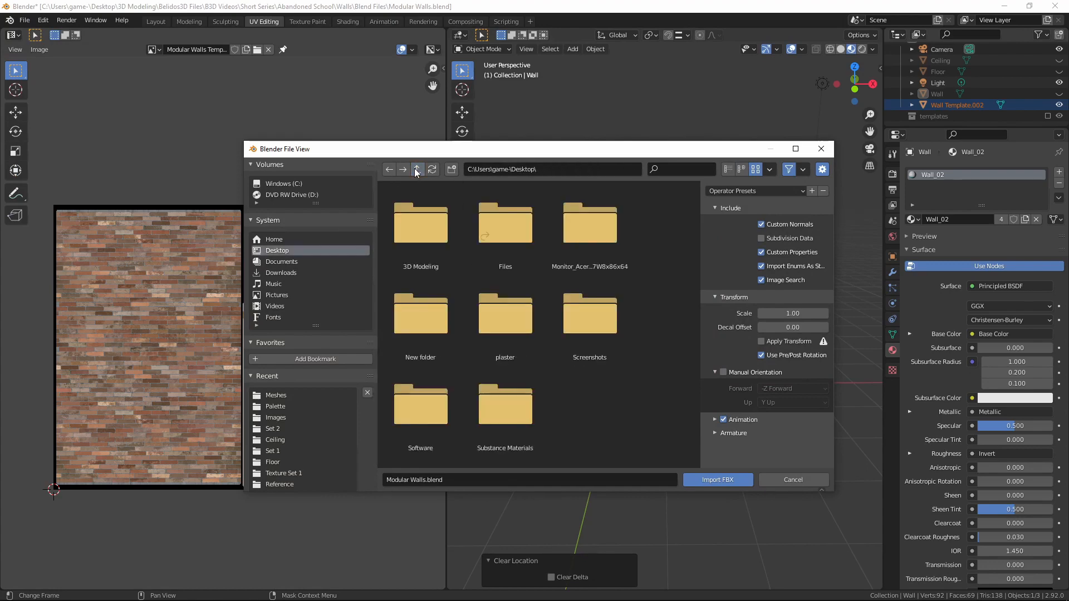
double_click(433, 226)
double_click(495, 228)
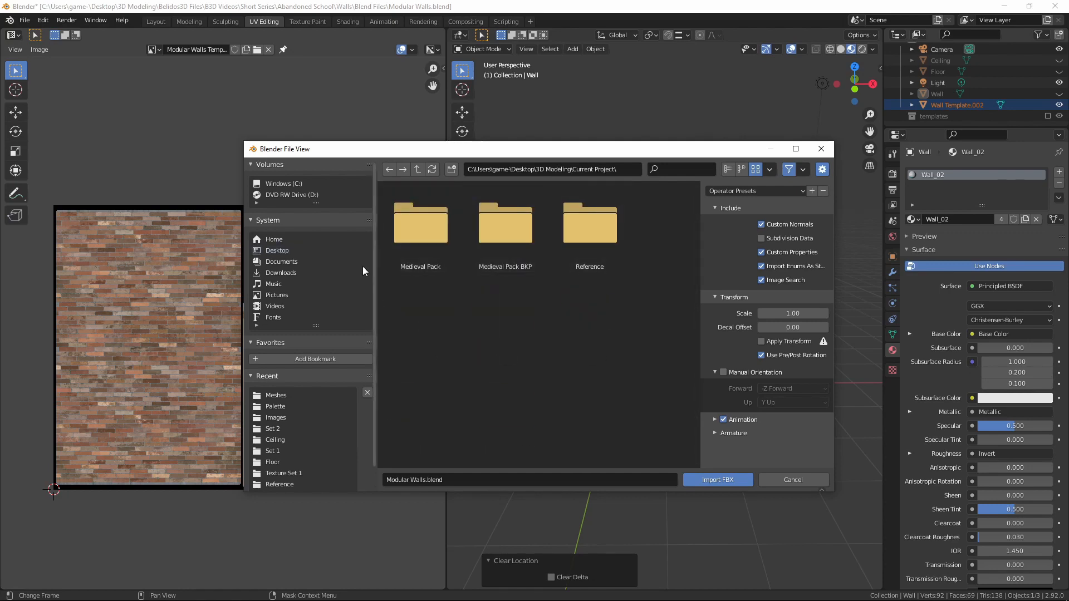
double_click(611, 228)
double_click(414, 229)
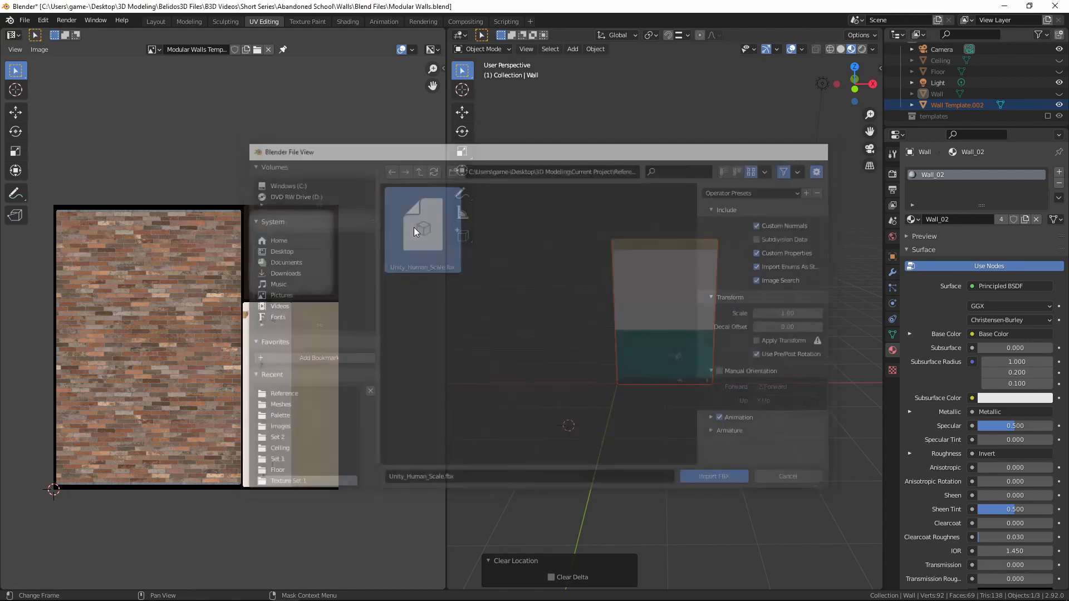
In the front orthographic view, move the human scale figure about 0.96 m along X to the middle of the wall.
scroll(615, 362, "up", 1)
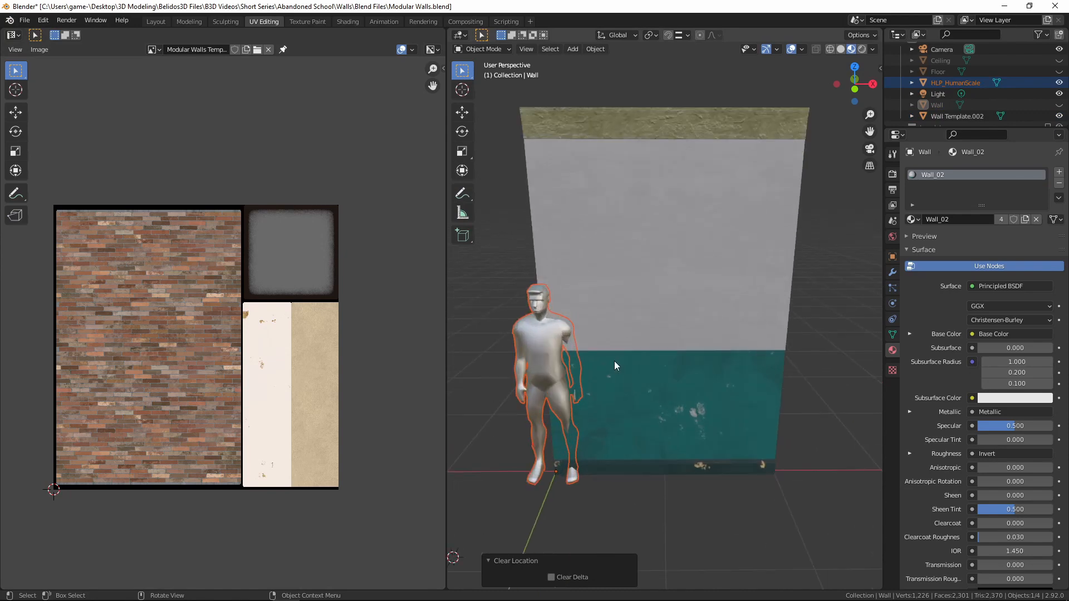
middle_click_drag(615, 362, 671, 235)
scroll(744, 416, "down", 3)
left_click(655, 334)
left_click(670, 236)
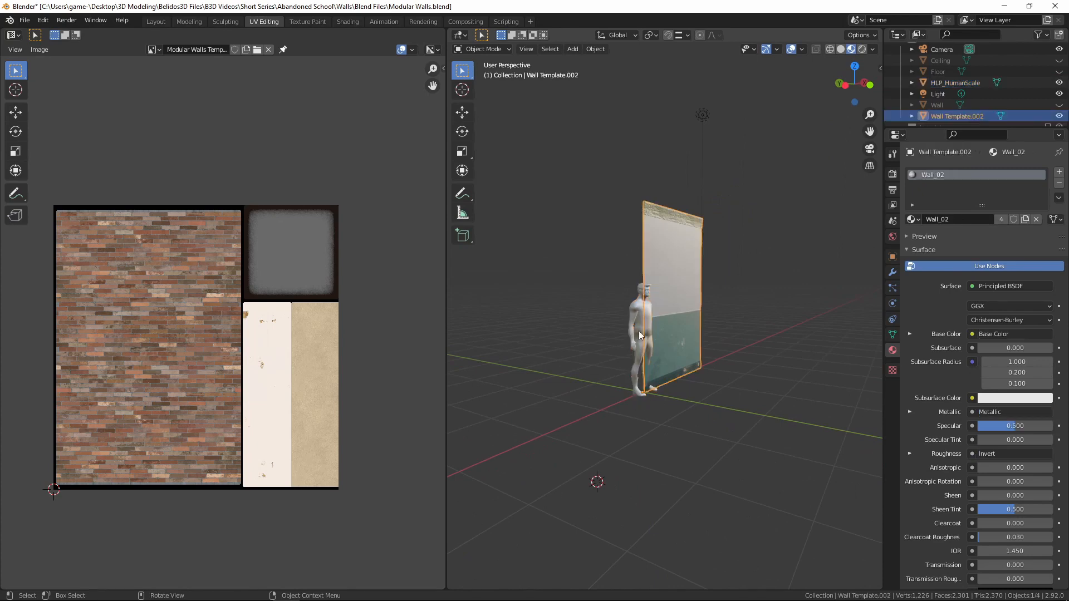
left_click(647, 316)
middle_click_drag(647, 316, 621, 299)
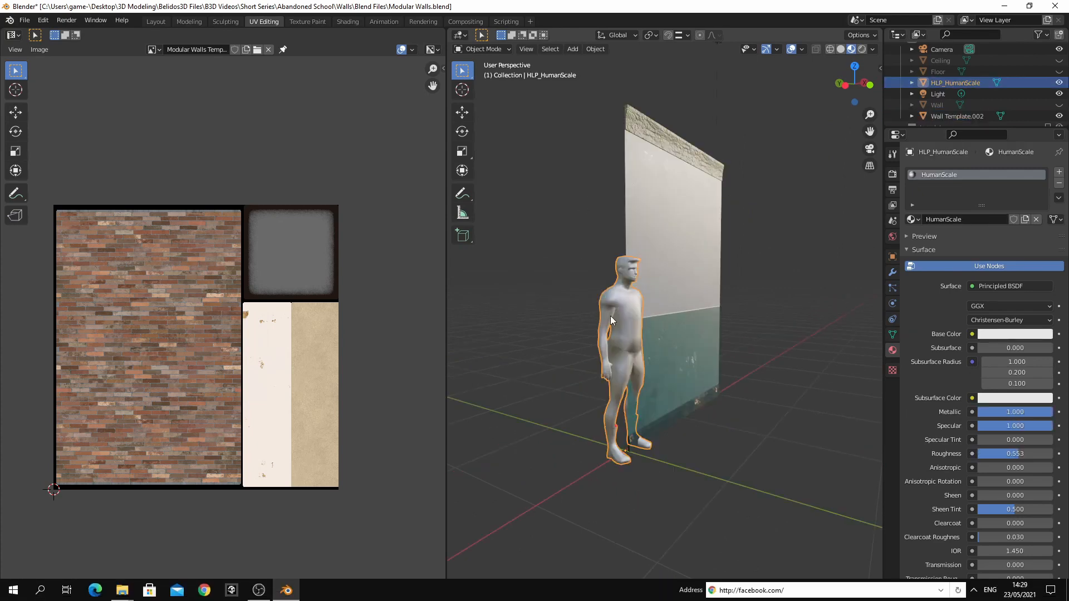
middle_click_drag(726, 402, 614, 393)
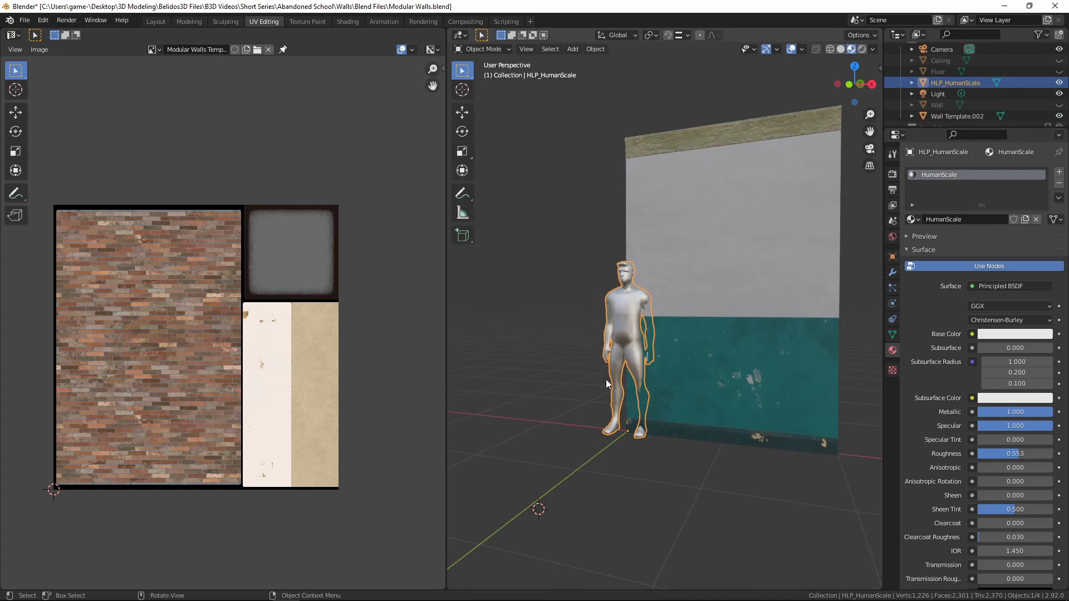
key("KP_1")
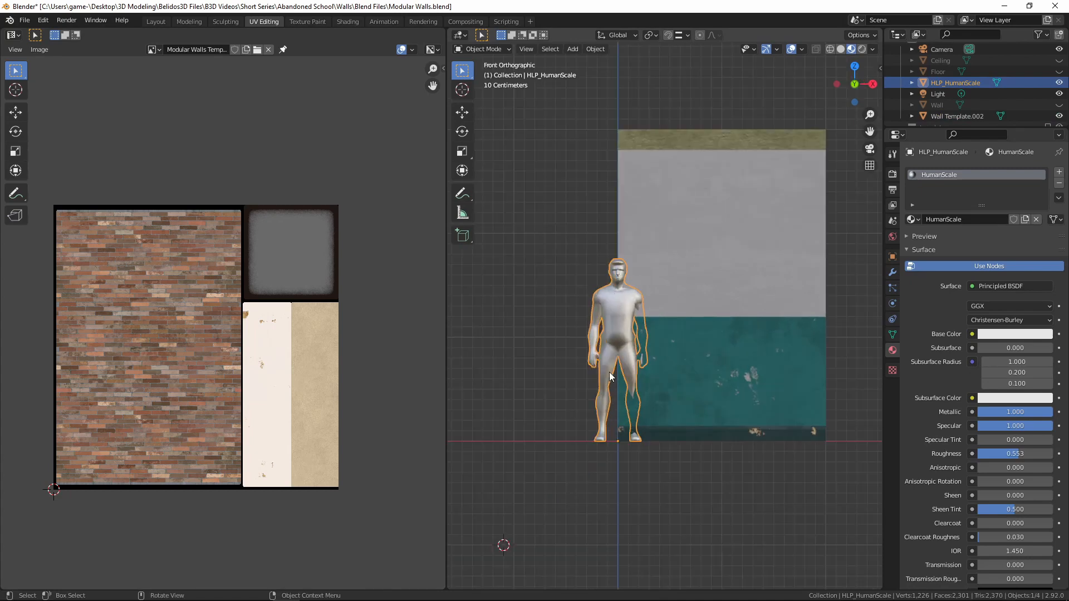
key("g")
key("x")
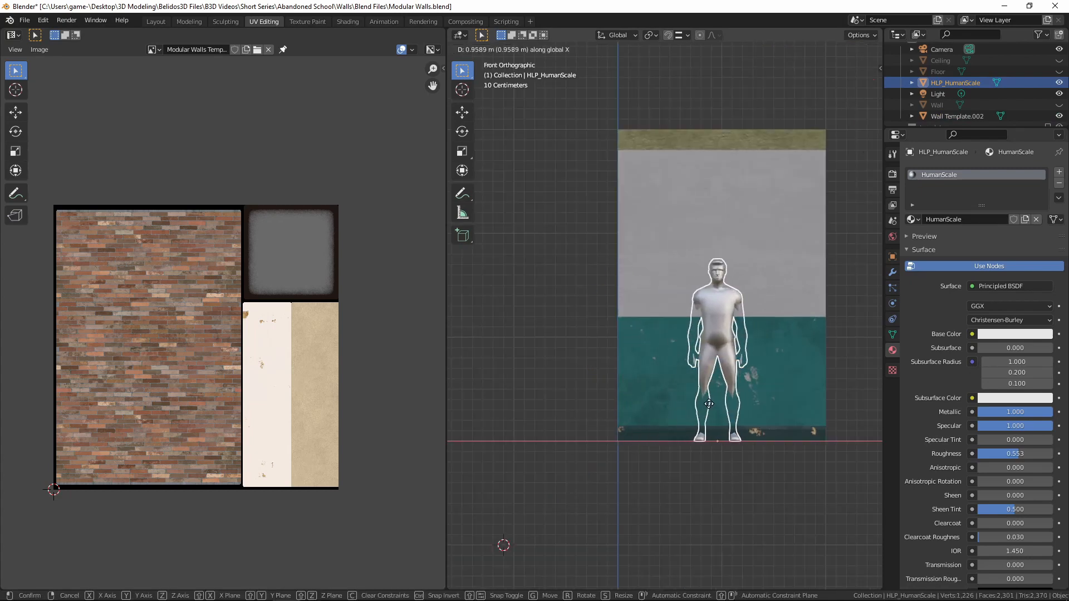
left_click(711, 409)
In Edit Mode on Wall Template.002, hide the linked geometry of the top trim and the baseboard.
middle_click_drag(788, 443, 733, 448, "shift")
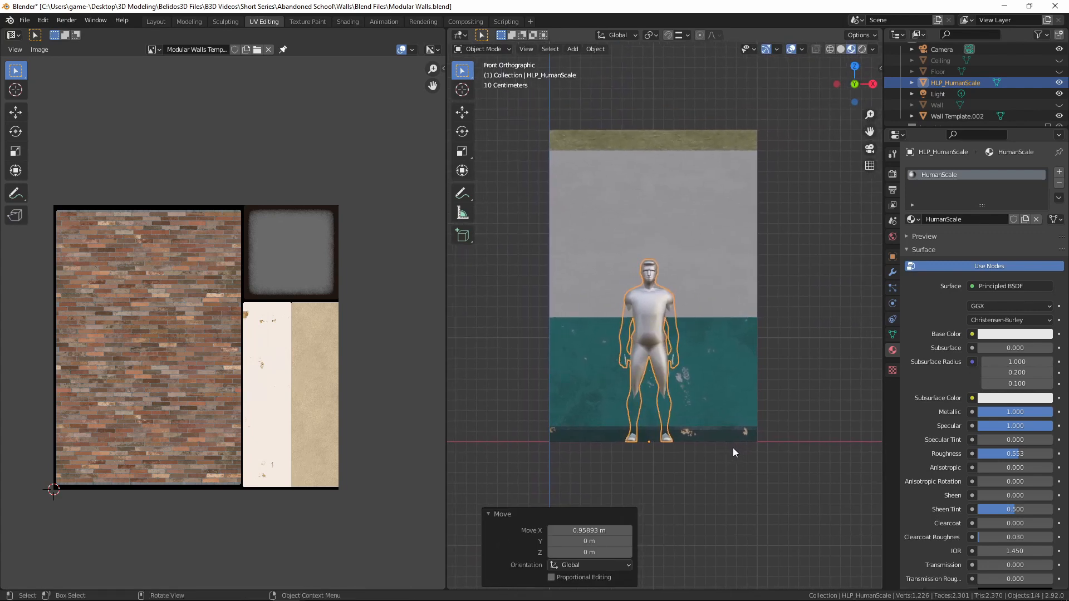
left_click(740, 216)
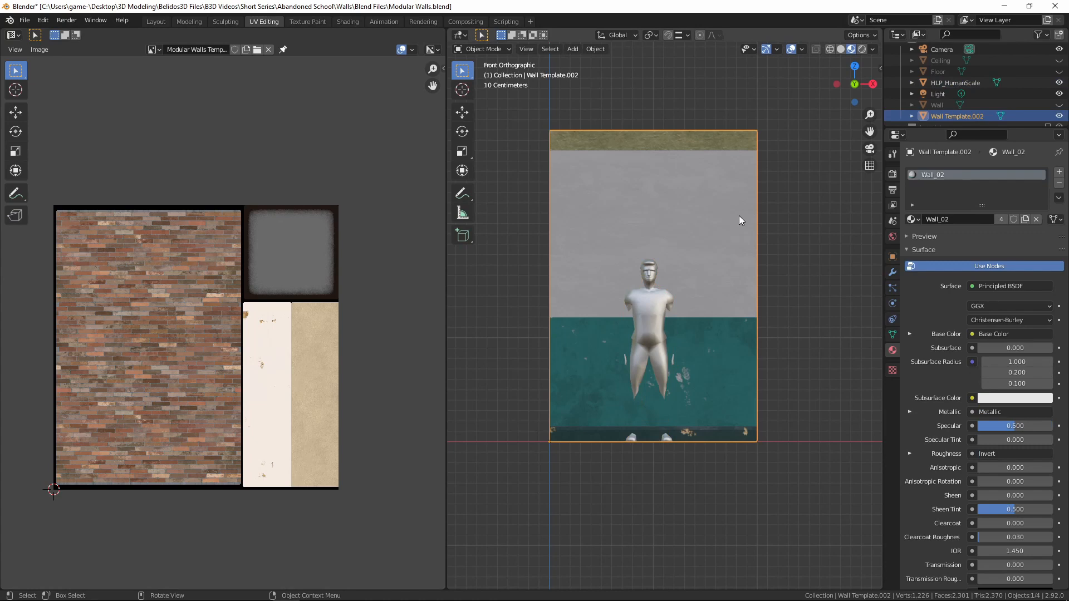
key("Tab")
key("alt+a")
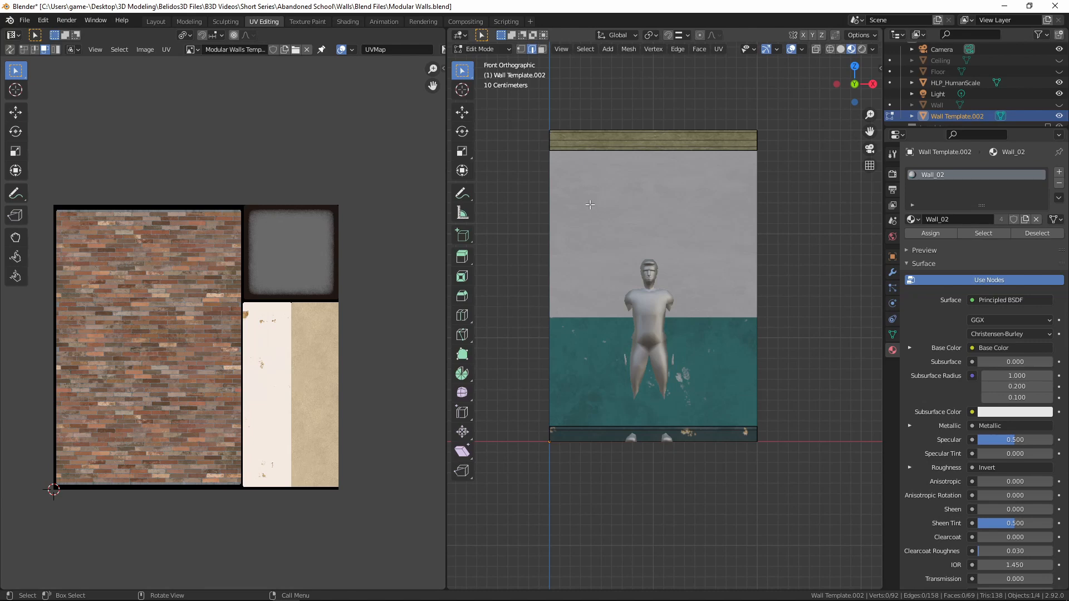
key("l")
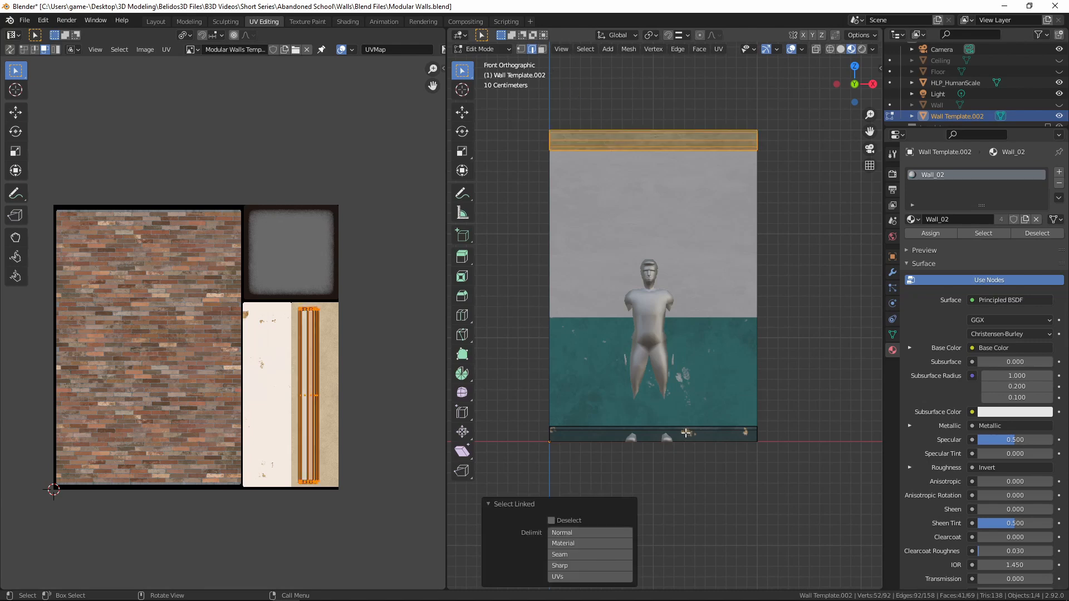
key("l")
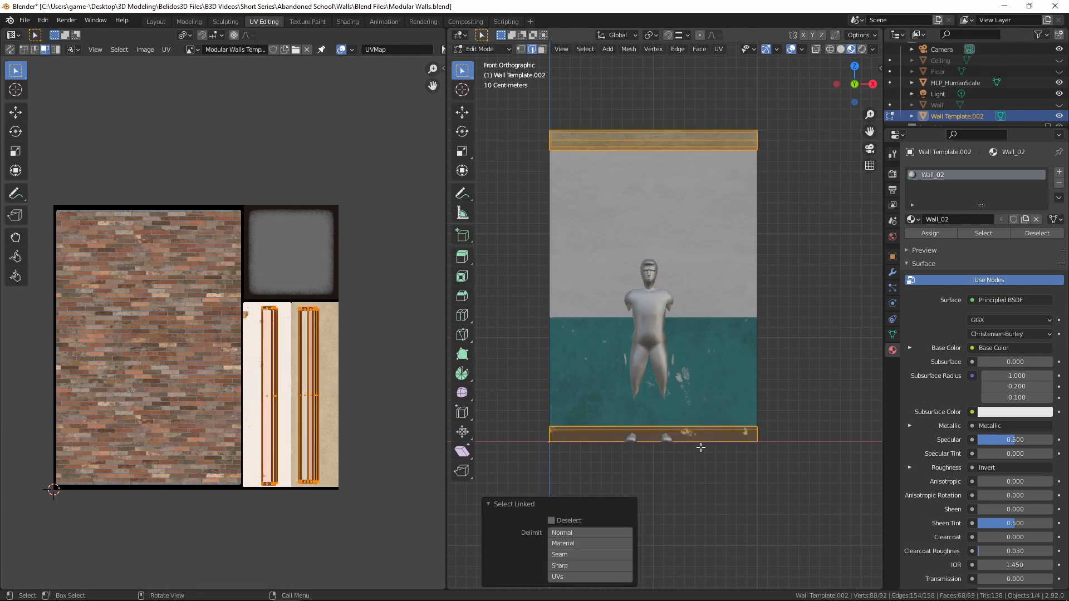
key("h")
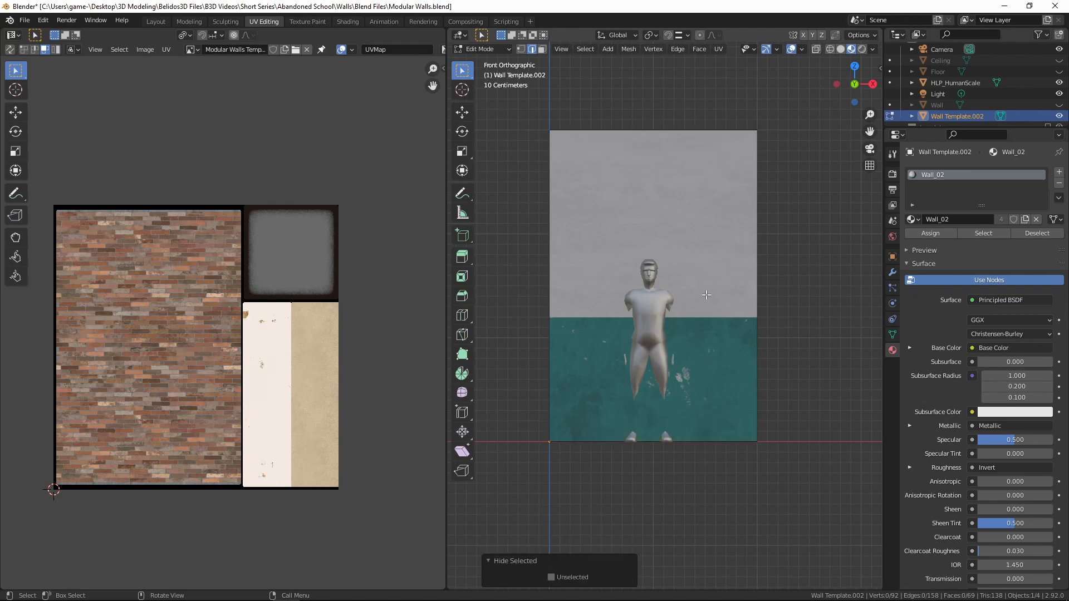
Turn on the Screencast Keys overlay for the 3D viewport.
key("n")
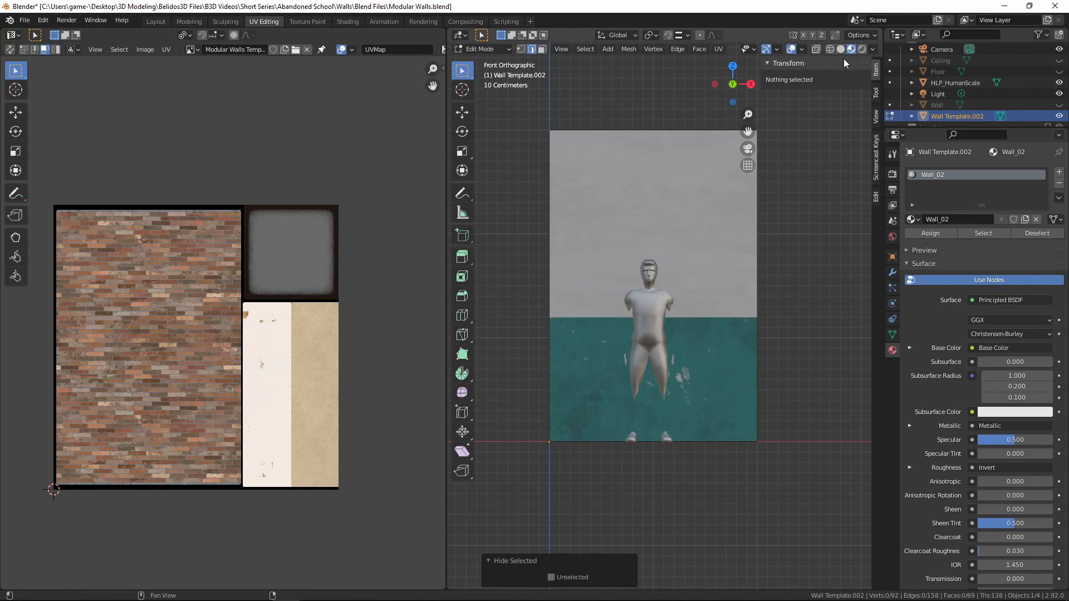
left_click(876, 136)
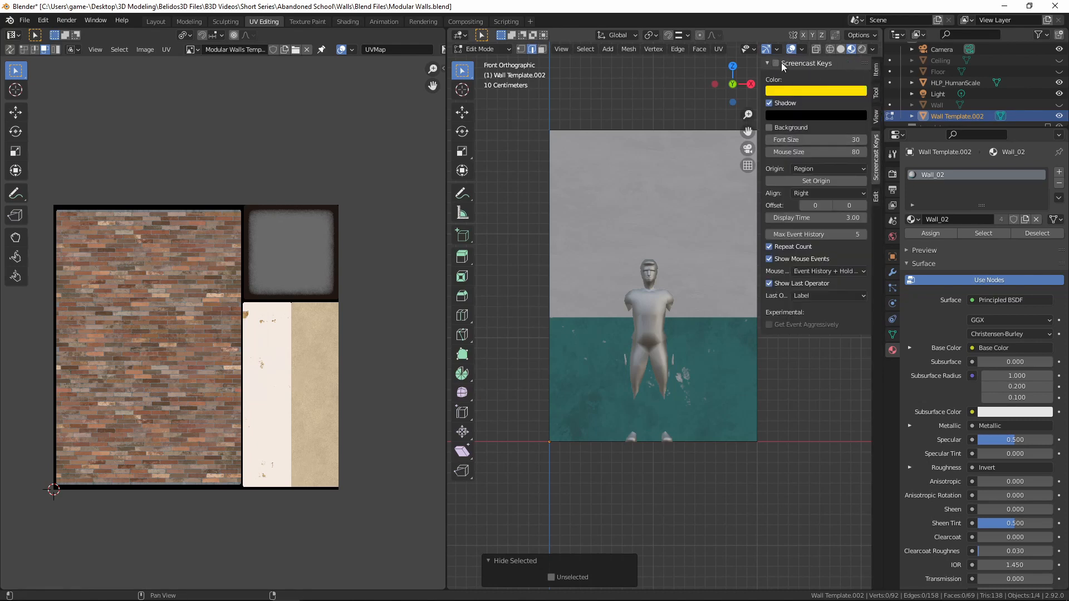
left_click(777, 63)
key("n")
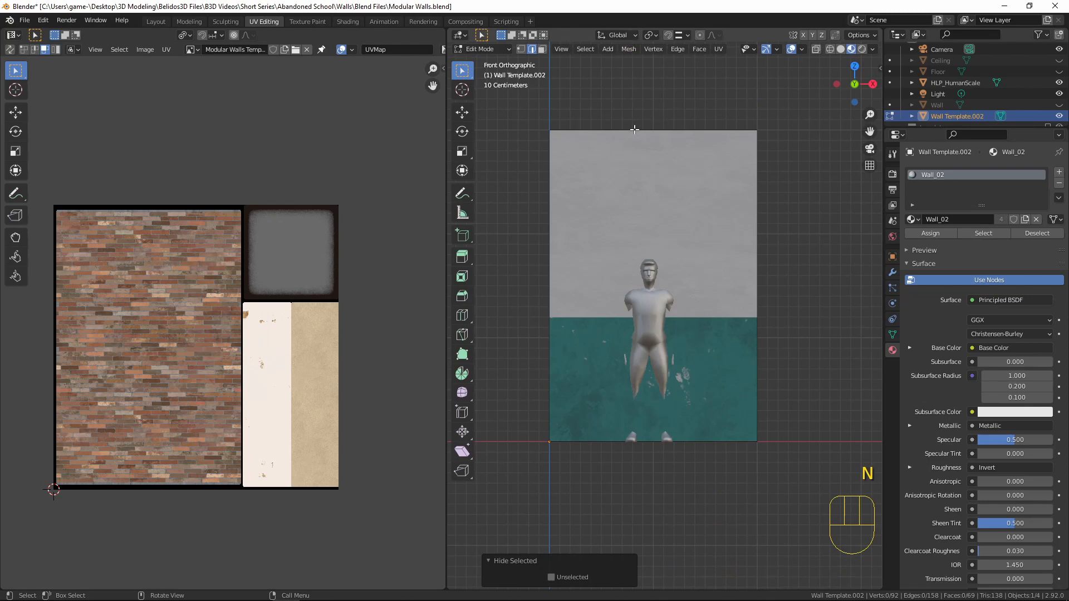
Add three evenly spaced vertical loop cuts across the wall face, without sliding them.
key("ctrl+r")
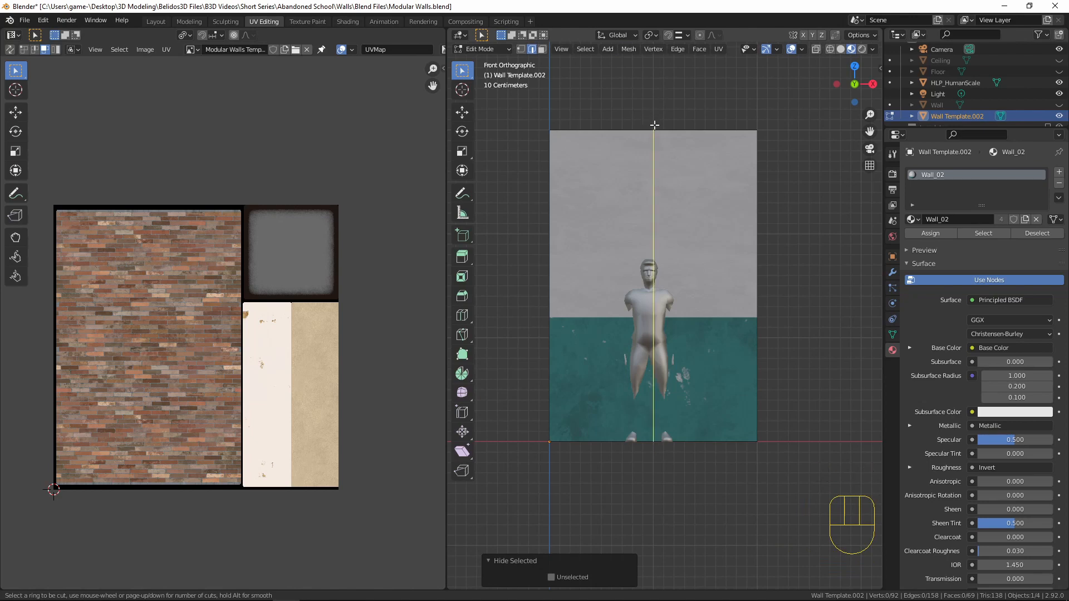
scroll(654, 125, "up", 1)
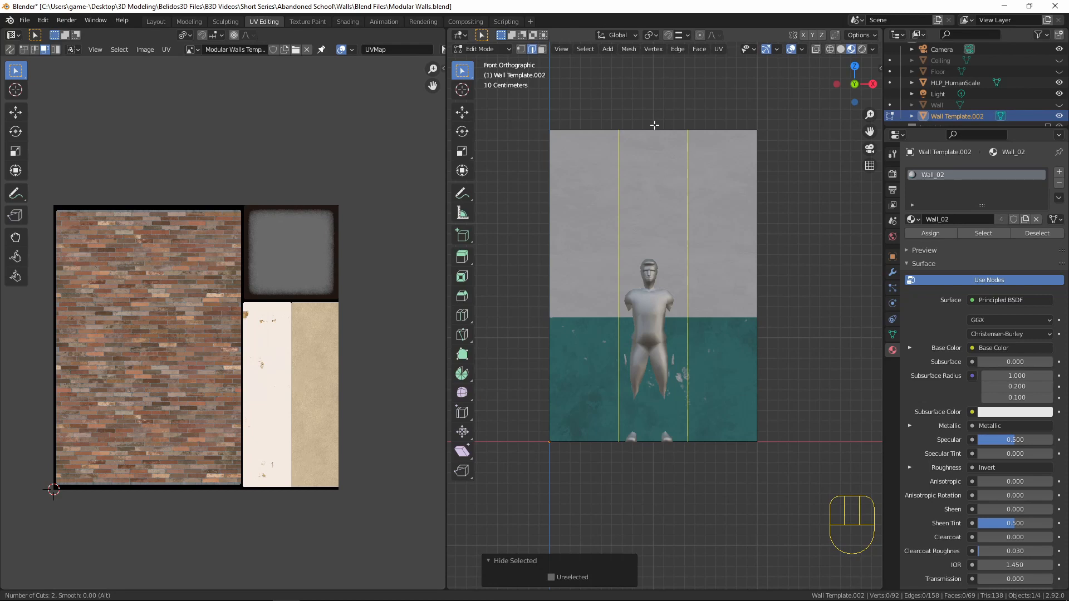
scroll(654, 125, "up", 1)
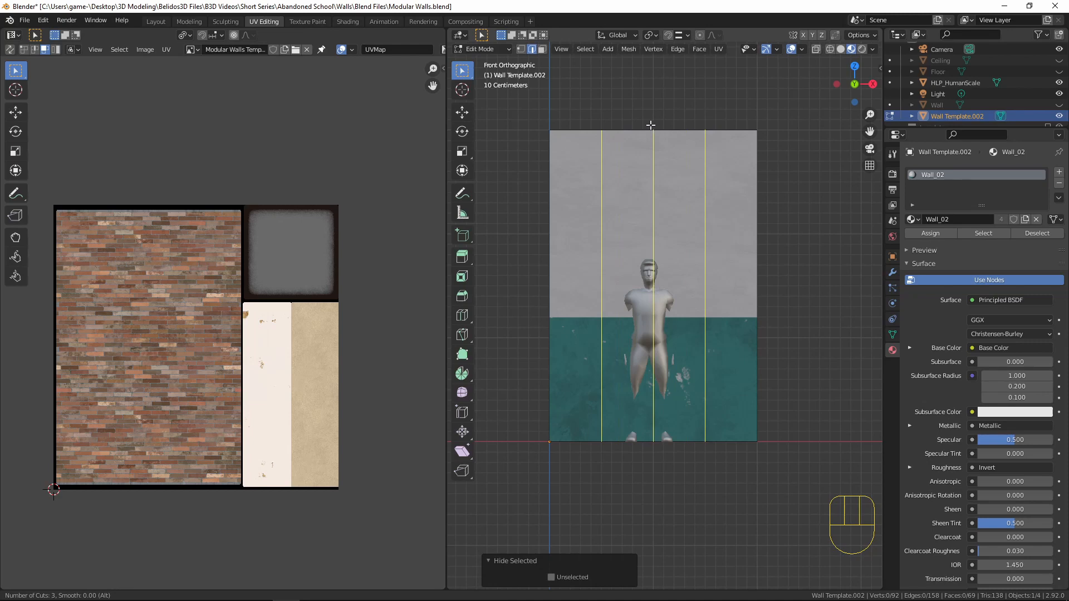
left_click(651, 125)
right_click(651, 125)
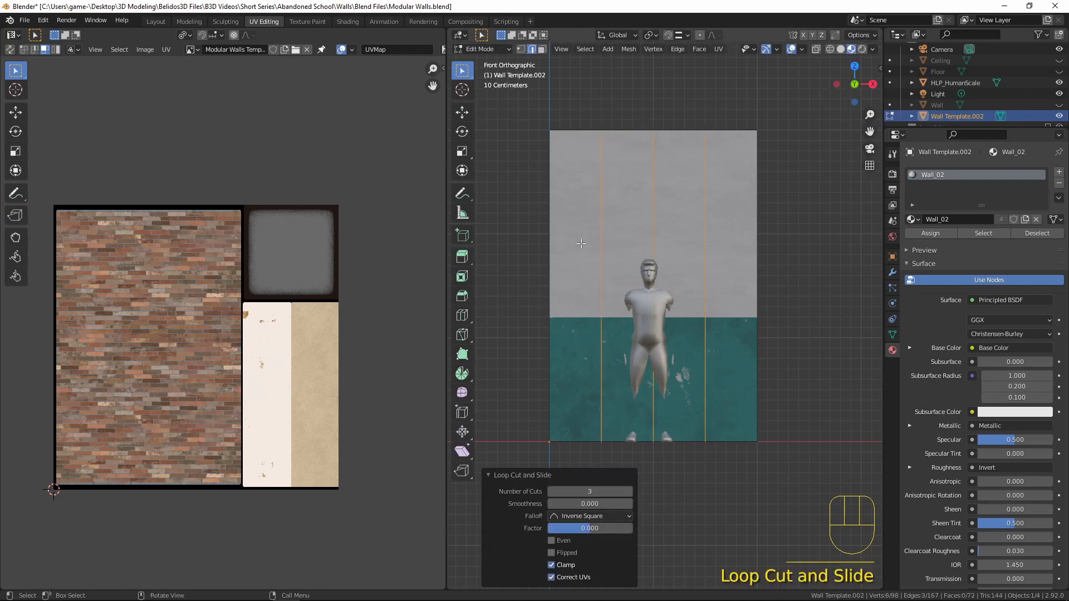
Dissolve the middle vertical edge of the wall, keeping the two outer cuts.
left_click(651, 207)
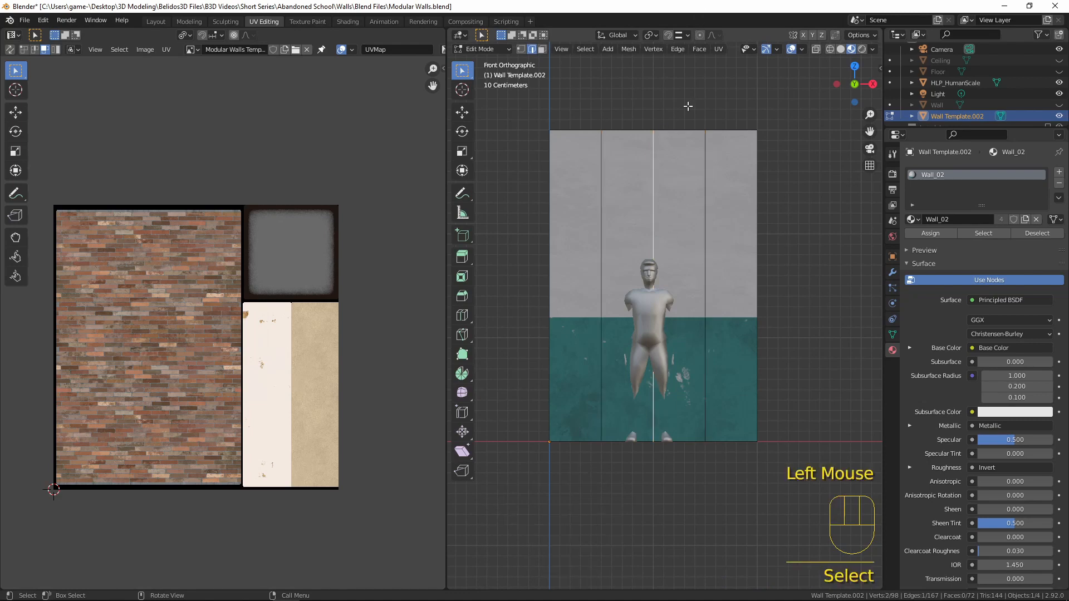
key("x")
left_click(655, 151)
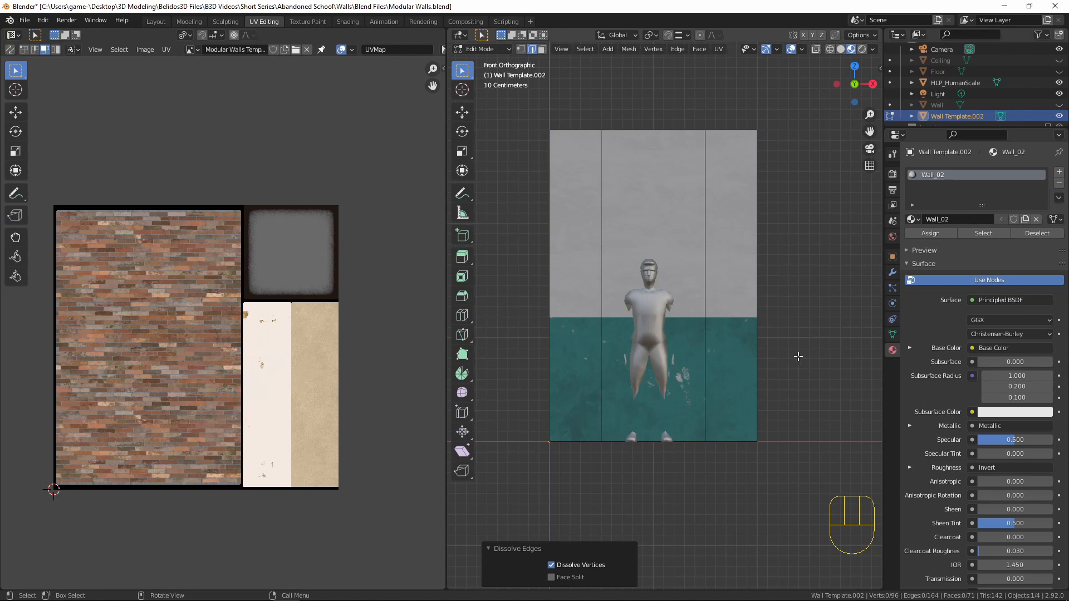
Add two evenly spaced horizontal loop cuts across the wall, without sliding them.
key("ctrl")
key("ctrl+r")
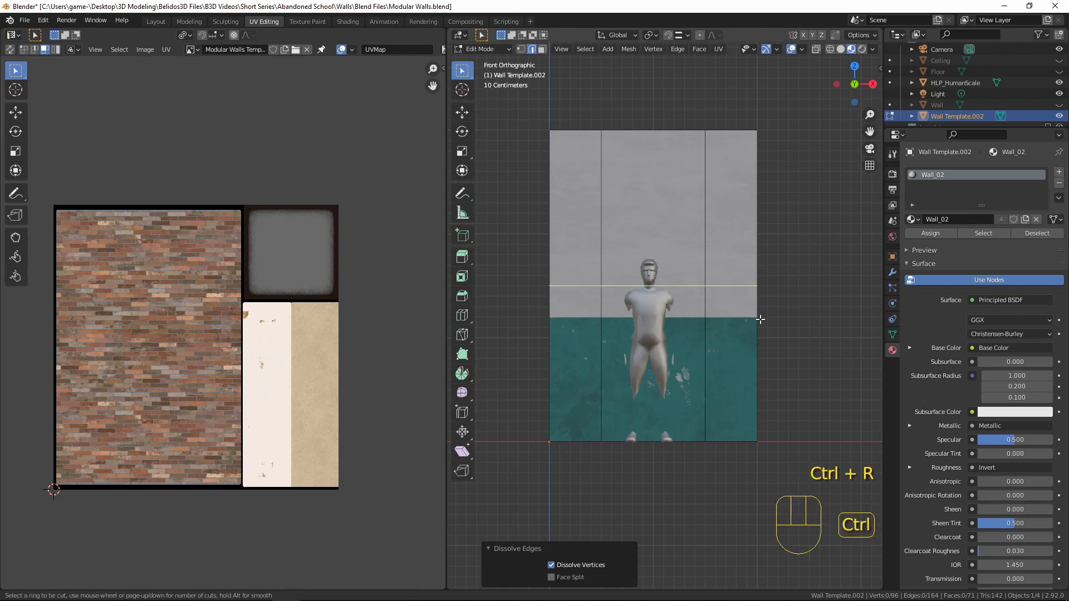
scroll(752, 307, "up", 1)
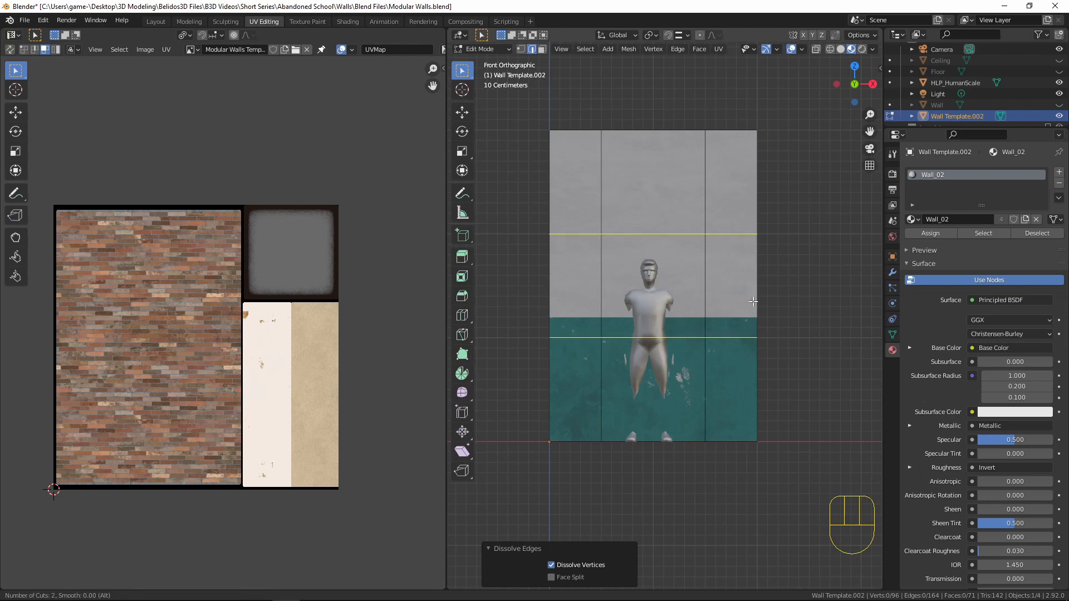
left_click(753, 301)
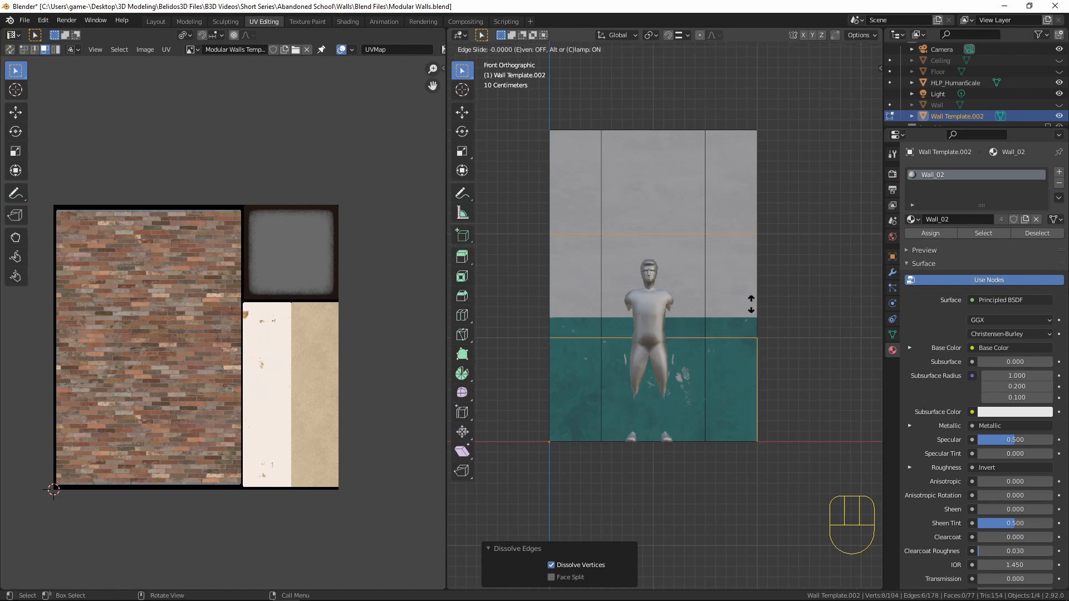
right_click(721, 298)
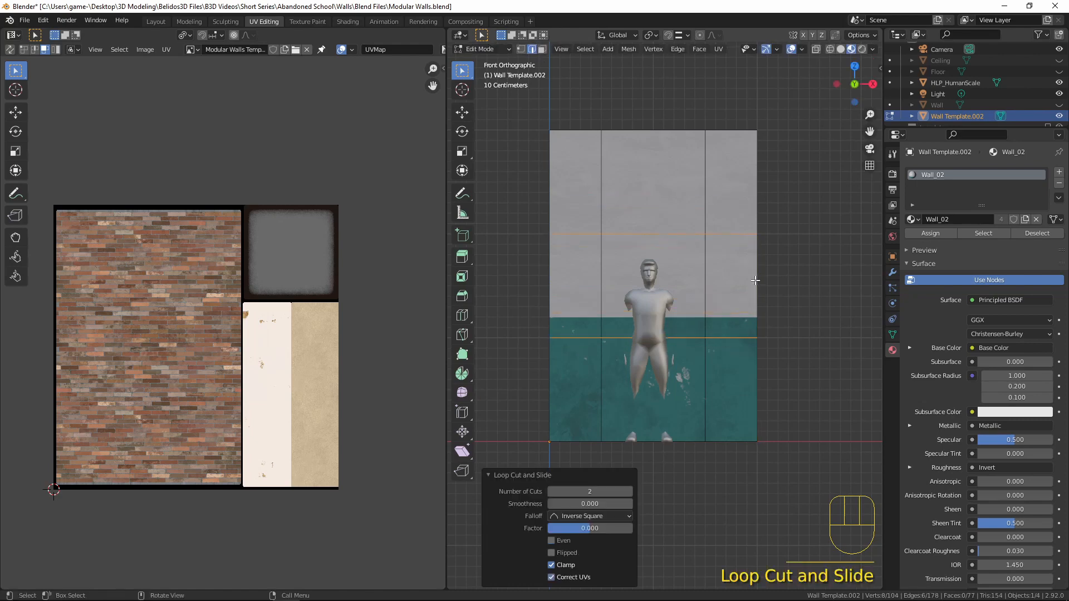
Dissolve the lower horizontal edge loop, keeping the upper one as the doorway's top edge.
left_click(580, 338, "alt")
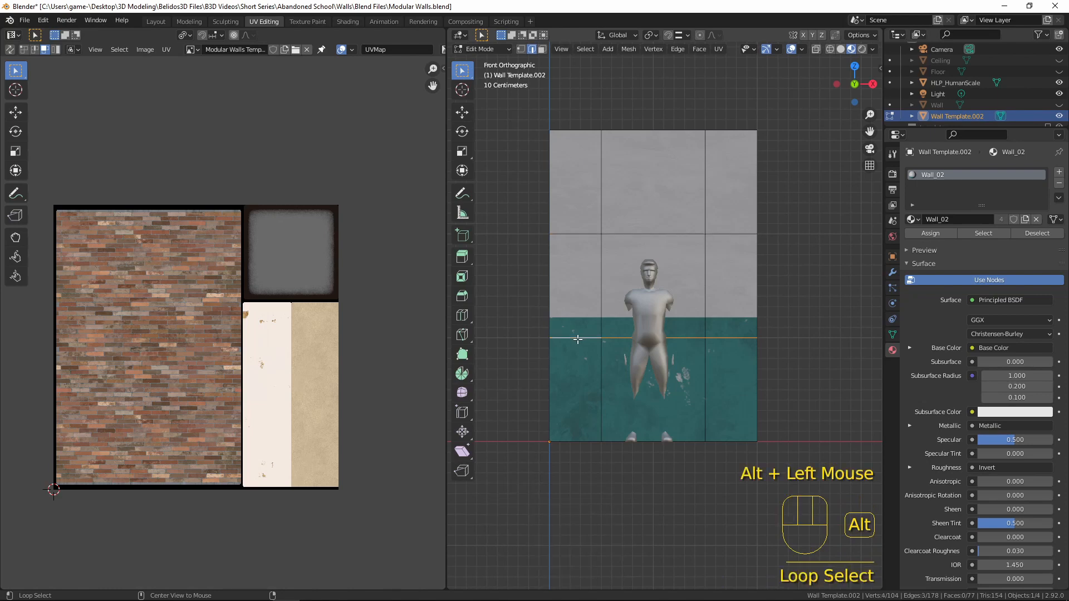
key("x")
left_click(770, 345)
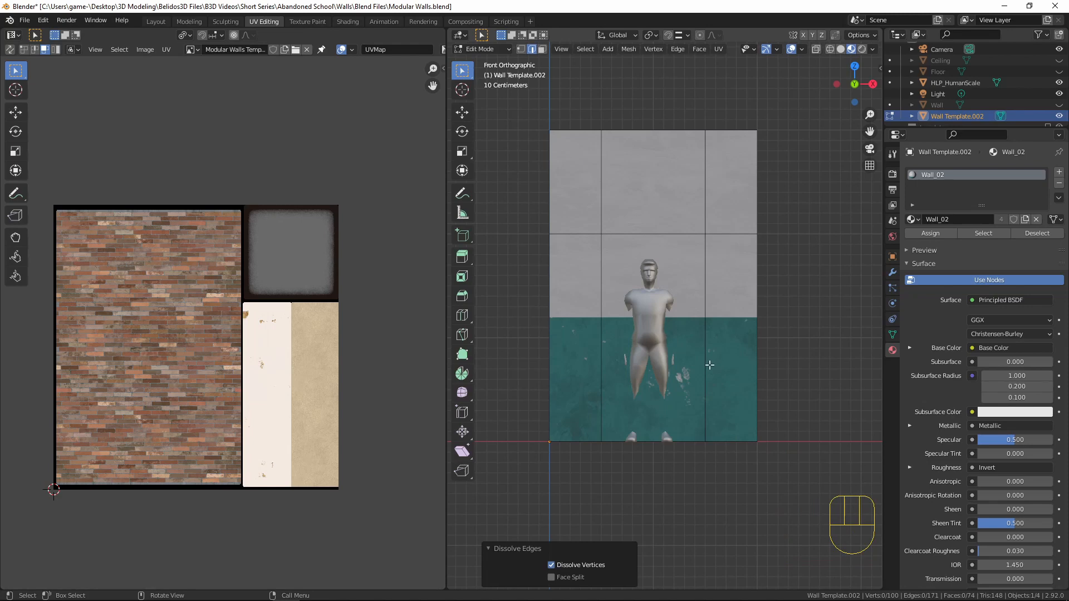
Delete the lower middle wall face behind the human figure to open a doorway.
key("3")
left_click(665, 282)
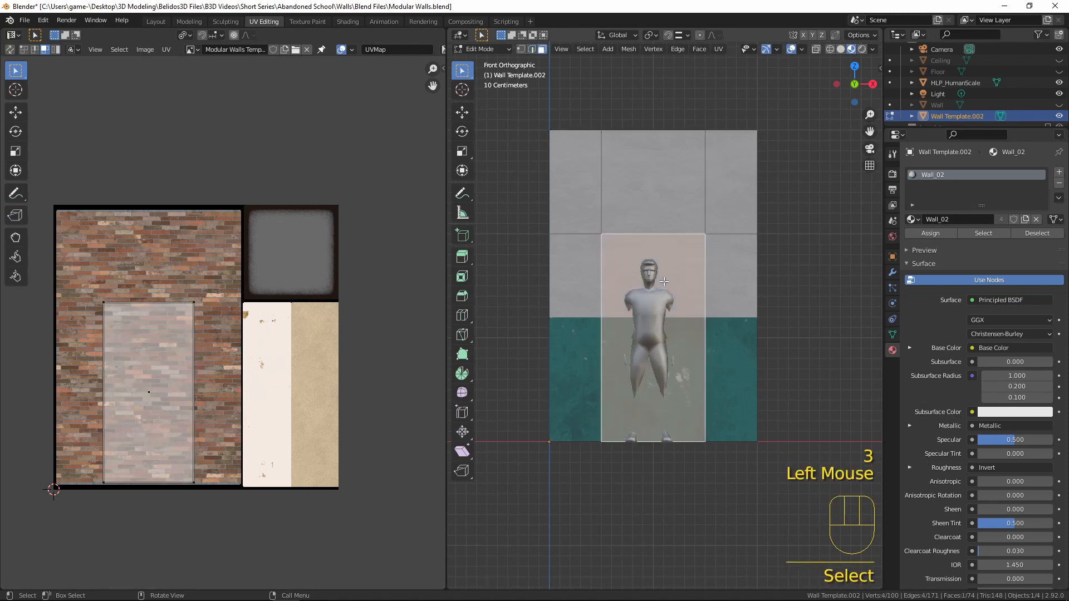
key("x")
left_click(758, 495)
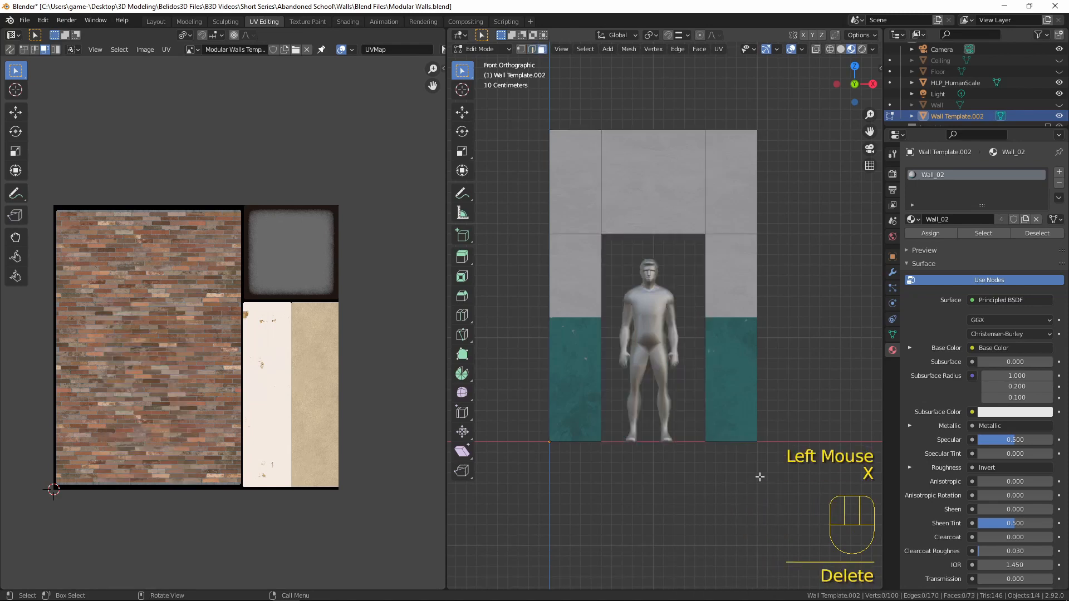
Reveal the hidden top trim and baseboard geometry of the wall.
middle_click_drag(760, 478, 642, 262)
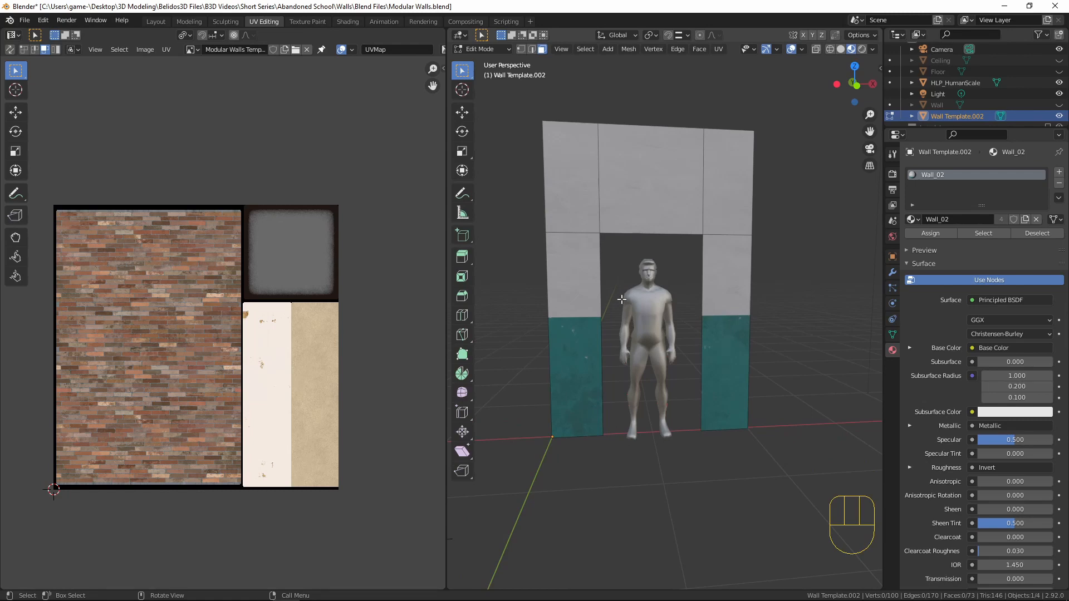
middle_click_drag(621, 300, 628, 346)
middle_click(628, 346)
middle_click_drag(637, 385, 675, 389)
key("alt+h")
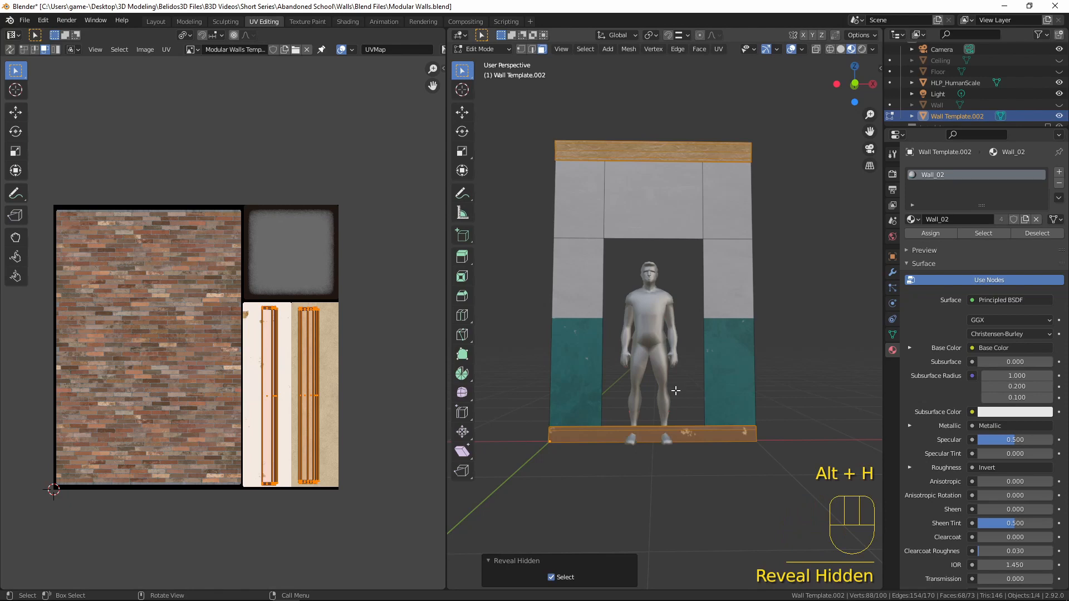
Add three evenly spaced vertical loop cuts along the baseboard, without sliding them.
scroll(676, 391, "up", 2)
middle_click_drag(666, 373, 749, 393, "shift")
scroll(694, 382, "down", 2)
scroll(695, 398, "up", 2)
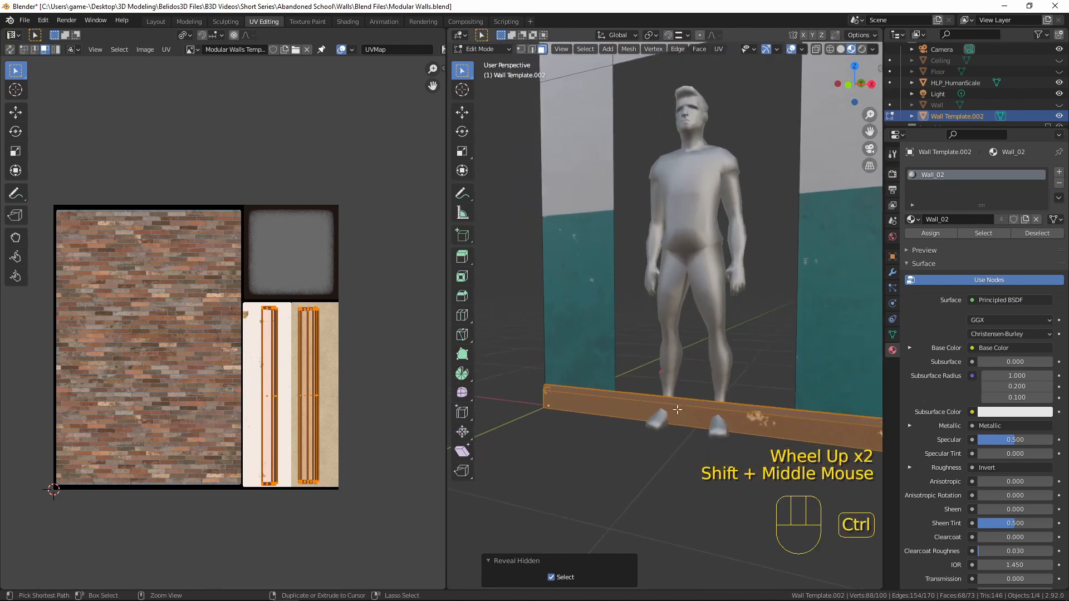
key("ctrl+r")
scroll(677, 409, "up", 1)
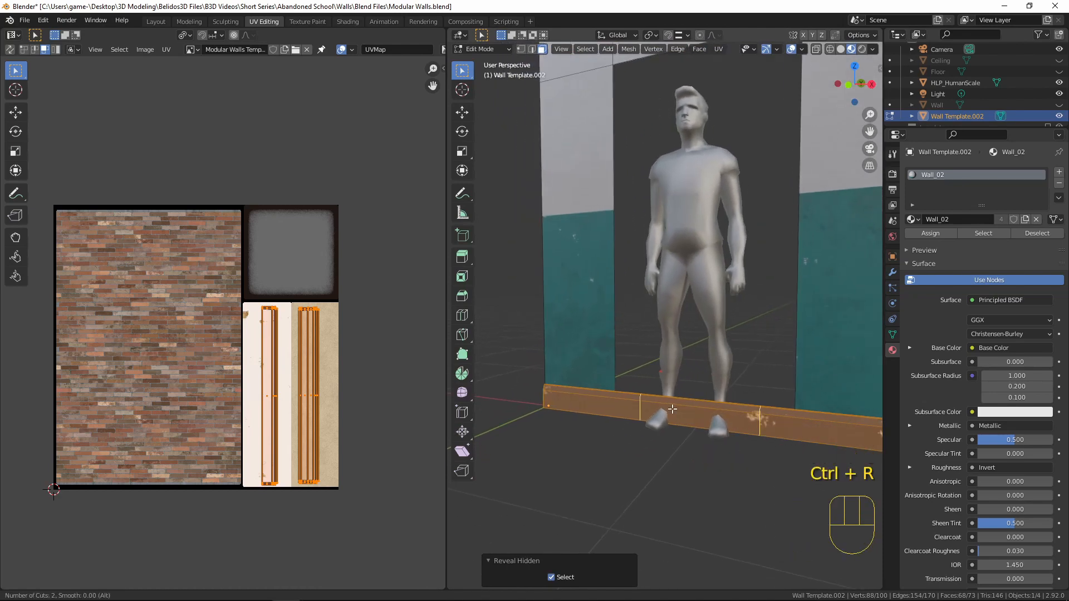
left_click(682, 416)
right_click(682, 416)
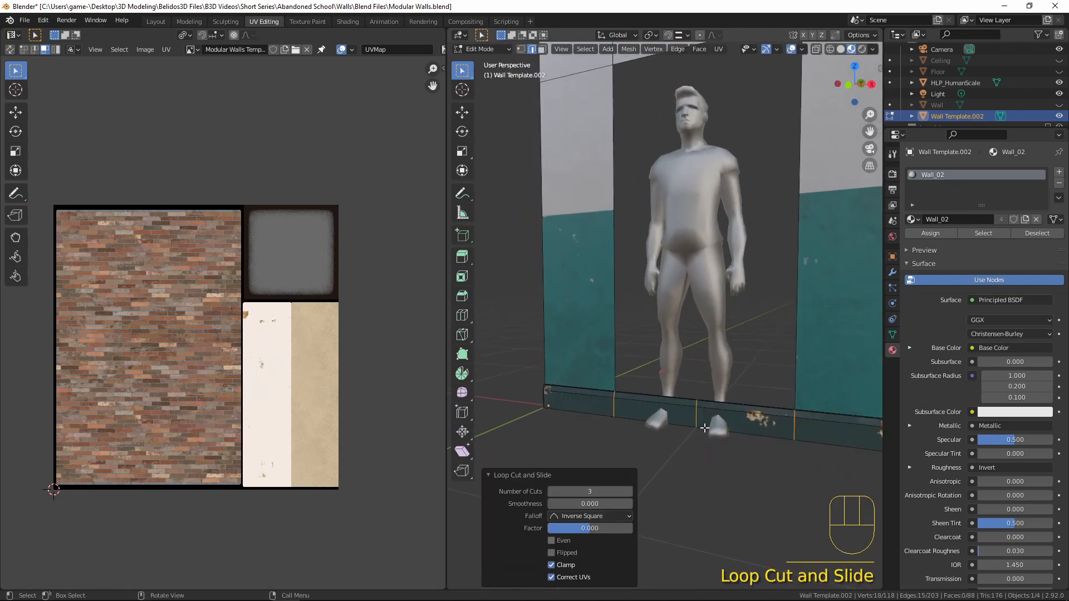
Dissolve the middle edge loop of the baseboard, keeping the two cuts aligned with the doorway sides.
key("alt")
left_click(696, 416, "alt")
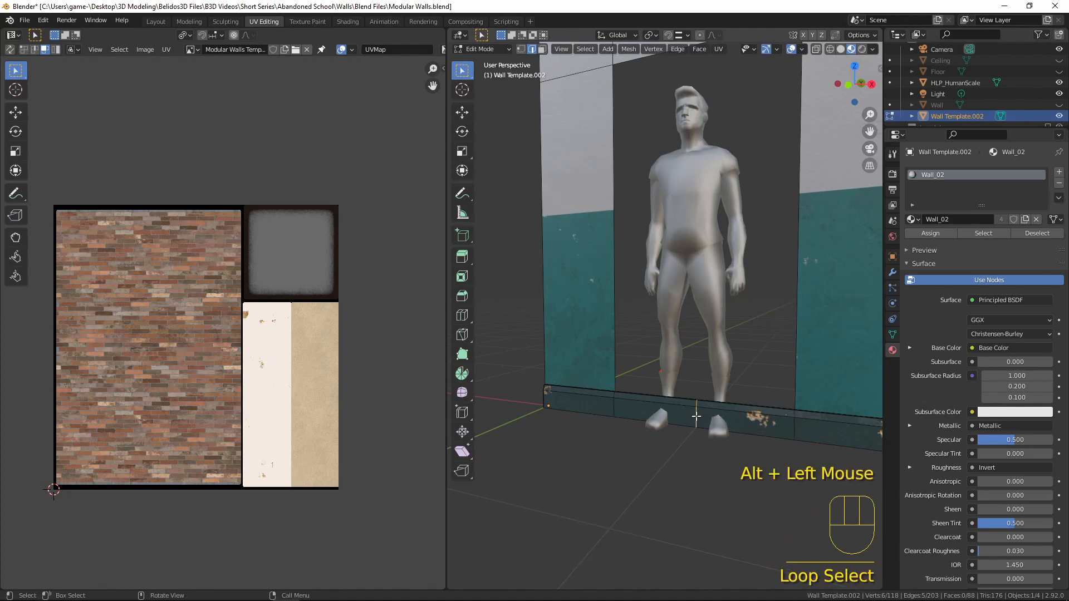
key("x")
left_click(688, 439)
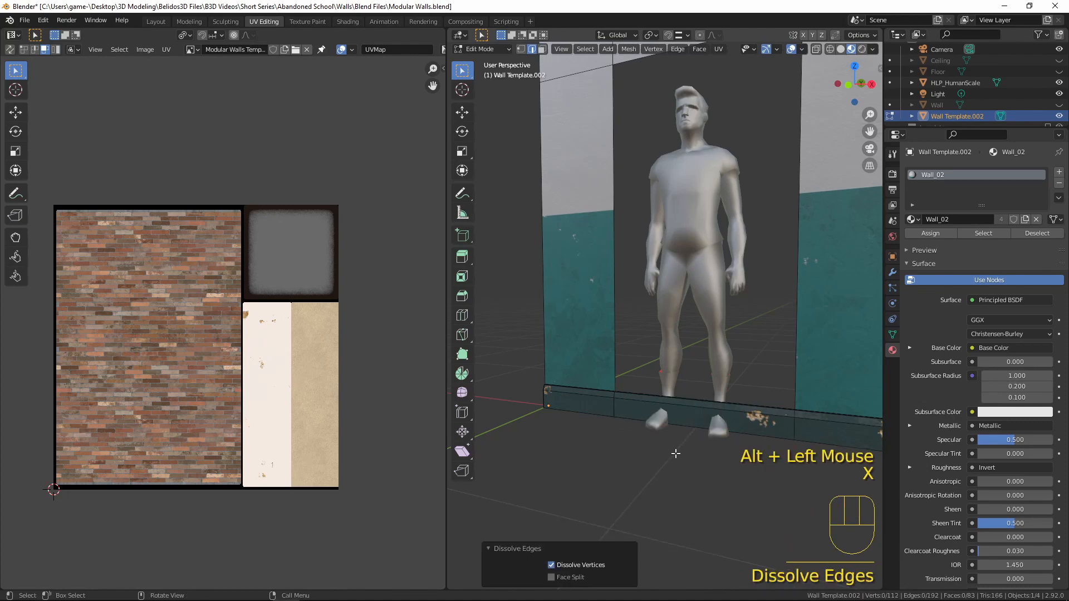
Delete the baseboard faces that span the doorway opening and return to Object Mode.
key("3")
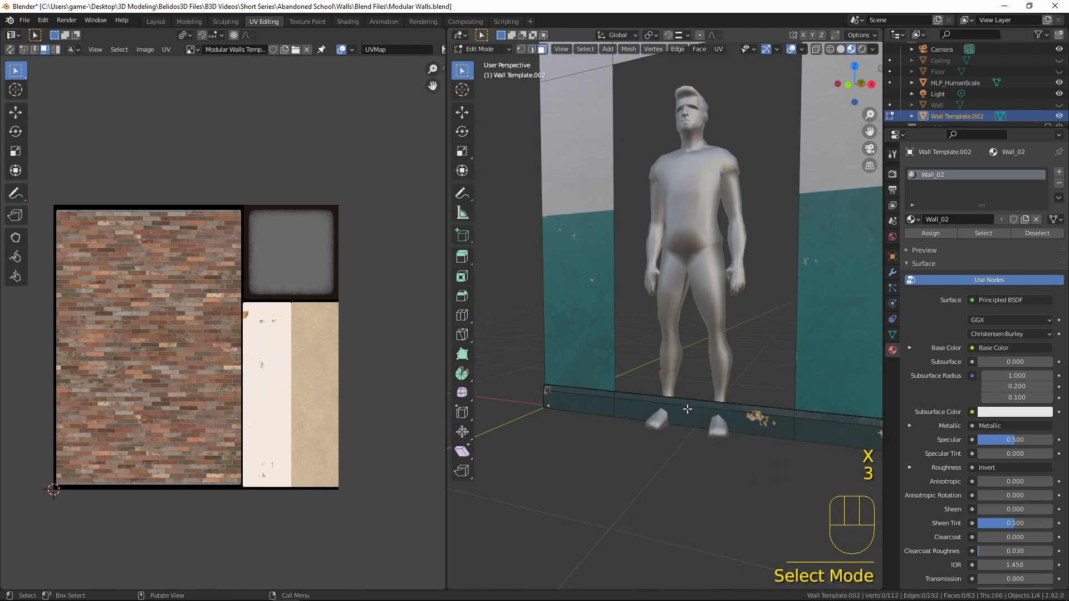
key("alt")
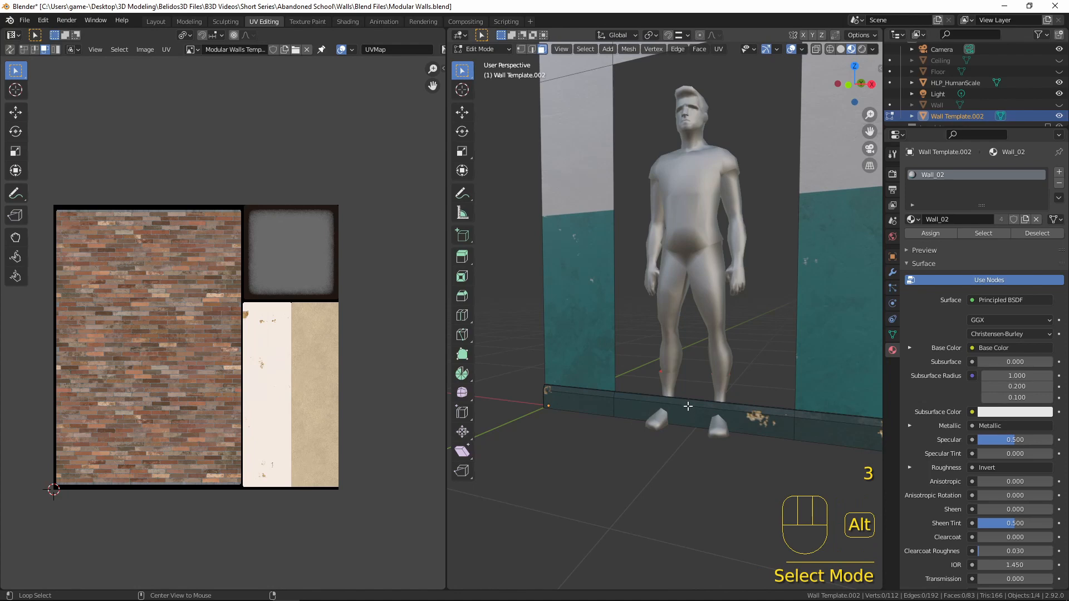
left_click(688, 406, "alt")
middle_click_drag(688, 407, 685, 496, "alt")
key("x")
left_click(686, 489)
scroll(686, 489, "down", 2)
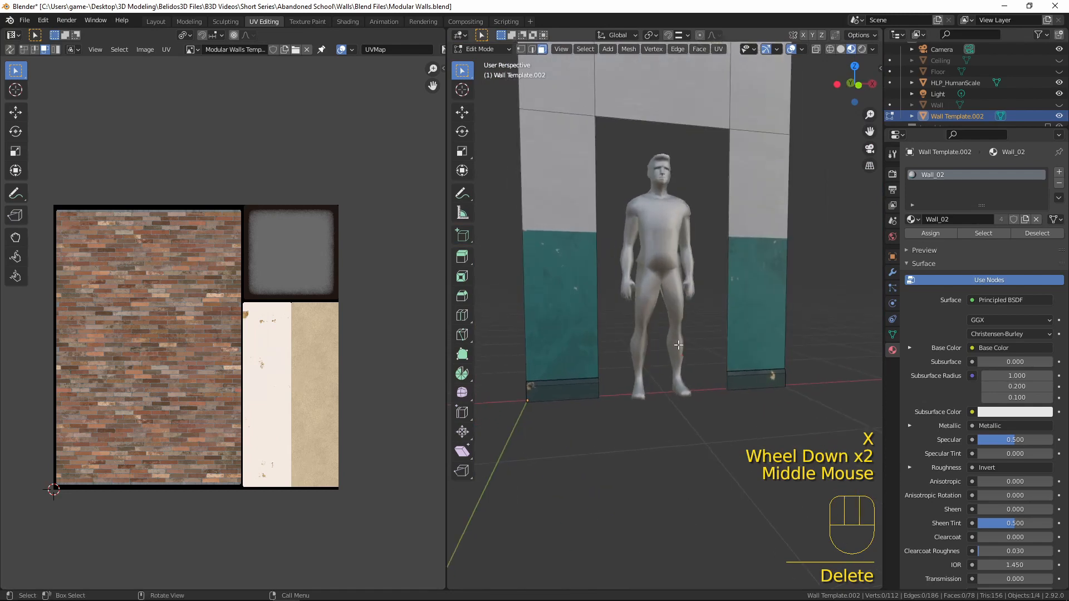
middle_click_drag(679, 345, 631, 272, "shift")
scroll(630, 272, "down", 1)
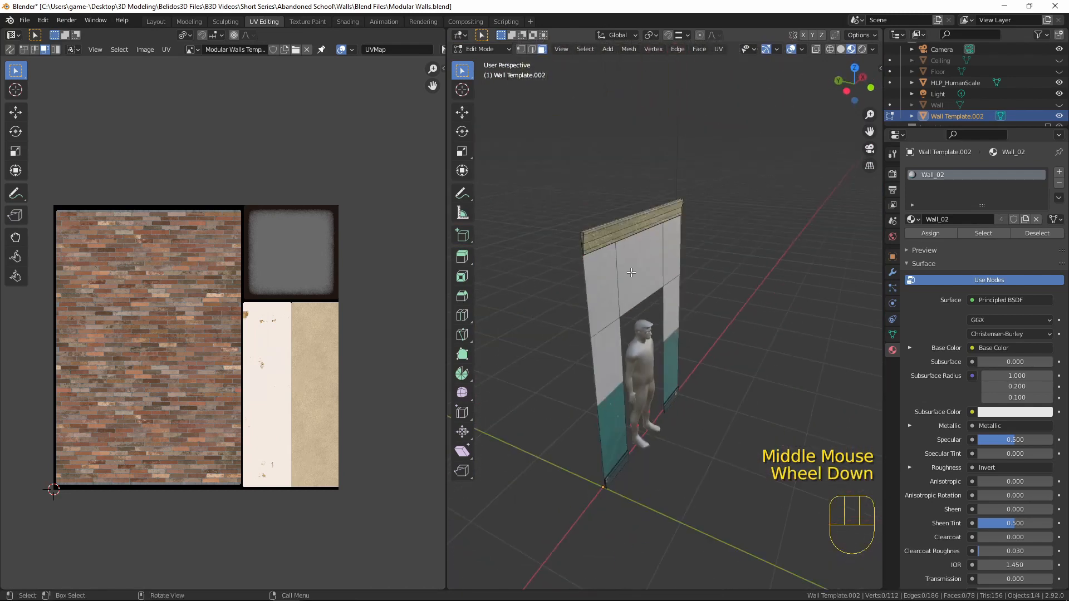
middle_click_drag(631, 324, 699, 380, "shift")
key("Tab")
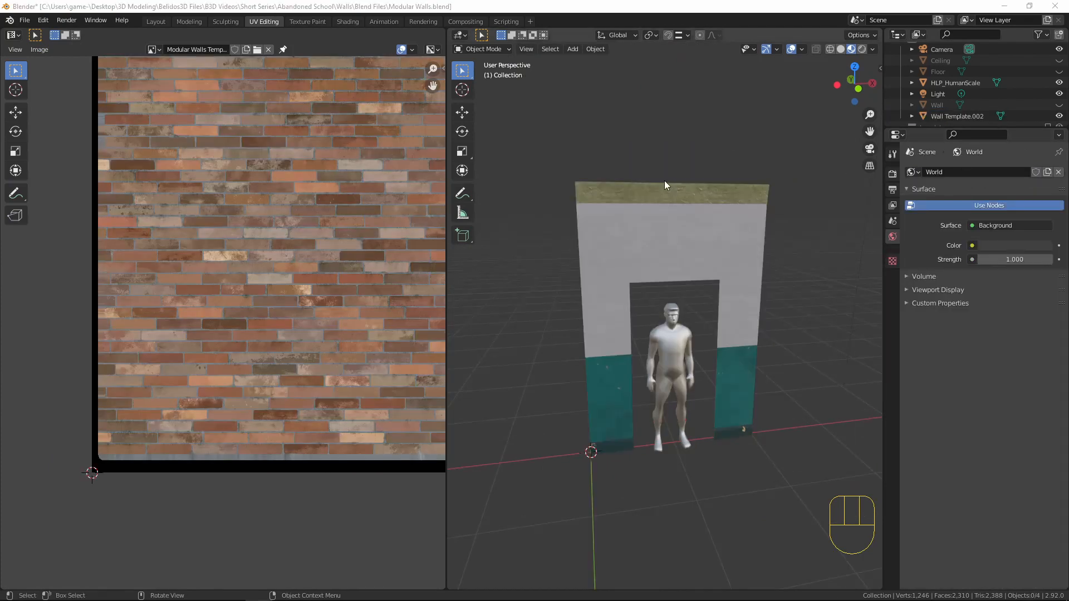
Reset the 3D cursor to the world origin and add a cube mesh there.
scroll(635, 333, "up", 2)
middle_click_drag(638, 331, 573, 88)
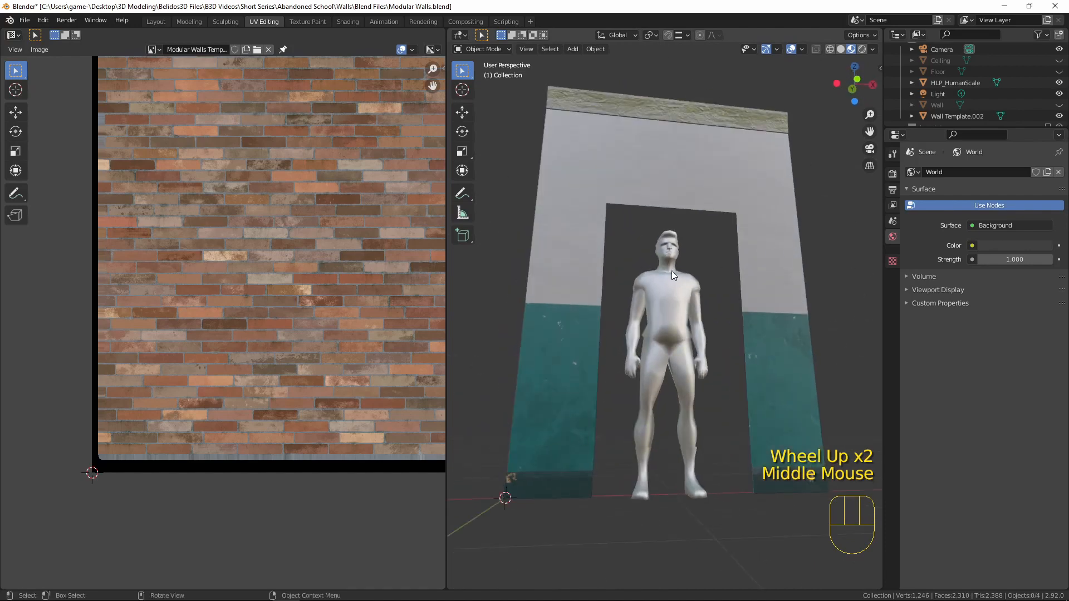
scroll(640, 323, "down", 3)
middle_click_drag(632, 333, 644, 394)
key("shift+c")
scroll(583, 358, "up", 4)
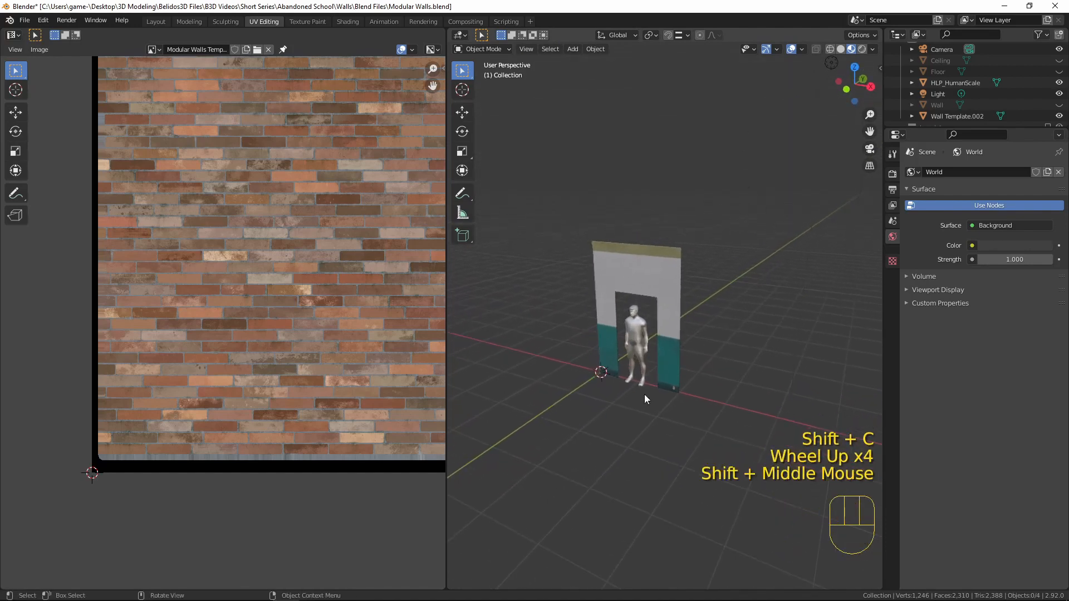
key("shift+a")
mouse_move(636, 379)
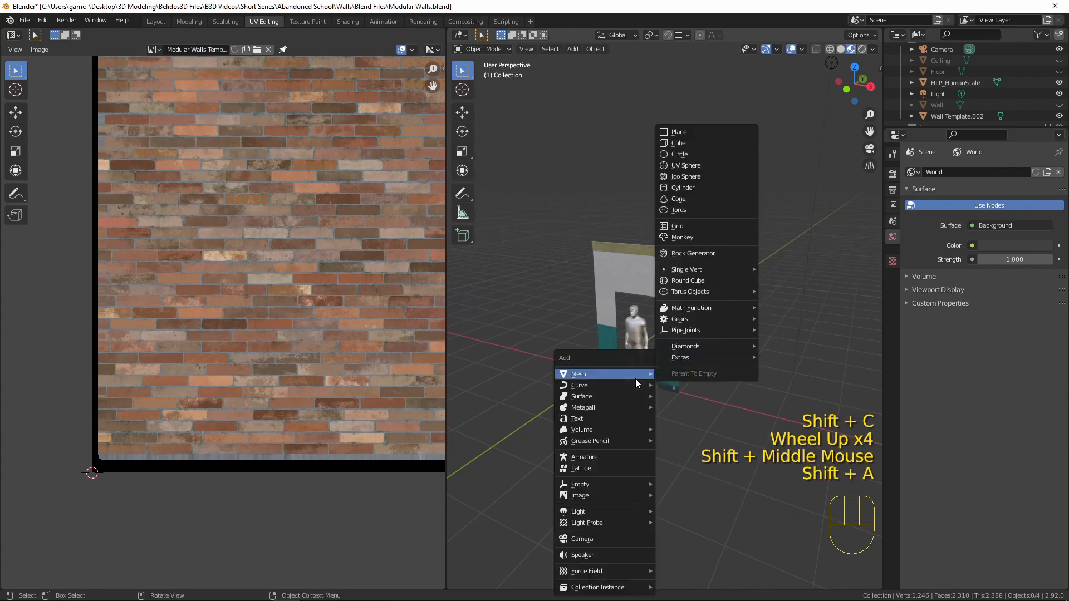
left_click(699, 143)
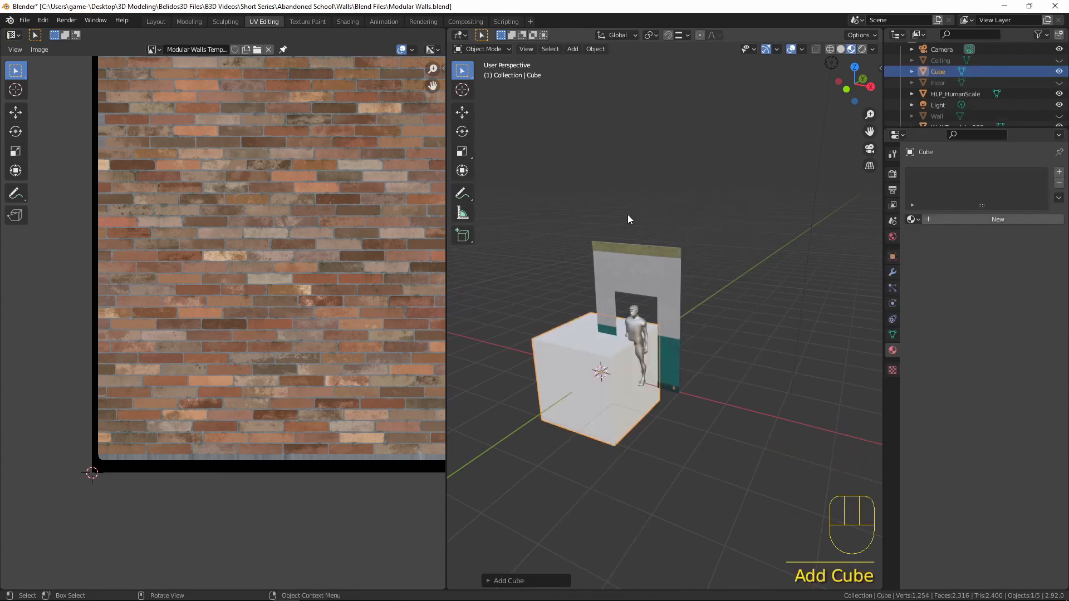
In Edit Mode, move the cube's mesh up 1 m along Z so its base sits on the floor, and return to Object Mode.
key("KP_1")
middle_click_drag(595, 352, 497, 78, "shift")
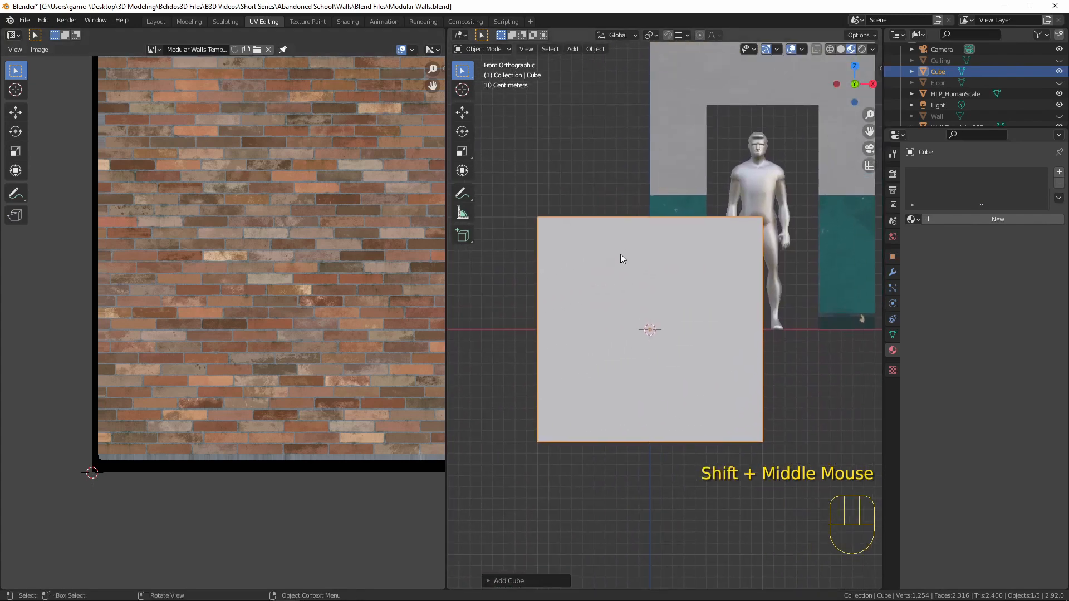
key("Tab")
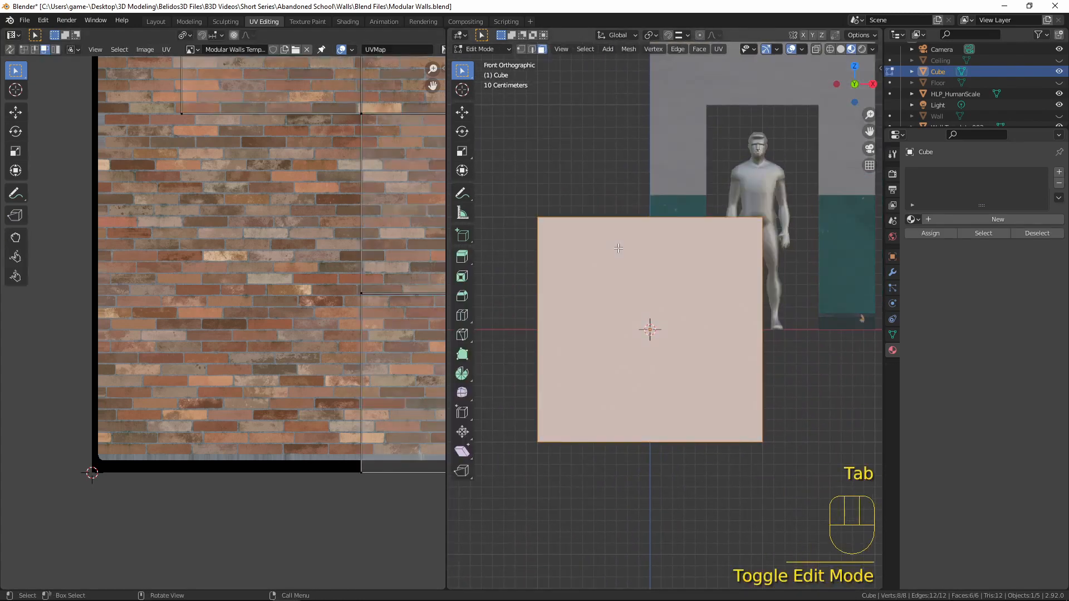
key("g")
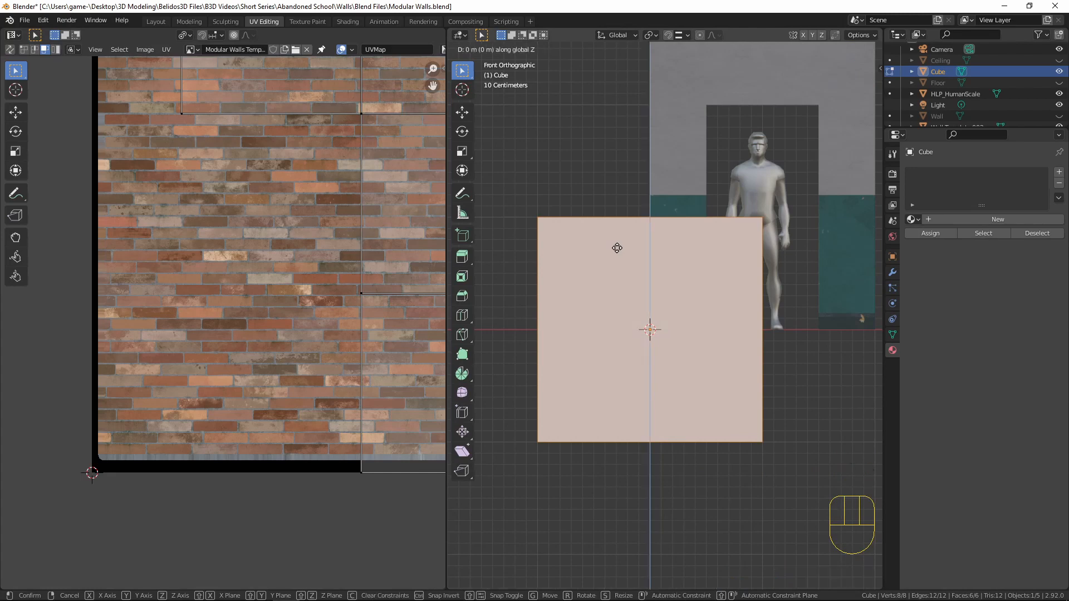
type("1")
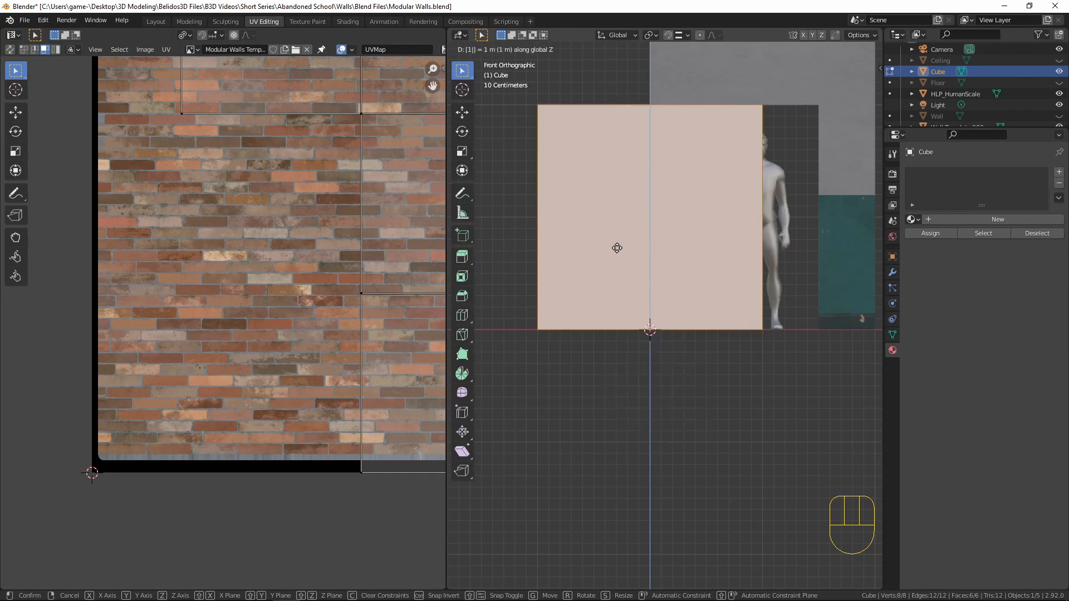
key("Return")
scroll(617, 248, "down", 2)
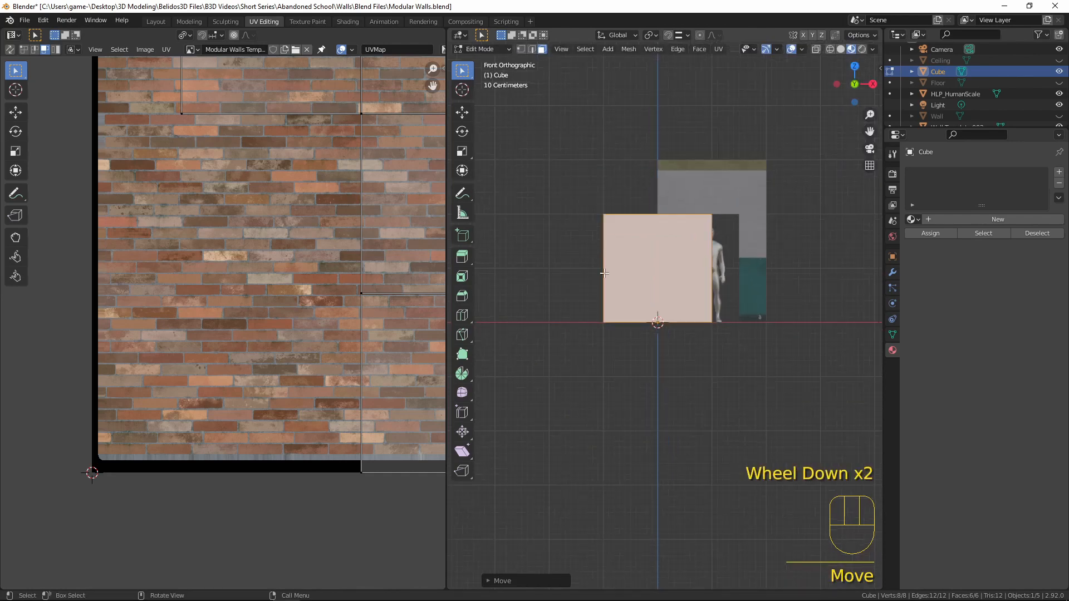
middle_click_drag(625, 274, 614, 354, "shift")
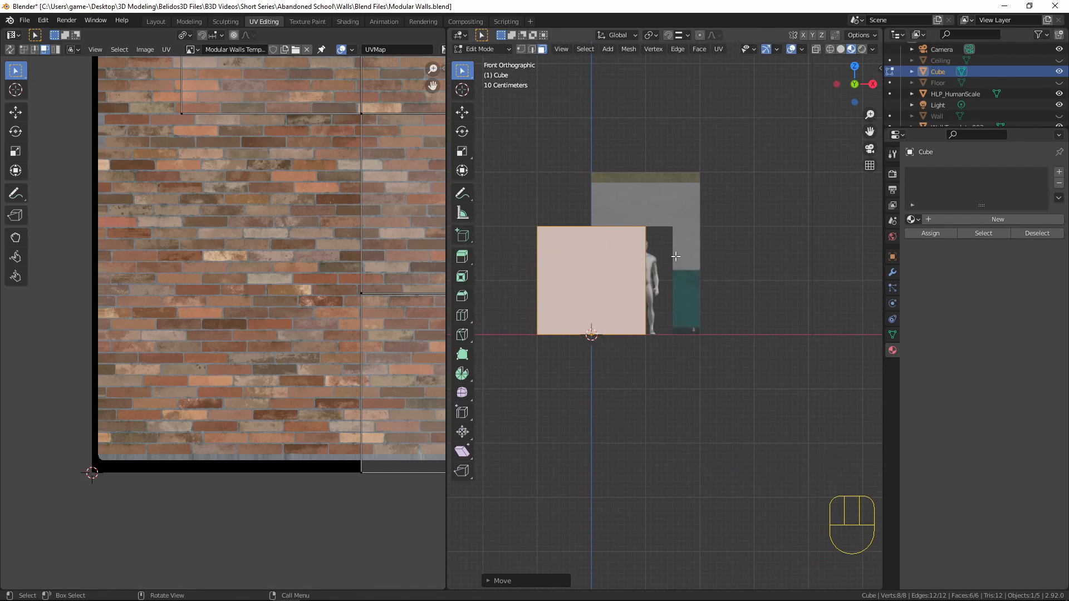
key("Tab")
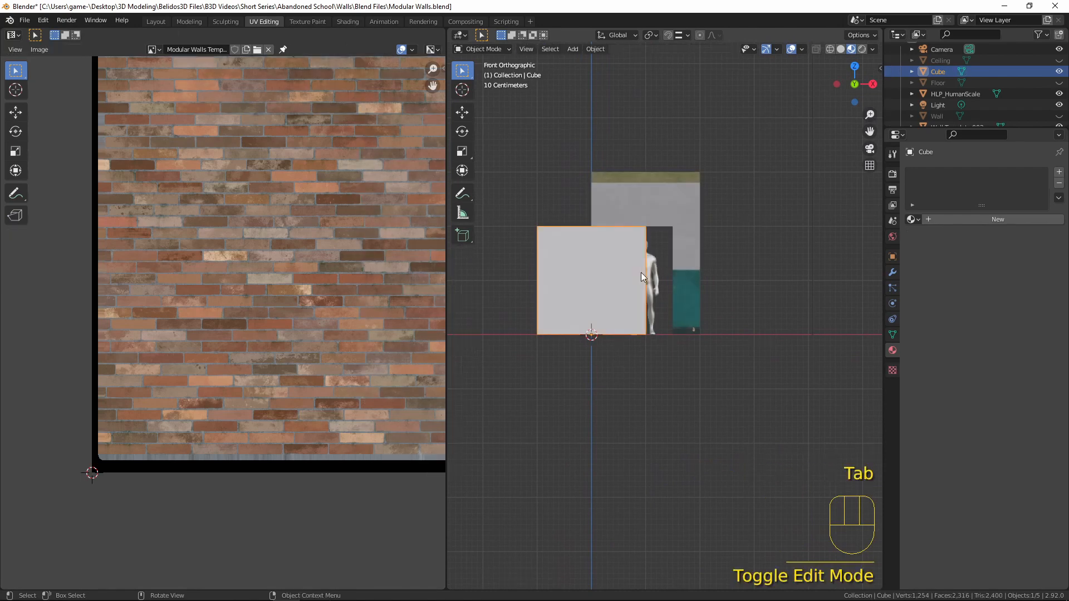
Set the cube's X dimension to 1 m and apply its rotation and scale.
key("n")
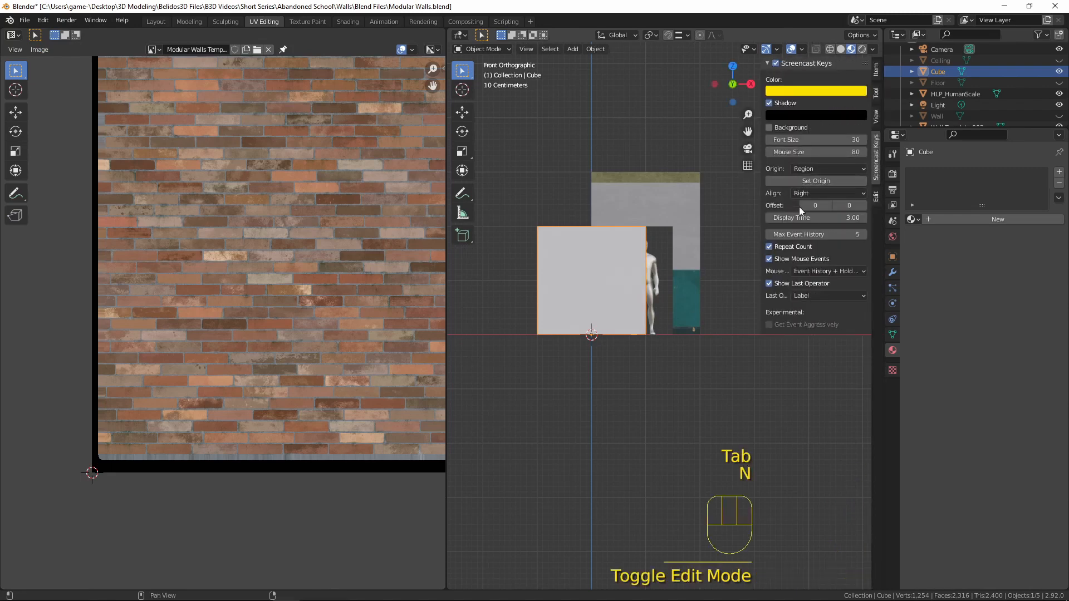
left_click(876, 70)
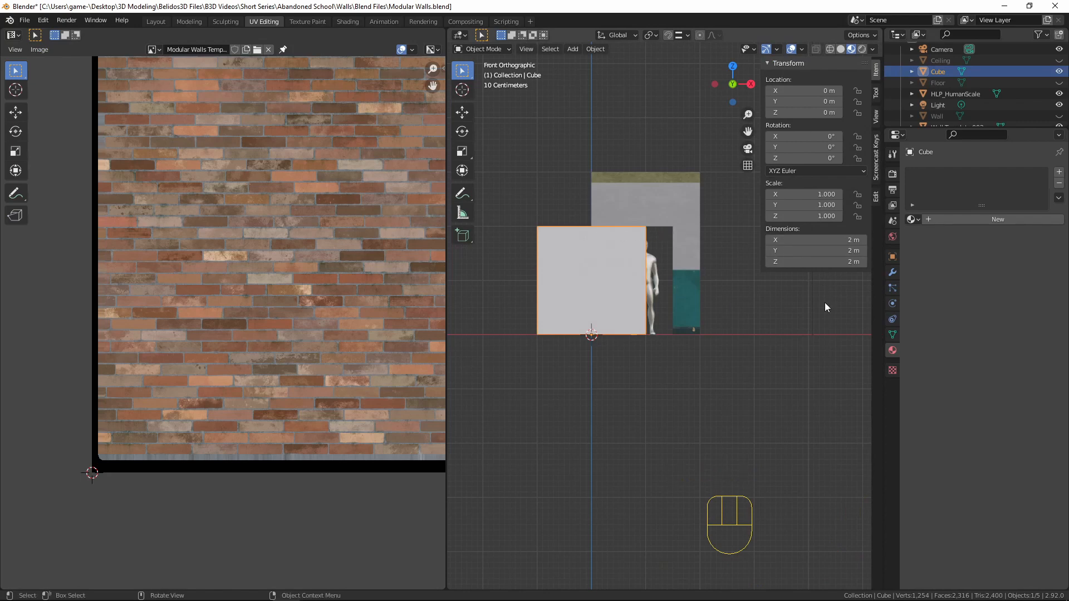
left_click(831, 239)
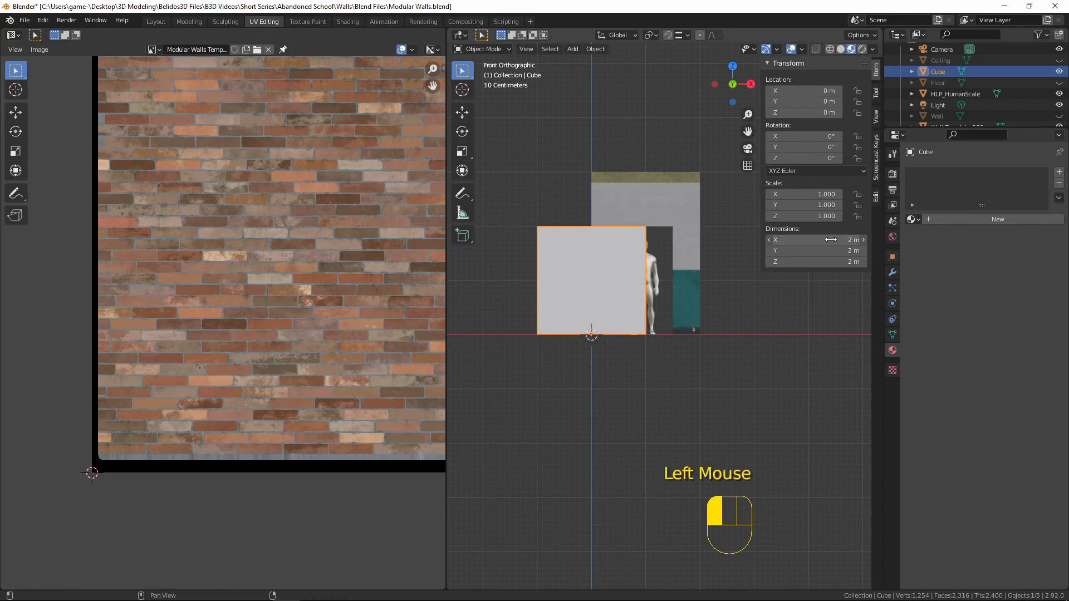
type("1")
key("Return")
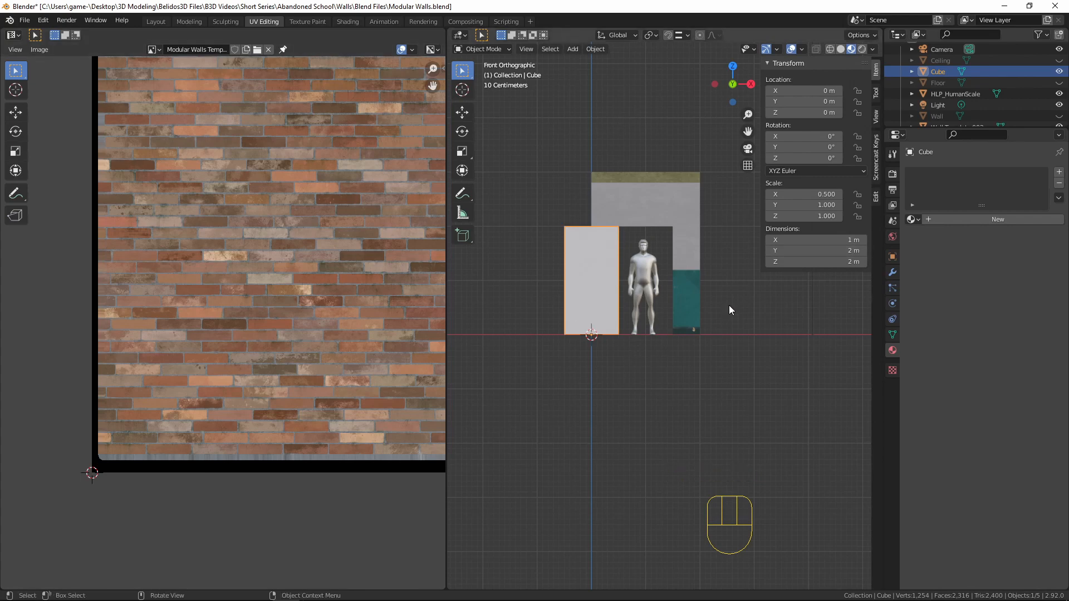
key("ctrl+a")
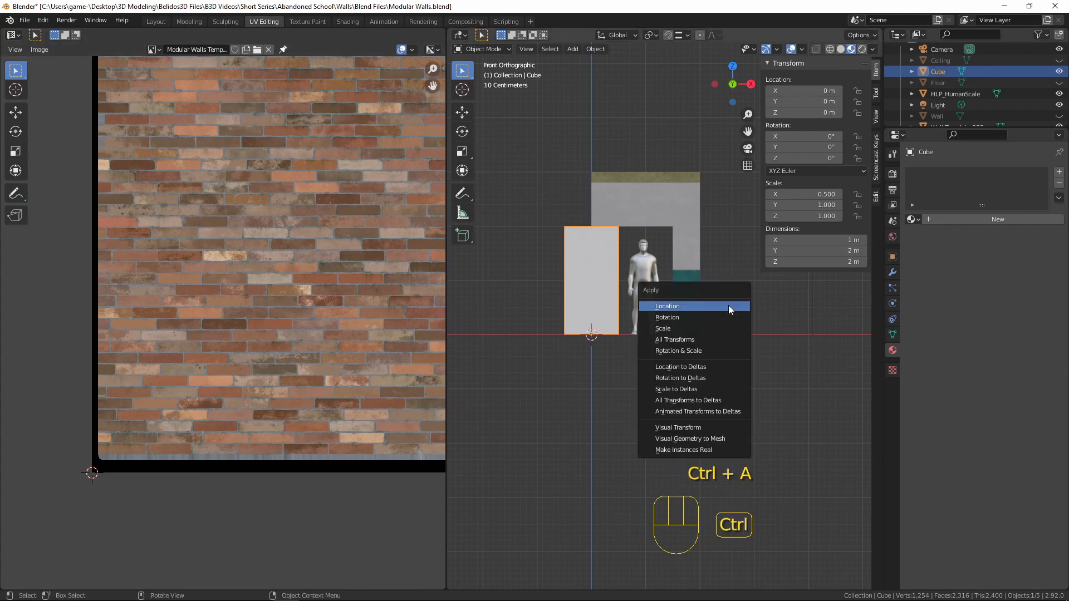
left_click(714, 350)
scroll(694, 252, "up", 3)
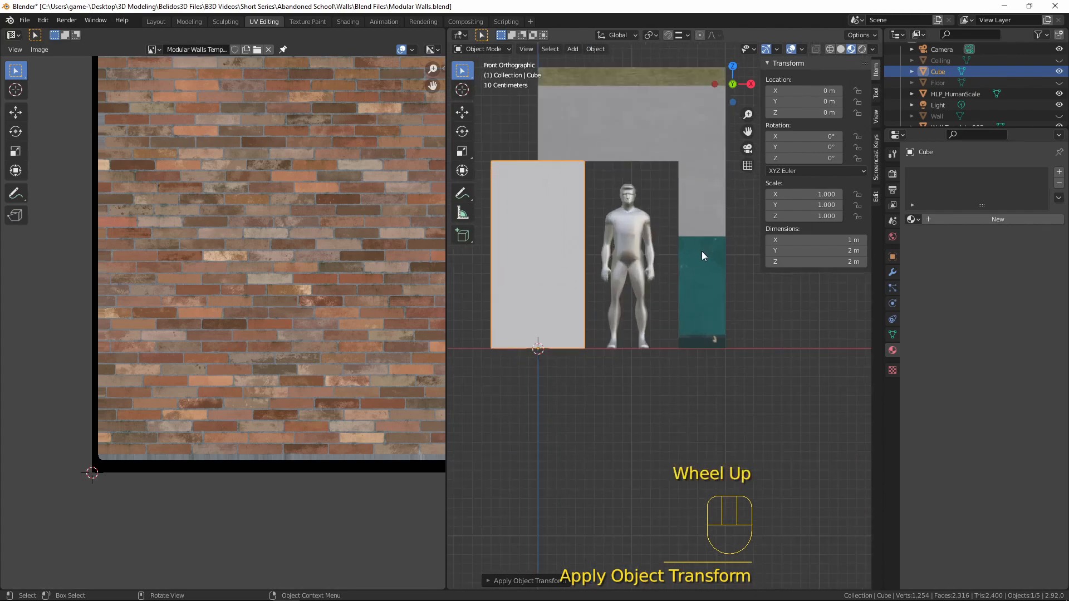
Move the cube along X with increment snapping until it fills the doorway opening.
key("Tab")
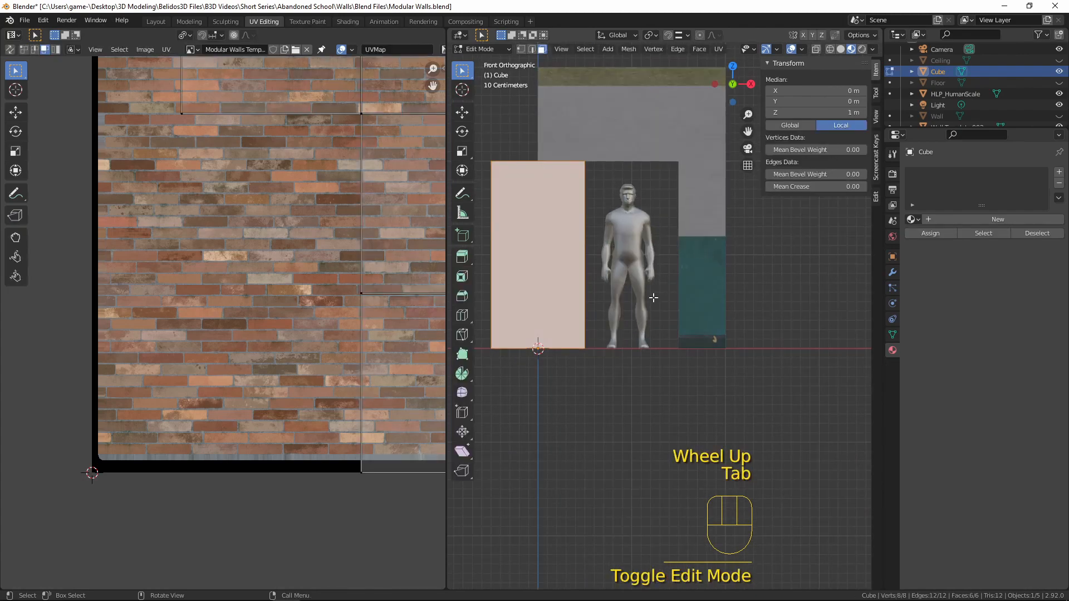
scroll(661, 294, "up", 2)
scroll(660, 295, "down", 2)
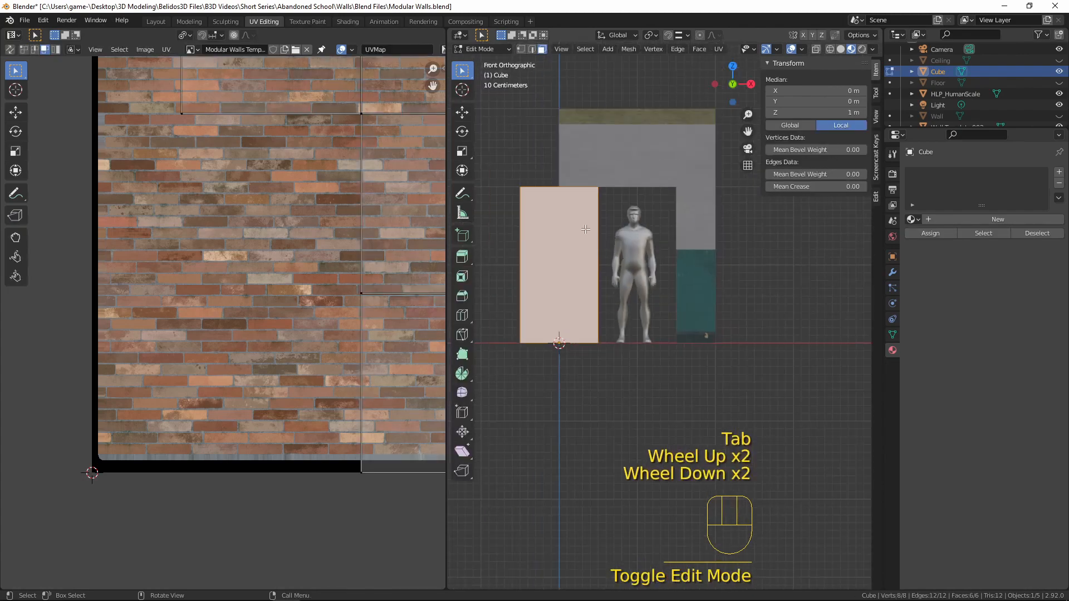
key("Tab")
key("n")
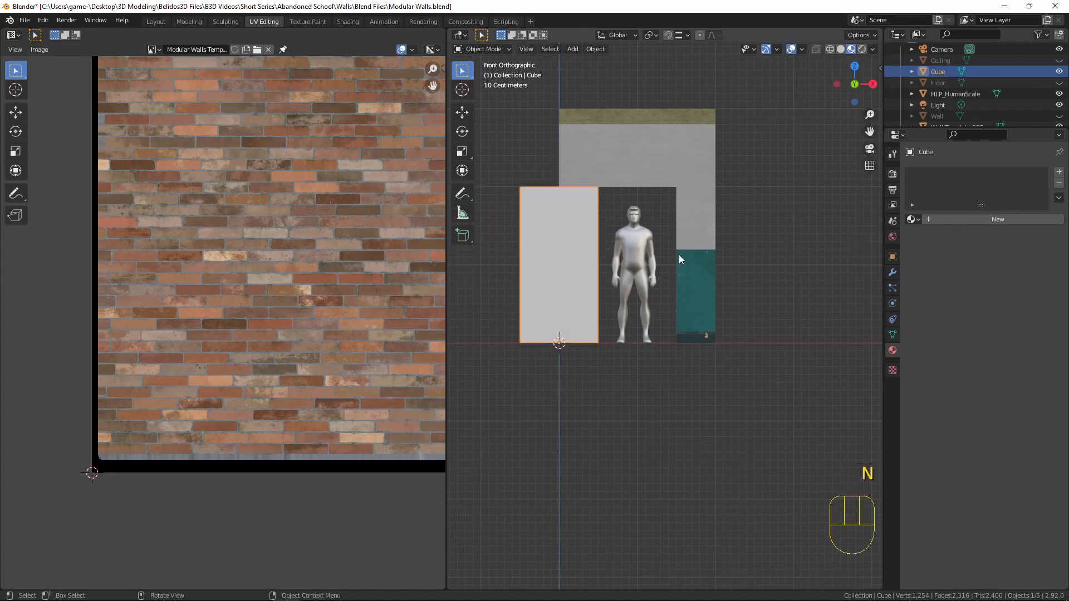
key("g")
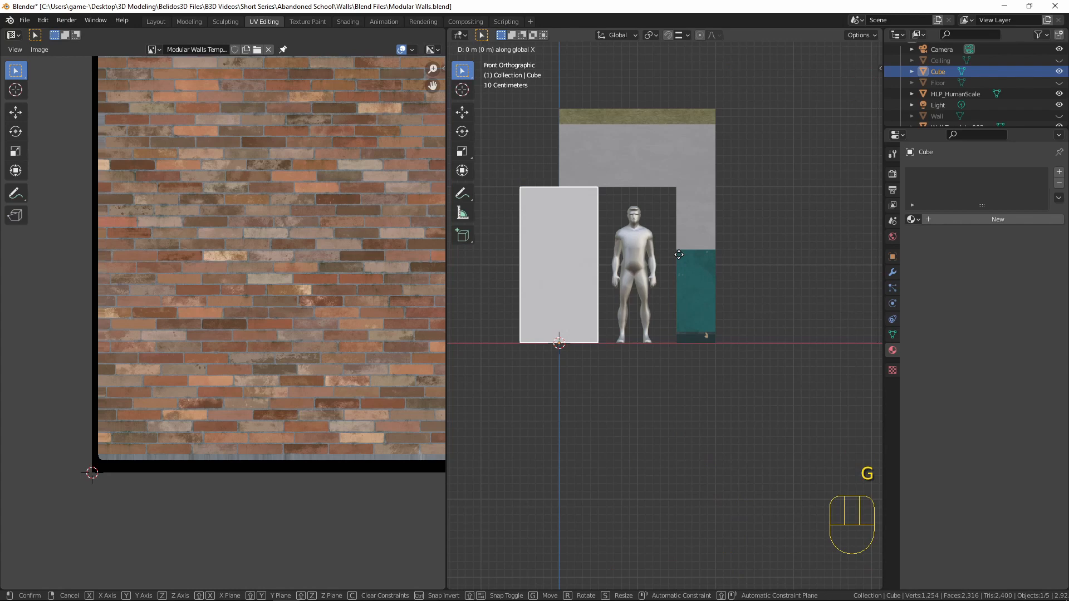
key("ctrl")
left_click(680, 255)
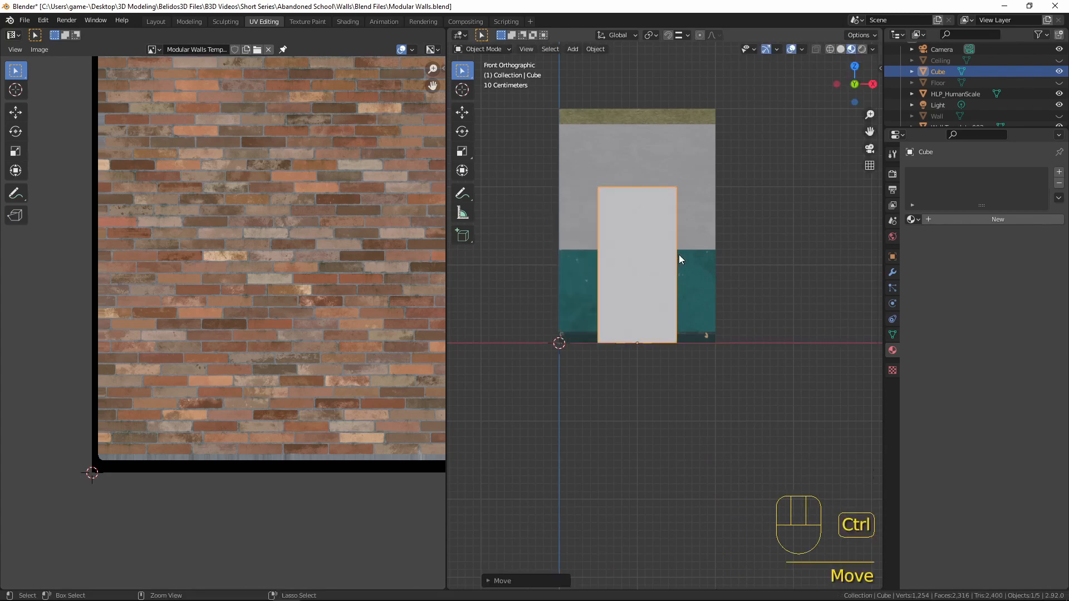
In Edit Mode, scale the cube's mesh along Y into a thin slab the size of the doorway.
middle_click_drag(639, 355, 618, 379)
middle_click_drag(705, 330, 627, 355, "shift")
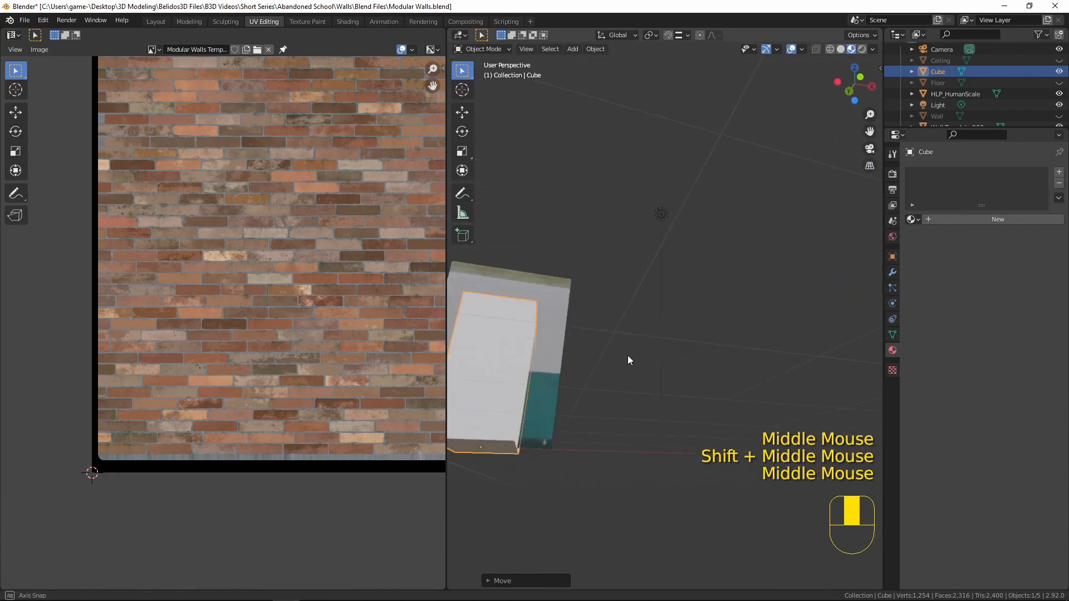
scroll(603, 373, "up", 3)
middle_click_drag(526, 426, 709, 317, "shift")
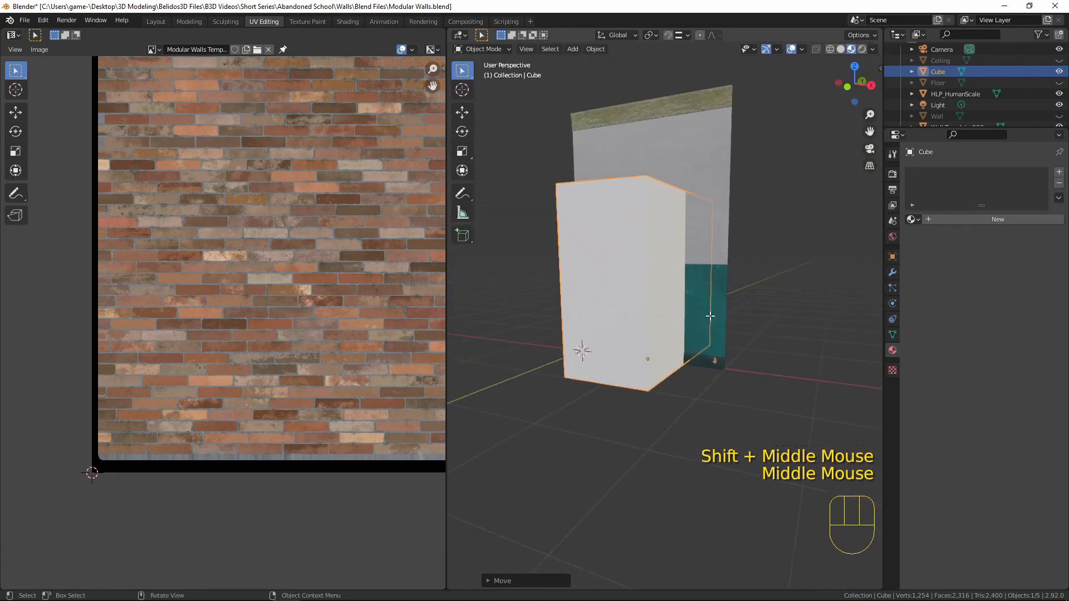
key("Tab")
scroll(713, 303, "down", 2)
middle_click_drag(746, 277, 674, 373)
scroll(644, 423, "up", 2)
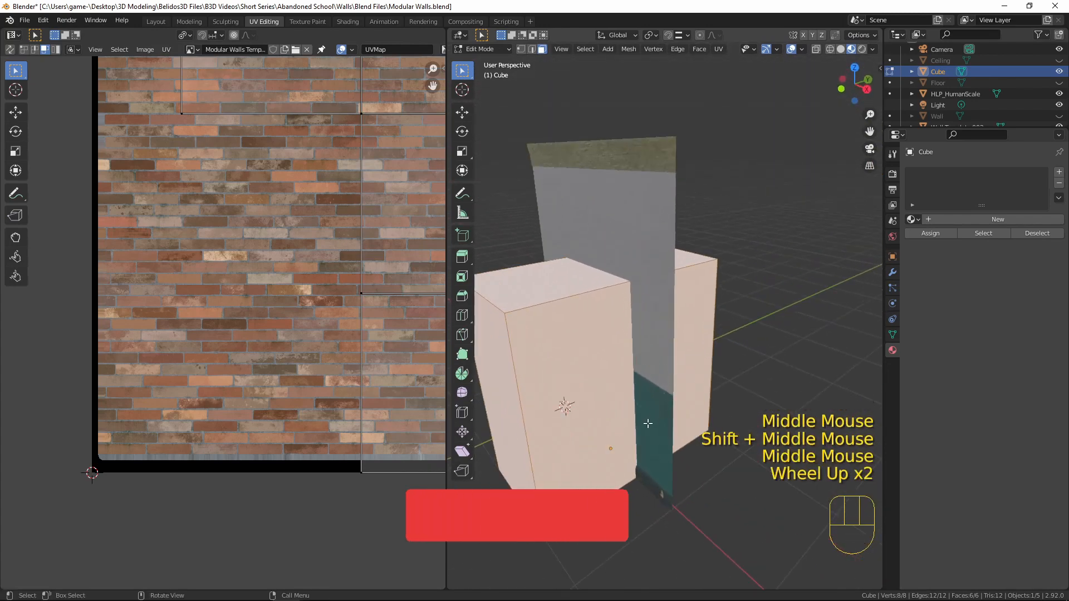
middle_click_drag(644, 422, 640, 329, "shift")
scroll(640, 329, "up", 2)
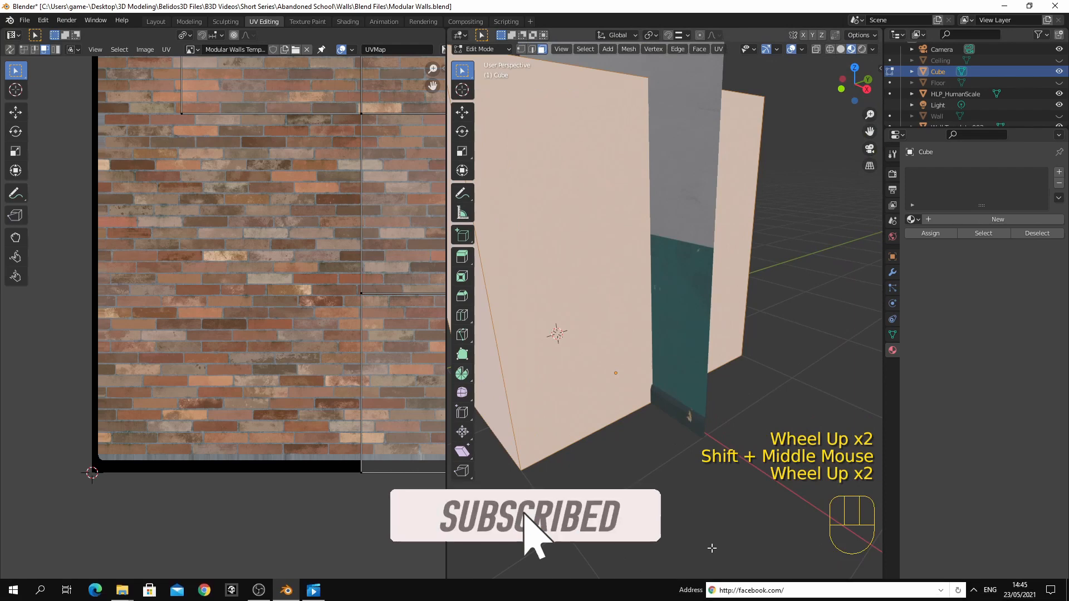
key("s")
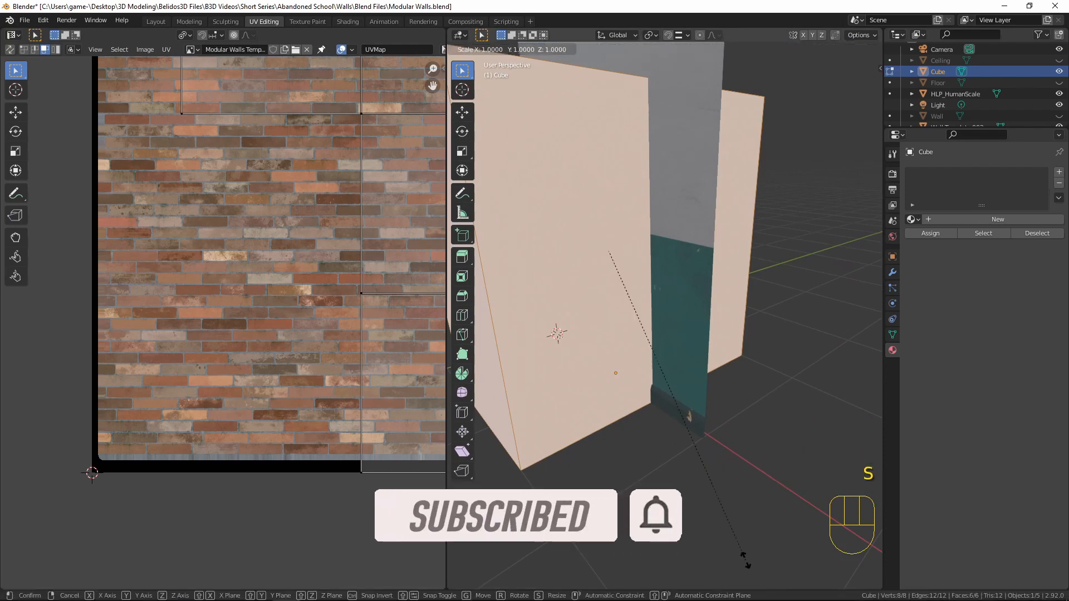
key("y")
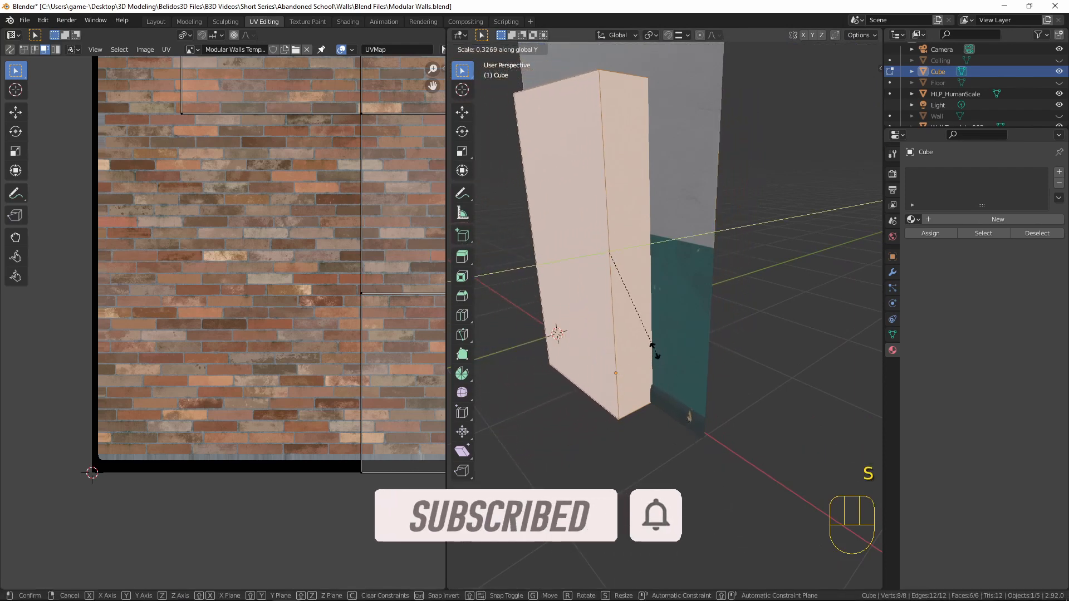
left_click(617, 272)
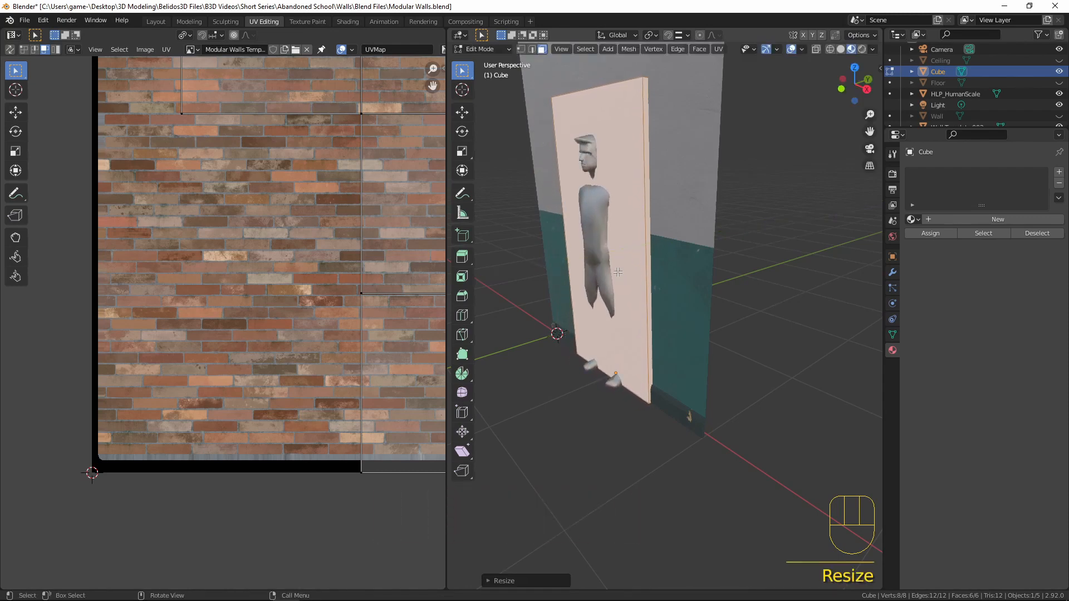
Refine the slab's thickness by scaling it along Y until its depth closely matches the baseboard at the doorway edge.
scroll(633, 366, "up", 5)
key("s")
key("y")
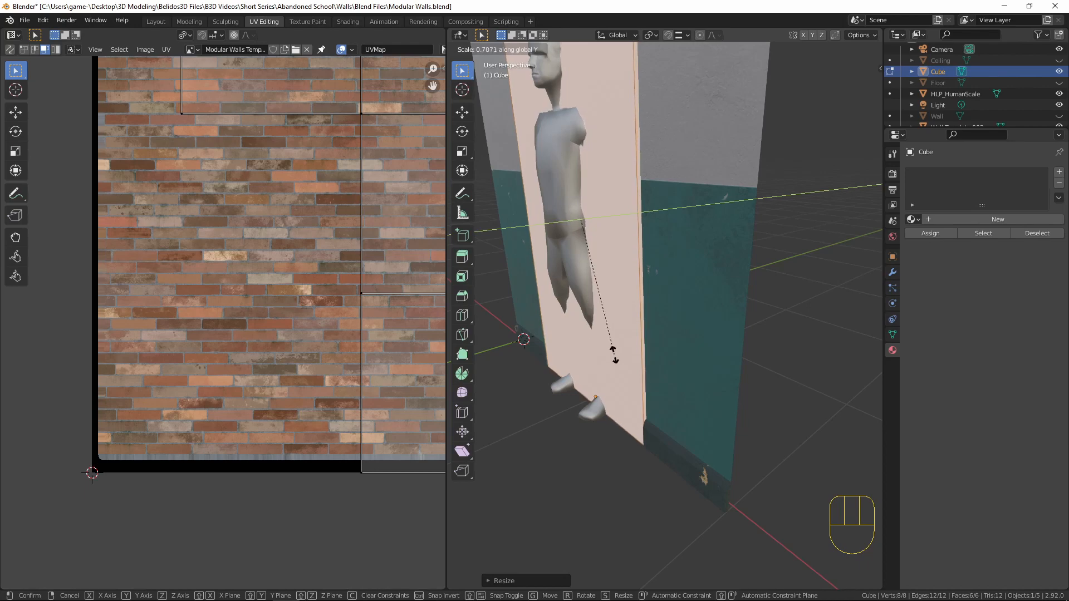
left_click(655, 392)
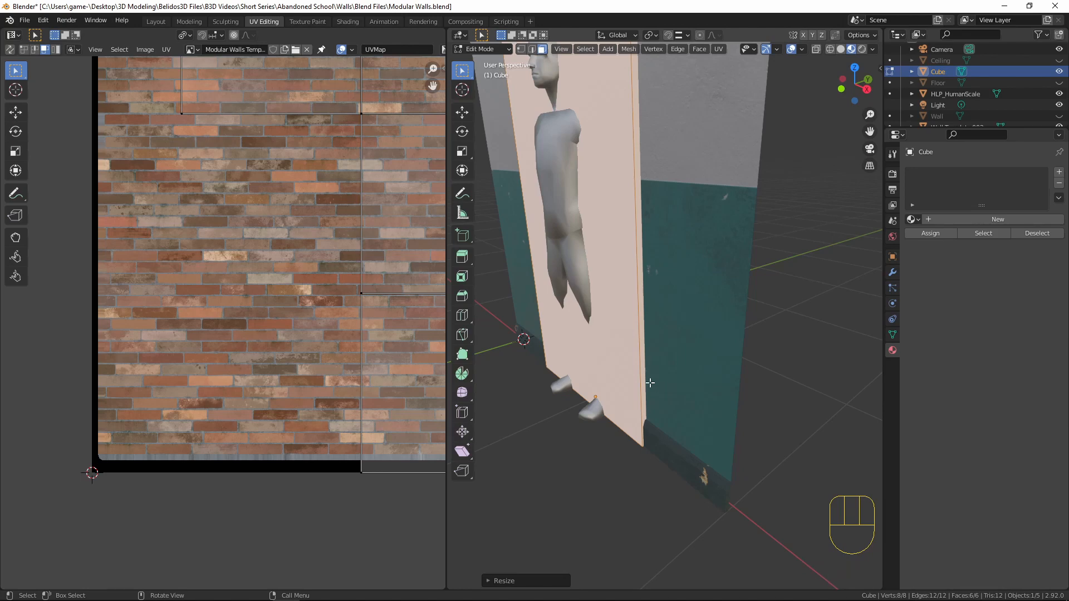
middle_click_drag(627, 421, 651, 286)
scroll(650, 286, "down", 1)
middle_click_drag(680, 425, 605, 329, "shift")
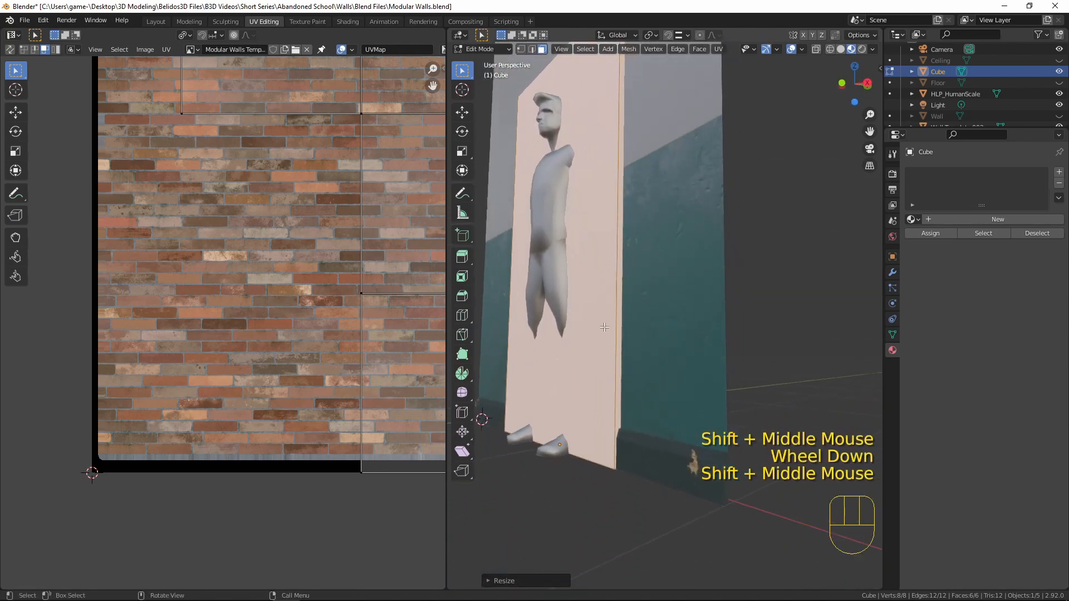
key("s")
key("y")
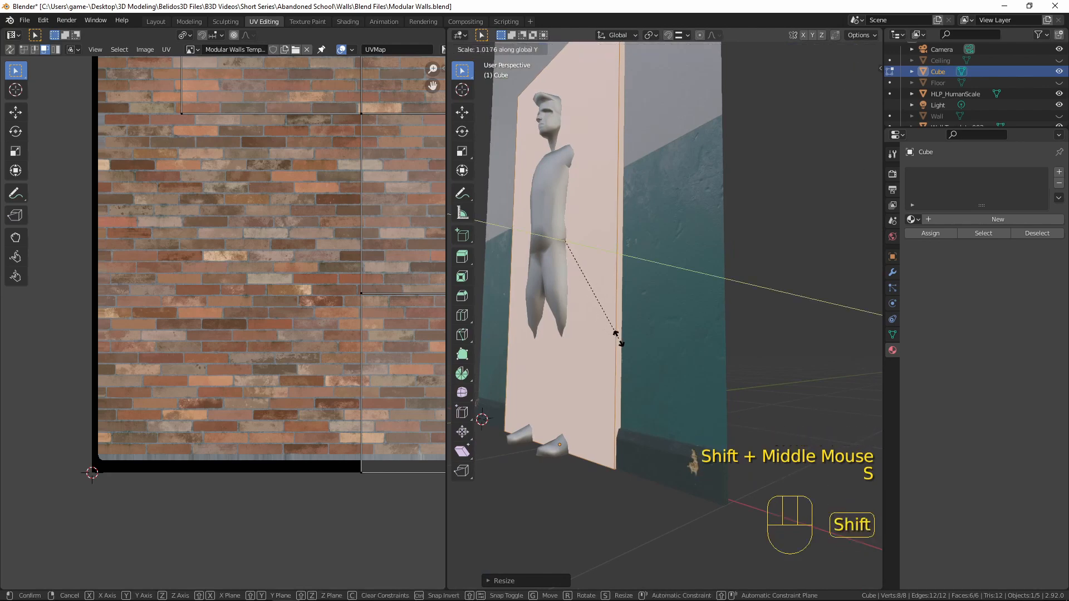
left_click(648, 378)
Show the slab and doorway from the front orthographic view in wireframe shading.
scroll(648, 378, "down", 2)
middle_click_drag(640, 367, 608, 332)
scroll(606, 300, "down", 1)
scroll(607, 301, "down", 1)
key("KP_Decimal")
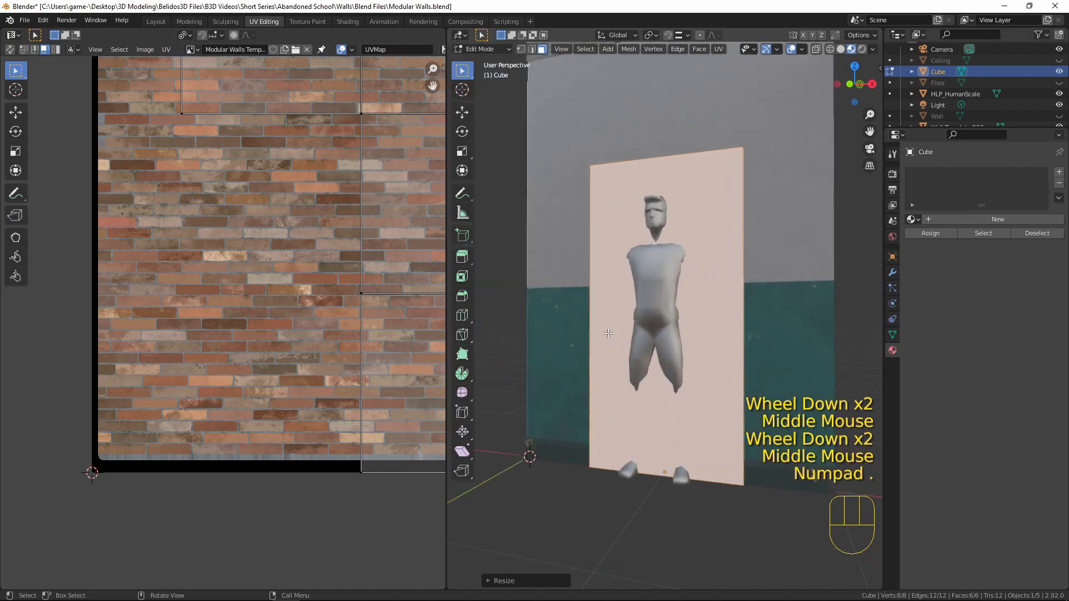
scroll(639, 379, "down", 2)
mouse_move(635, 373)
middle_mouse_down()
mouse_move(771, 310)
mouse_move(628, 399)
mouse_move(724, 365)
mouse_move(789, 358)
mouse_move(573, 353)
mouse_move(549, 327)
mouse_move(633, 349)
mouse_move(604, 362)
mouse_move(618, 371)
middle_mouse_up()
scroll(634, 348, "up", 3)
key("KP_1")
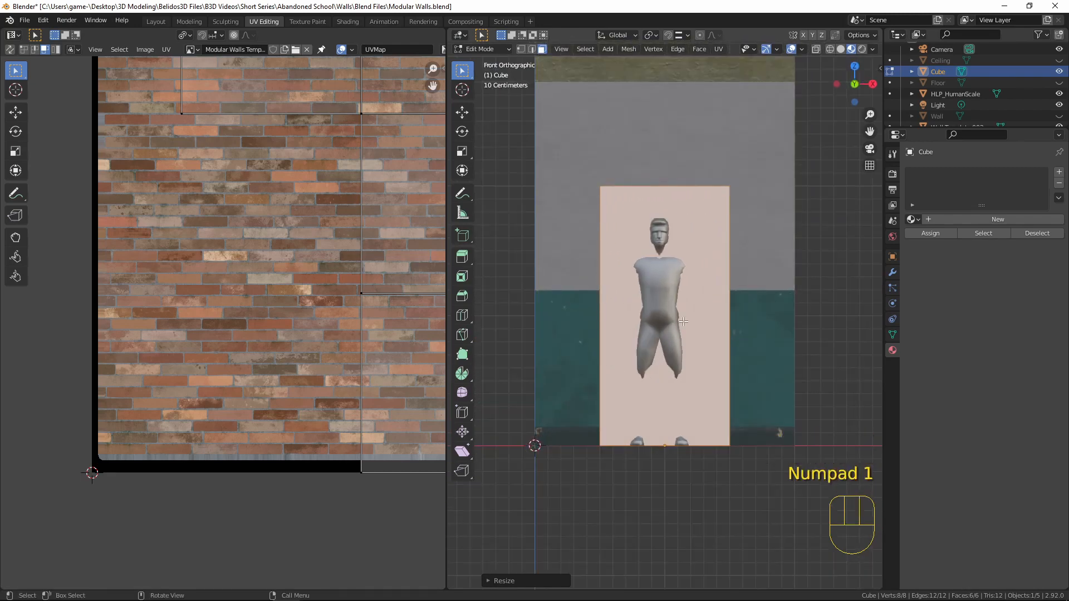
mouse_move(684, 322)
middle_mouse_down()
mouse_move(577, 351)
mouse_move(699, 321)
mouse_move(685, 329)
middle_mouse_up()
key("KP_1")
key("shift")
key("shift+z")
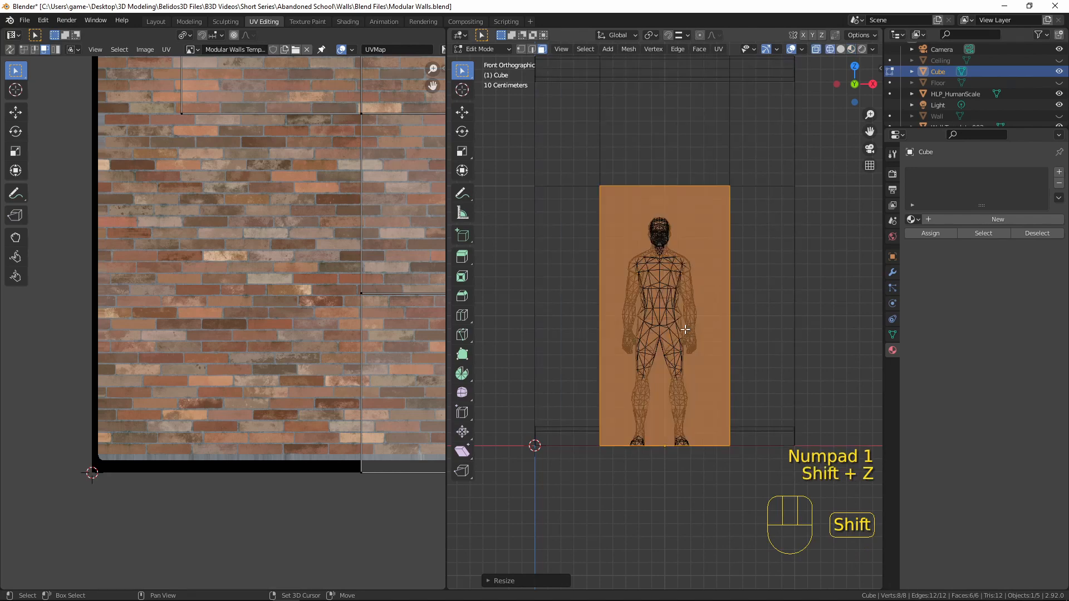
Scale the slab along X by about 1.03 so it slightly overlaps both sides of the doorway.
scroll(758, 285, "up", 2)
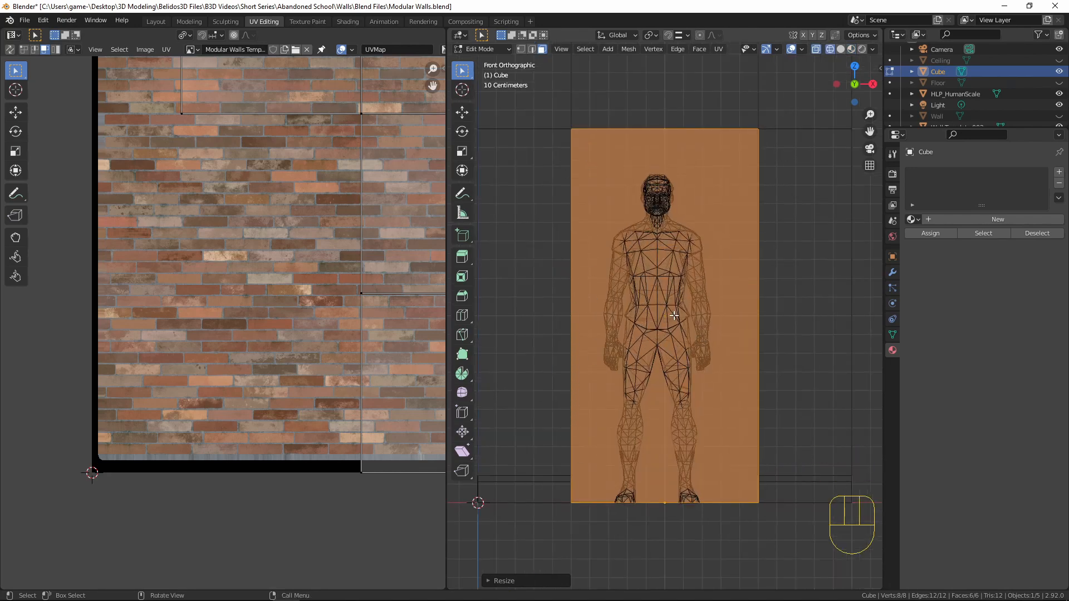
key("s")
key("x")
key("shift")
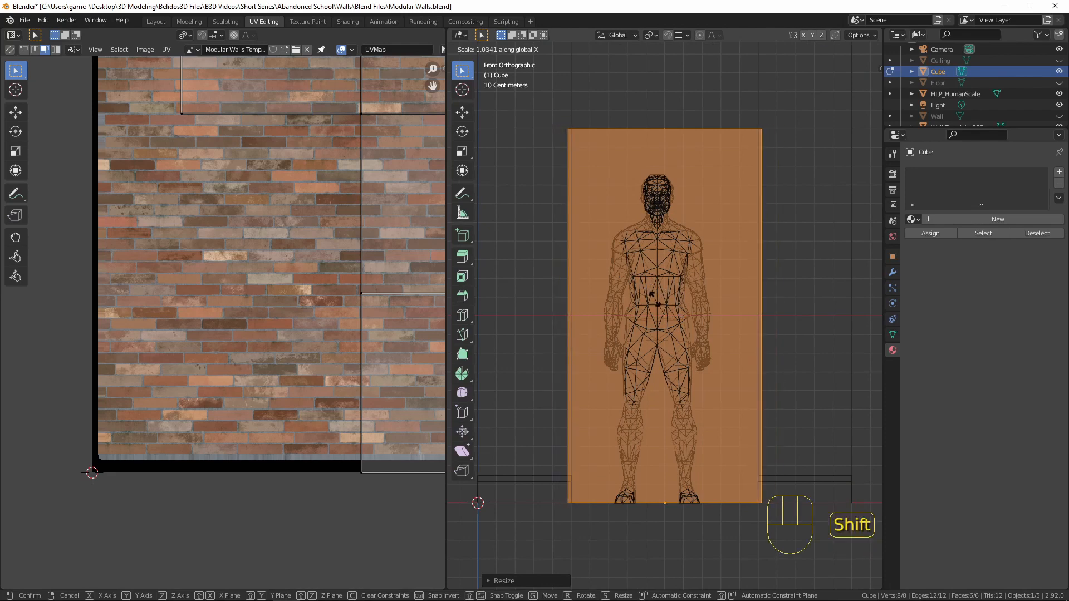
left_click(654, 299)
middle_click_drag(655, 299, 646, 123)
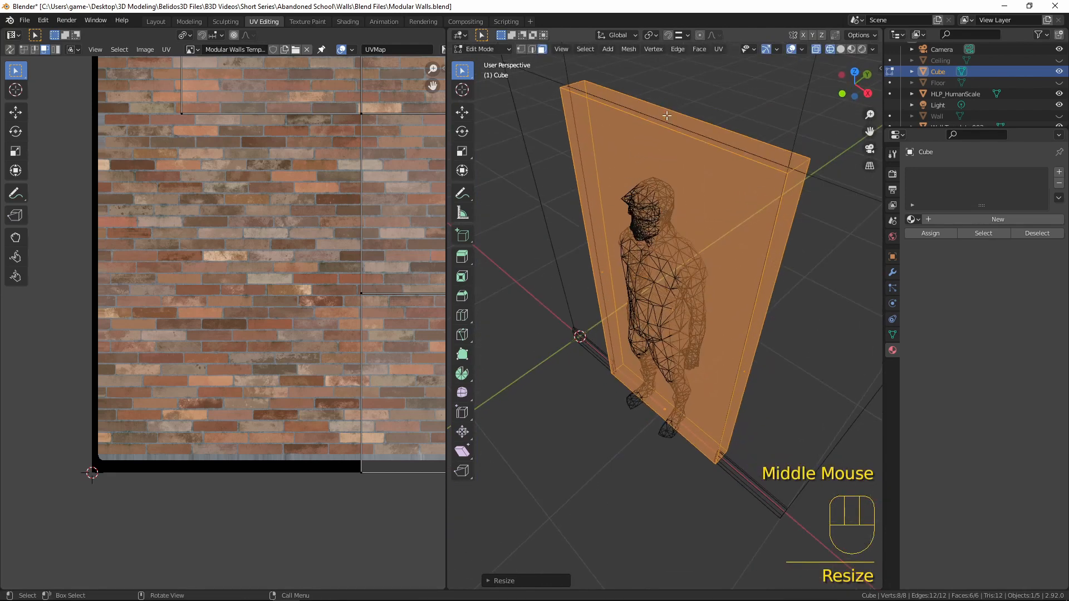
Raise the slab's top face about 0.02 m along Z so it overlaps the doorway's upper edge, and leave wireframe shading.
left_click(667, 115)
key("KP_1")
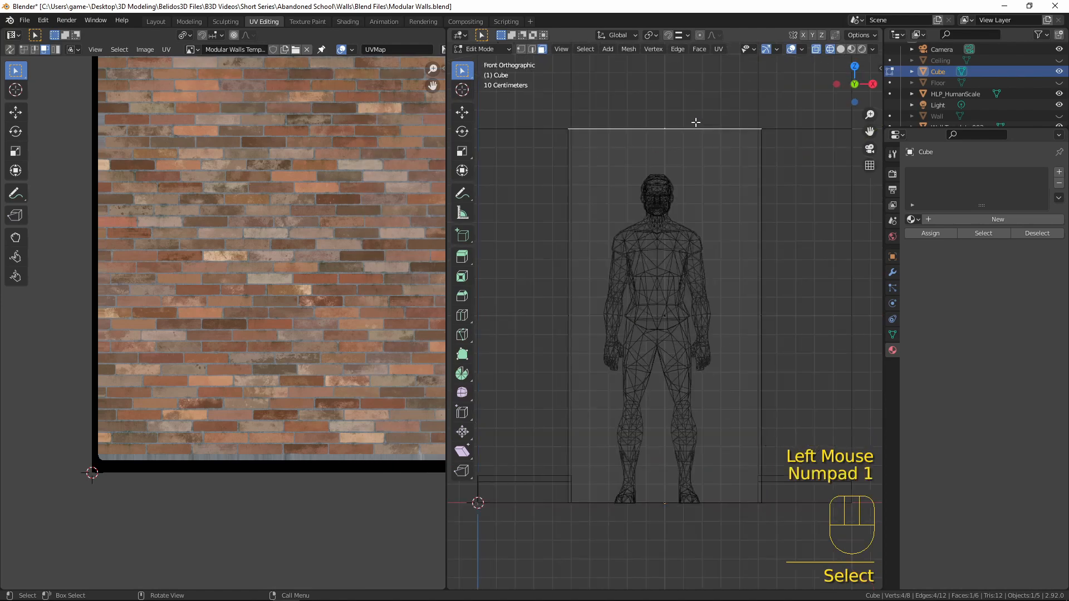
key("g")
key("shift")
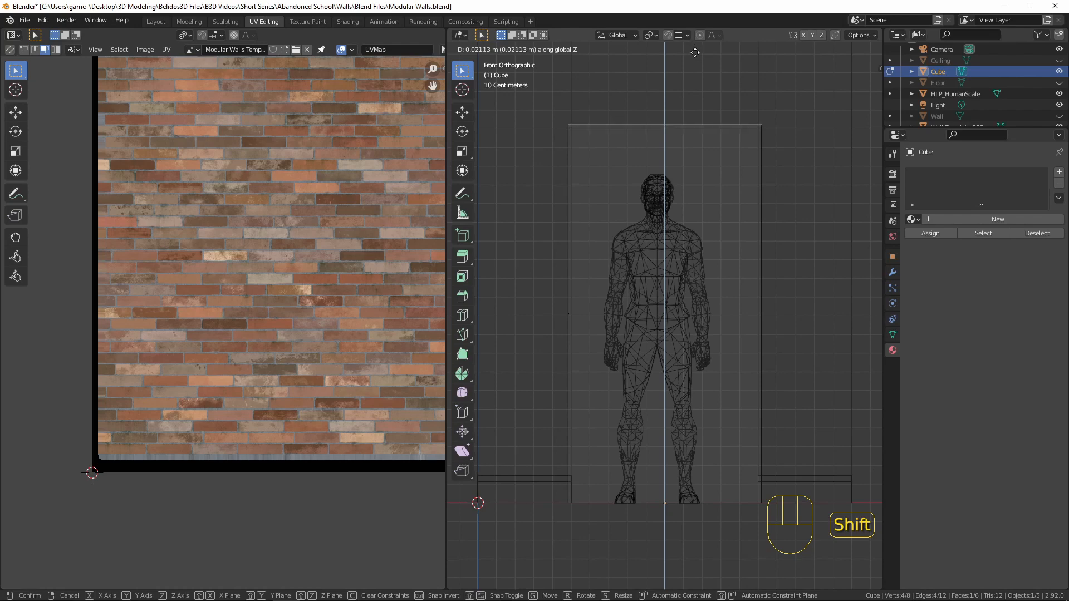
left_click(697, 56)
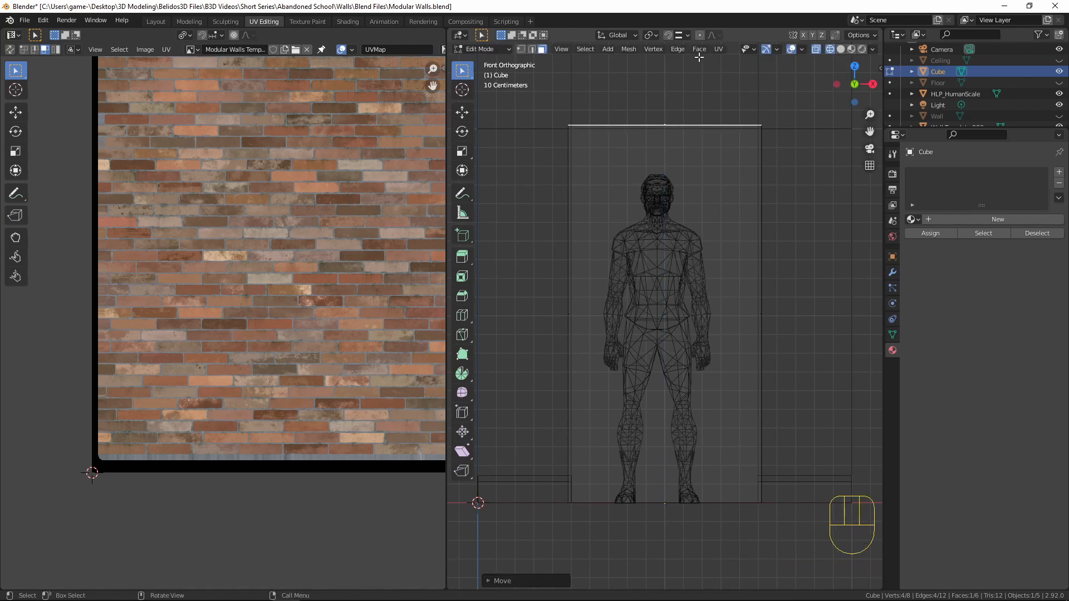
key("shift+z")
scroll(742, 307, "down", 2)
mouse_move(742, 307)
middle_mouse_down()
mouse_move(809, 319)
mouse_move(743, 351)
mouse_move(735, 300)
middle_mouse_up()
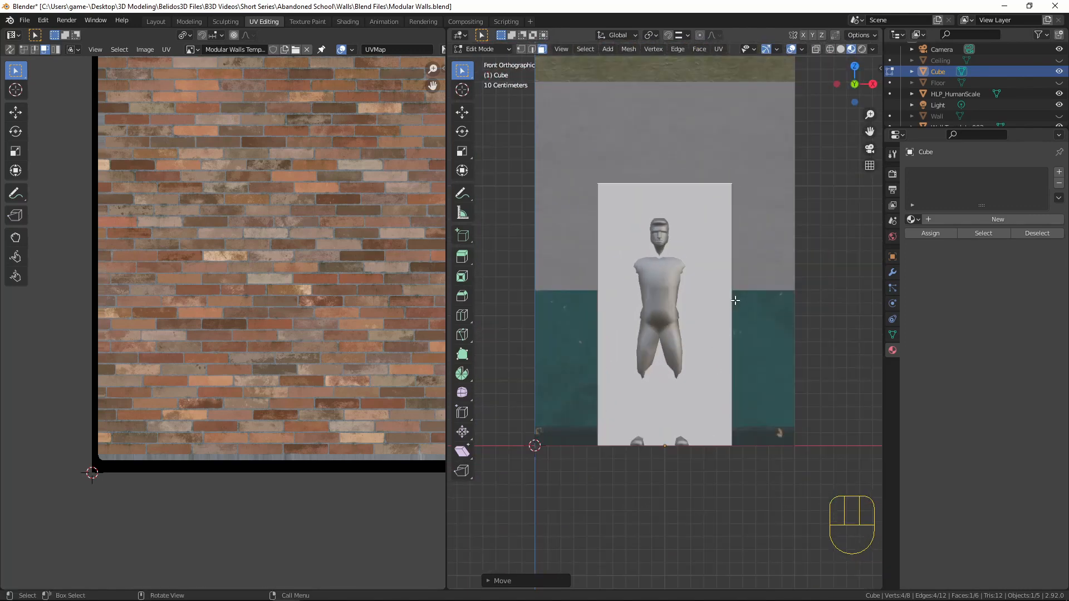
scroll(675, 309, "down", 2)
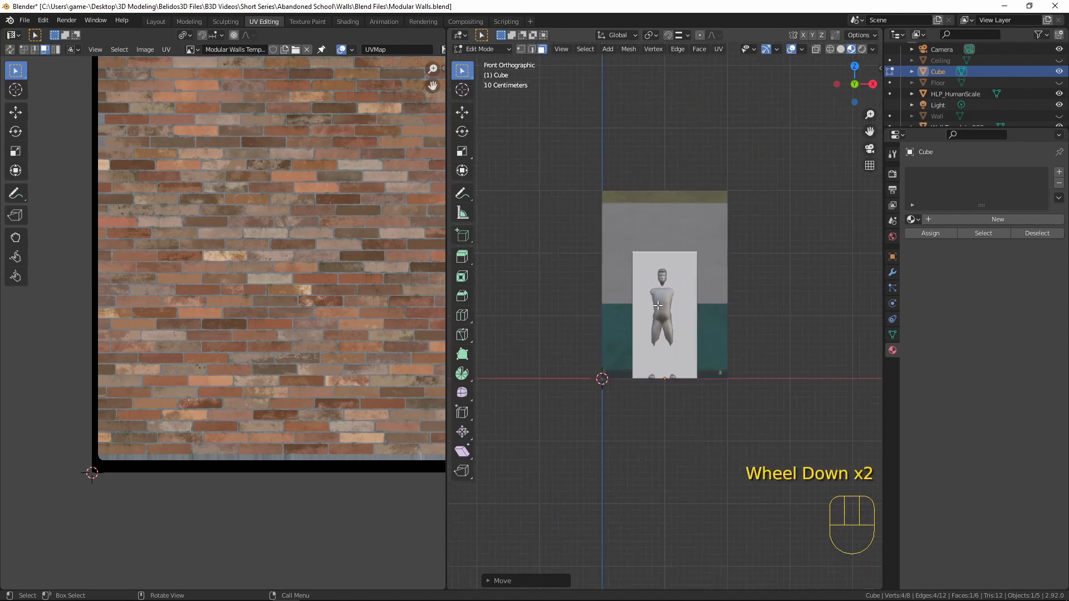
Inset the slab's front and back faces together by about 0.068 m to outline the door frame.
left_click(710, 321)
middle_click_drag(710, 321, 617, 297)
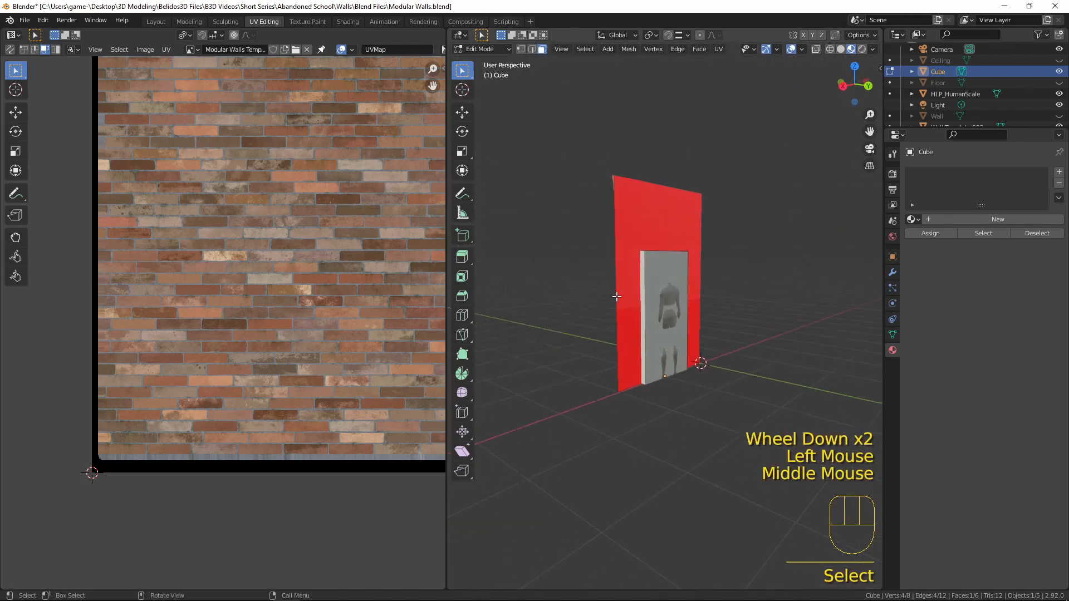
left_click(673, 271)
left_click(674, 271, "shift")
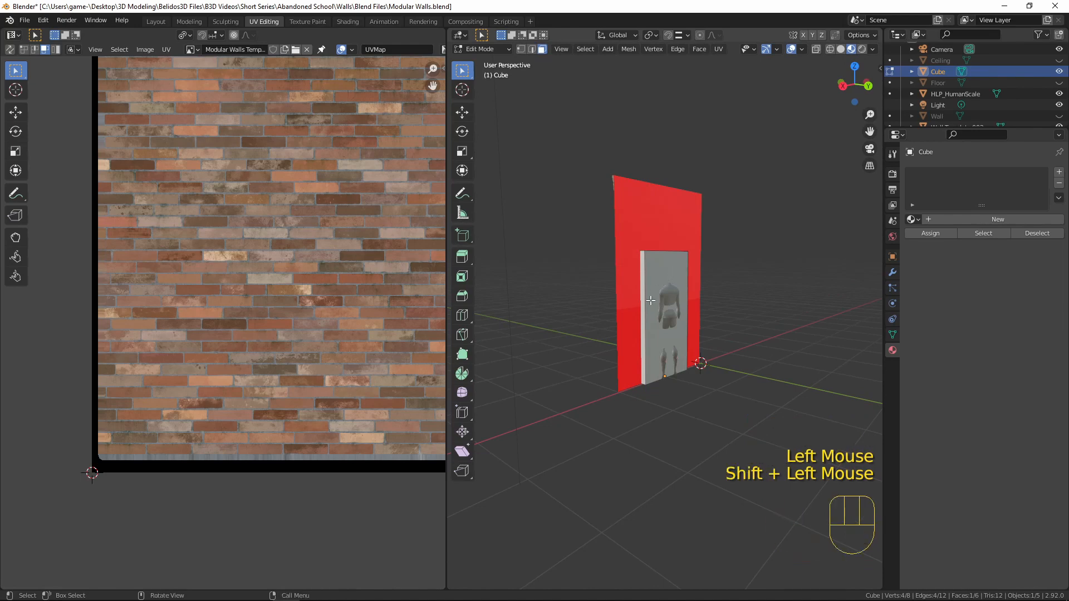
left_click(653, 297, "shift")
middle_click_drag(653, 298, 725, 342)
scroll(725, 343, "up", 2)
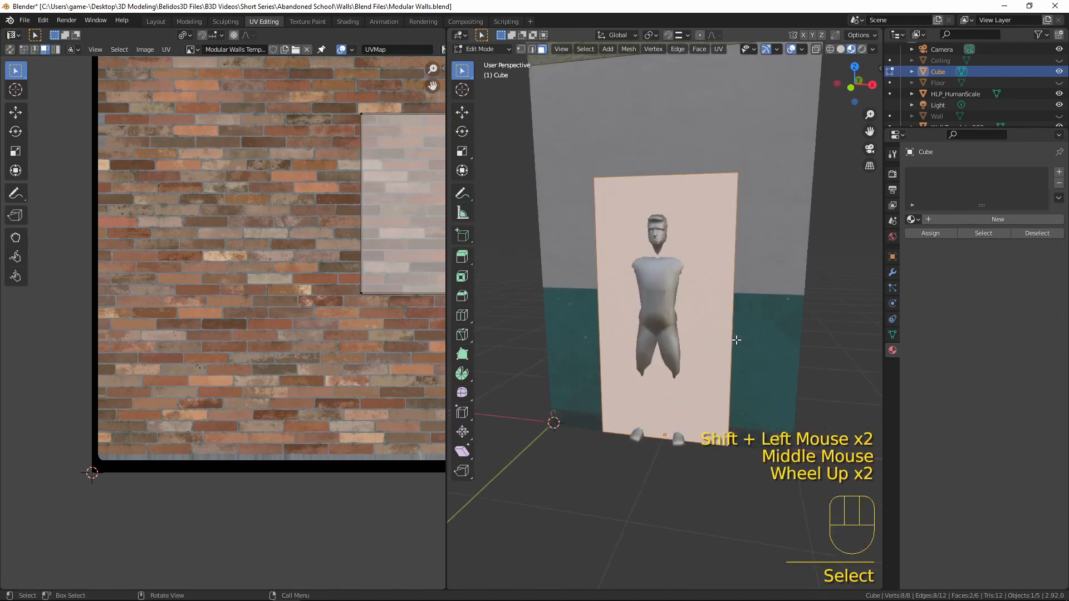
key("KP_1")
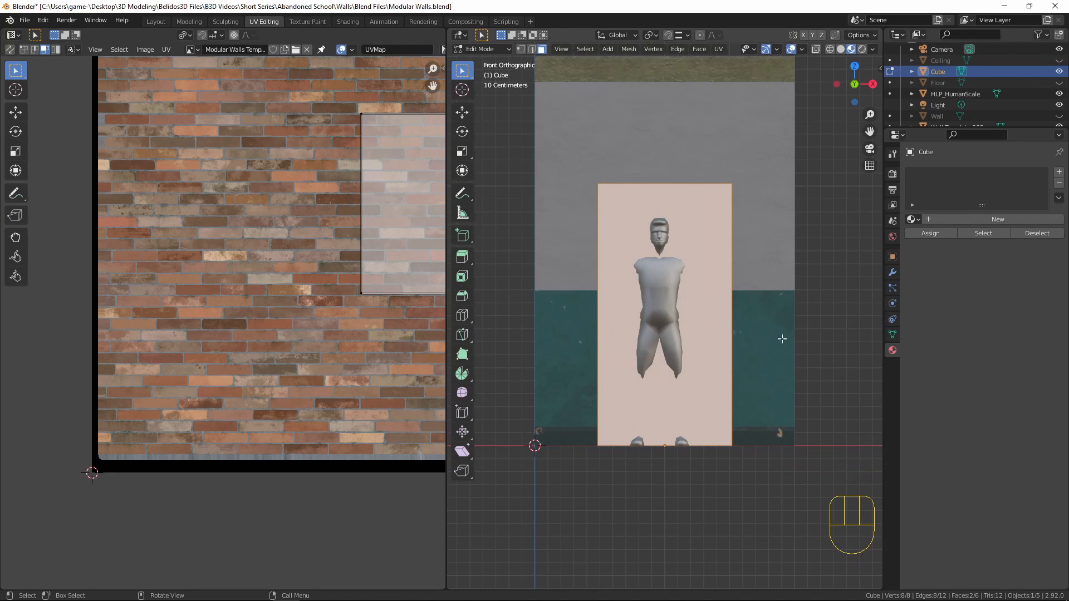
key("i")
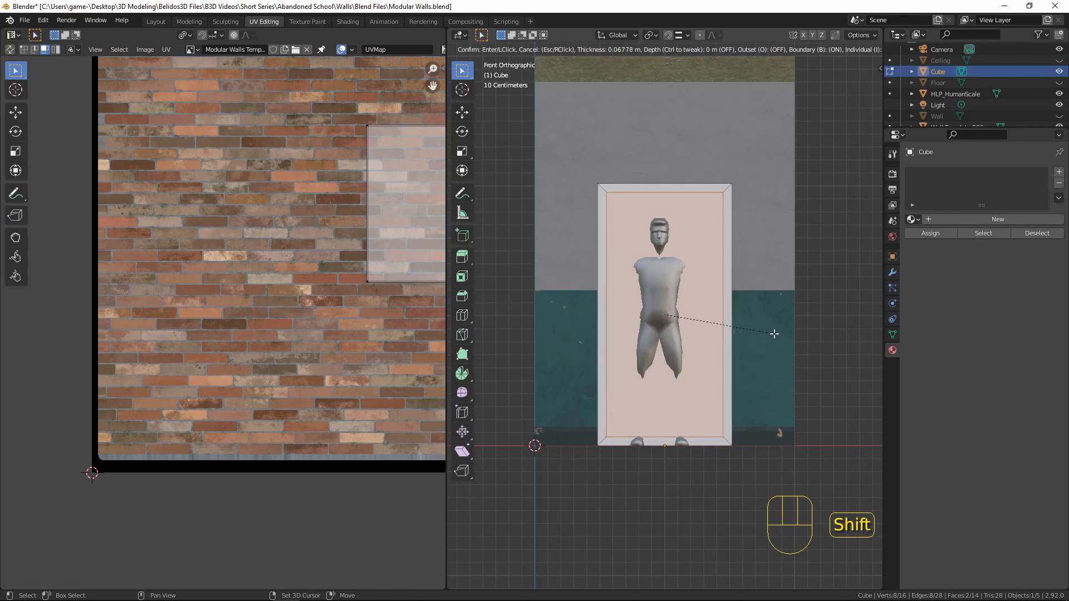
left_click(774, 334)
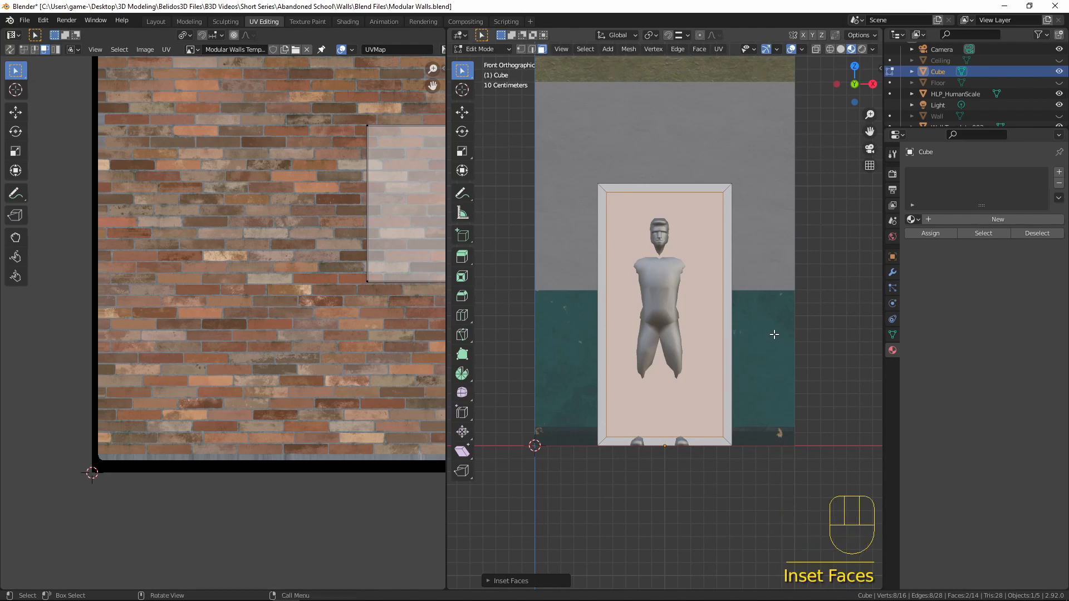
Bridge the edge loops of the front and back inset faces to cut an opening through the slab.
middle_click_drag(774, 334, 699, 389)
key("ctrl+e")
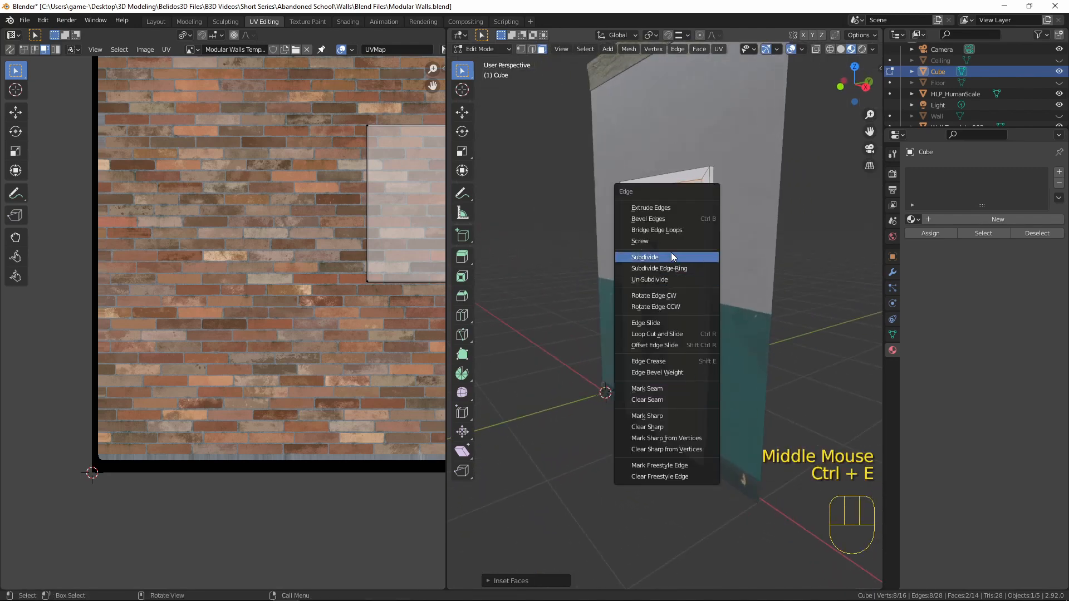
left_click(683, 229)
middle_click_drag(683, 229, 609, 415)
middle_click(662, 421)
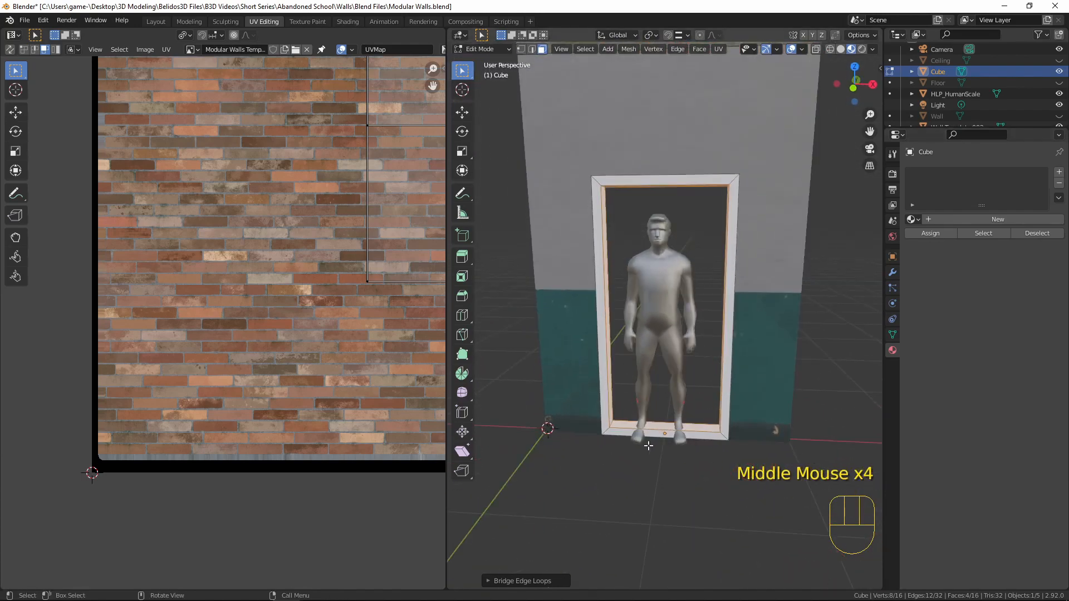
Delete the face loop forming the frame's bottom bar so the doorway is open at the floor.
middle_click_drag(630, 465, 684, 303, "shift")
scroll(683, 303, "up", 4)
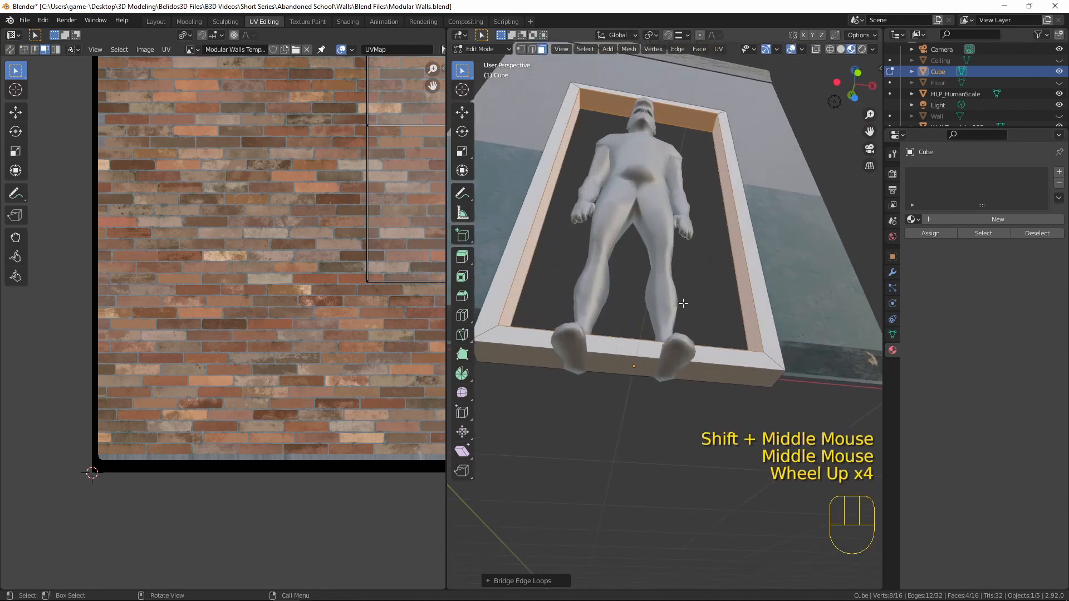
left_click(534, 341)
middle_click_drag(516, 377, 604, 332)
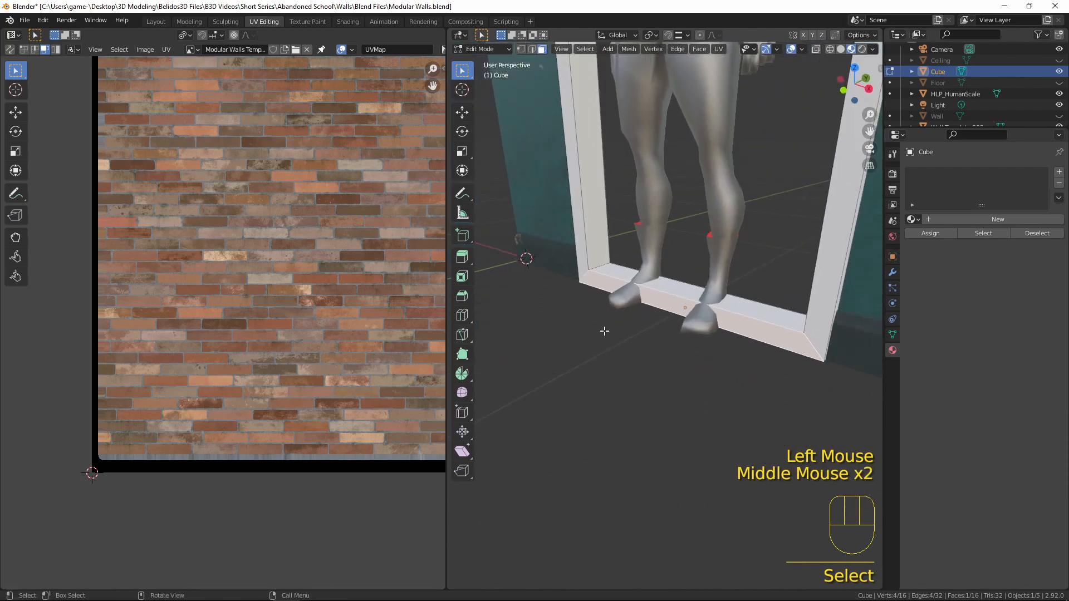
left_click(666, 294, "alt")
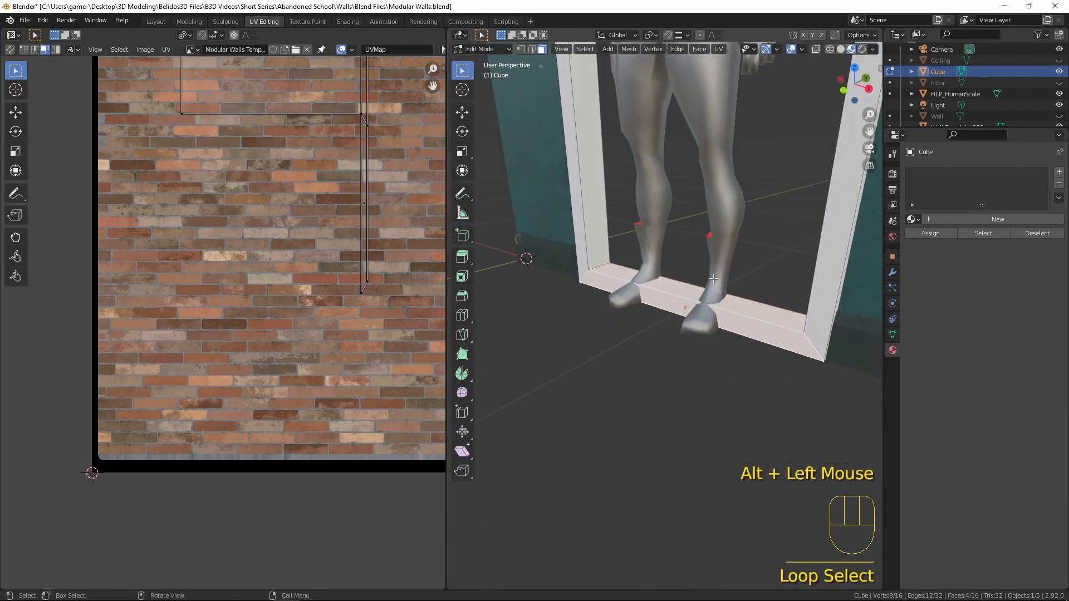
scroll(709, 312, "down", 2)
middle_click_drag(709, 313, 761, 300)
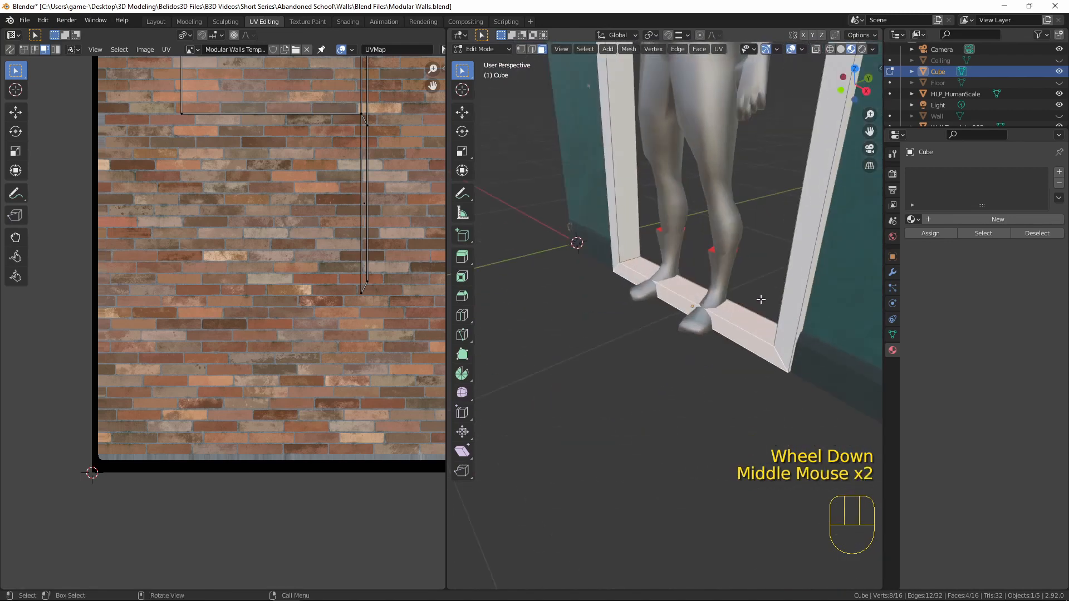
key("x")
left_click(722, 265)
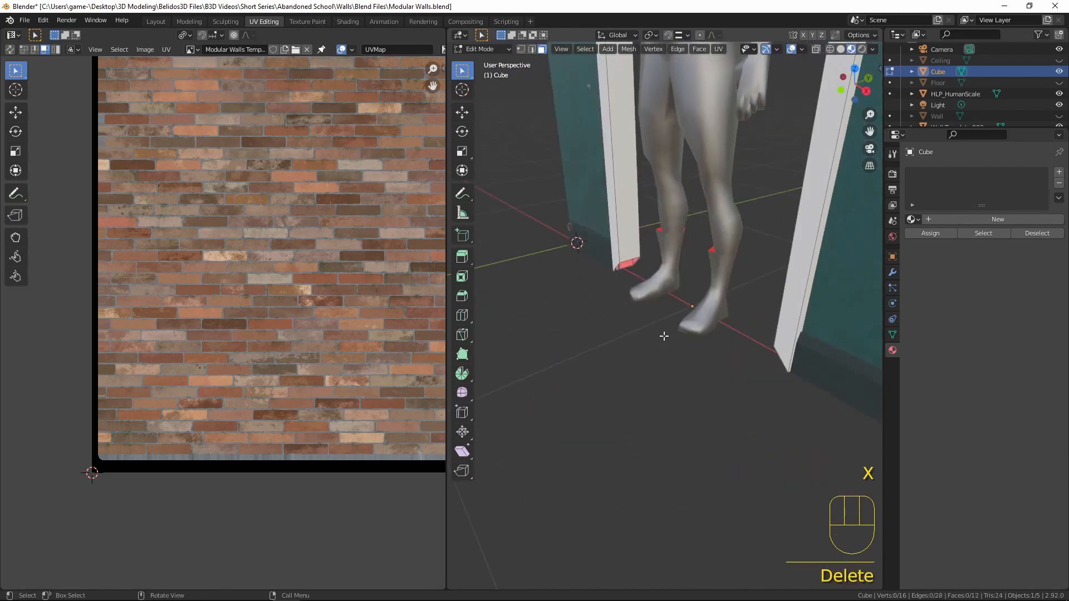
middle_click_drag(664, 337, 680, 325)
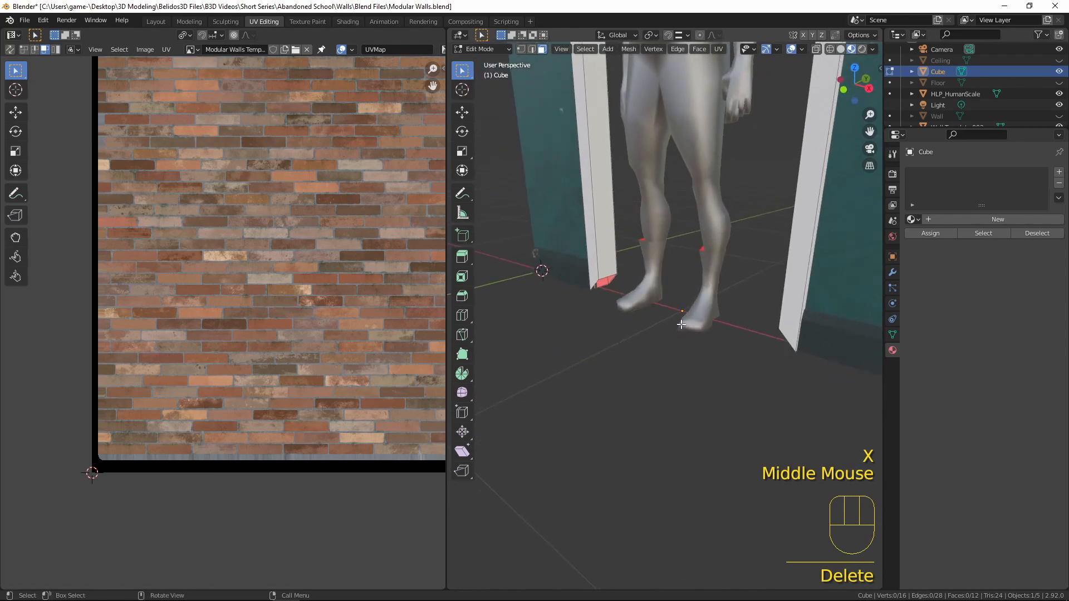
Move the inner bottom edges of both jambs straight down along Z to floor level, squaring off their mitred ends.
key("2")
left_click(608, 276)
middle_click_drag(609, 275, 793, 357)
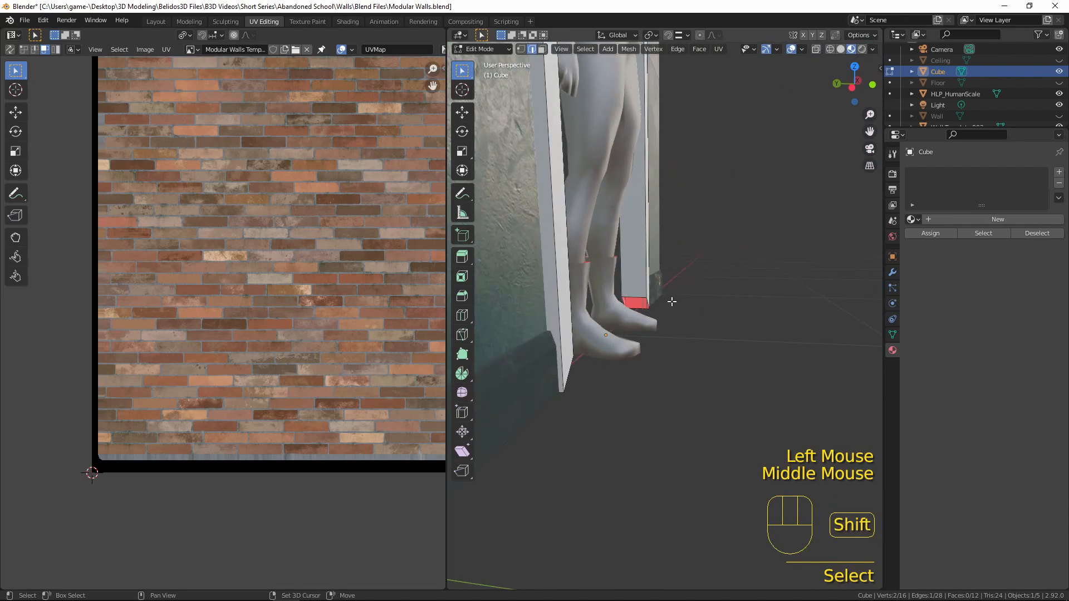
left_click(642, 299, "shift")
middle_click_drag(709, 332, 622, 394)
key("g")
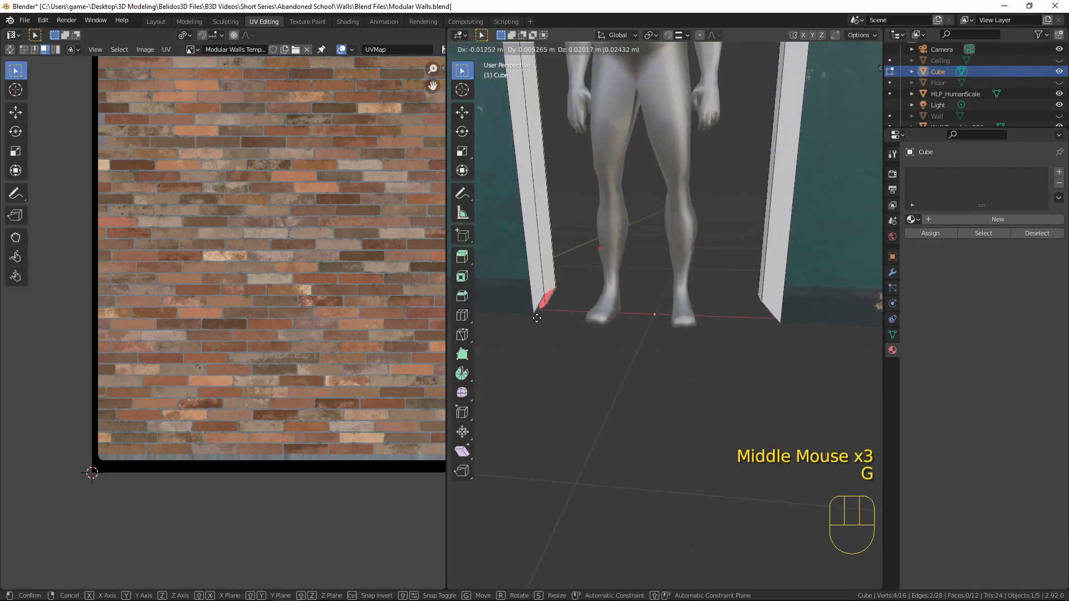
key("z")
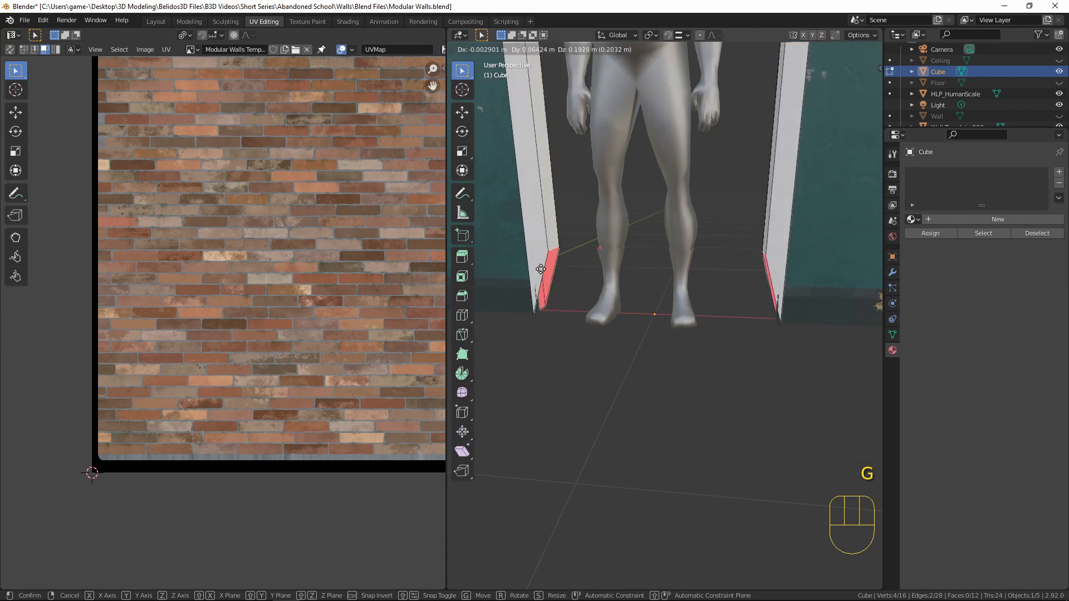
left_click(510, 311, "ctrl")
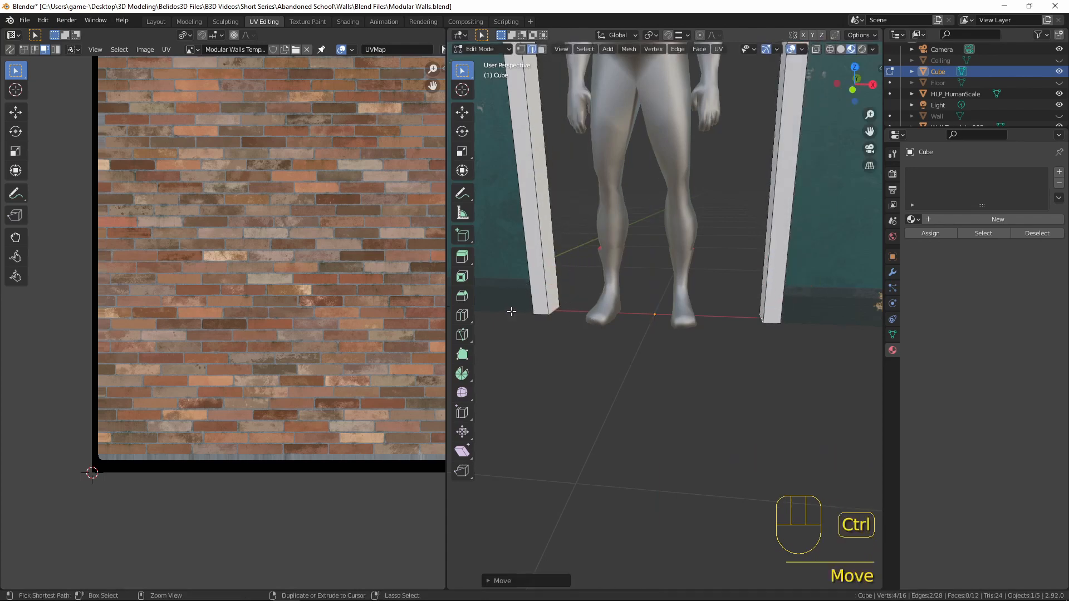
Add two evenly spaced loop cuts running along the inner faces of the jambs and the frame's head.
scroll(661, 282, "down", 3)
middle_click_drag(661, 282, 705, 218)
scroll(705, 218, "up", 2)
scroll(705, 219, "up", 1)
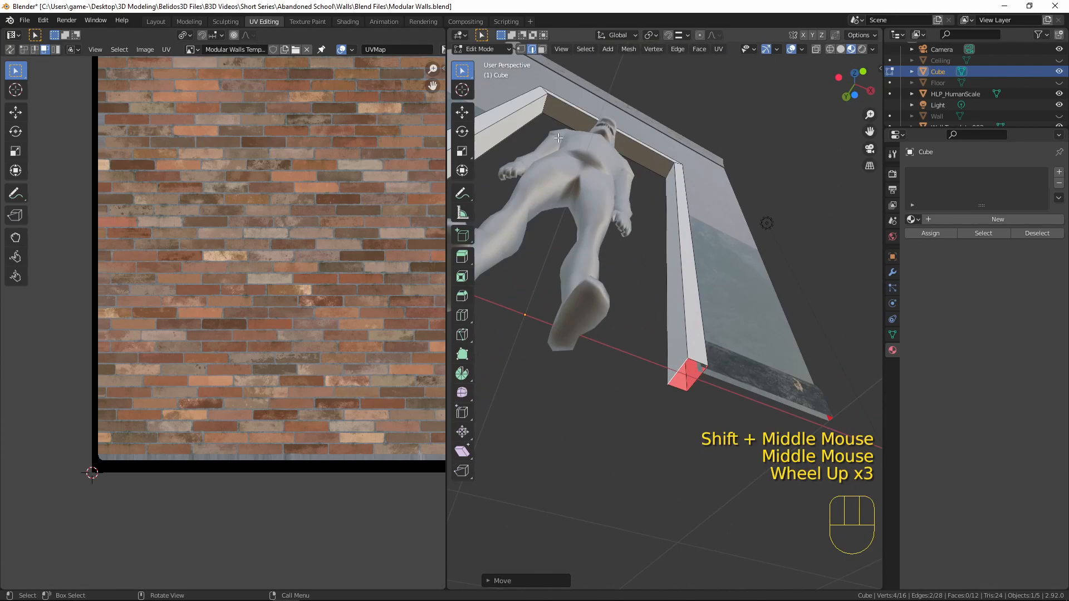
middle_click_drag(571, 130, 730, 339)
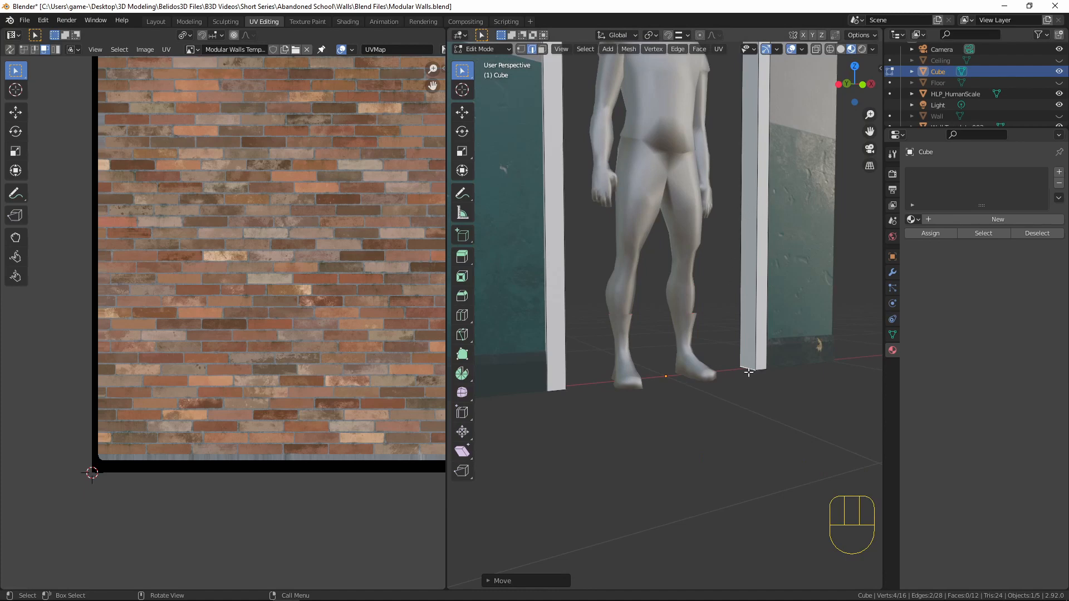
key("ctrl+r")
scroll(749, 370, "up", 1)
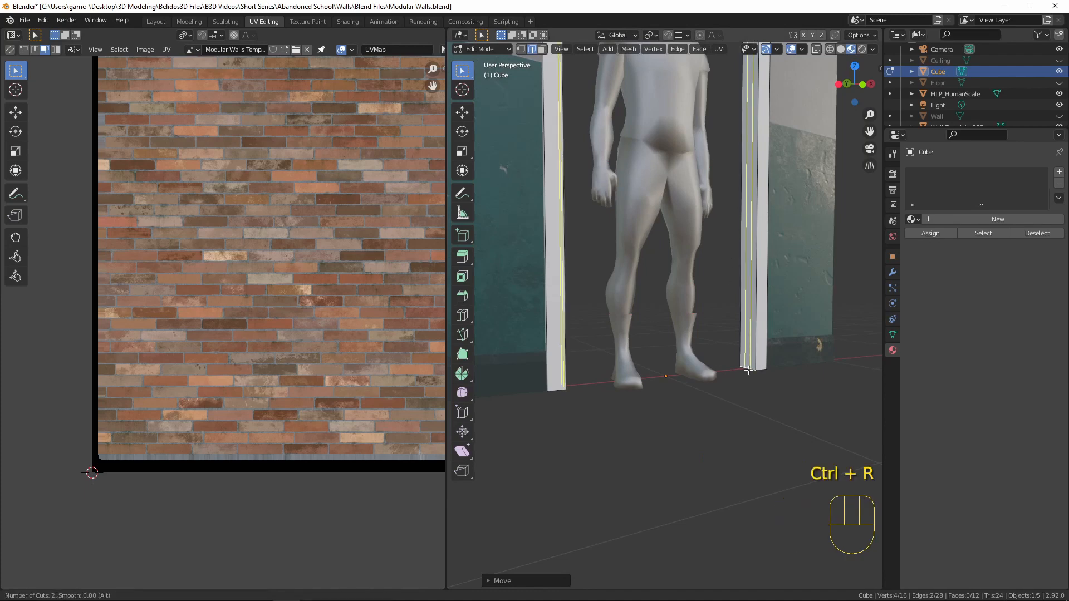
left_click(749, 371)
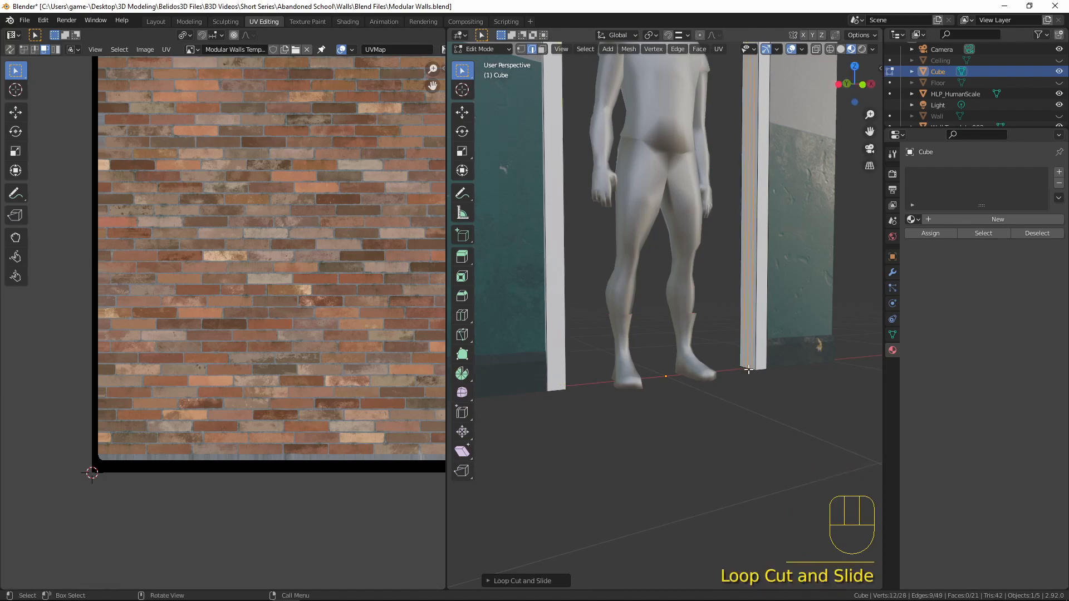
Extrude the middle strip of faces around the inside of the door frame in place.
middle_click_drag(714, 420, 645, 379)
key("3")
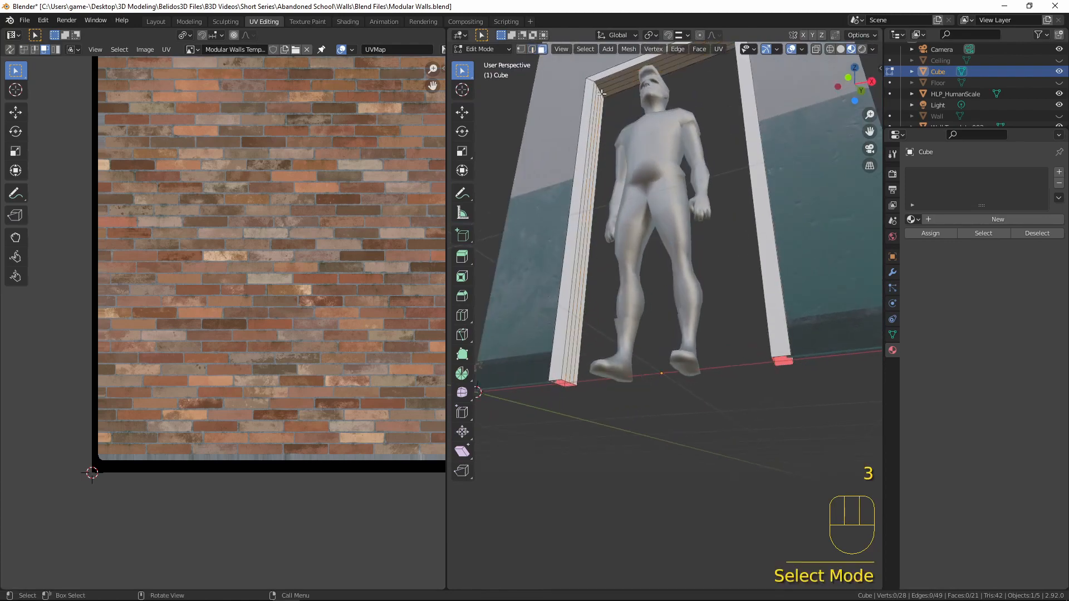
scroll(602, 93, "up", 2)
middle_click_drag(602, 93, 564, 134, "shift")
scroll(564, 134, "up", 3)
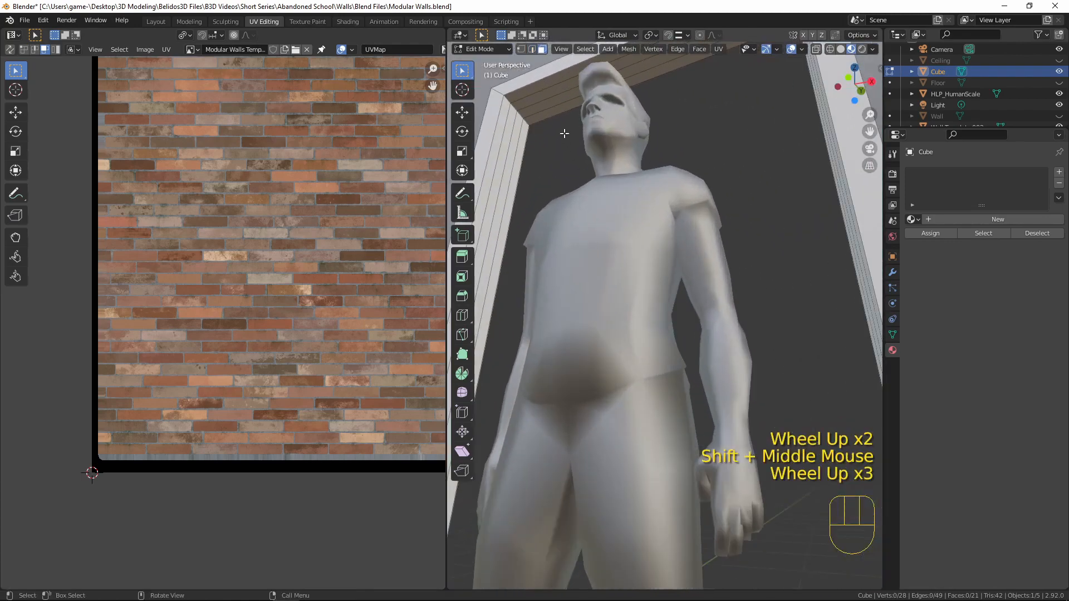
left_click(515, 107, "alt")
left_click(522, 113, "alt+shift")
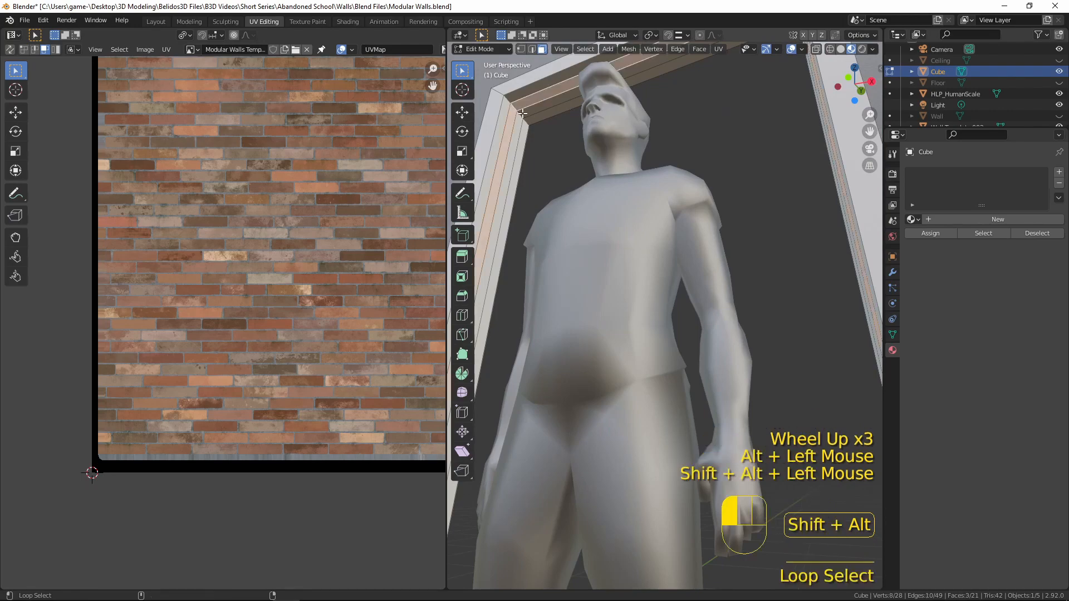
scroll(557, 145, "down", 2)
middle_click_drag(590, 167, 635, 304)
scroll(582, 292, "down", 2)
key("e")
left_click(638, 299)
Scale the extruded strip along X to about 0.94 so it projects inward from both jambs.
key("KP_2")
key("KP_1")
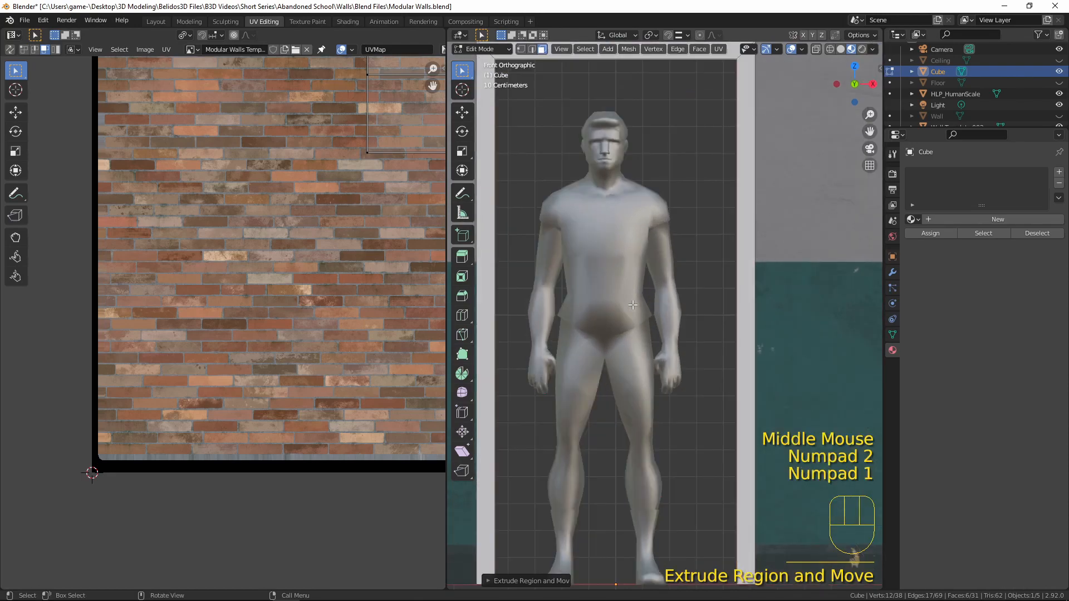
scroll(636, 304, "down", 3)
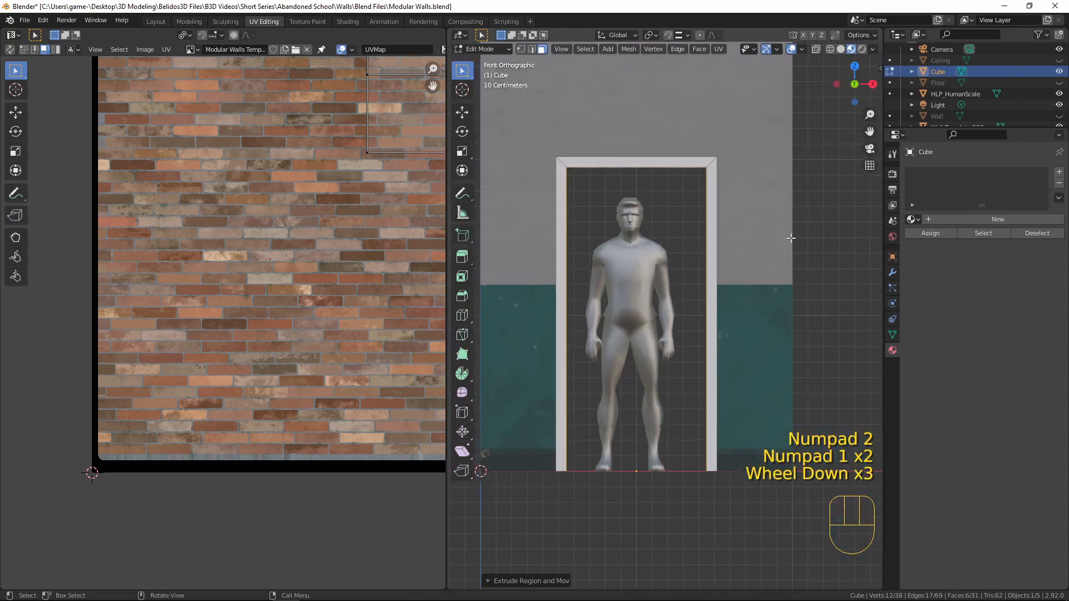
key("s")
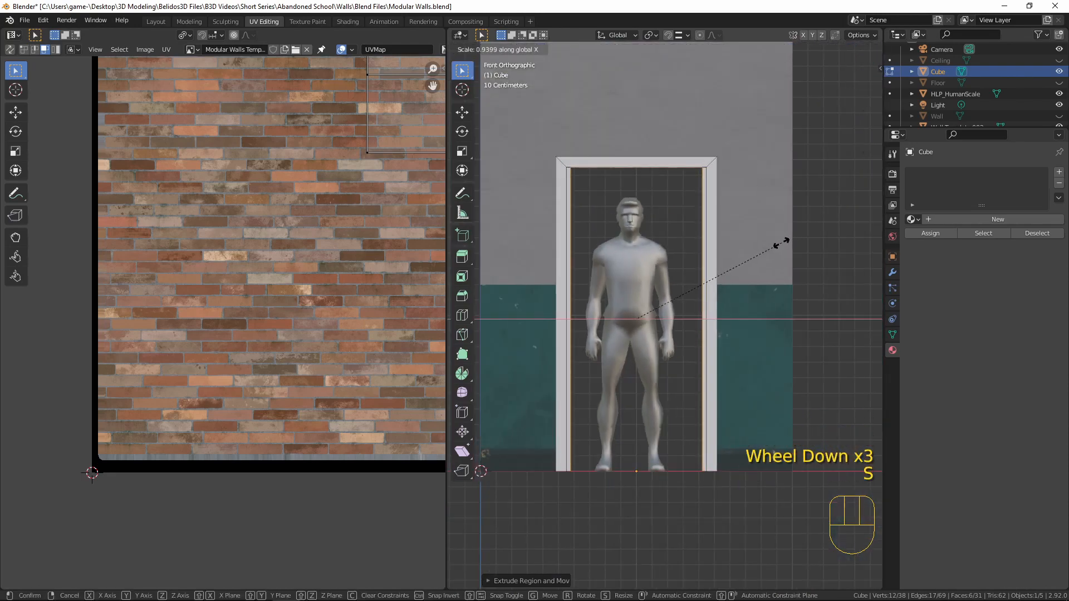
left_click(782, 243)
Lower the underside faces of the stop strip at the frame's head along Z so the strip projects down into the opening.
middle_click_drag(700, 251, 647, 189)
scroll(647, 188, "up", 5)
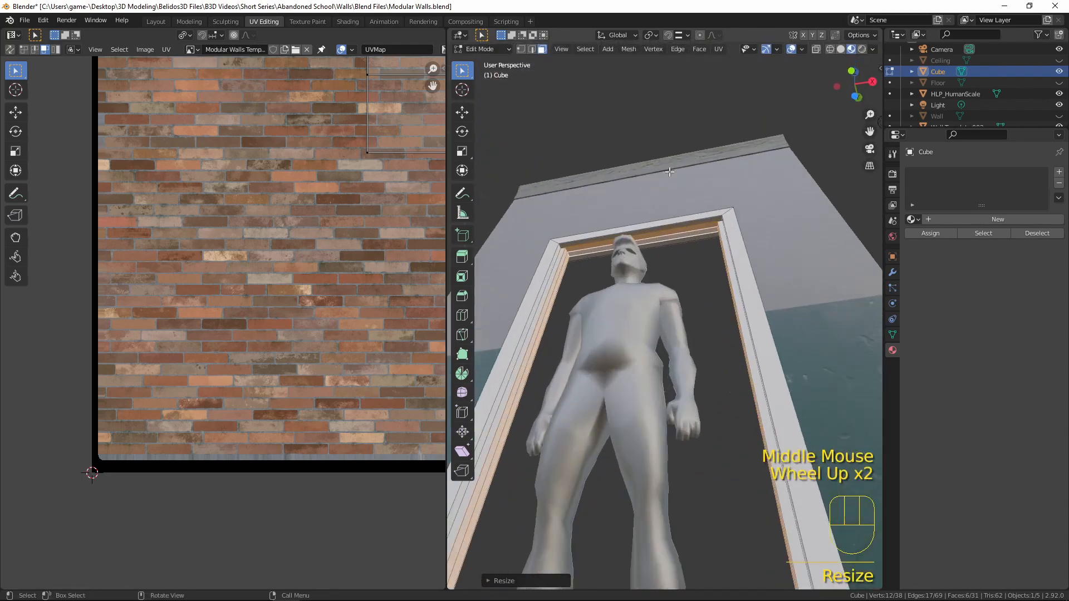
left_click(547, 205)
left_click(757, 182, "shift")
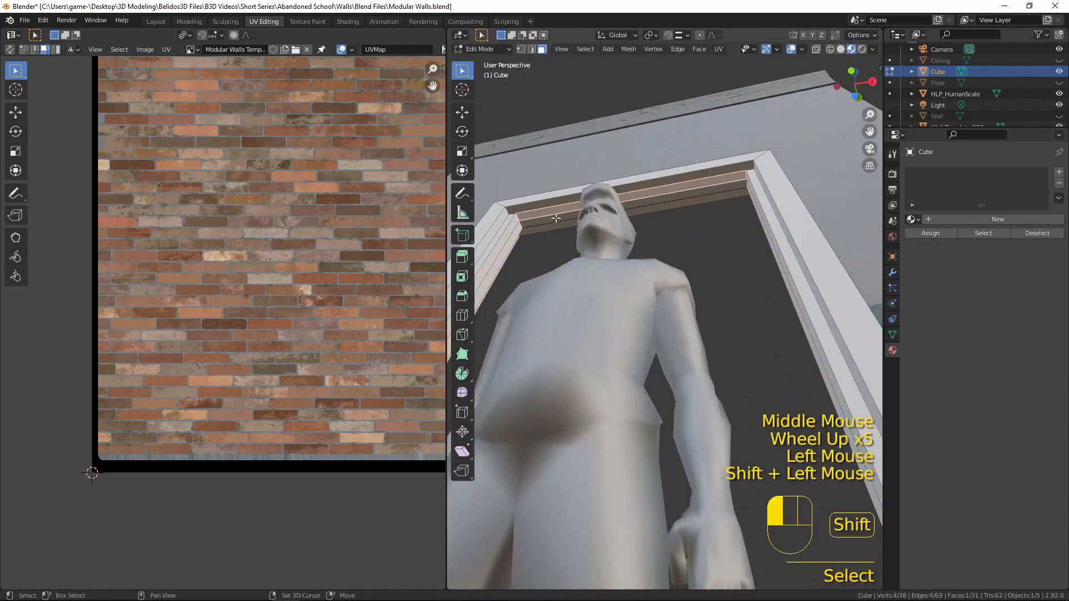
key("KP_1")
scroll(757, 181, "down", 3)
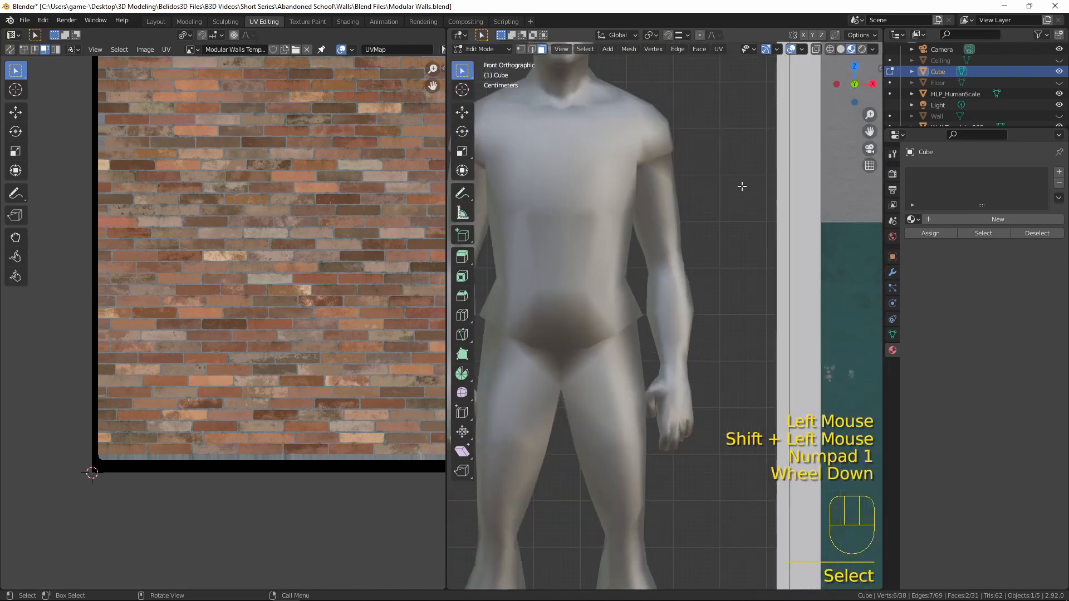
middle_click_drag(703, 175, 775, 241, "shift")
key("g")
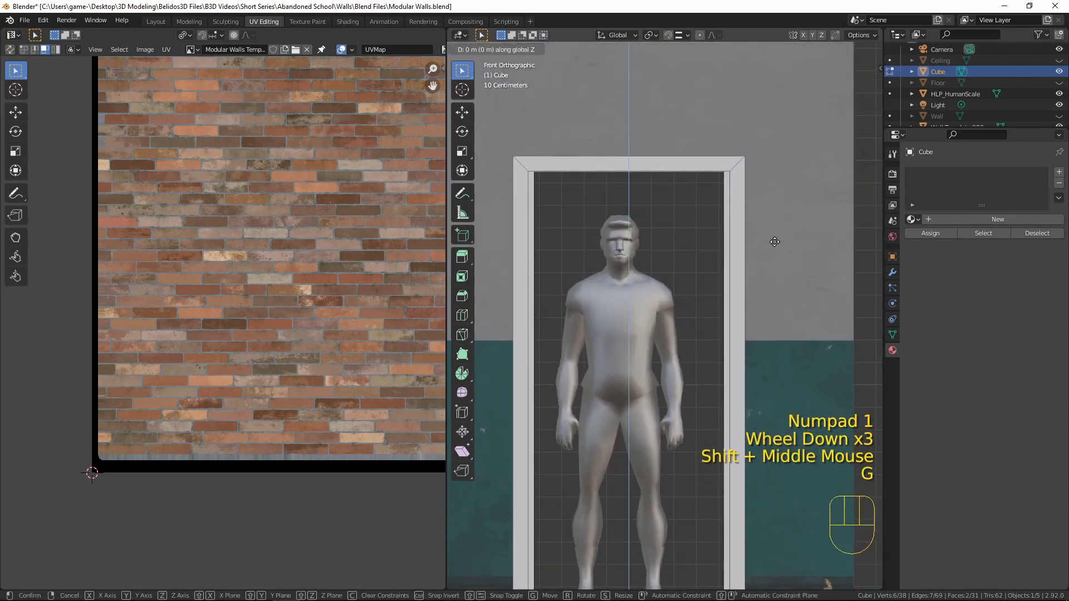
left_click(755, 310)
middle_click_drag(754, 309, 763, 241)
key("Tab")
key("Tab")
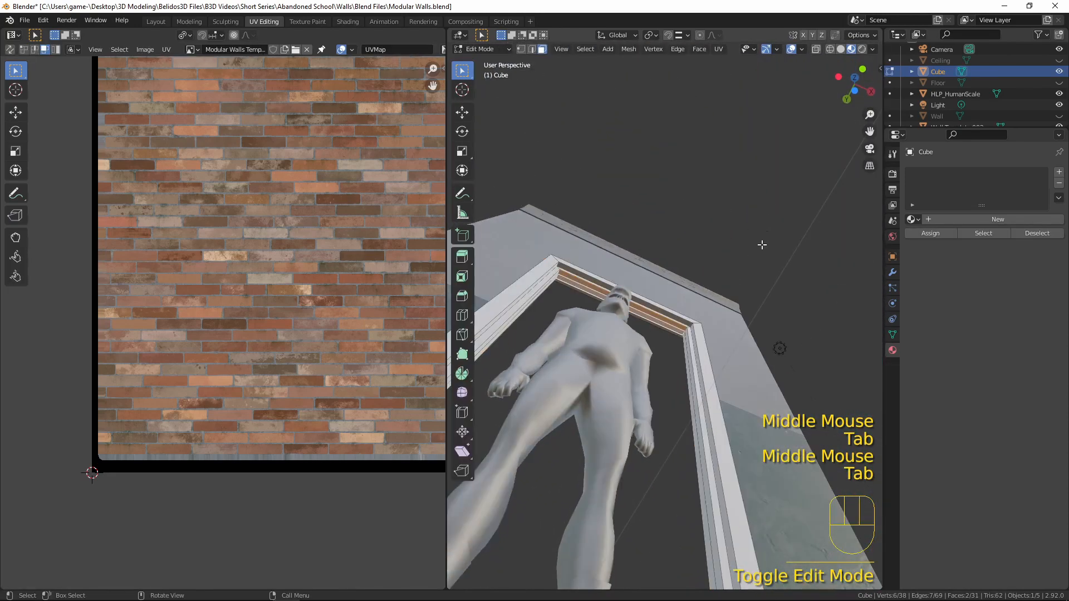
Delete the small bottom end faces of the stop strip on both jambs.
scroll(696, 422, "down", 3)
middle_click_drag(696, 421, 667, 296, "shift")
left_click(671, 270)
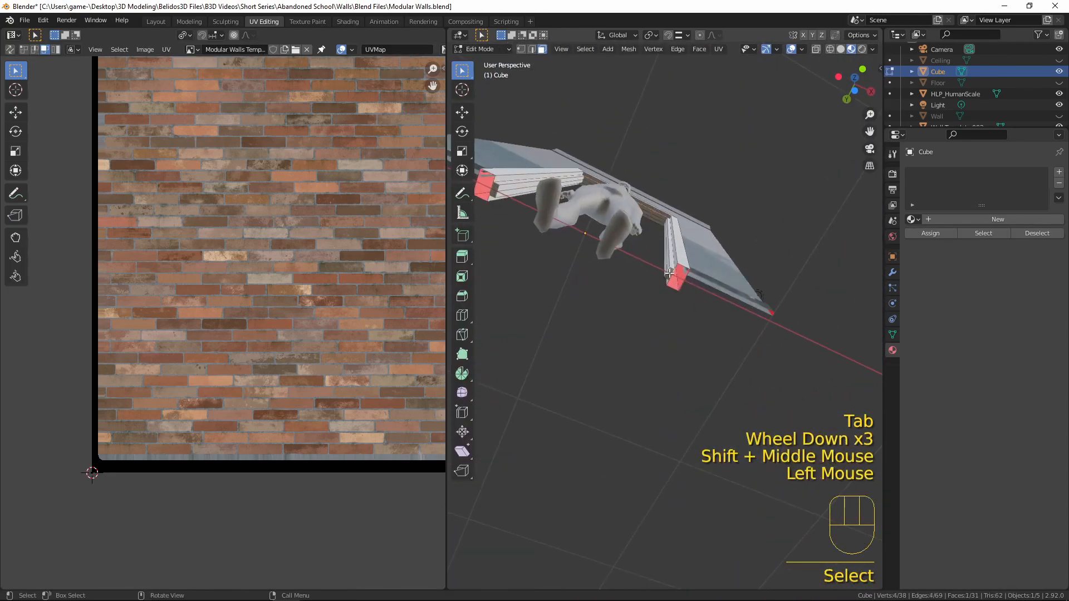
left_click(668, 275, "shift")
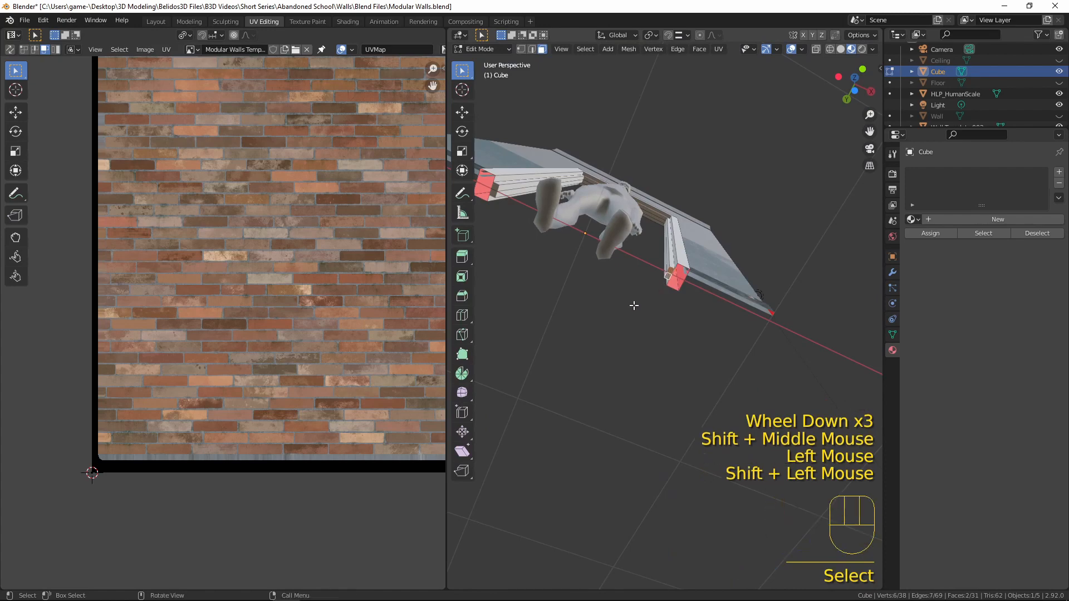
left_click(495, 192, "shift")
left_click(493, 188, "shift")
key("x")
left_click(576, 256)
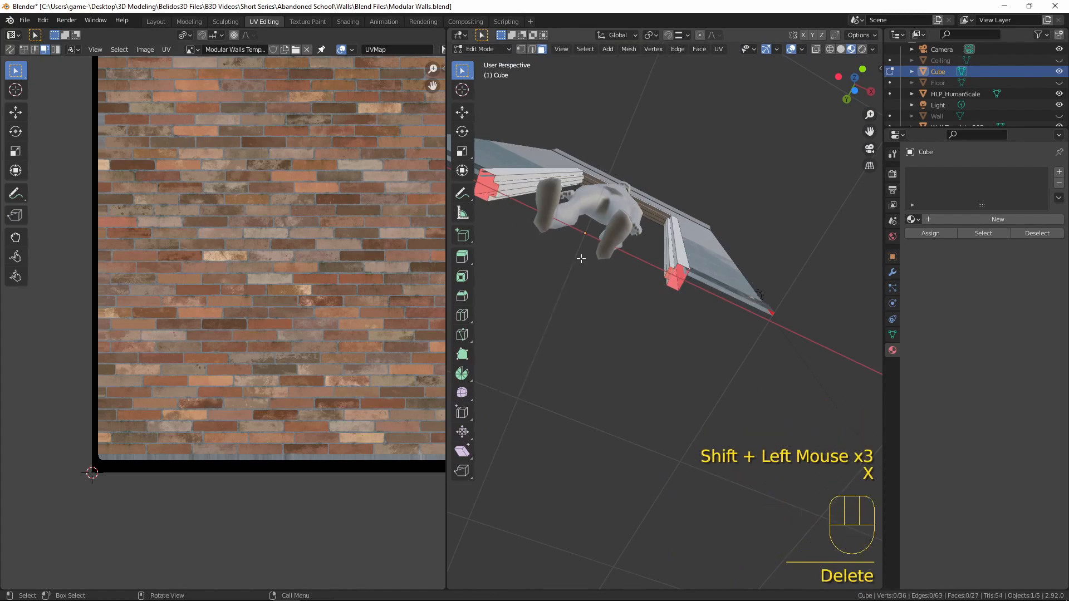
Add a loop cut lengthwise around the frame's outer faces and rip the mesh along it.
scroll(632, 157, "down", 2)
middle_click_drag(633, 158, 520, 334)
scroll(583, 271, "up", 3)
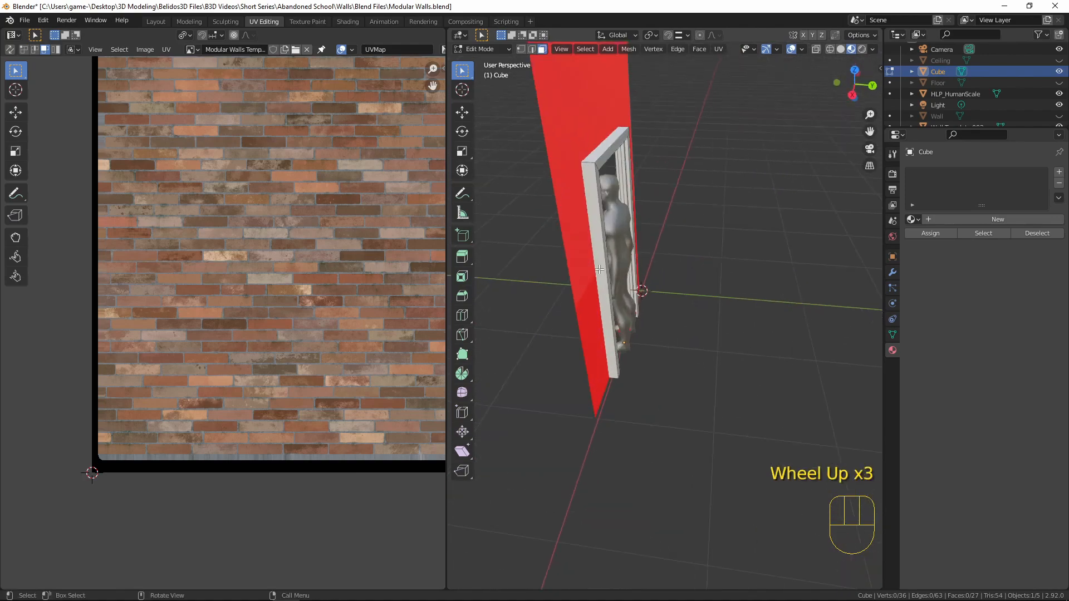
middle_click_drag(586, 179, 556, 190)
middle_click_drag(692, 178, 596, 159)
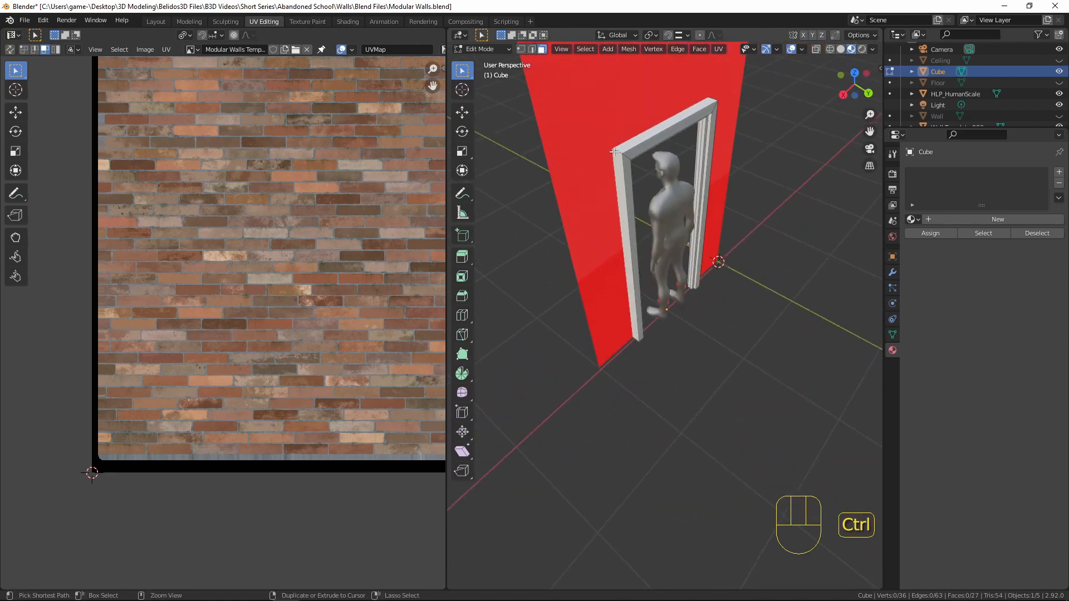
key("ctrl+r")
left_click(614, 152)
middle_click_drag(614, 151, 764, 322)
key("v")
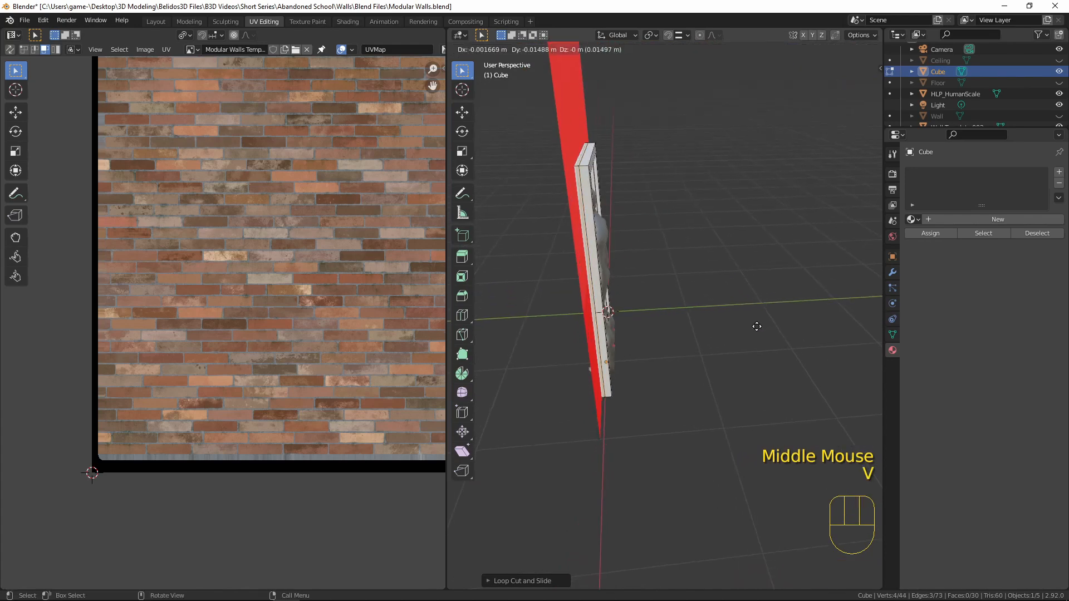
left_click(671, 240)
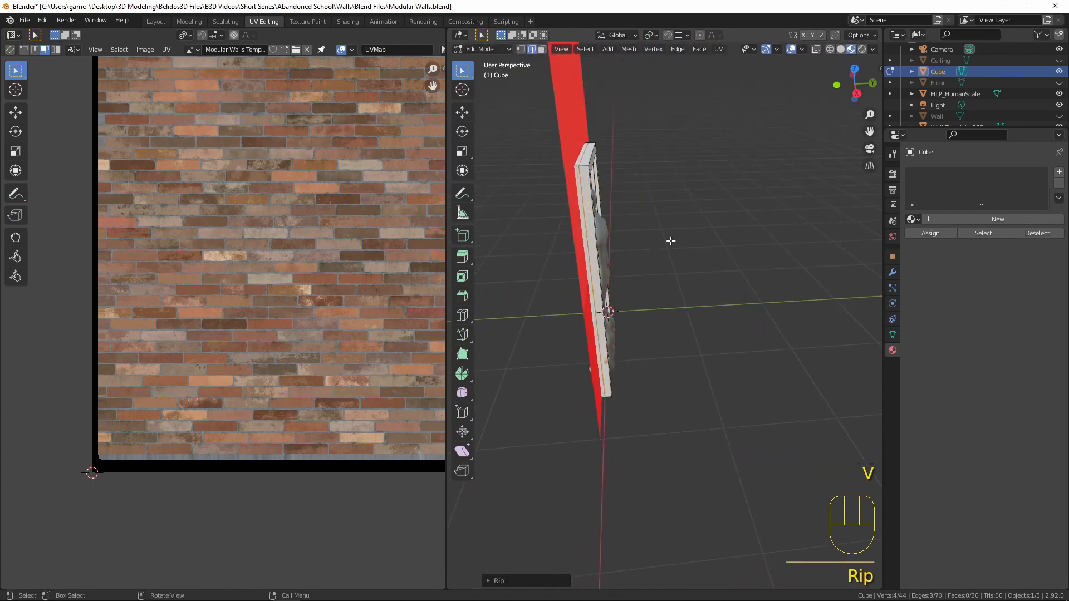
Rip the middle edge loop along the frame's inner stop strip, leaving the ripped edges in place.
middle_click_drag(631, 225, 613, 200)
scroll(607, 189, "up", 4)
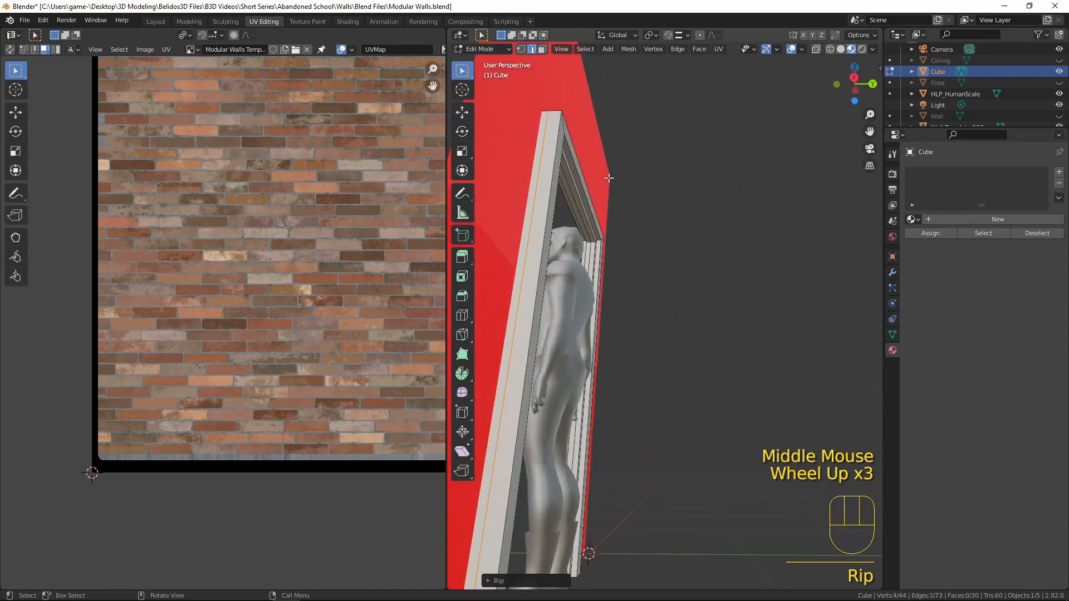
key("2")
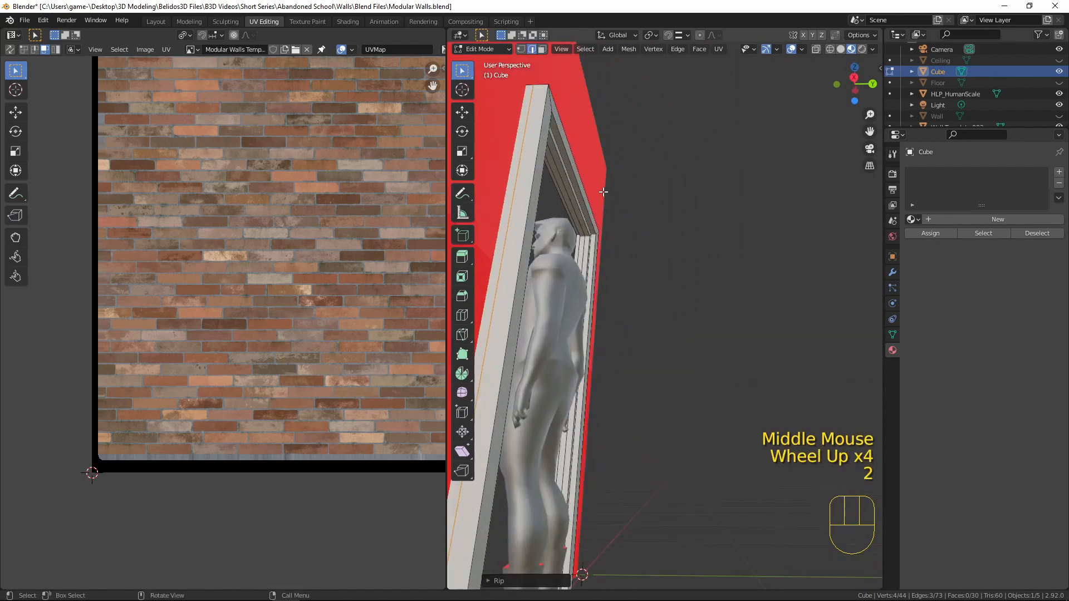
left_click(573, 211, "alt")
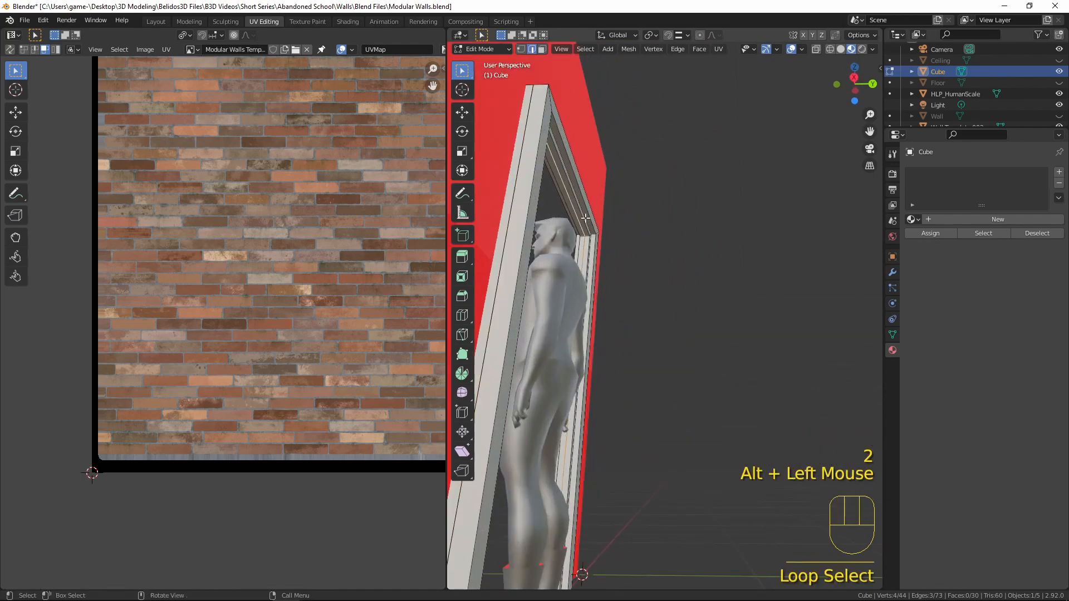
key("v")
right_click(589, 200)
Select the linked back half of the split door frame and delete it.
scroll(600, 212, "down", 2)
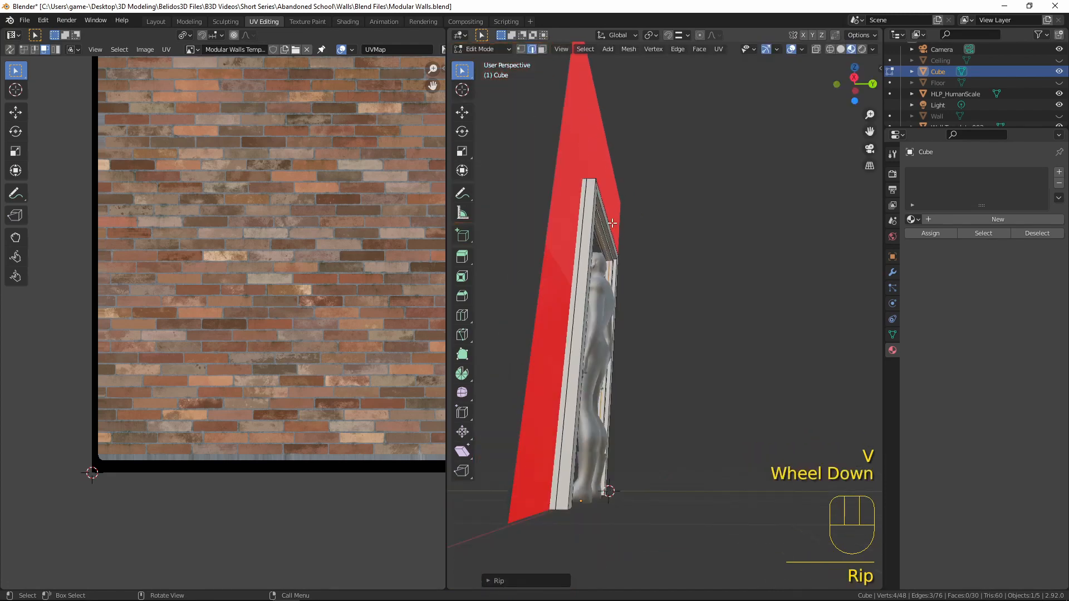
key("l")
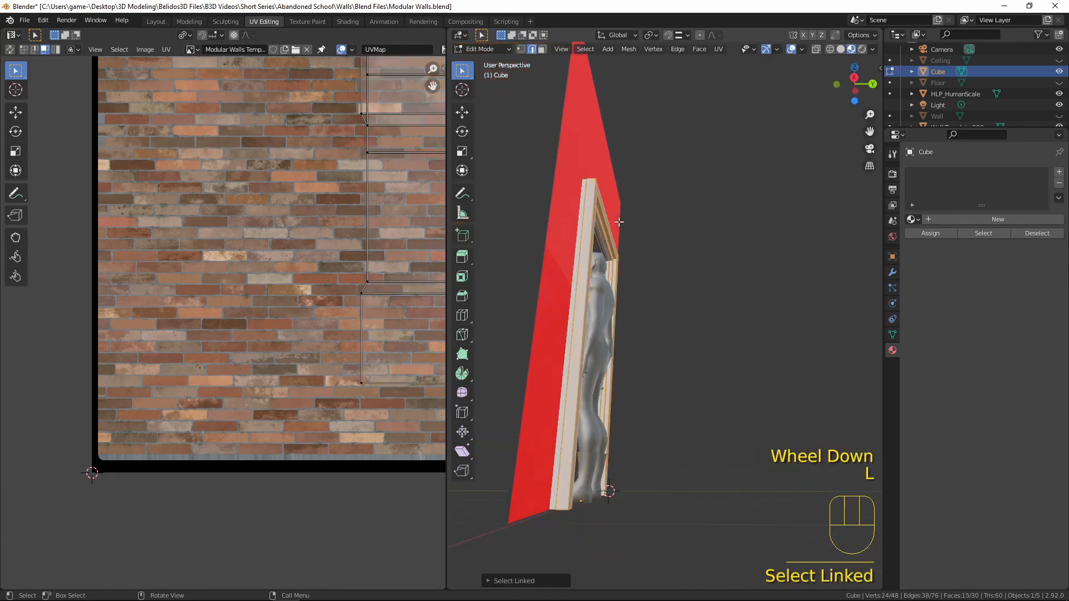
middle_click_drag(619, 222, 621, 267)
key("g")
right_click(665, 218)
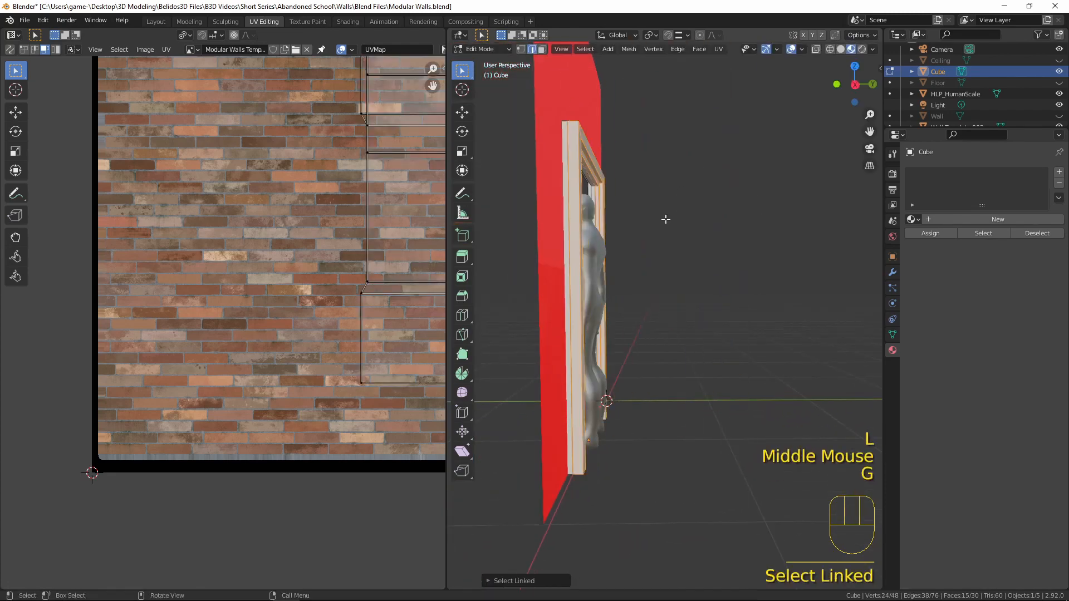
key("x")
left_click(666, 219)
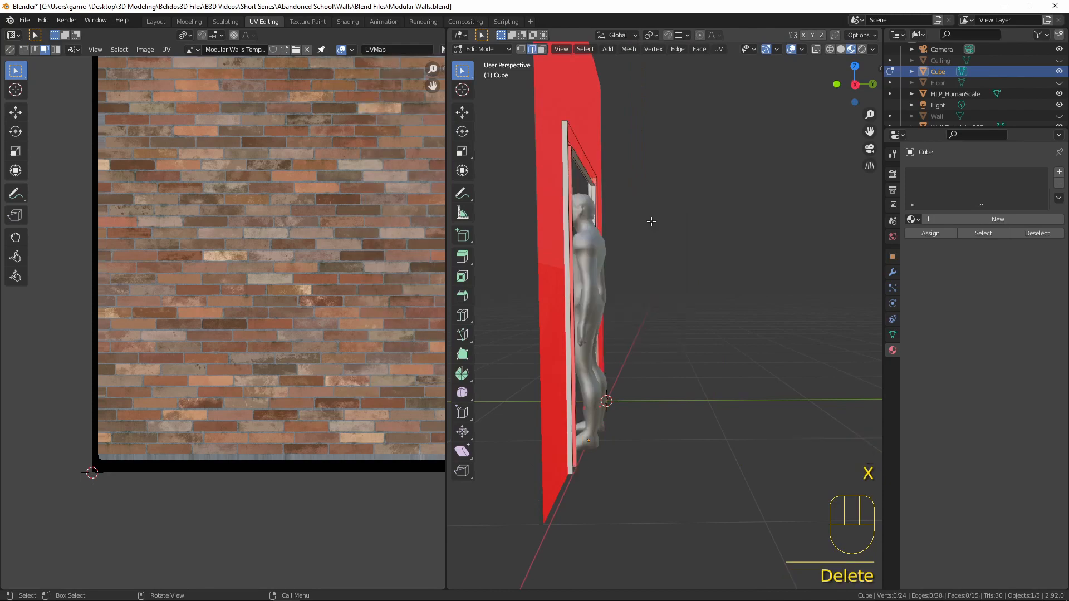
Mark the edge loops across both mitred upper corners of the door frame as seams.
middle_click_drag(649, 223, 638, 254)
scroll(595, 228, "down", 2)
scroll(546, 203, "up", 2)
left_click(603, 229, "alt")
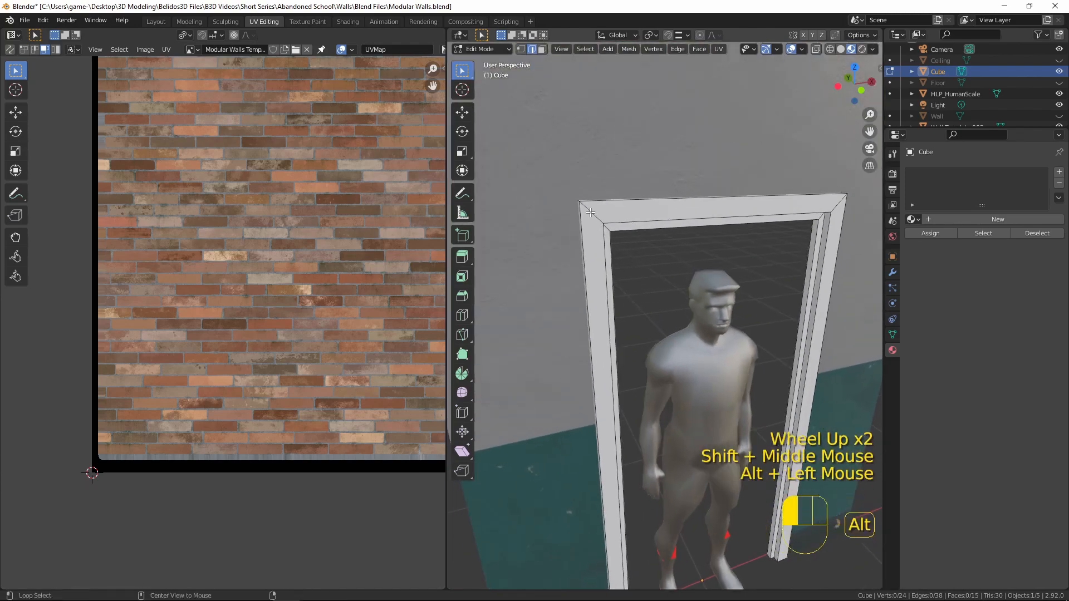
middle_click_drag(594, 213, 562, 228)
middle_click_drag(640, 278, 669, 244)
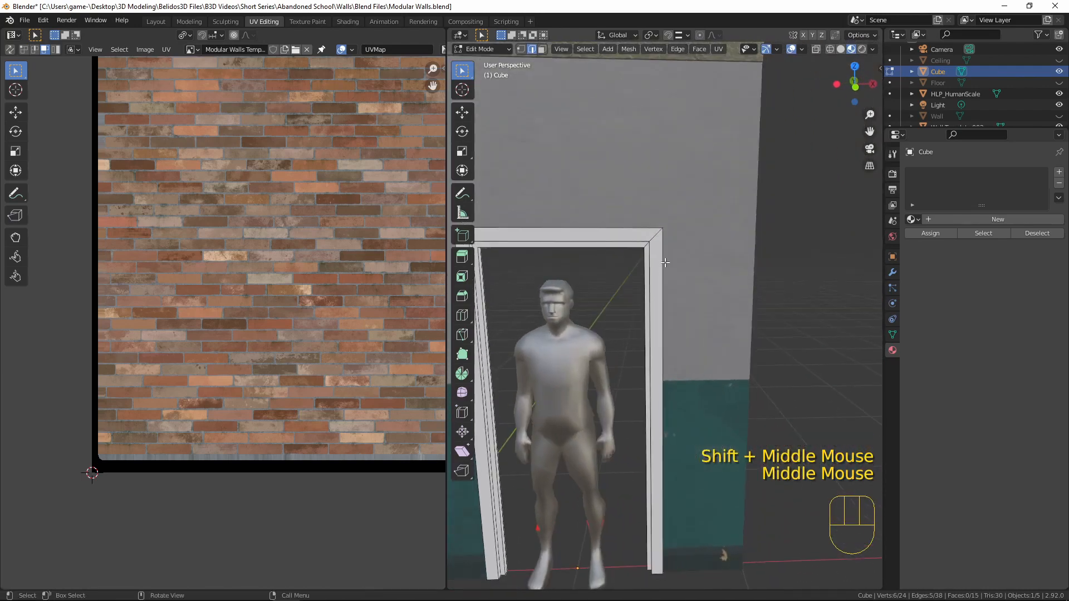
left_click(655, 236, "alt+shift")
key("ctrl+e")
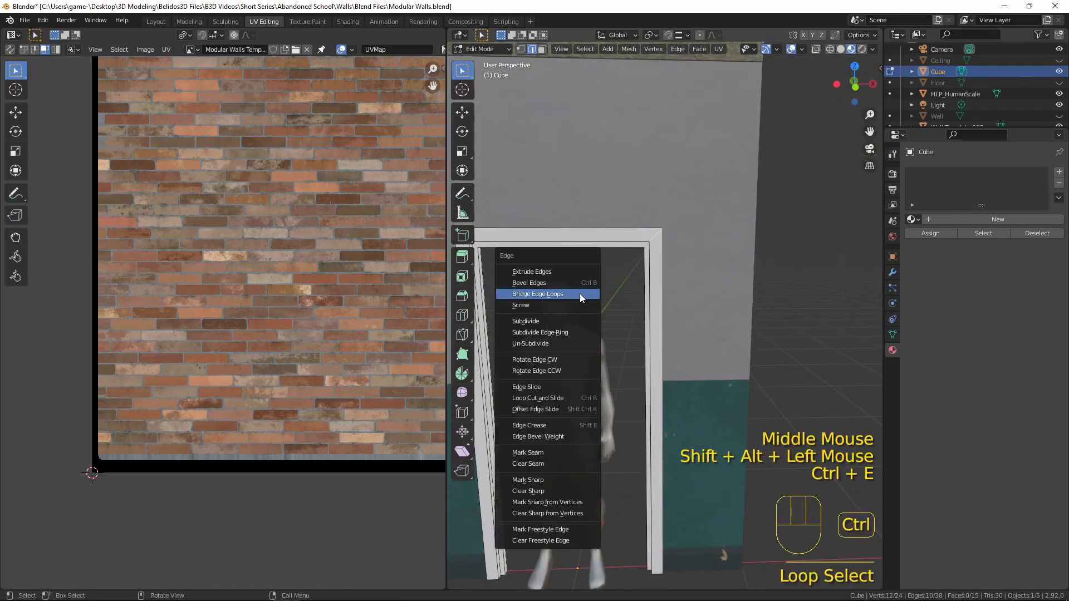
left_click(551, 452)
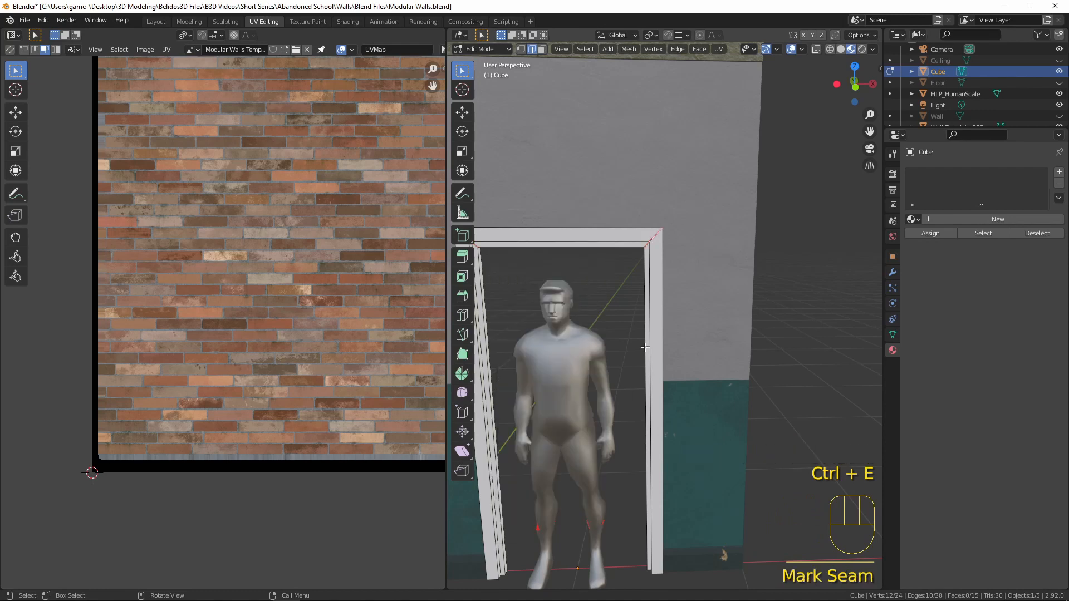
Unwrap the entire door frame mesh.
scroll(668, 306, "down", 2)
key("a")
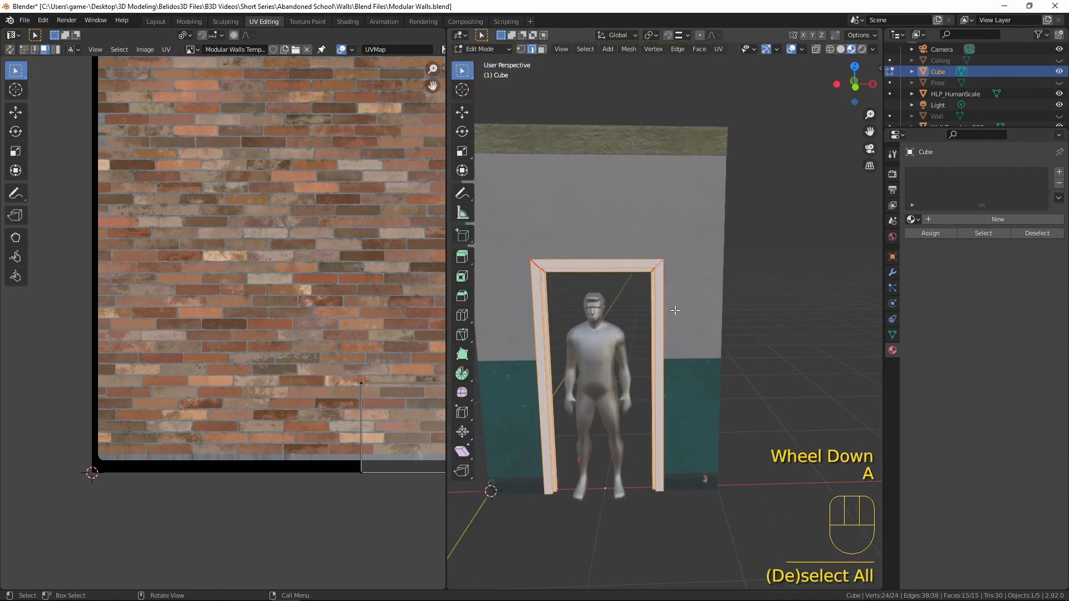
key("u")
left_click(675, 310)
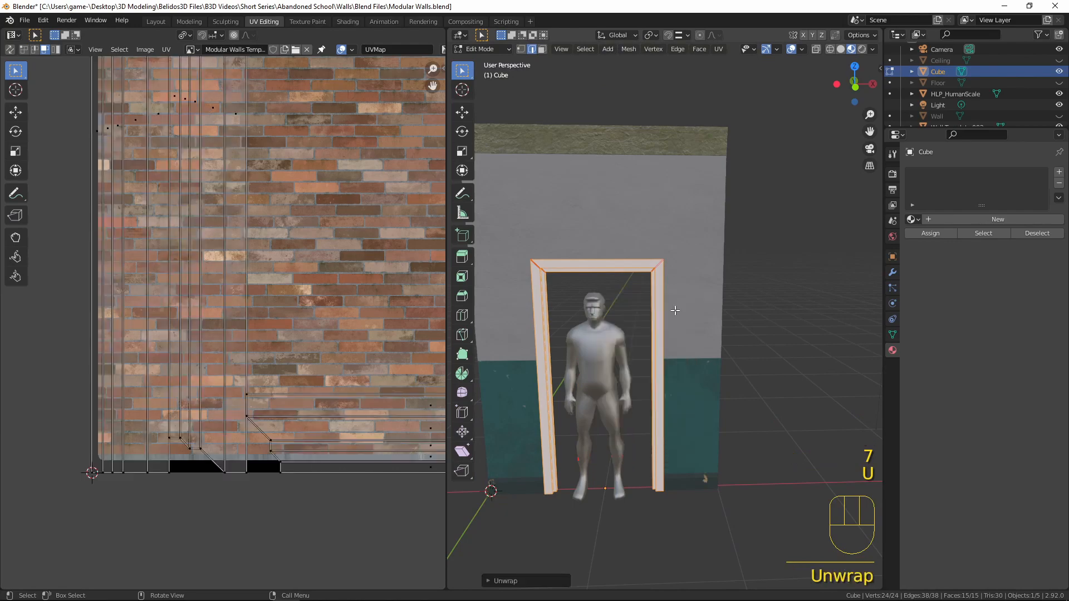
Maximize the UV editor and display the plaster-and-teal wall texture ending in Transparency.png.003 behind the UVs.
scroll(383, 243, "down", 5)
scroll(357, 266, "up", 2)
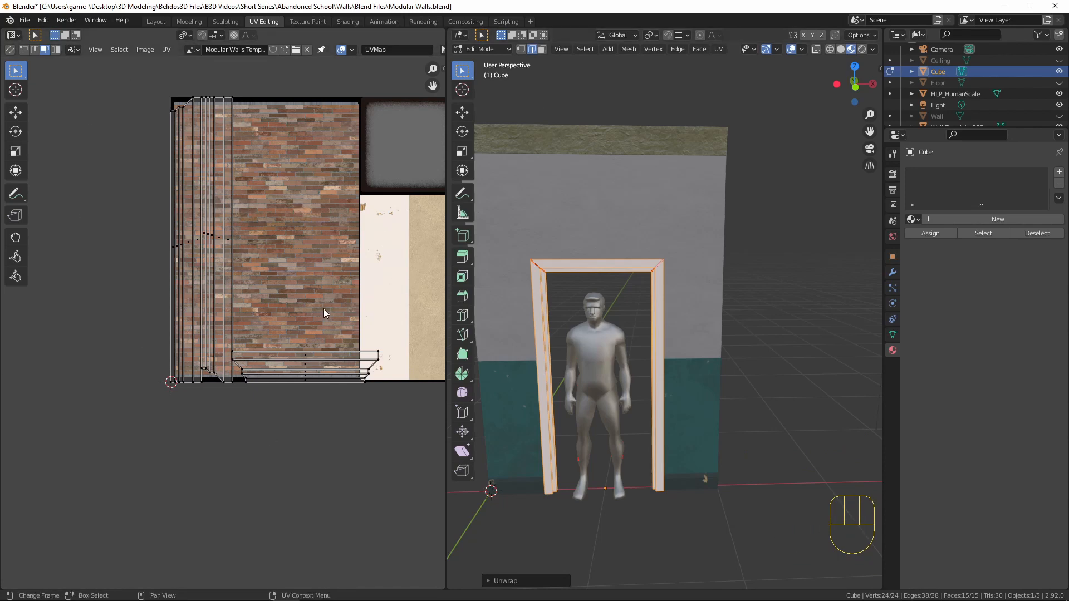
key("ctrl+space")
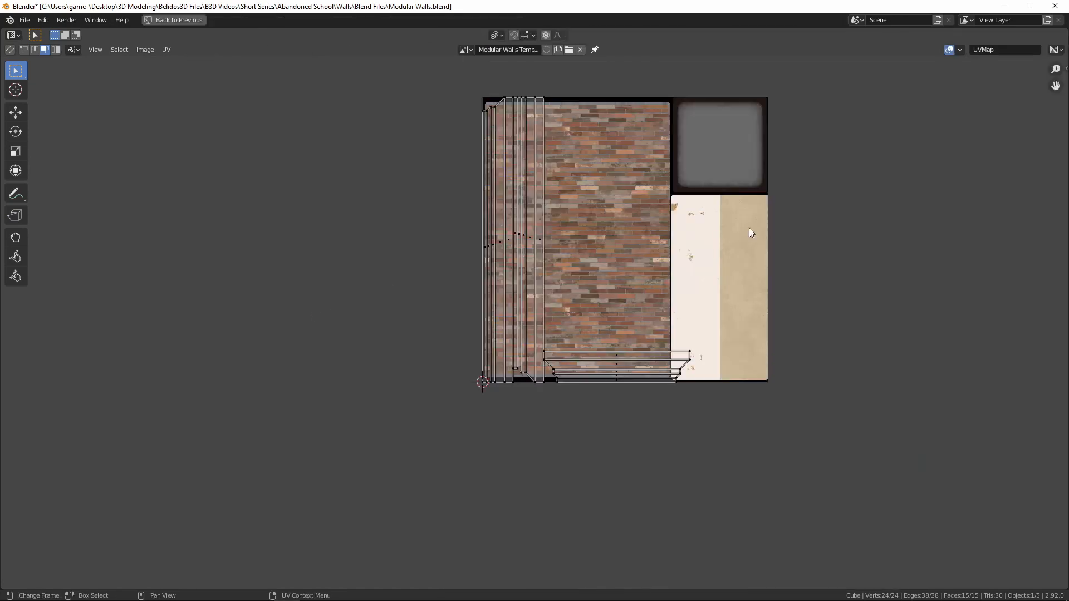
scroll(819, 270, "up", 3)
middle_click_drag(871, 246, 673, 372)
scroll(673, 372, "up", 1)
scroll(672, 369, "down", 2)
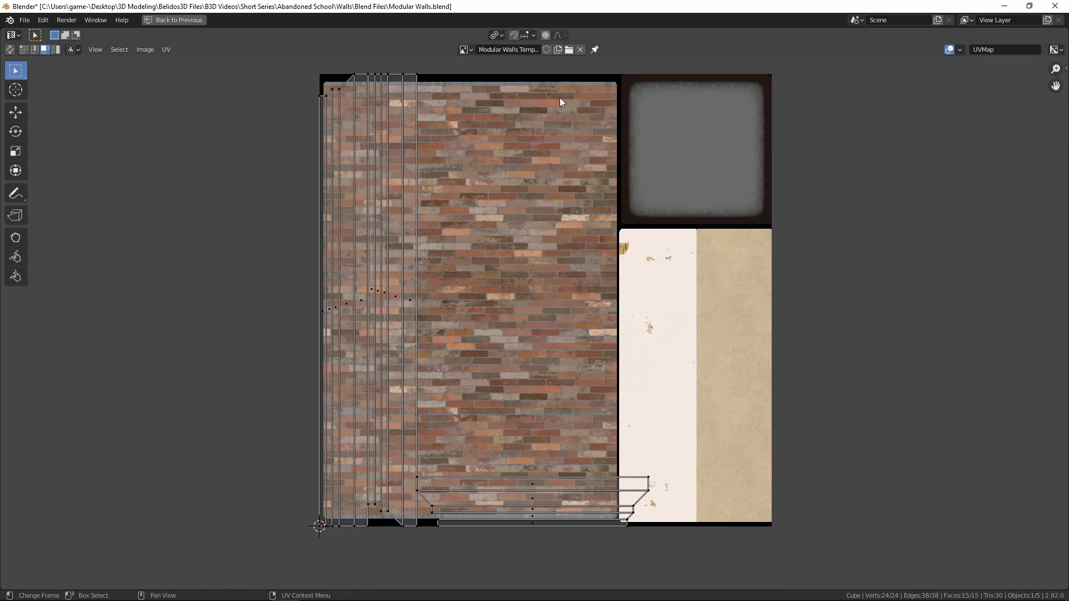
left_click(466, 50)
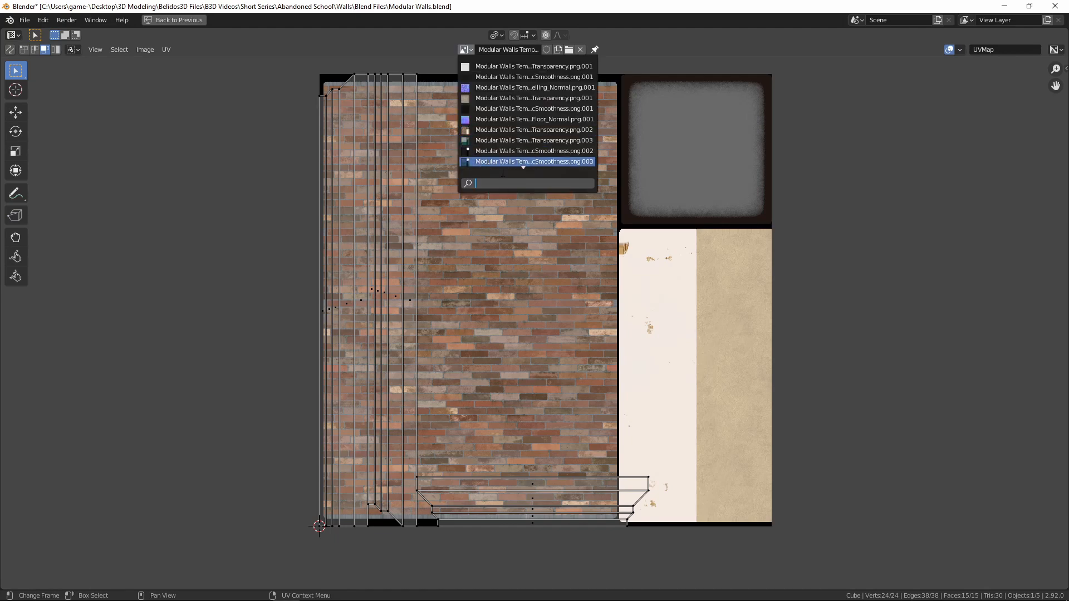
left_click(488, 140)
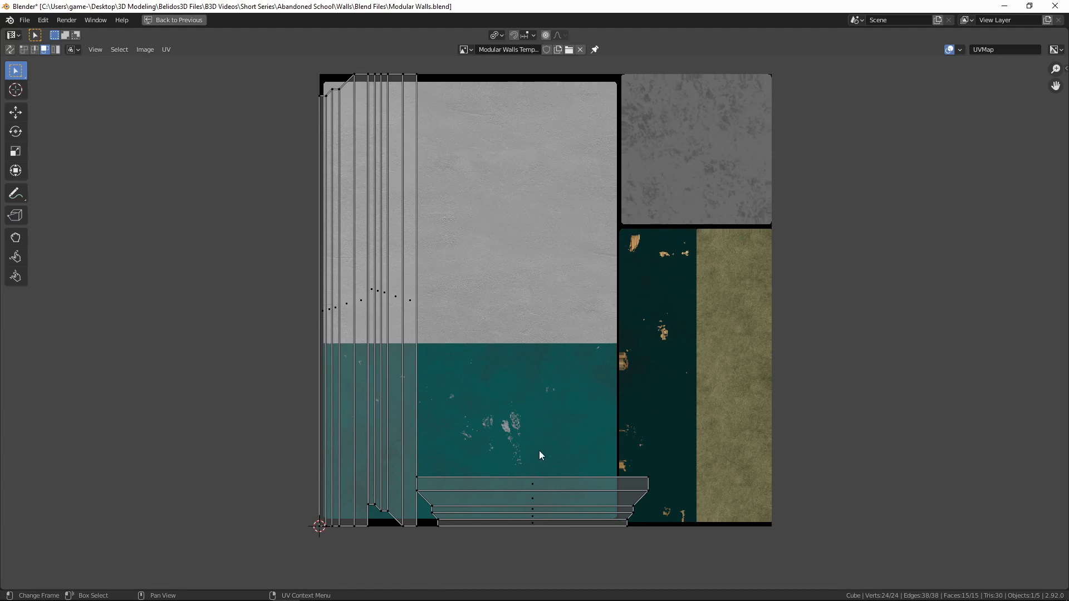
Rotate the frame head's UV island 90 degrees and move it onto the dark teal trim area of the texture.
key("l")
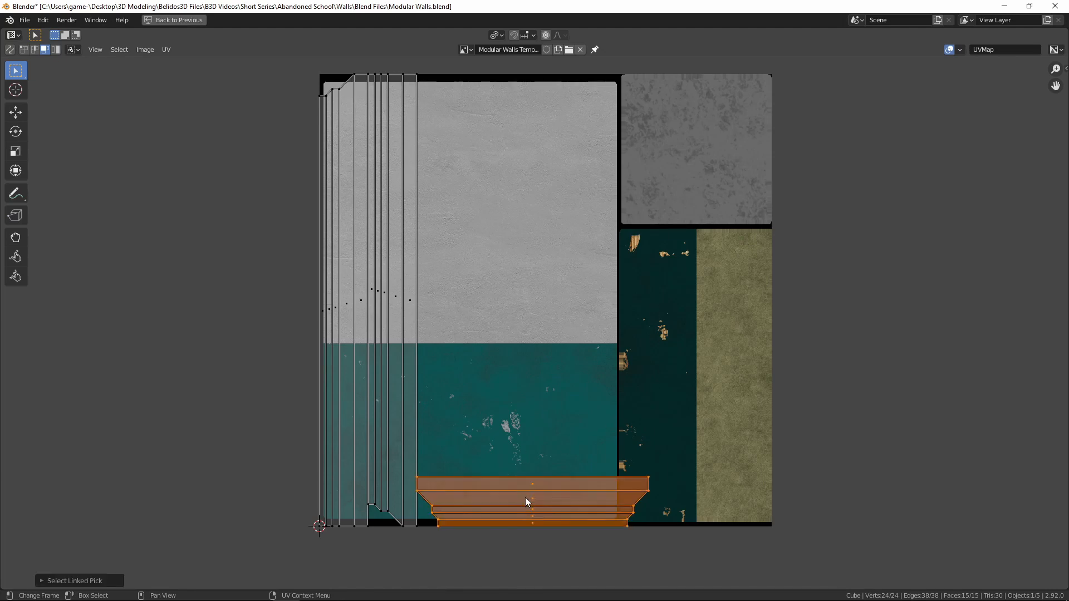
type("r90")
key("Return")
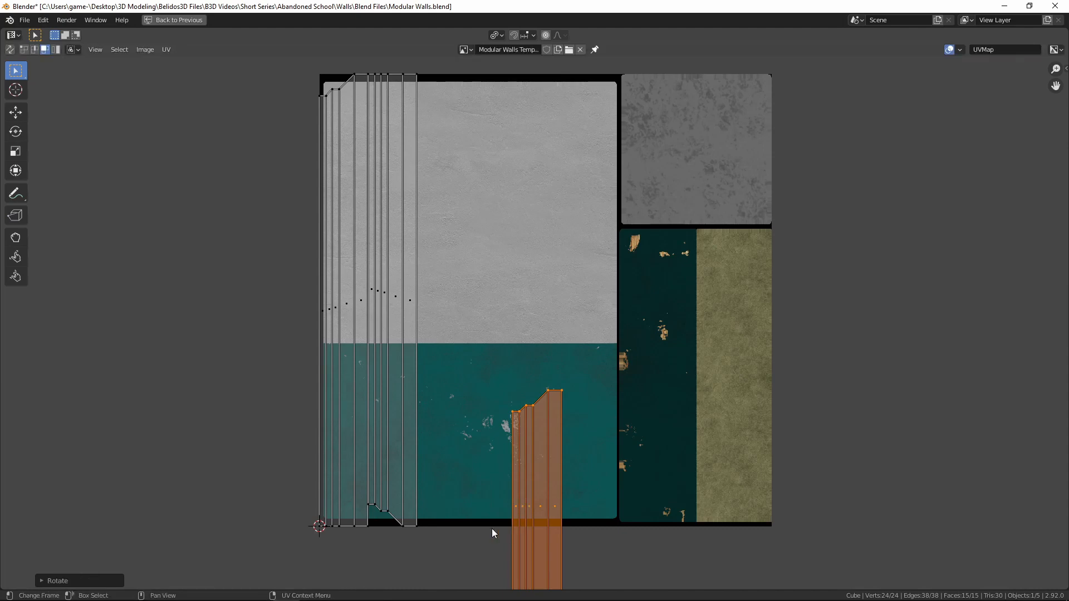
key("g")
left_click(617, 381)
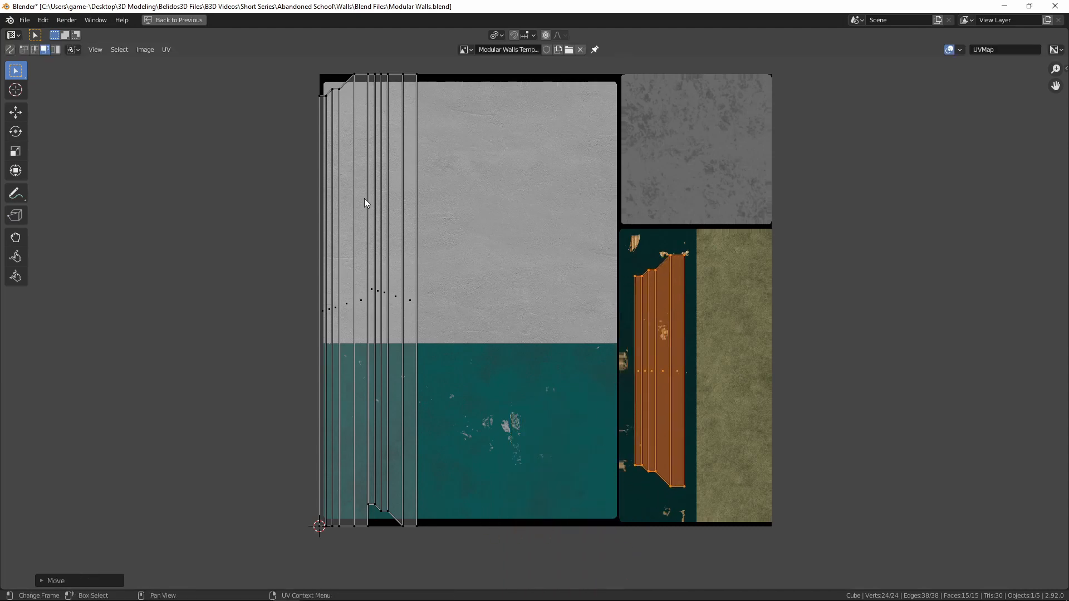
Move both jamb UV islands over the dark teal trim area of the texture.
left_click_drag(284, 52, 451, 574)
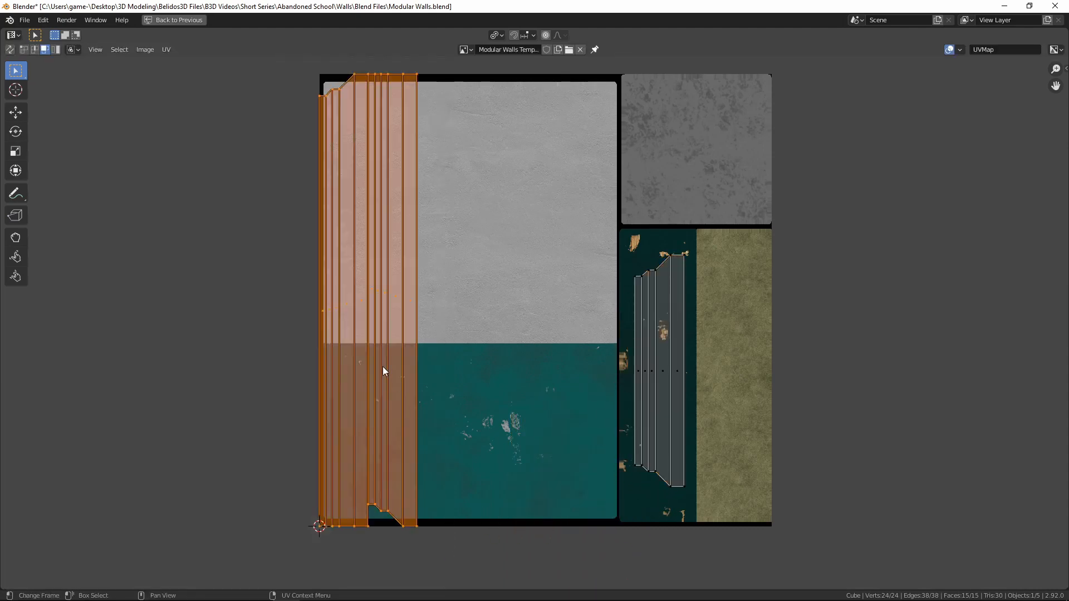
key("g")
left_click(666, 428)
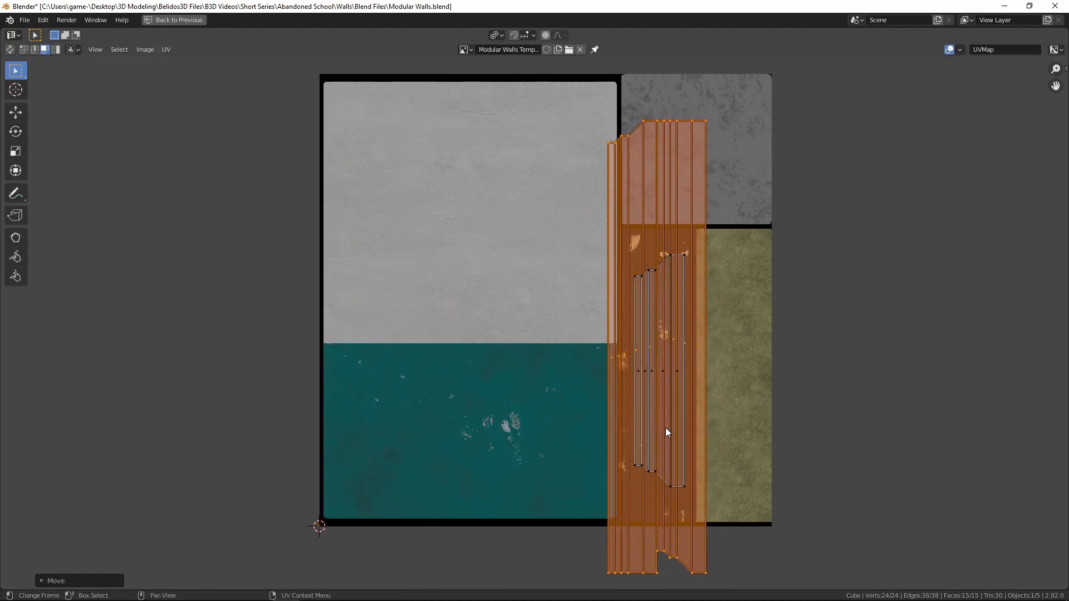
Select all of the door frame's UV islands and set the UV pivot to Median Point.
key("l")
key("s")
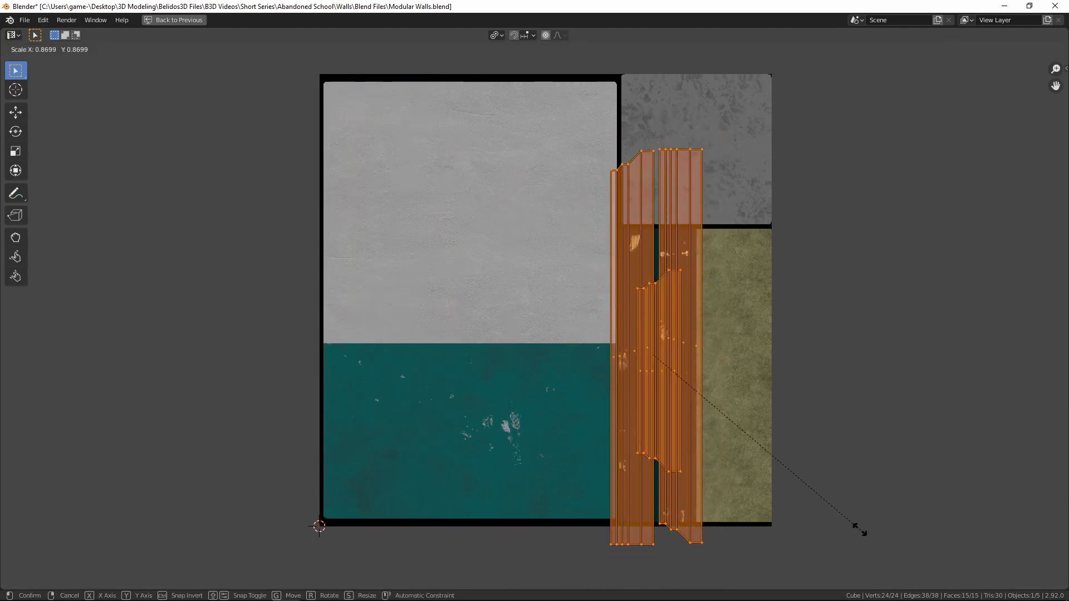
right_click(795, 460)
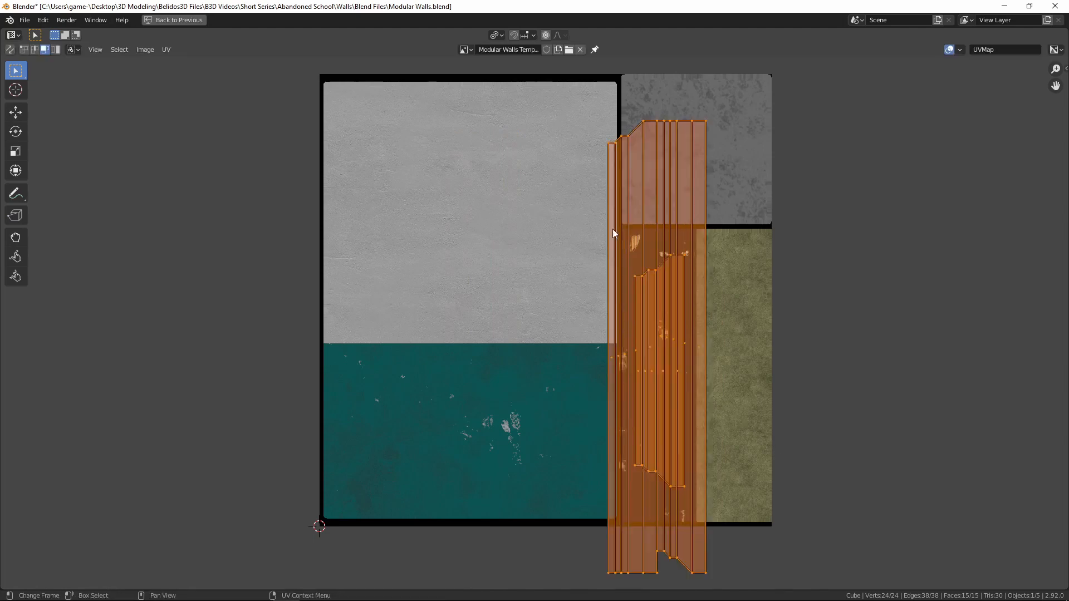
left_click(500, 35)
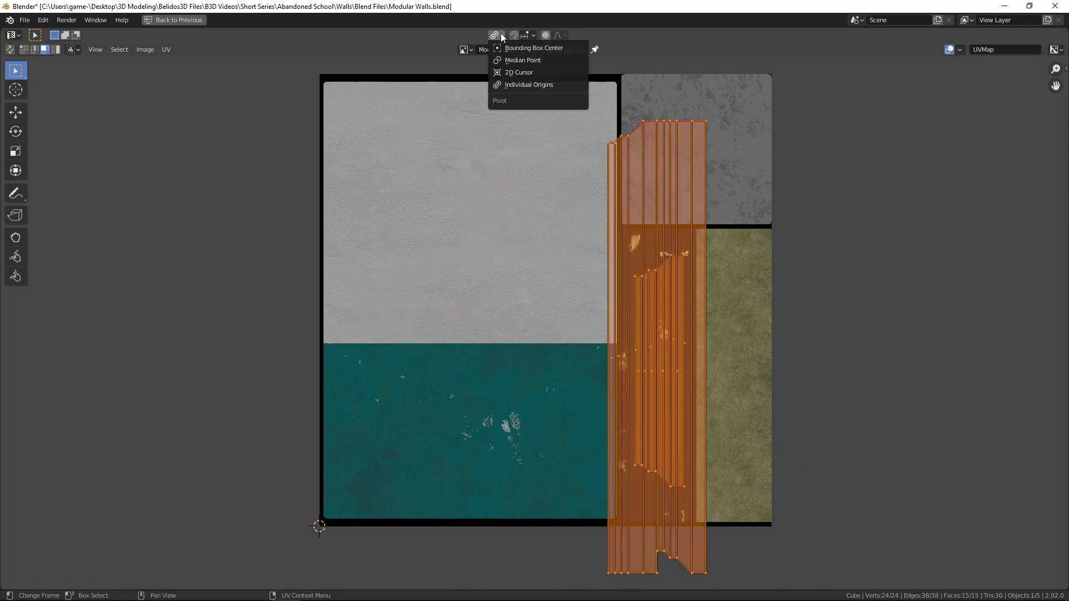
left_click(514, 66)
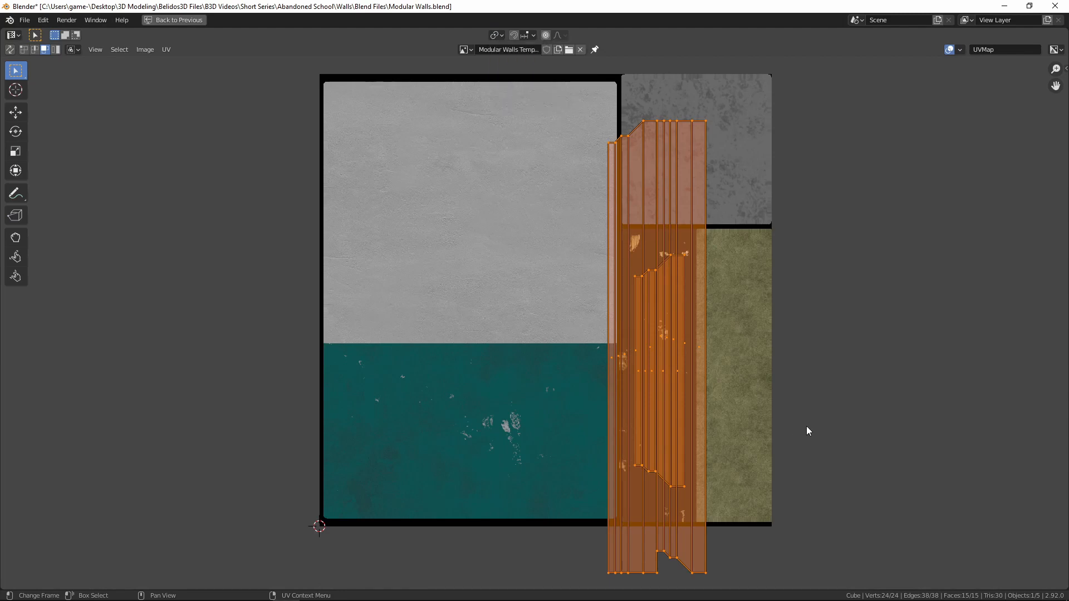
Scale down and move the frame's UV islands together until they fit inside the dark teal trim area of the texture.
key("s")
left_click(851, 412)
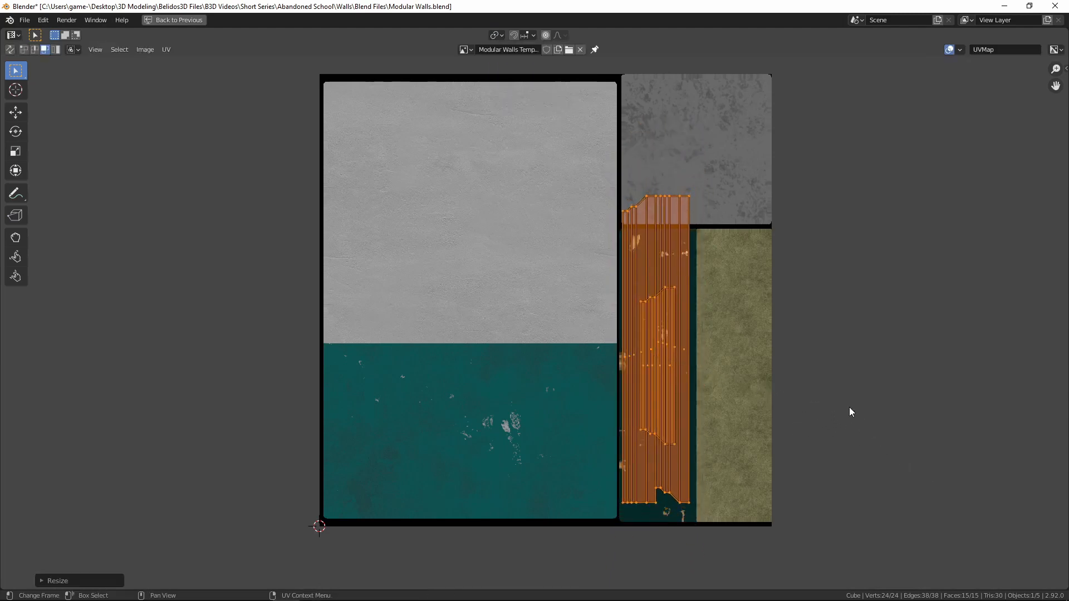
key("g")
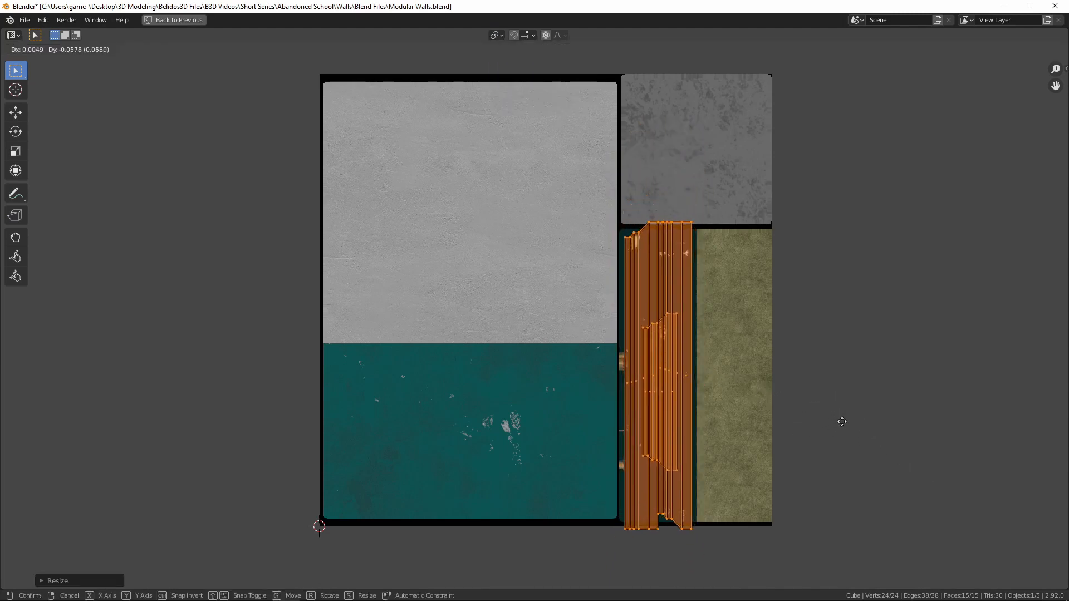
left_click(847, 428)
key("s")
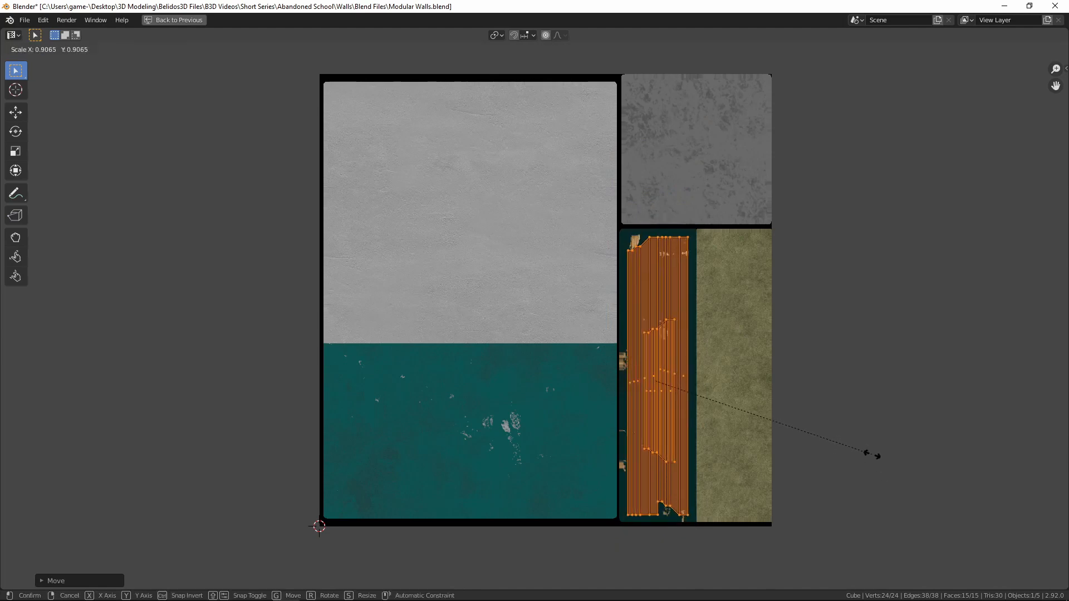
left_click(873, 460)
key("g")
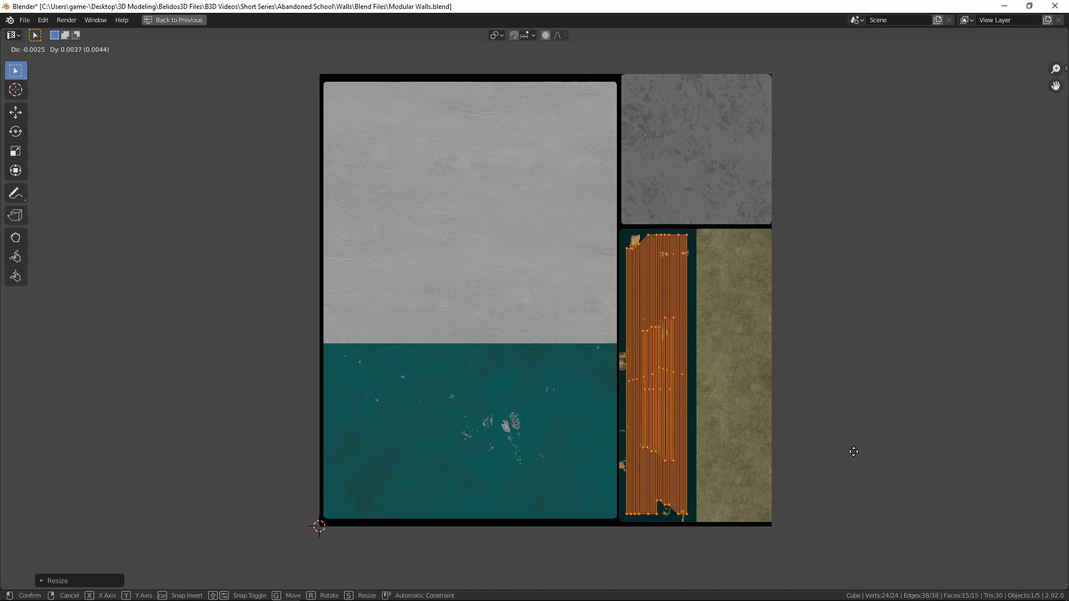
left_click(853, 468)
key("s")
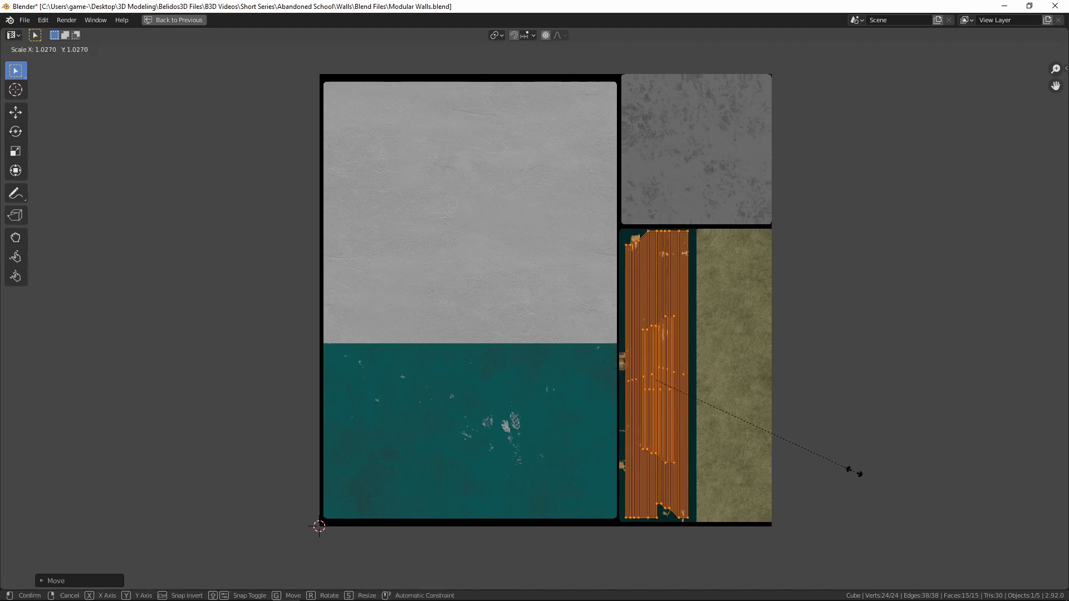
left_click(856, 477)
key("g")
left_click(836, 445)
Restore the split layout, leave edit mode and assign the Wall_02 material to the door frame.
key("ctrl+space")
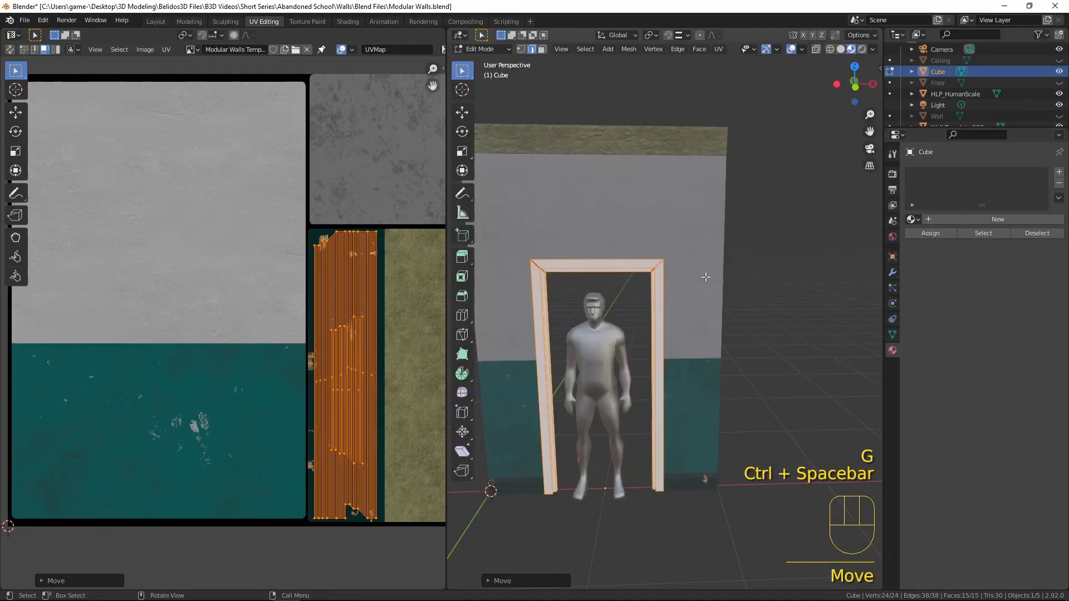
middle_click_drag(611, 377, 658, 356)
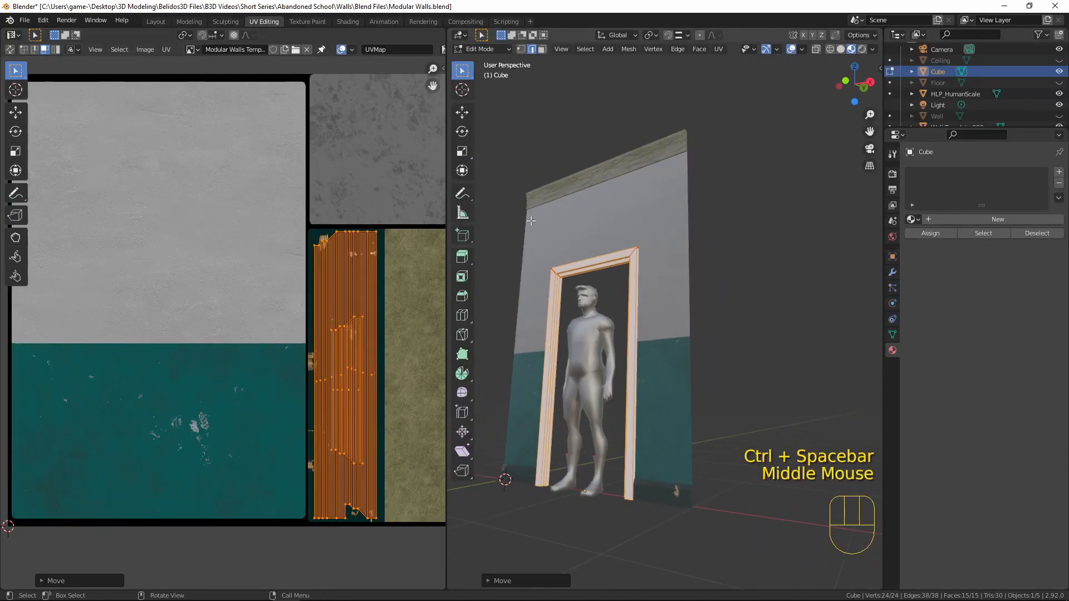
key("Tab")
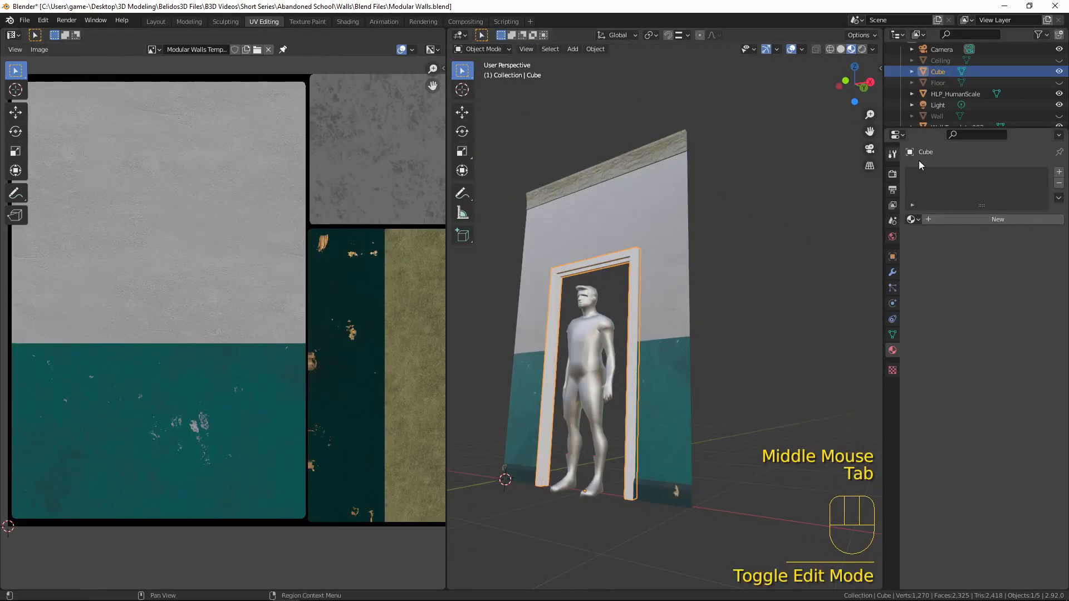
left_click(893, 351)
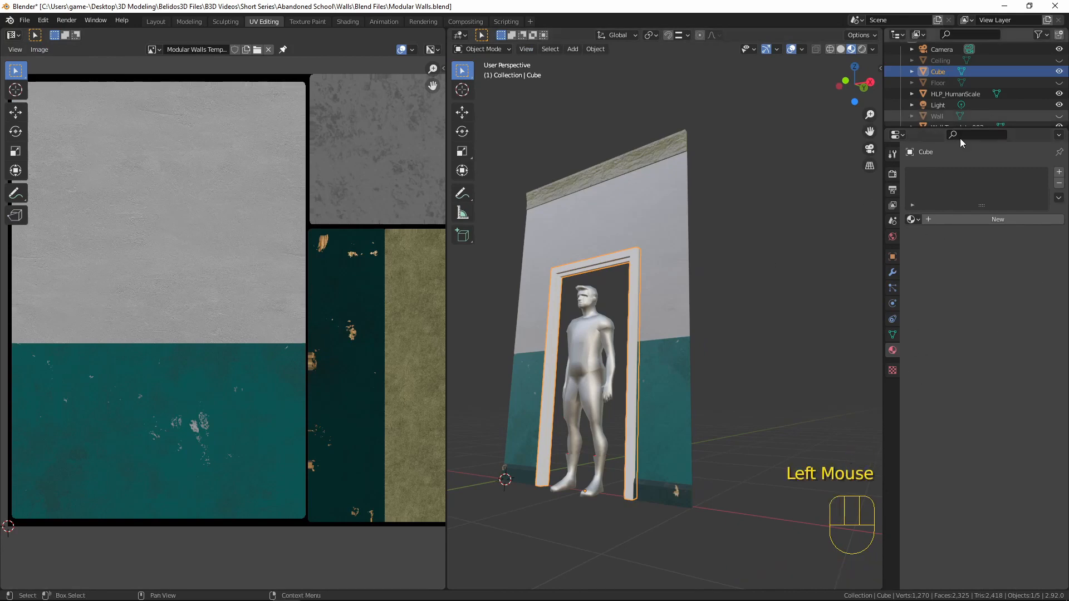
left_click(914, 219)
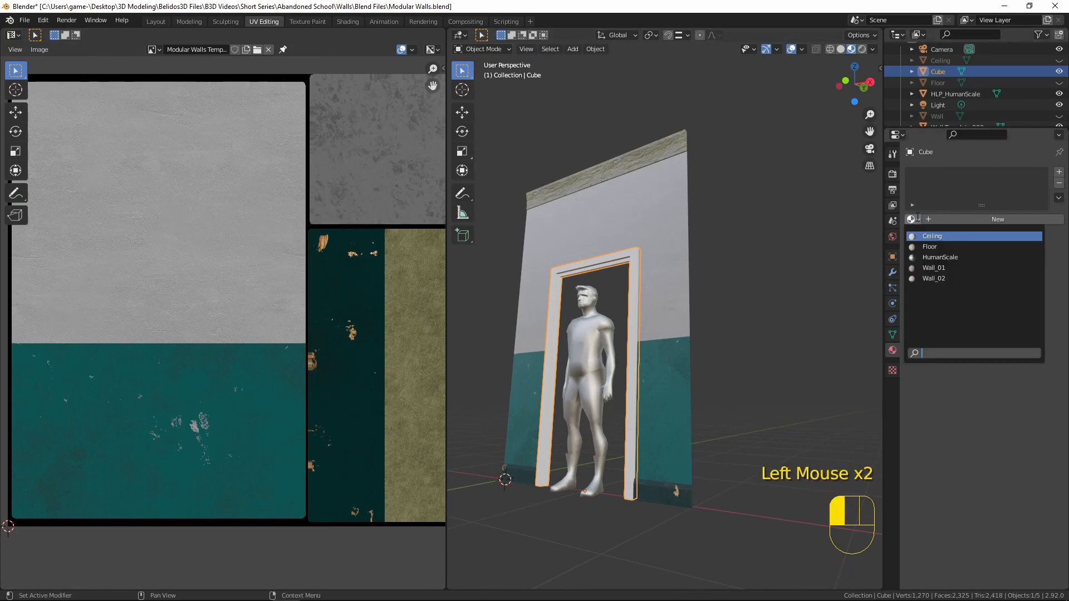
left_click(912, 279)
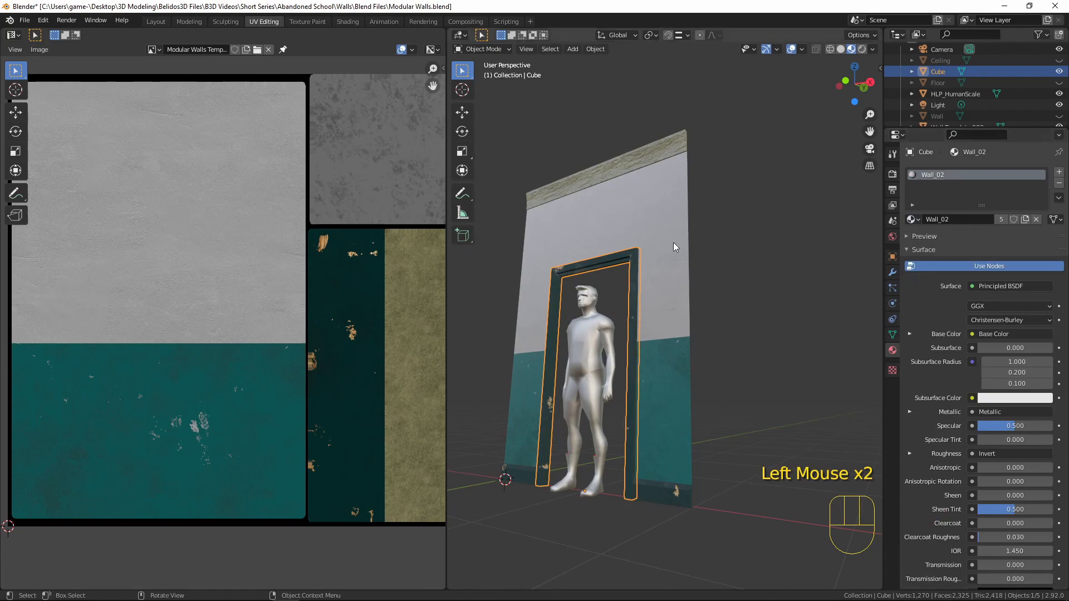
Examine the textured door frame from several angles and up close.
middle_click_drag(653, 256, 642, 325)
key("a")
key("a")
scroll(722, 317, "up", 3)
scroll(530, 346, "down", 2)
middle_click_drag(530, 347, 739, 290)
scroll(697, 339, "up", 2)
scroll(530, 288, "up", 3)
scroll(721, 363, "up", 1)
scroll(721, 364, "down", 2)
Bevel the long outer and stop-strip edges around the door frame slightly with one segment, and return to object mode.
key("Tab")
key("a")
key("a")
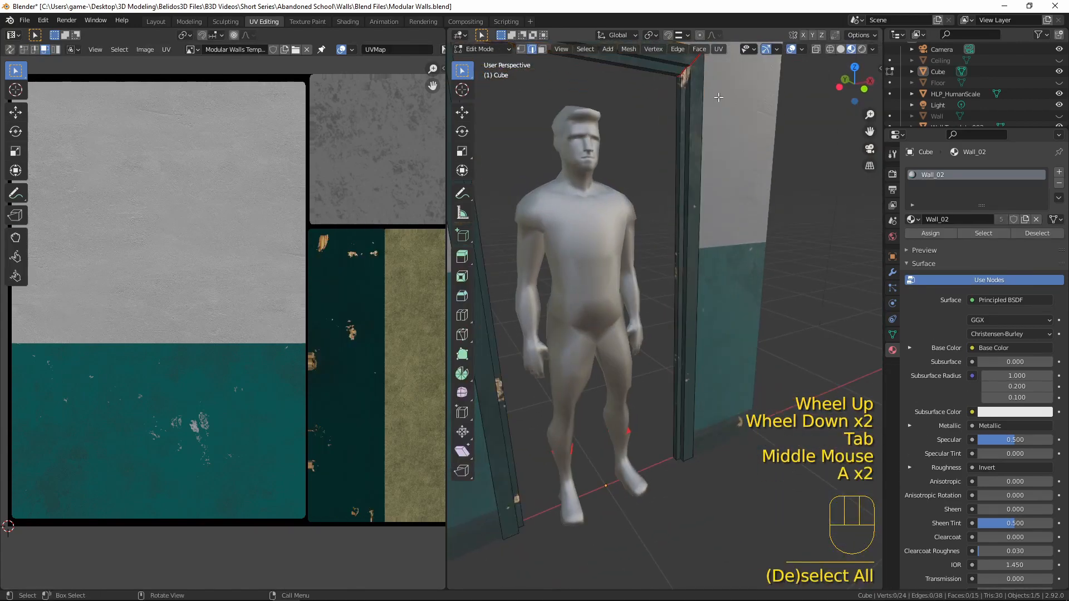
left_click(688, 96, "alt")
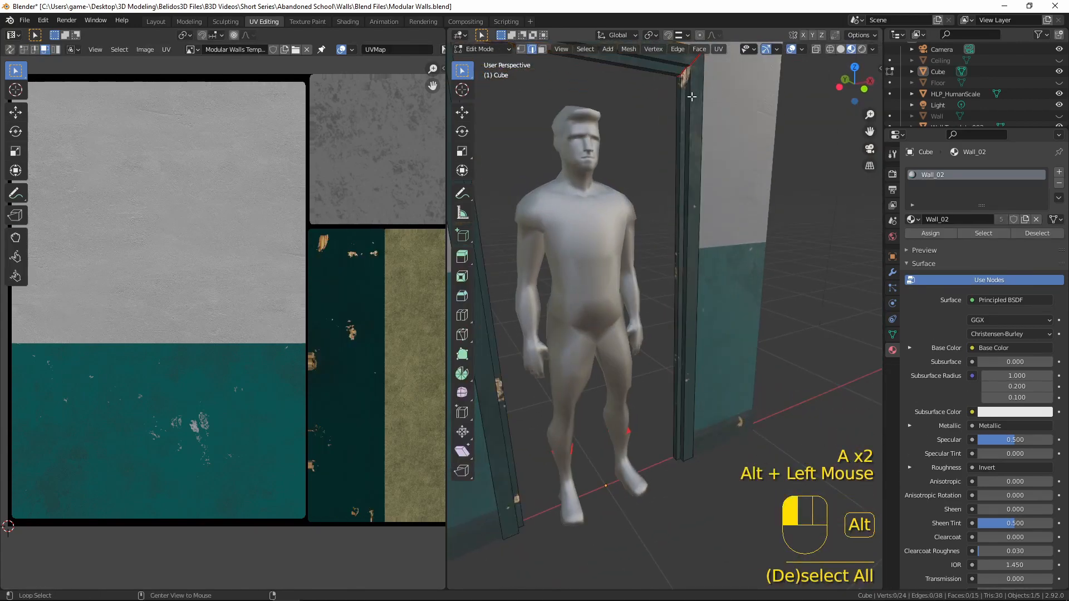
left_click(684, 124, "alt+shift")
left_click(698, 139, "alt+shift")
scroll(713, 136, "down", 3)
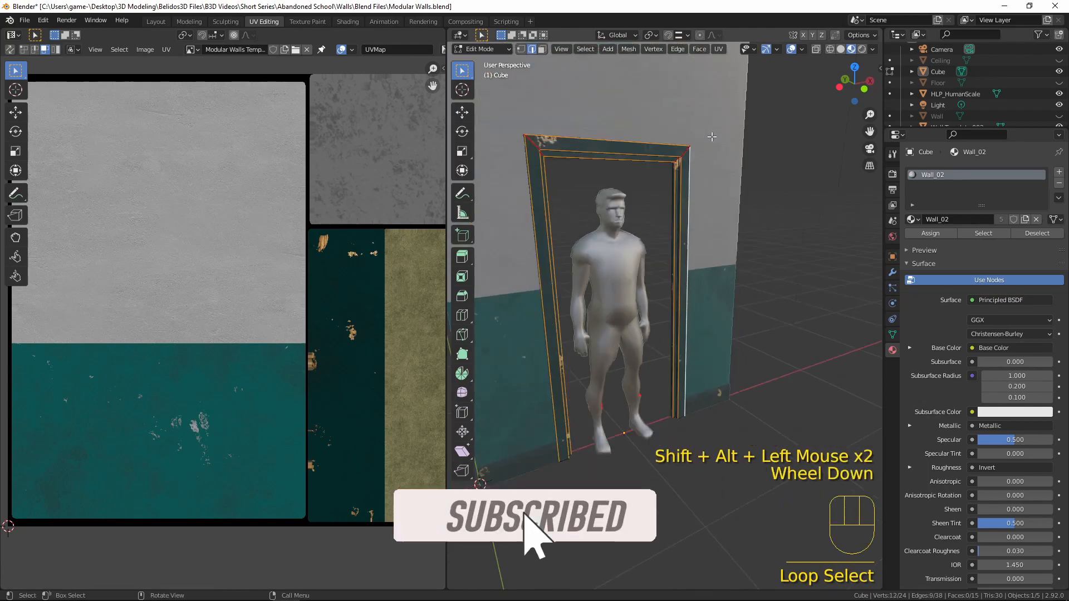
scroll(712, 136, "down", 1)
middle_click_drag(712, 136, 693, 122)
scroll(740, 169, "up", 3)
scroll(735, 183, "down", 1)
left_click(608, 171, "shift")
left_click(659, 198, "shift")
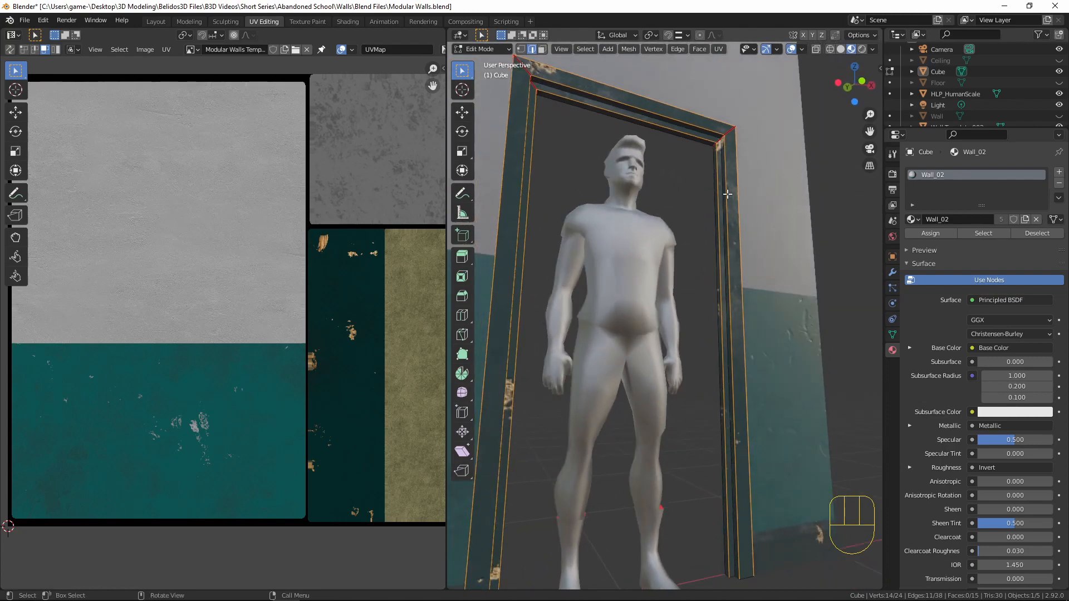
middle_click_drag(727, 194, 802, 137)
scroll(802, 137, "up", 2)
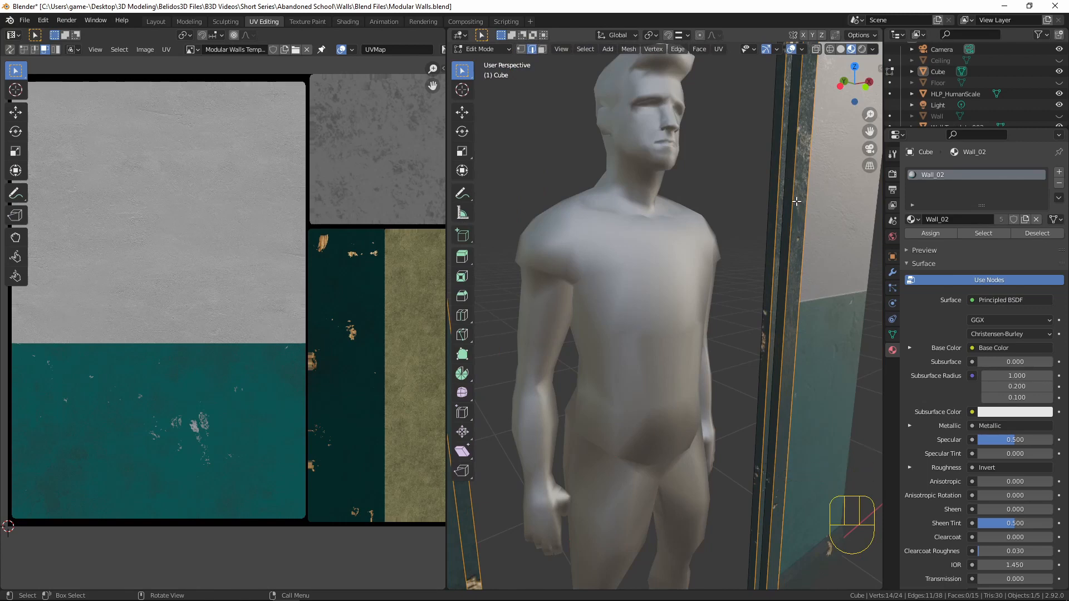
key("ctrl+b")
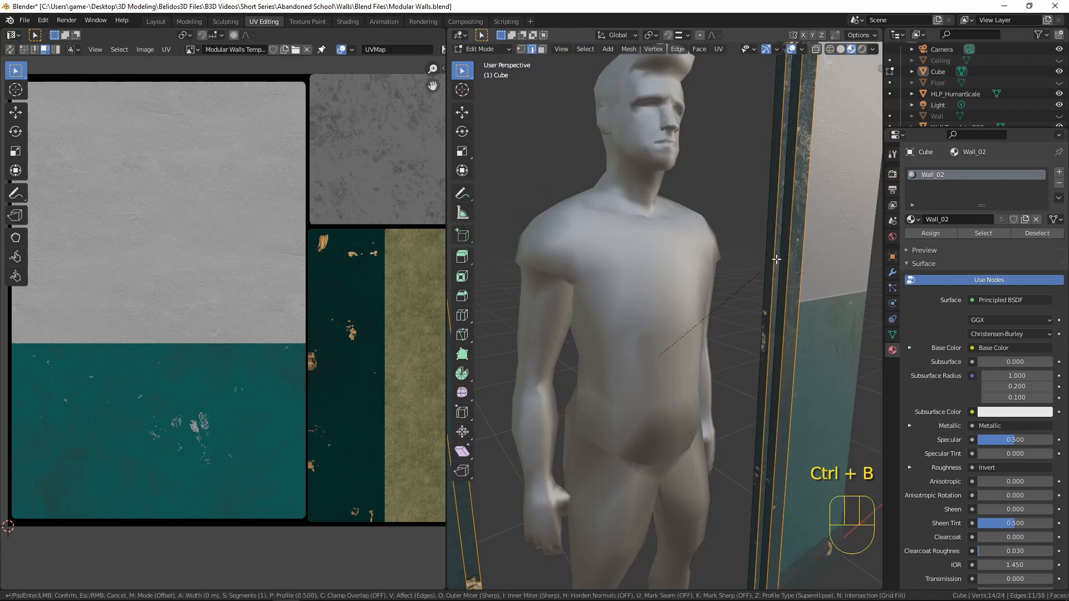
left_click(791, 254)
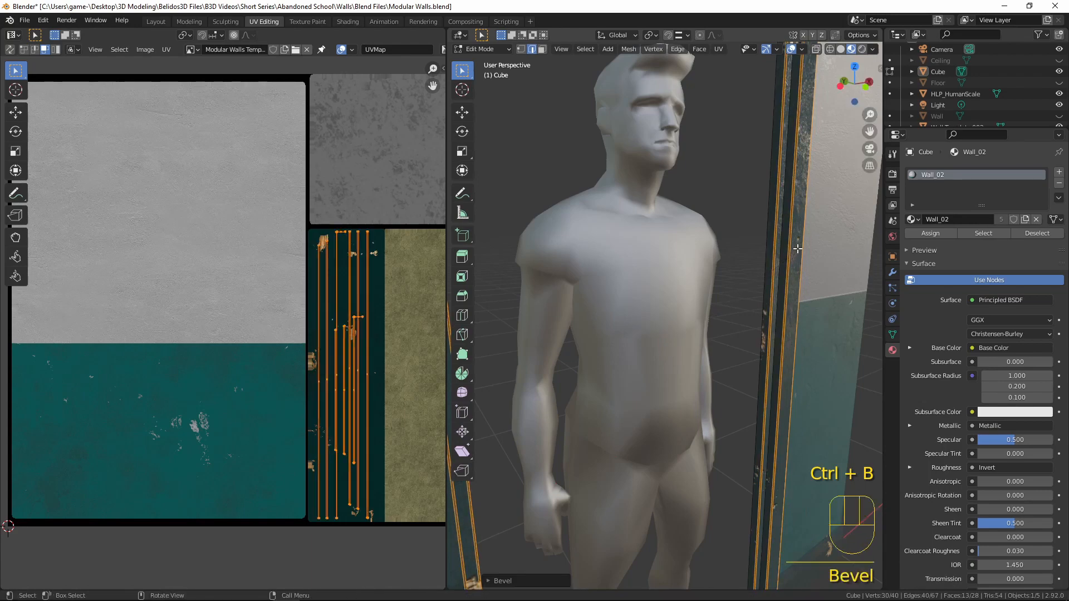
key("Tab")
Join the door frame to the wall with the doorway opening, keeping the wall as the active object.
scroll(796, 245, "down", 2)
middle_click_drag(795, 245, 734, 388)
scroll(673, 279, "up", 3)
scroll(753, 252, "down", 1)
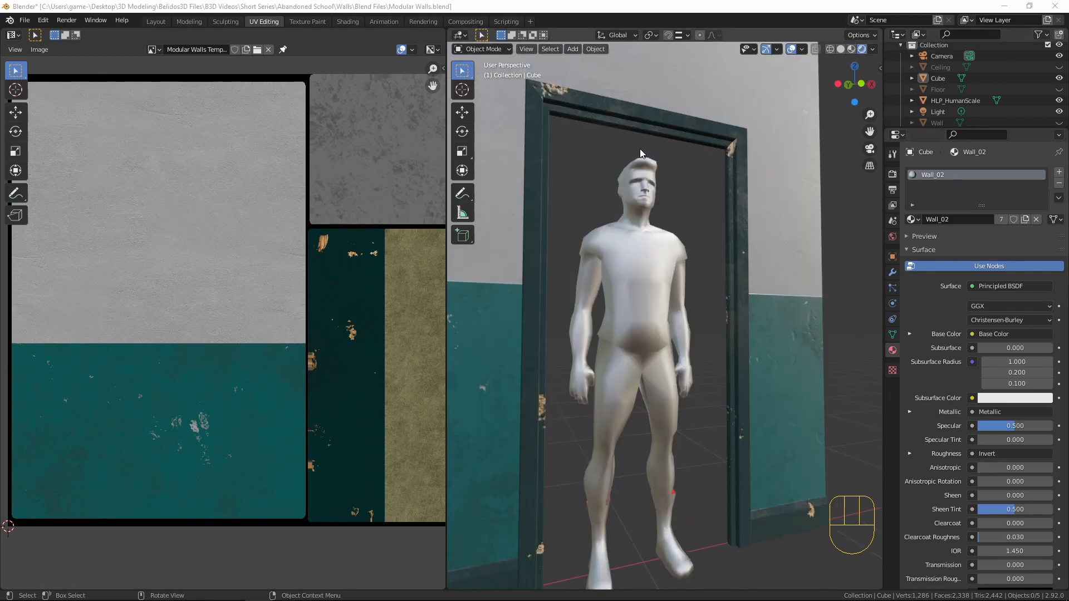
middle_click_drag(644, 132, 643, 277)
left_click(617, 212)
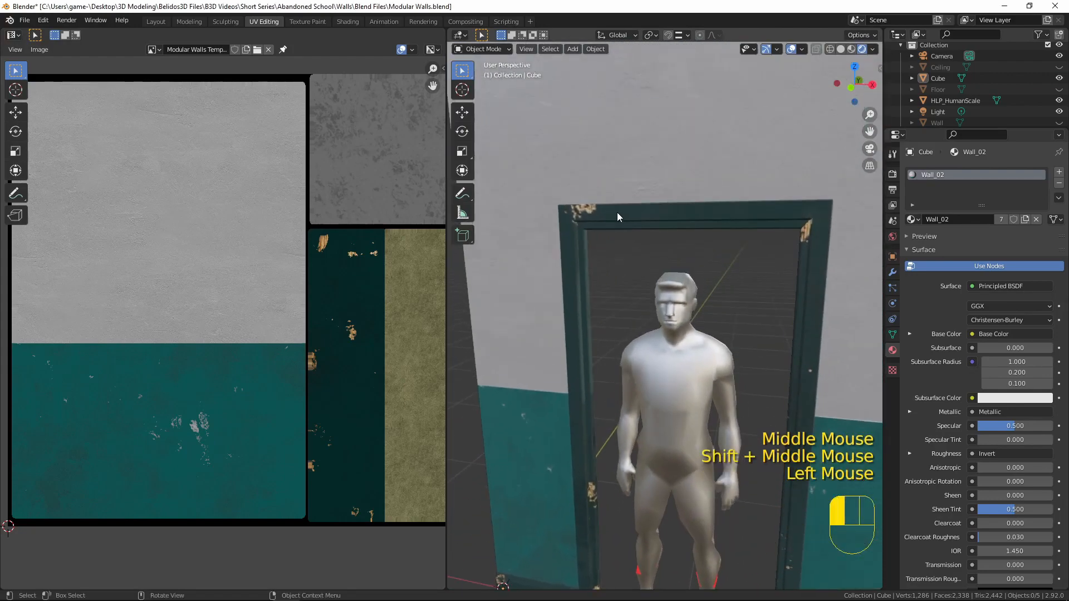
scroll(614, 236, "down", 2)
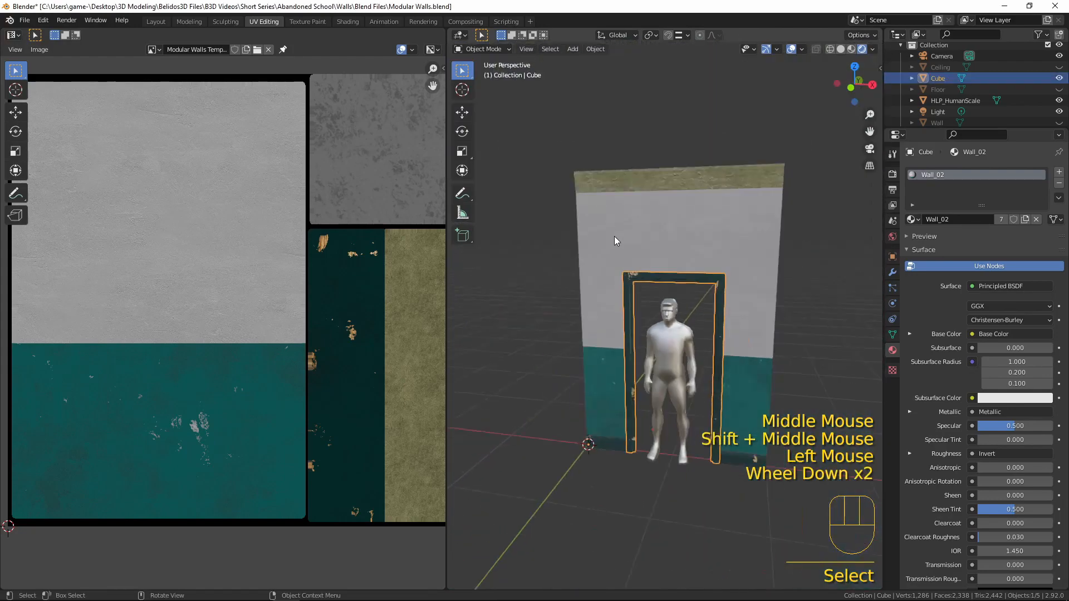
left_click(646, 186, "shift")
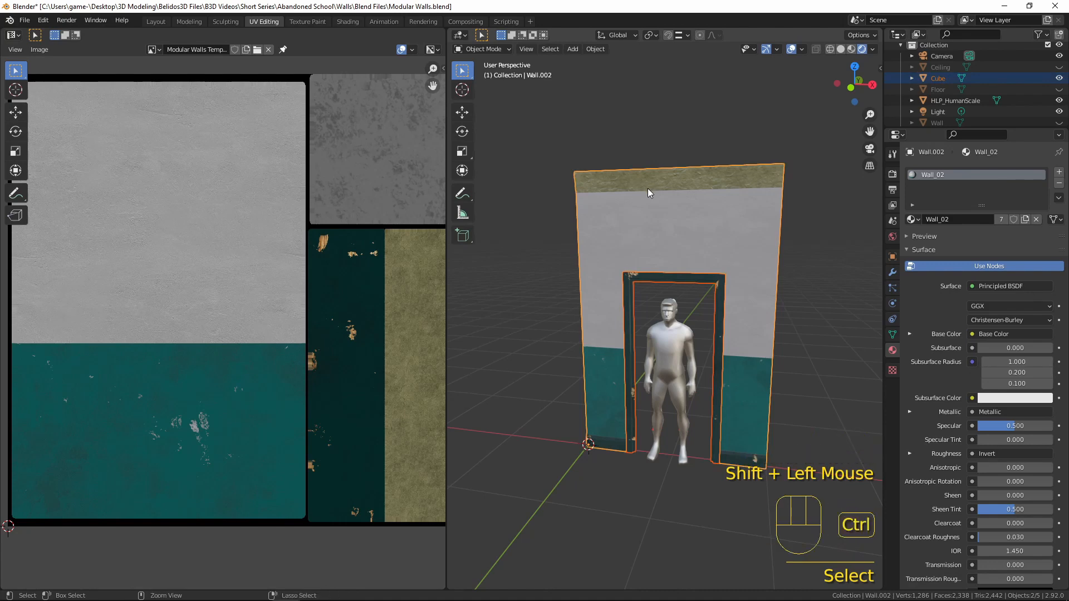
key("ctrl+j")
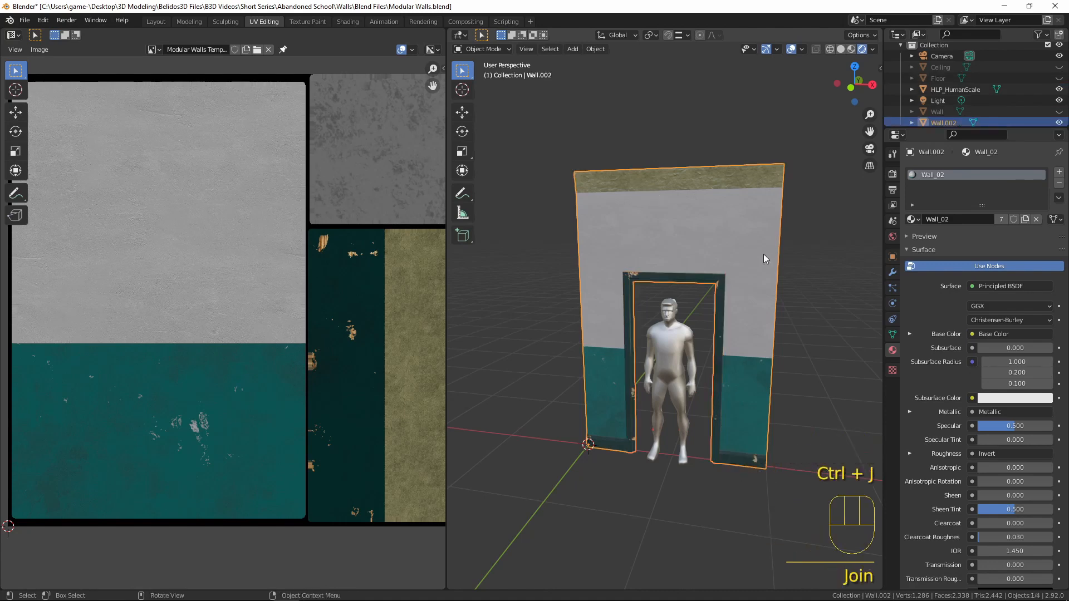
Rename the joined wall object as Wall_Doorway.
double_click(942, 122)
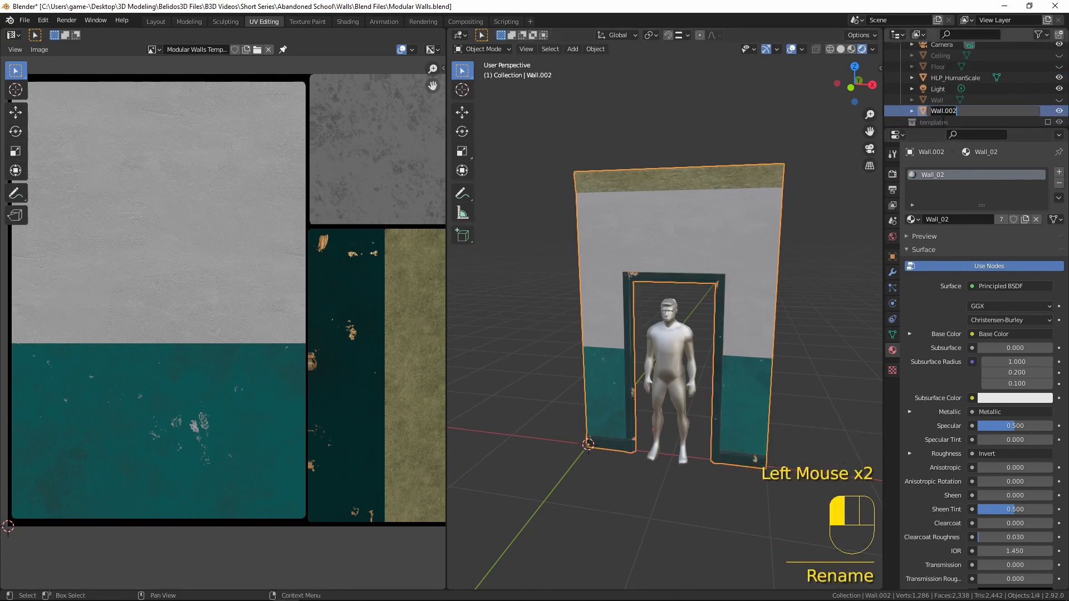
type("Wall_")
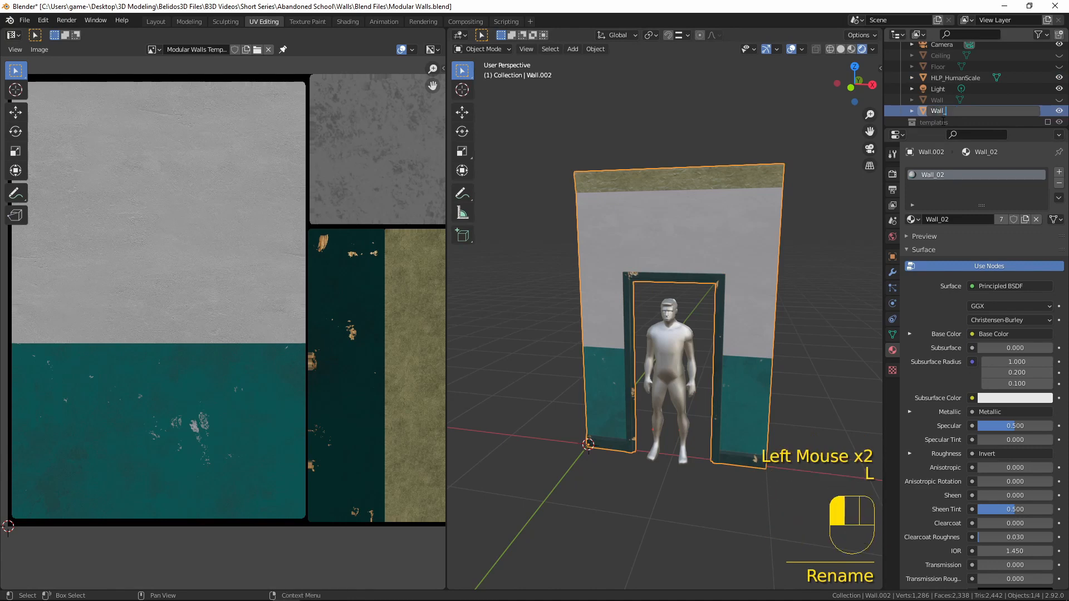
type("Door")
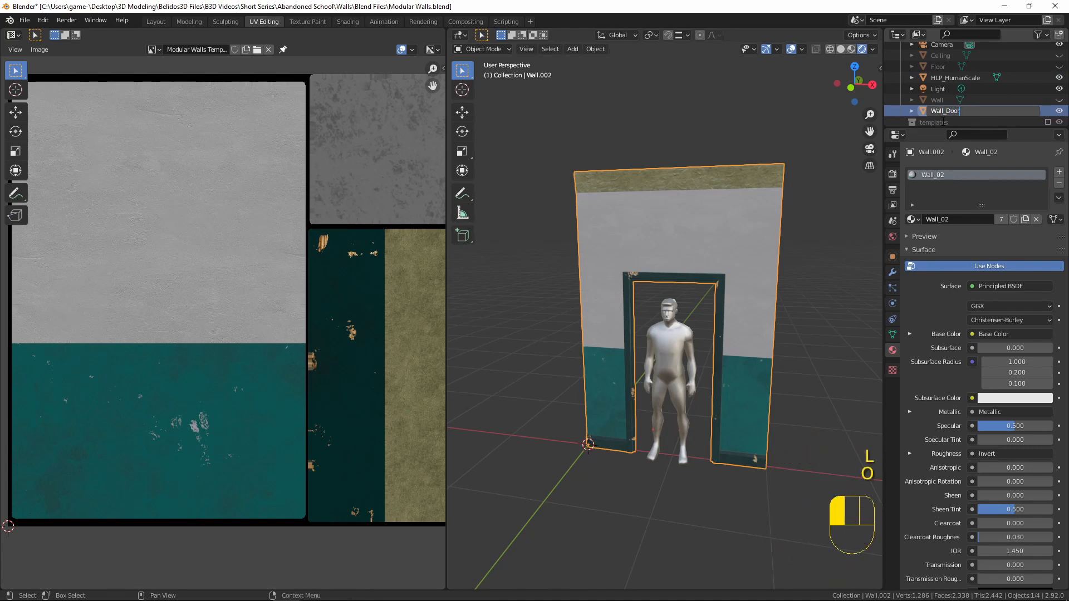
type("way")
key("Return")
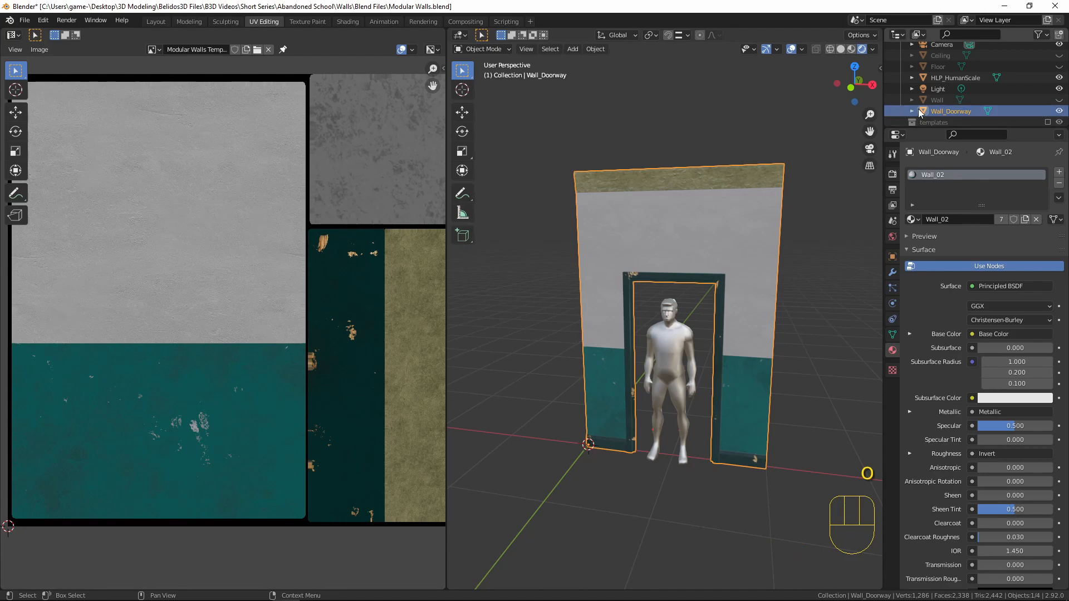
Hide the Wall_Doorway object and show the original Wall object.
middle_click_drag(683, 239, 551, 198)
scroll(636, 284, "up", 3)
key("h")
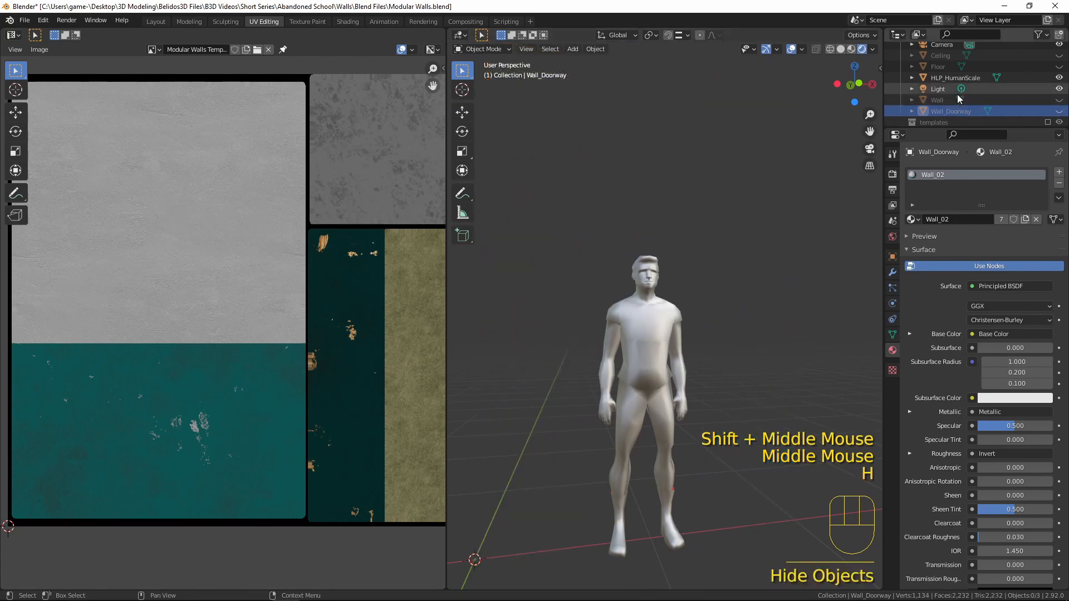
left_click(1060, 99)
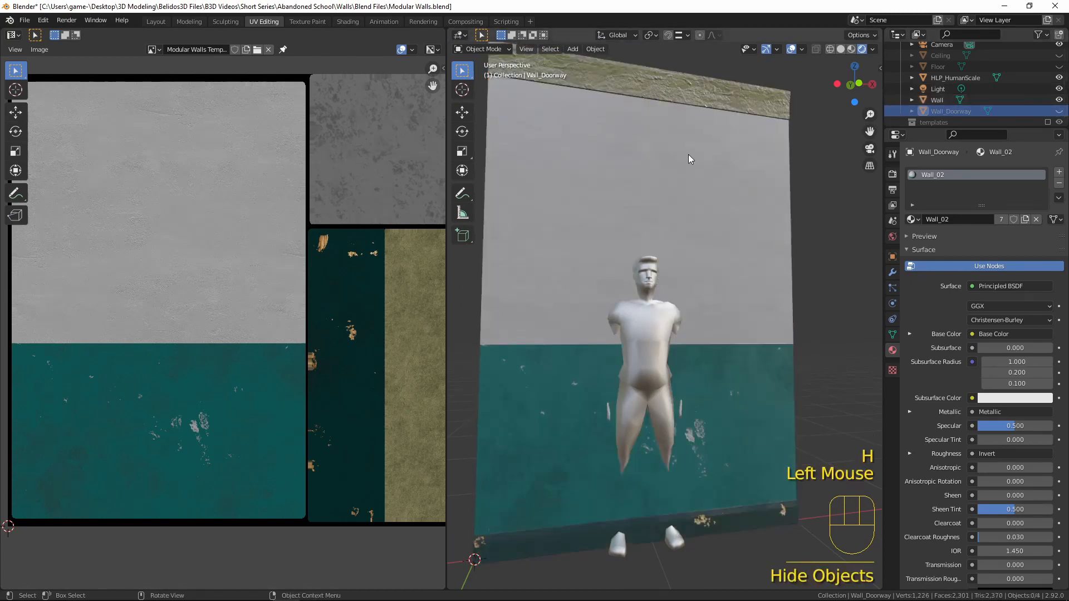
Duplicate the Wall object in place, hide the original and select the copy.
scroll(653, 232, "down", 3)
middle_click_drag(653, 232, 631, 245)
left_click(641, 236)
key("shift+d")
right_click(540, 151)
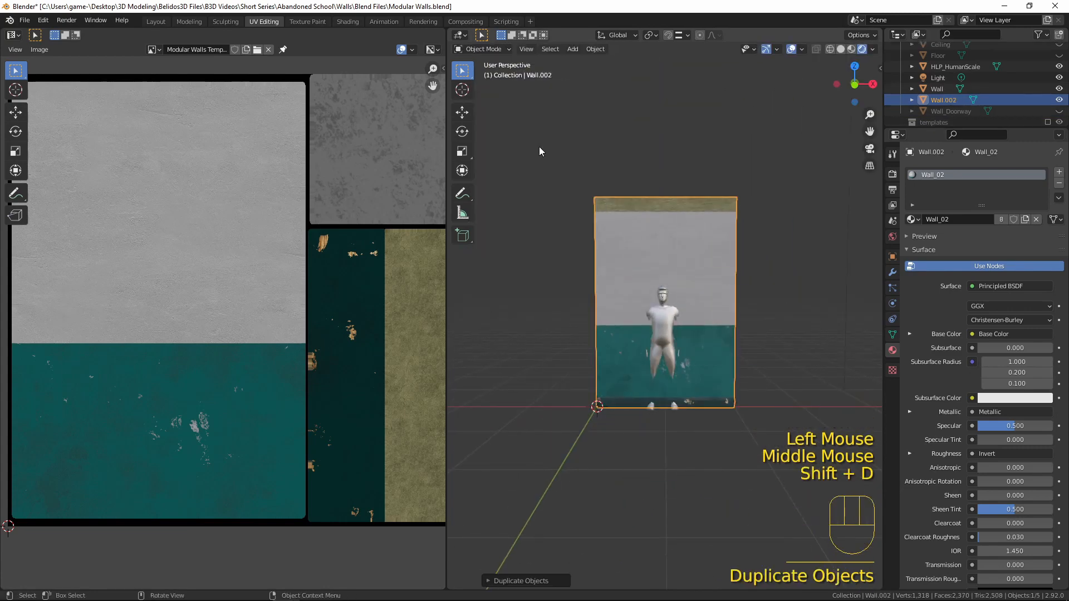
left_click(1059, 88)
left_click(685, 235)
middle_click_drag(658, 250, 694, 235)
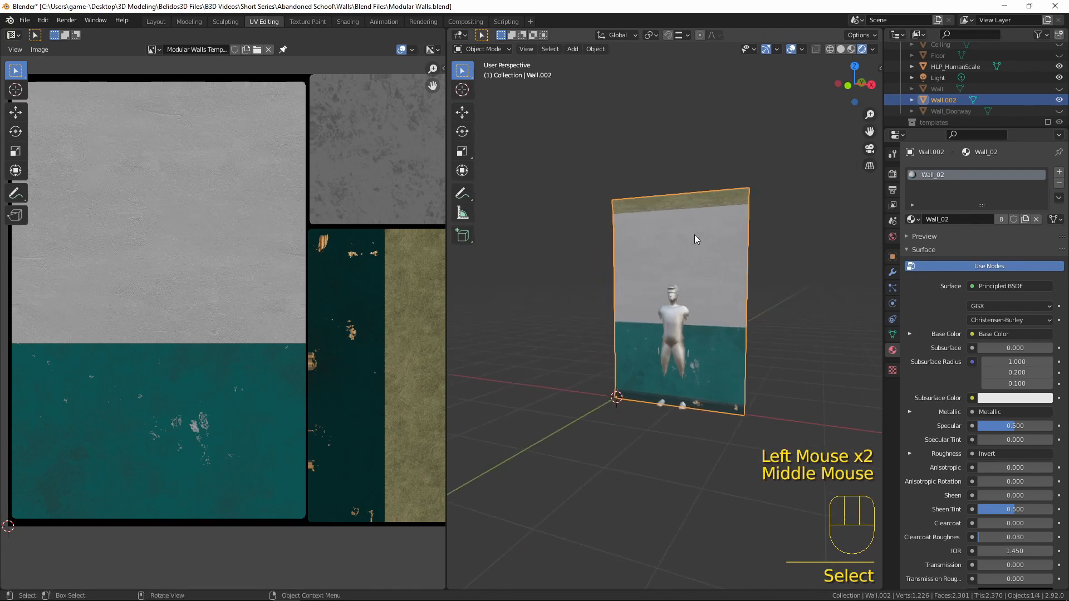
Rename the copied wall object as Wall_Window.
double_click(943, 99)
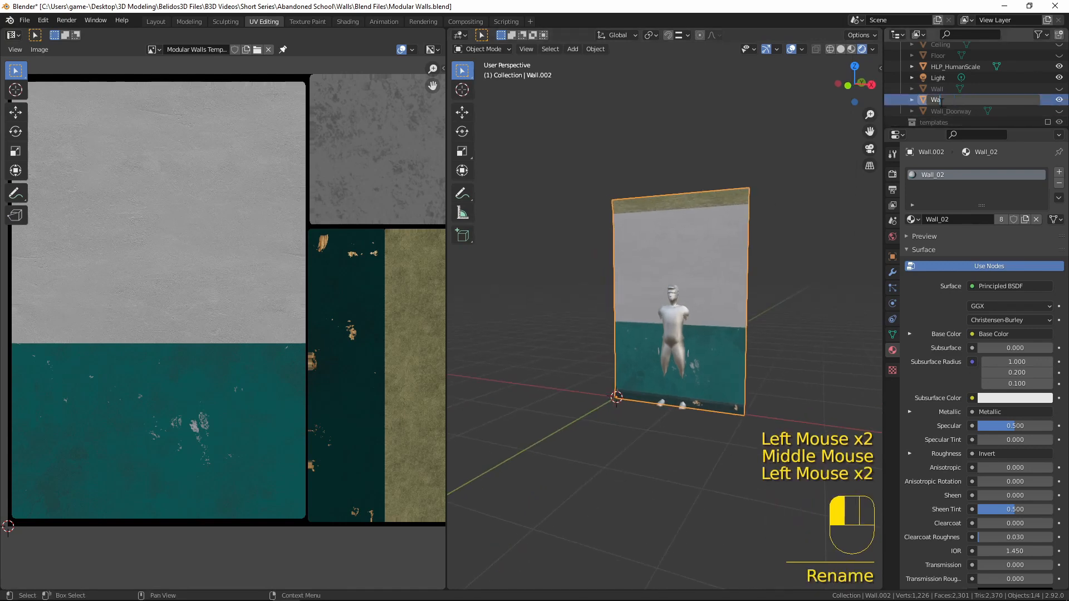
type("Wall_Window")
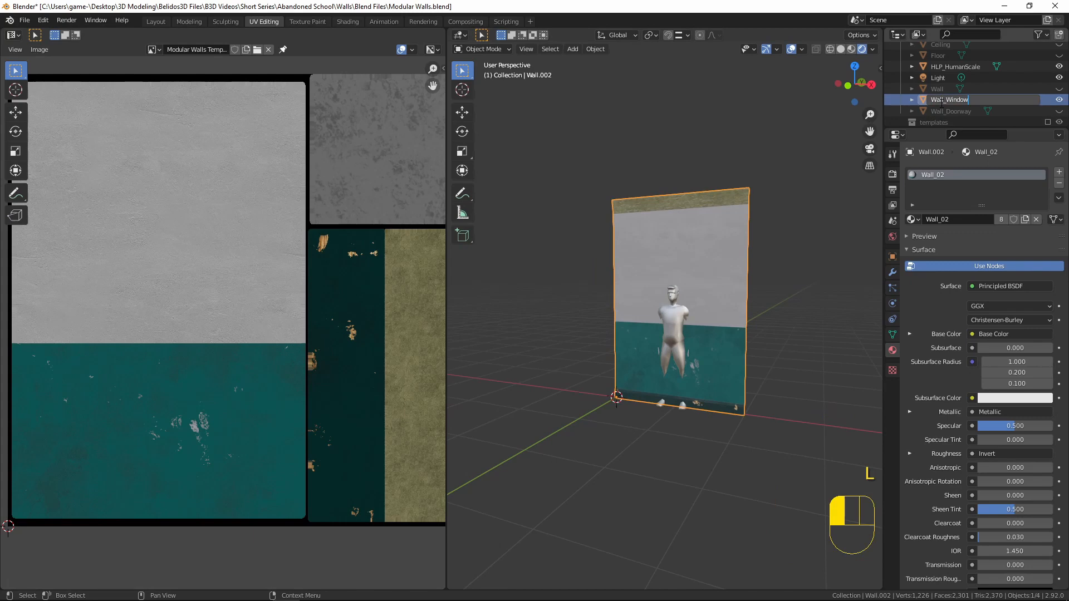
key("Return")
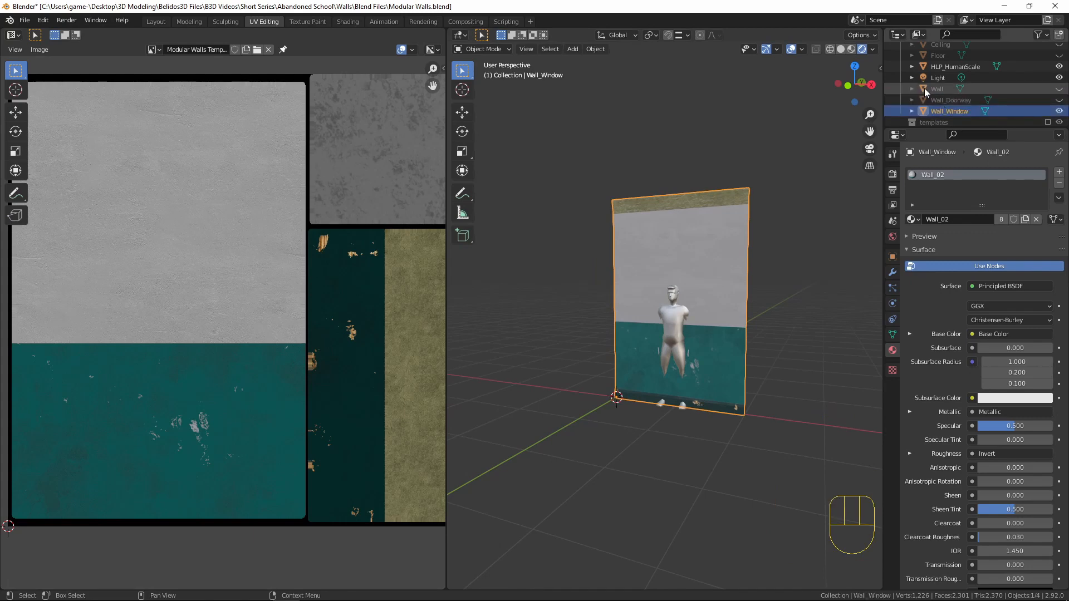
Cut the main face of Wall_Window with two evenly spaced horizontal loop cuts, without sliding them.
middle_click_drag(790, 284, 633, 316)
scroll(817, 225, "up", 2)
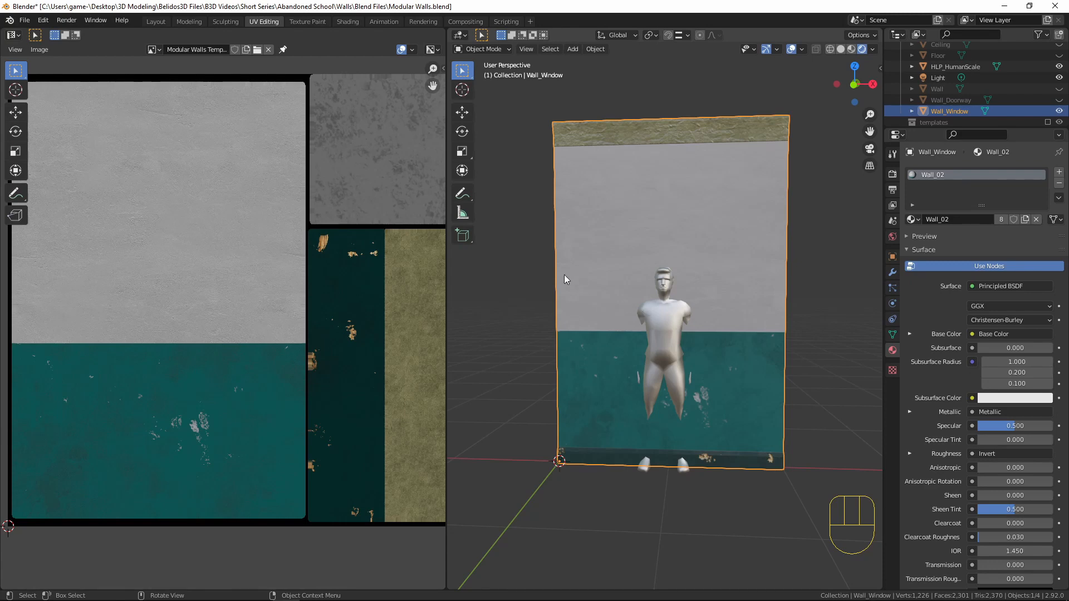
key("KP_1")
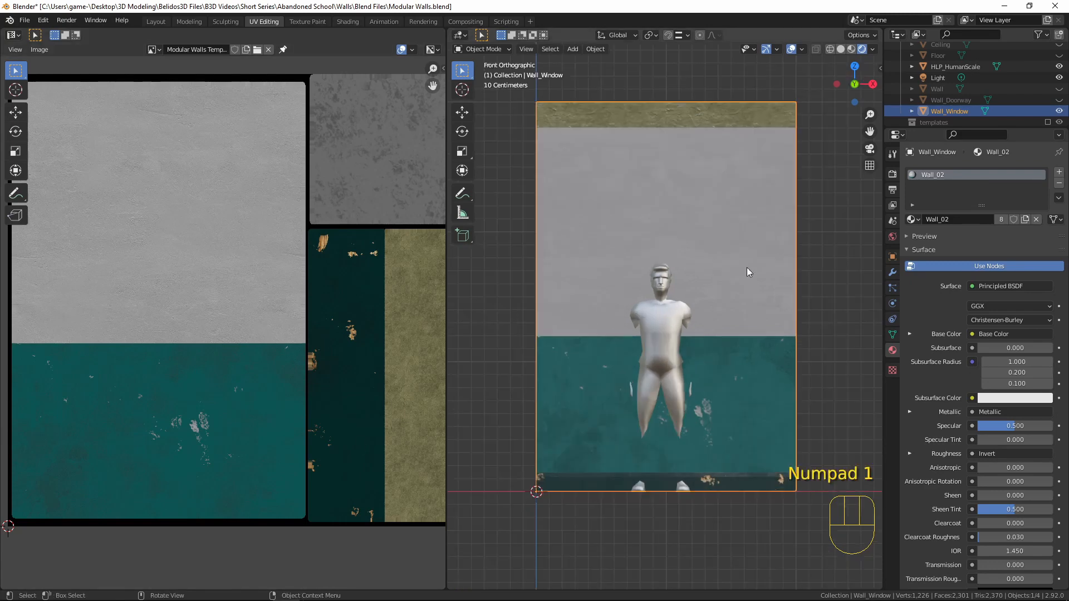
key("Tab")
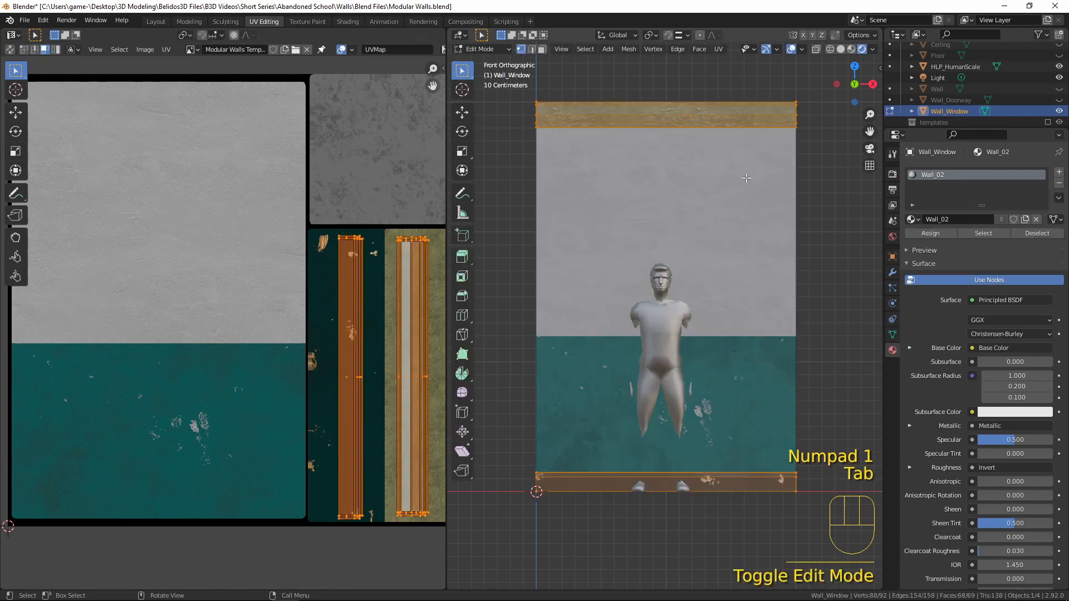
key("a")
key("a")
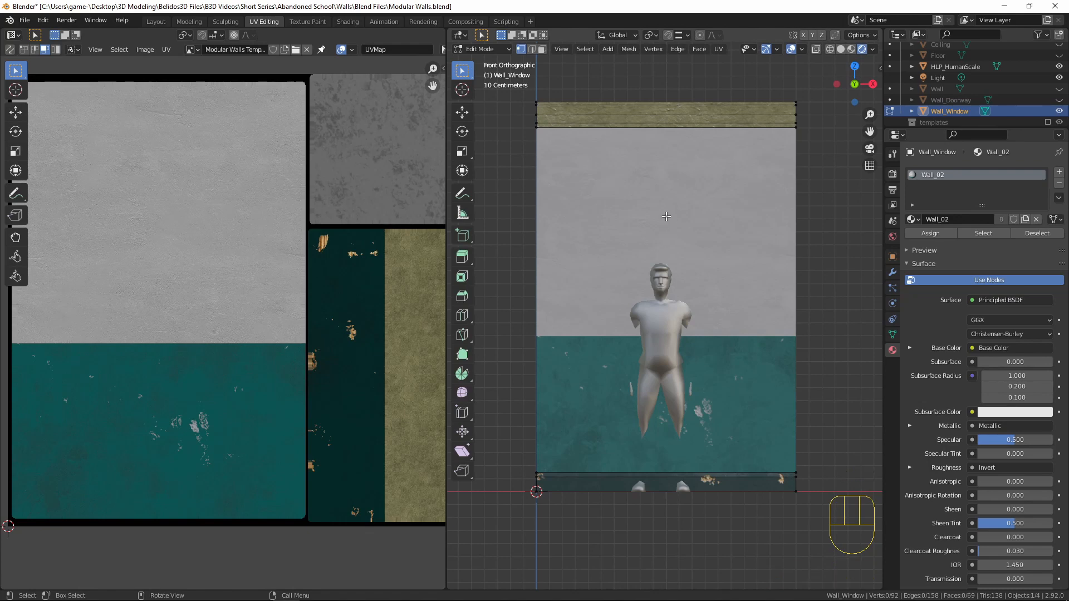
key("ctrl")
key("ctrl")
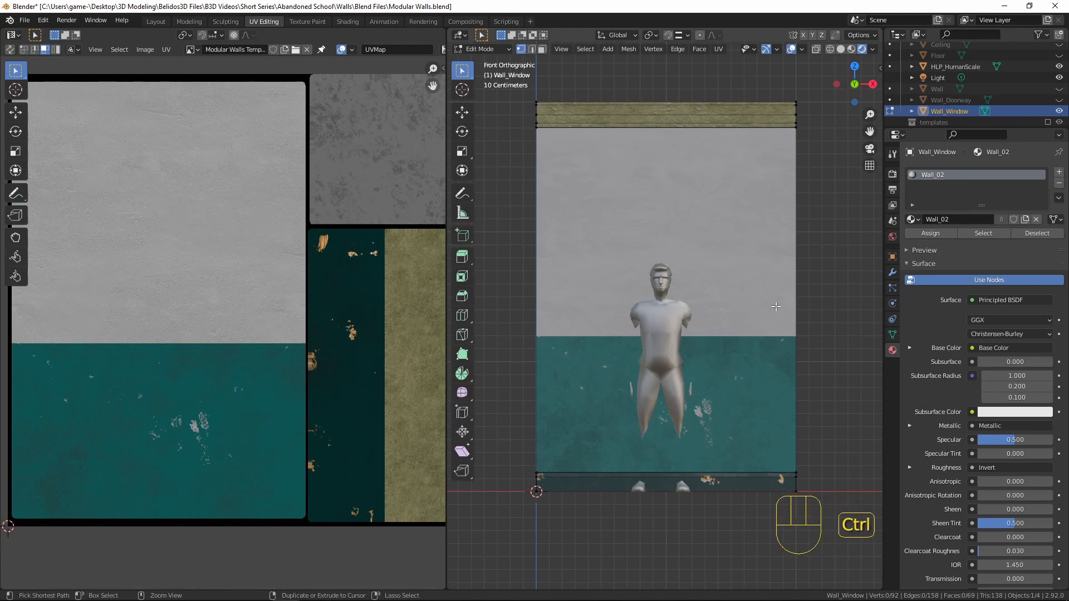
key("ctrl+r")
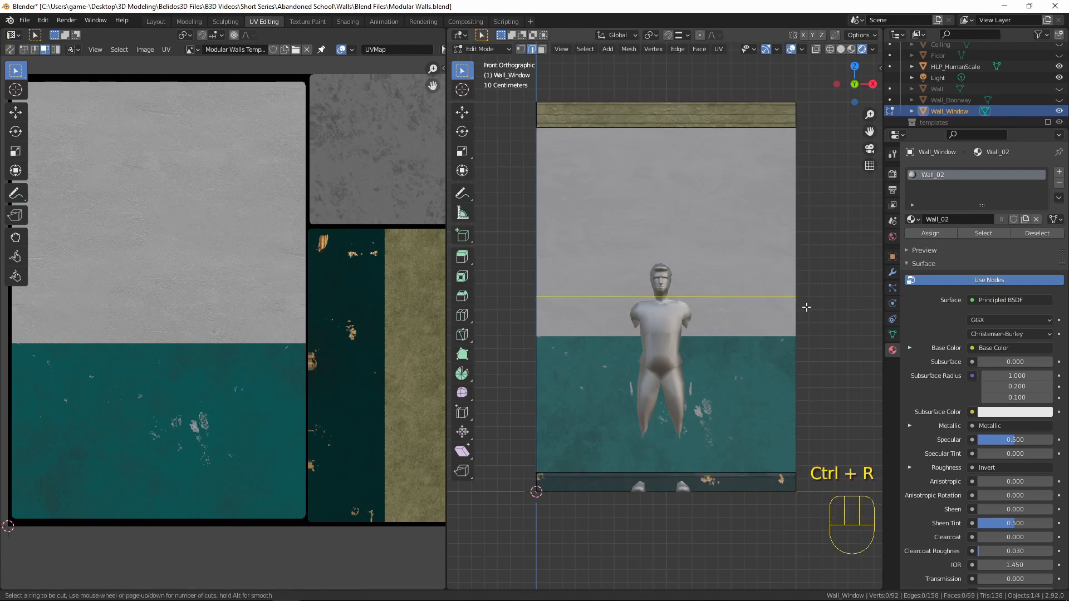
scroll(796, 303, "up", 1)
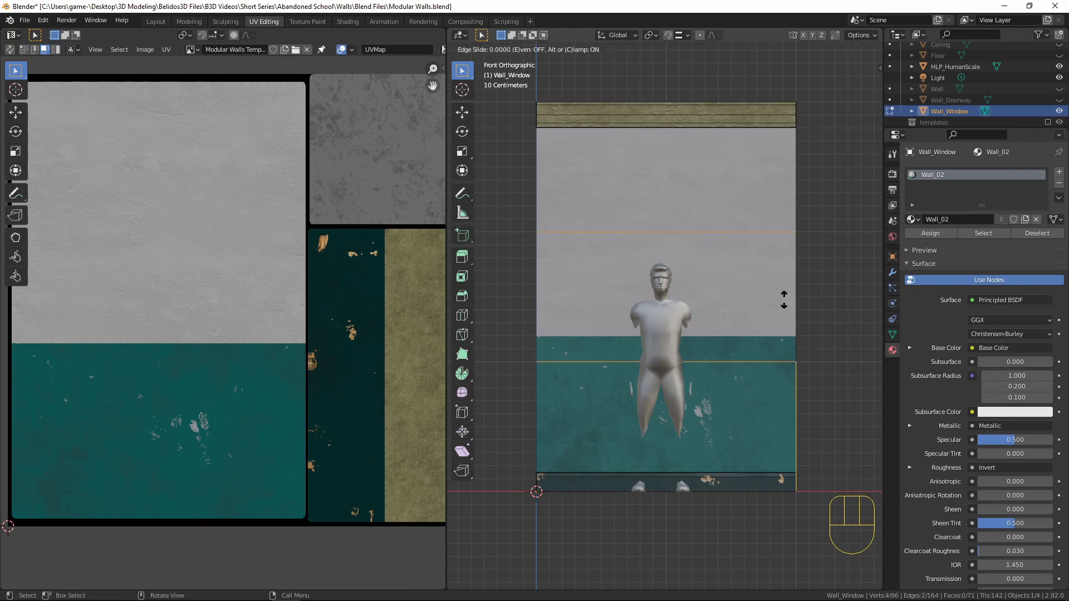
left_click(786, 301)
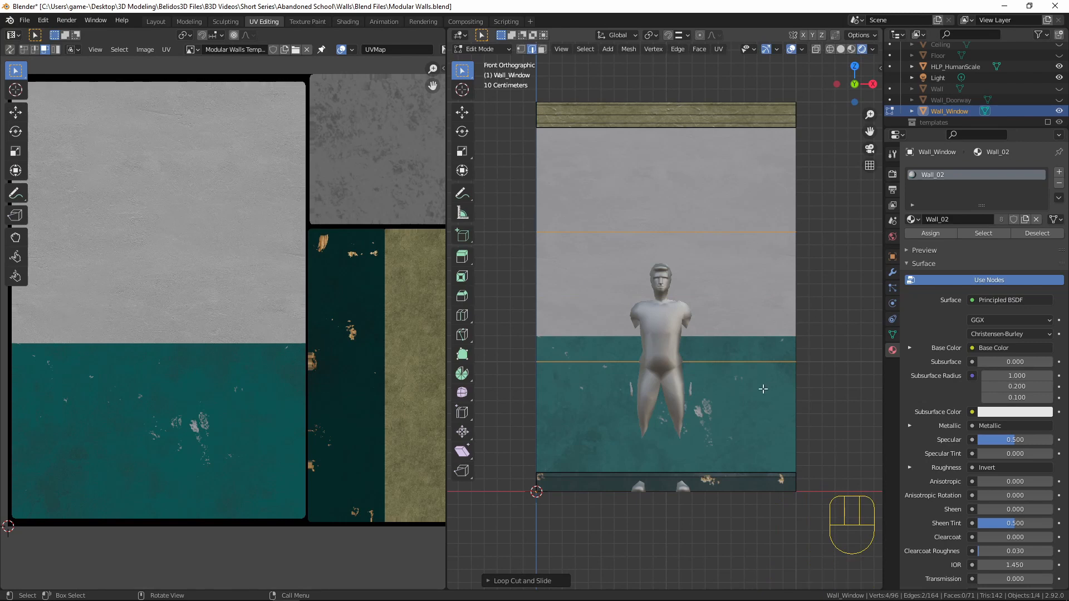
Dissolve the lower of the two horizontal edge loops on the wall.
left_click(747, 363)
key("x")
left_click(746, 363)
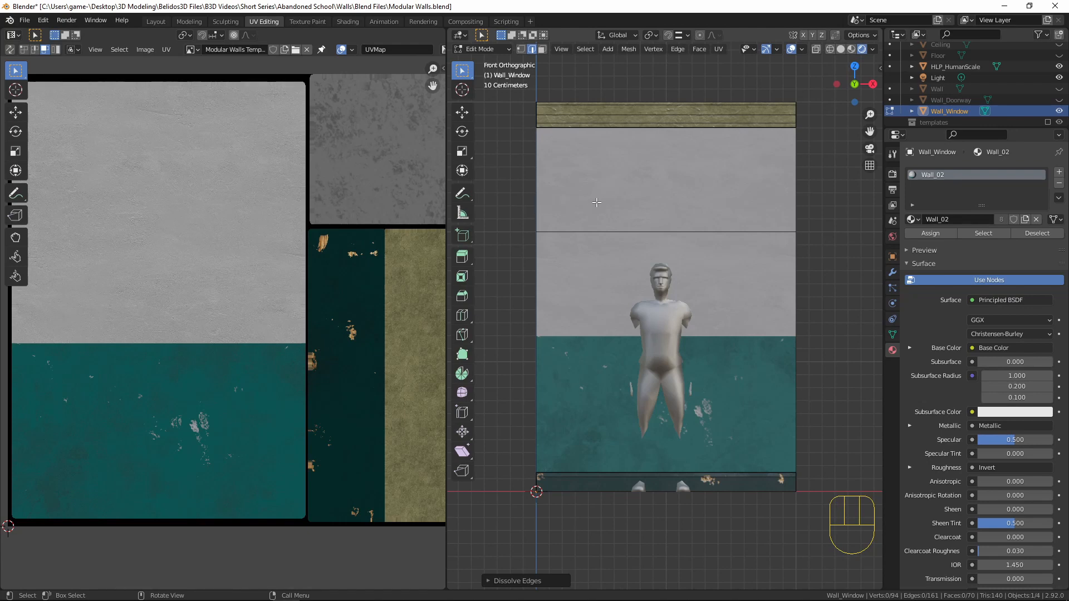
Add four horizontal loop cuts between the remaining edge and the ceiling trim, sliding them slightly downward.
key("ctrl")
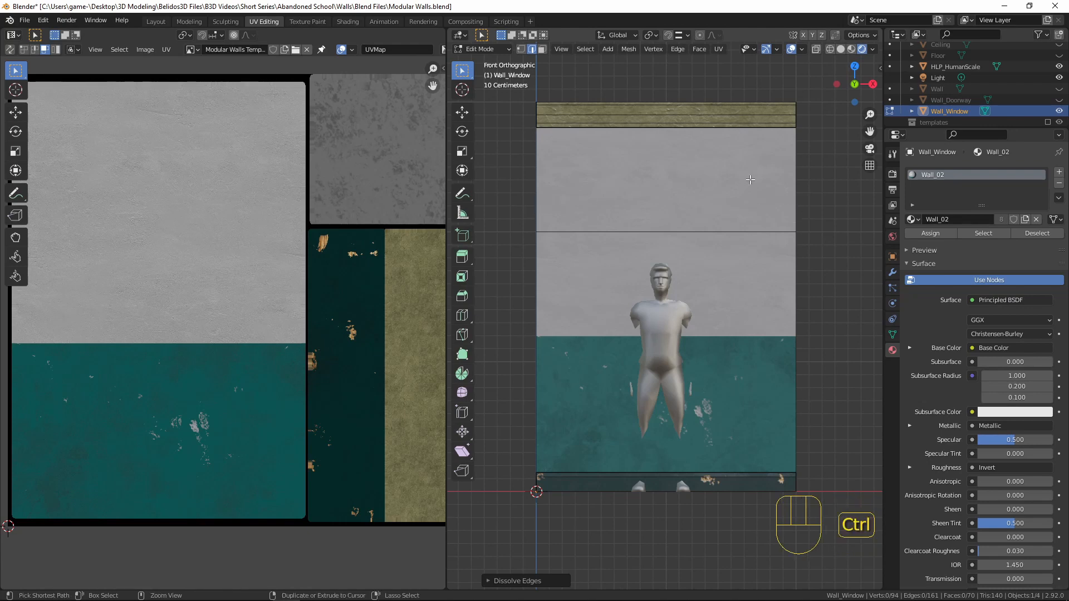
key("ctrl+r")
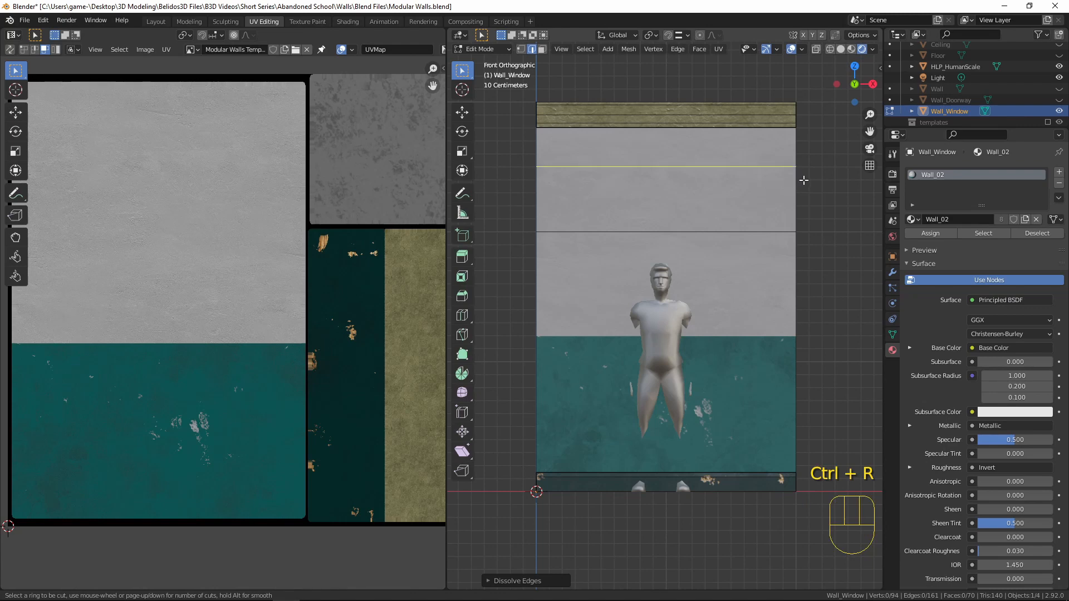
scroll(804, 180, "up", 2)
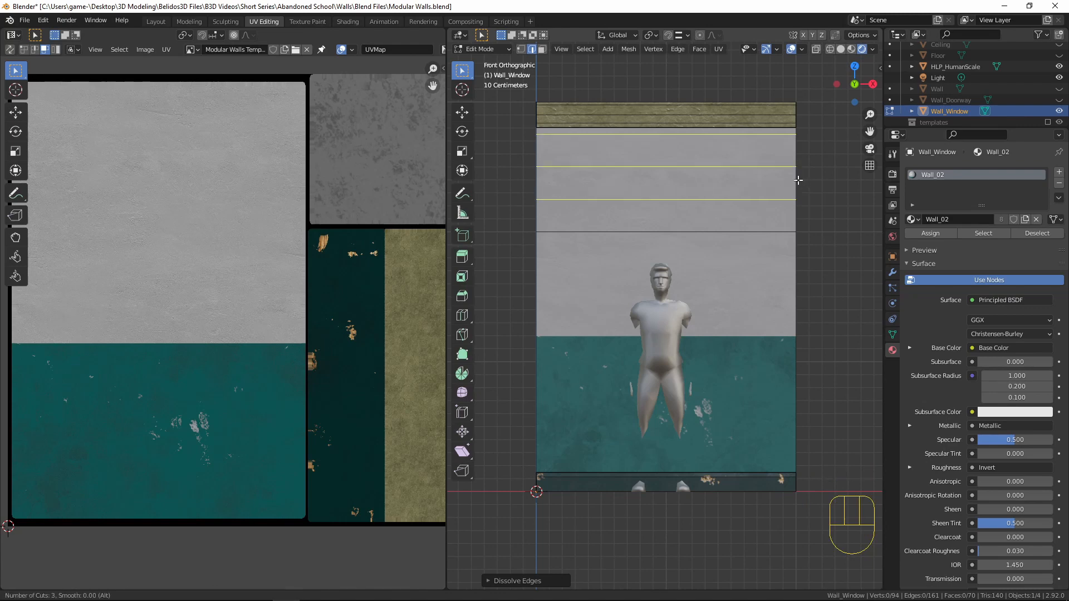
scroll(798, 180, "up", 2)
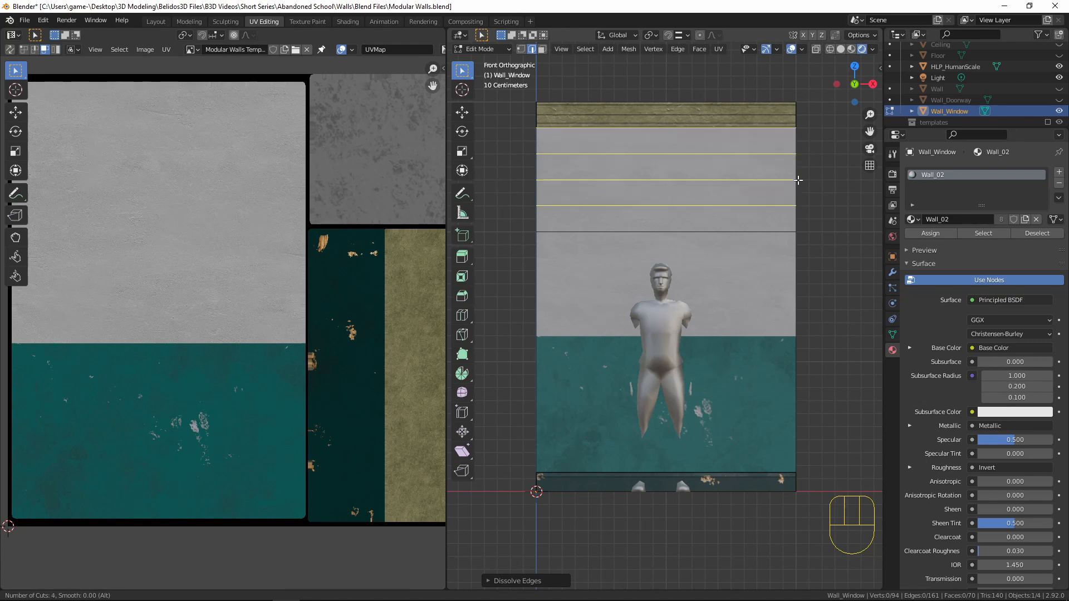
scroll(798, 181, "down", 2)
scroll(798, 181, "up", 1)
left_click(798, 180)
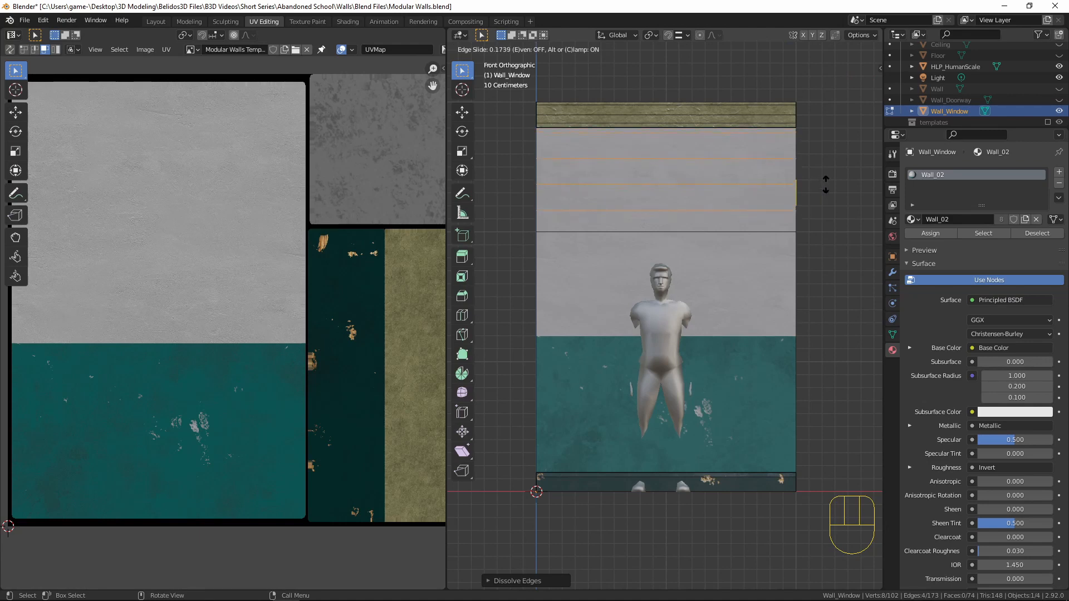
left_click(828, 185)
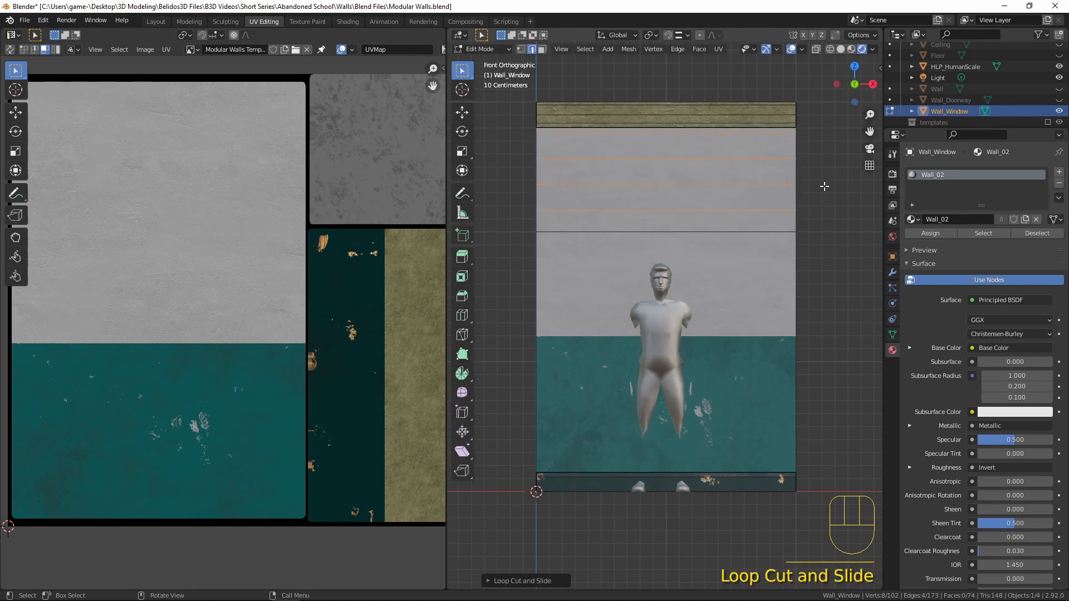
Dissolve the original horizontal edge and the second and third new cuts, keeping the highest and lowest new cuts.
left_click(638, 233)
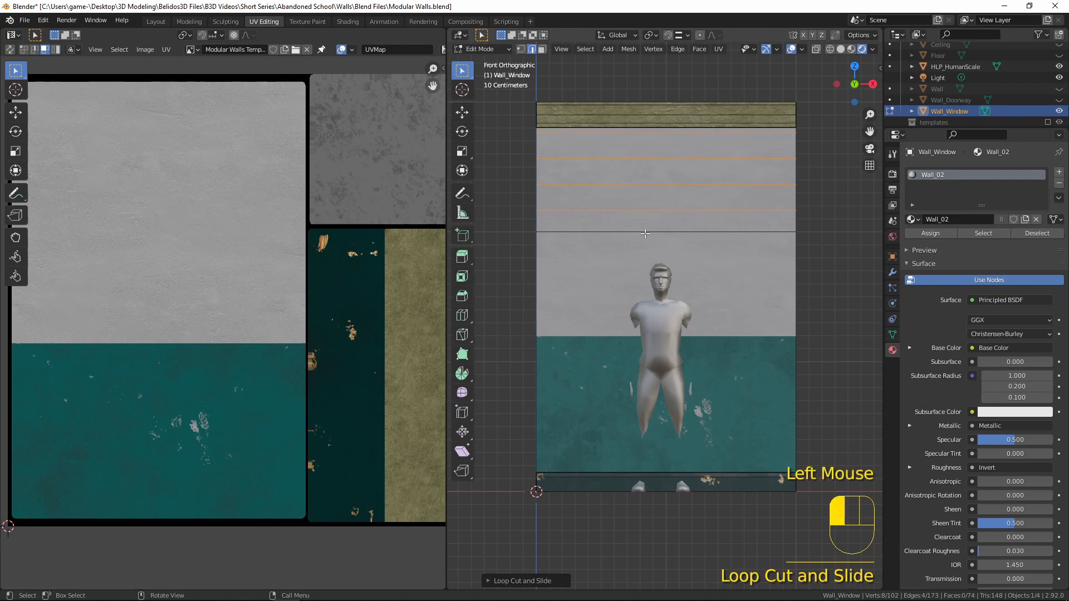
left_click(575, 193, "shift")
left_click(579, 166, "shift")
key("x")
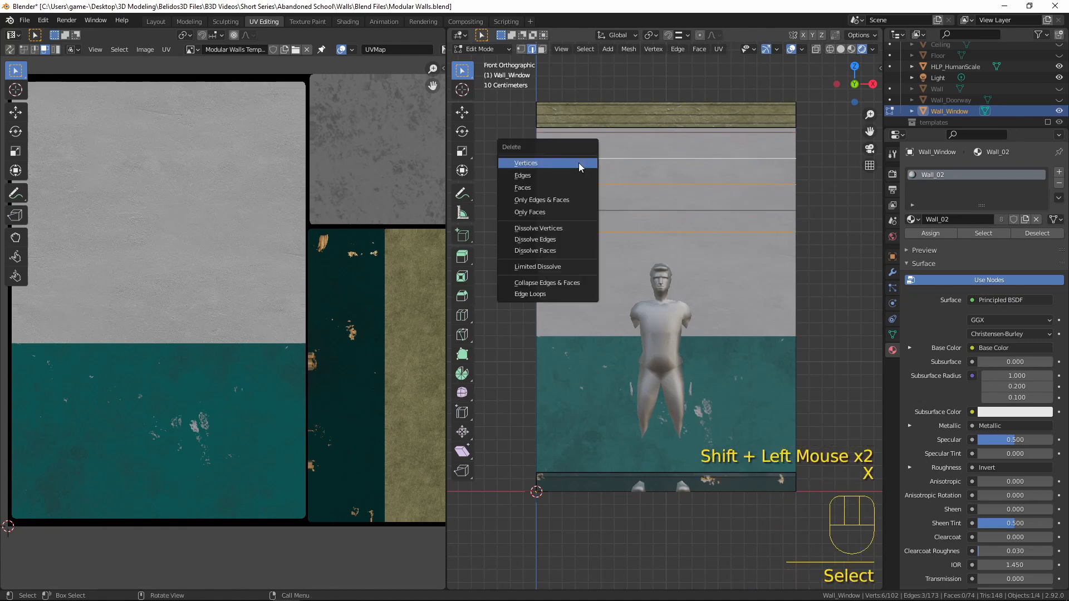
left_click(536, 239)
Delete the large wall face between the two remaining cuts to form the window opening, and return to Object Mode.
middle_click_drag(639, 209, 716, 291)
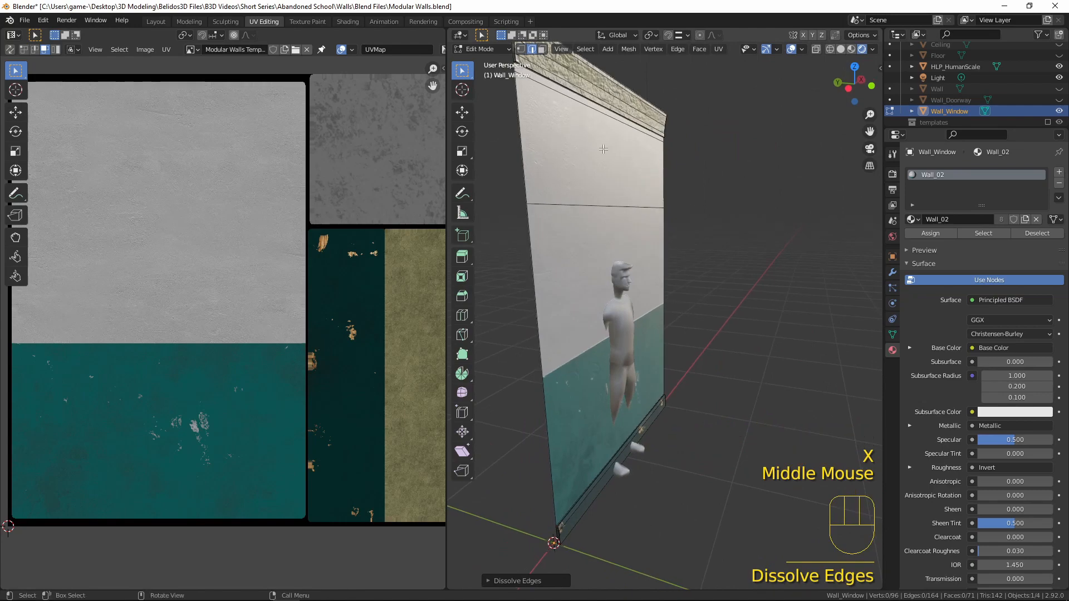
key("3")
left_click(604, 149)
key("x")
left_click(589, 287)
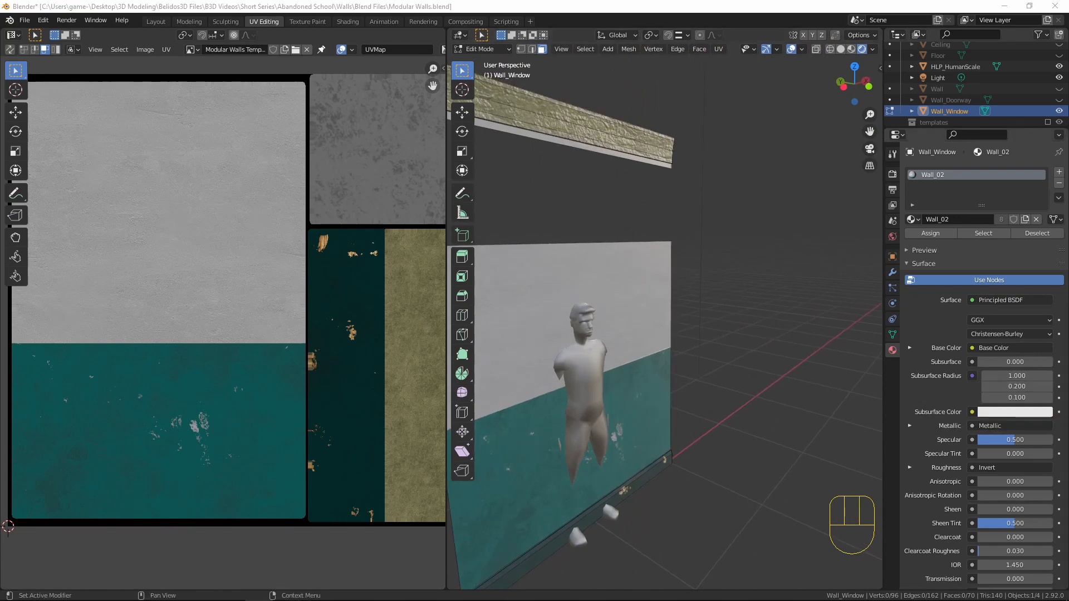
scroll(629, 259, "down", 2)
mouse_move(618, 261)
middle_mouse_down()
mouse_move(628, 259)
mouse_move(599, 257)
middle_mouse_up()
key("Tab")
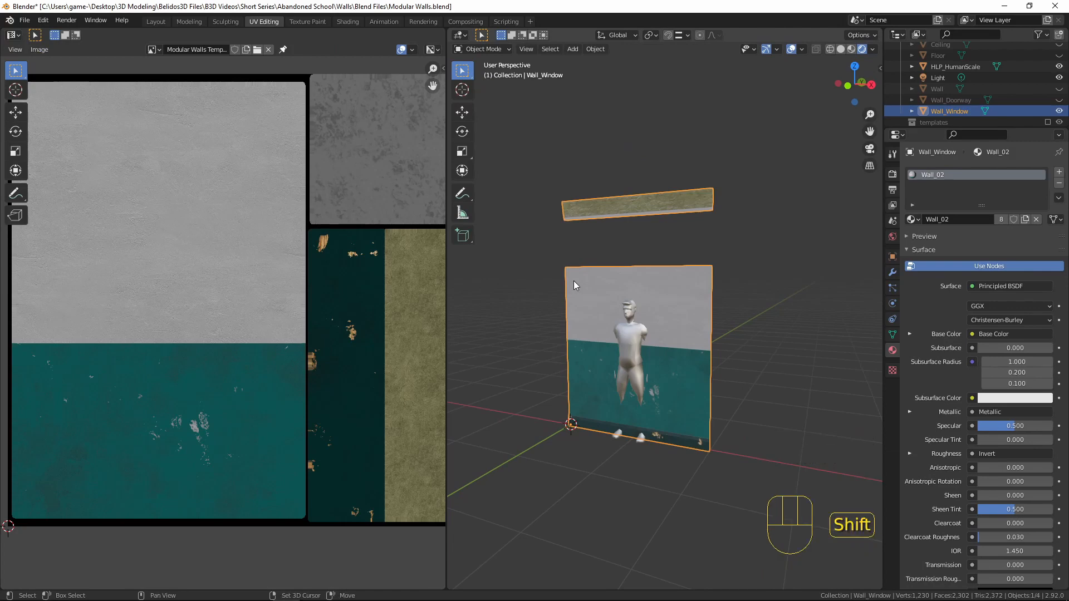
Add a cube mesh at the 3D cursor as the base for the window.
key("shift+a")
mouse_move(573, 281)
left_click(638, 296)
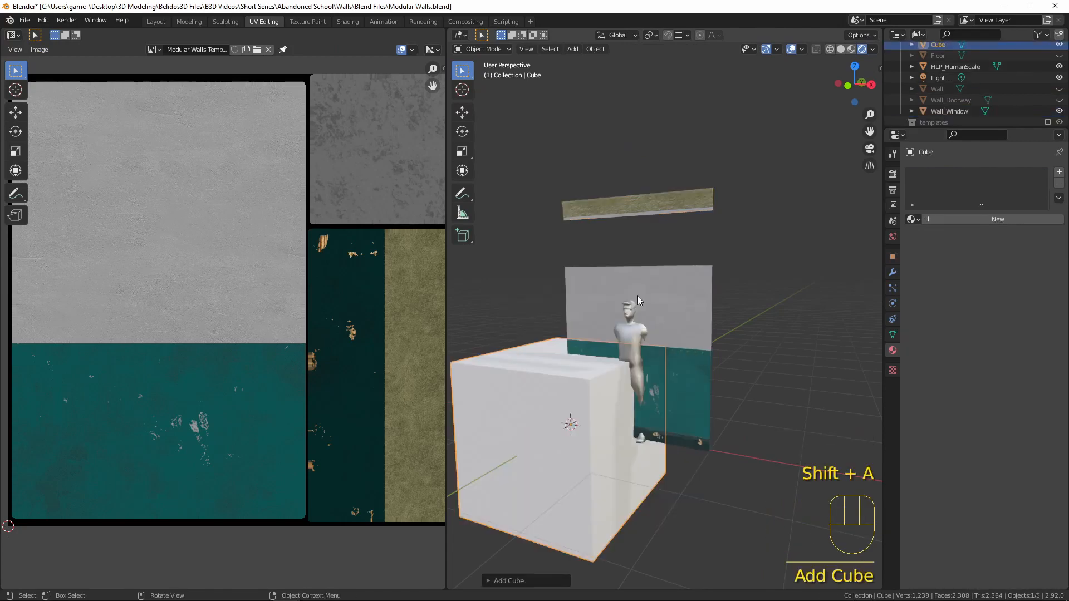
Move the cube's whole mesh along X with snapping until its sides line up with the wall's side edges.
key("KP_1")
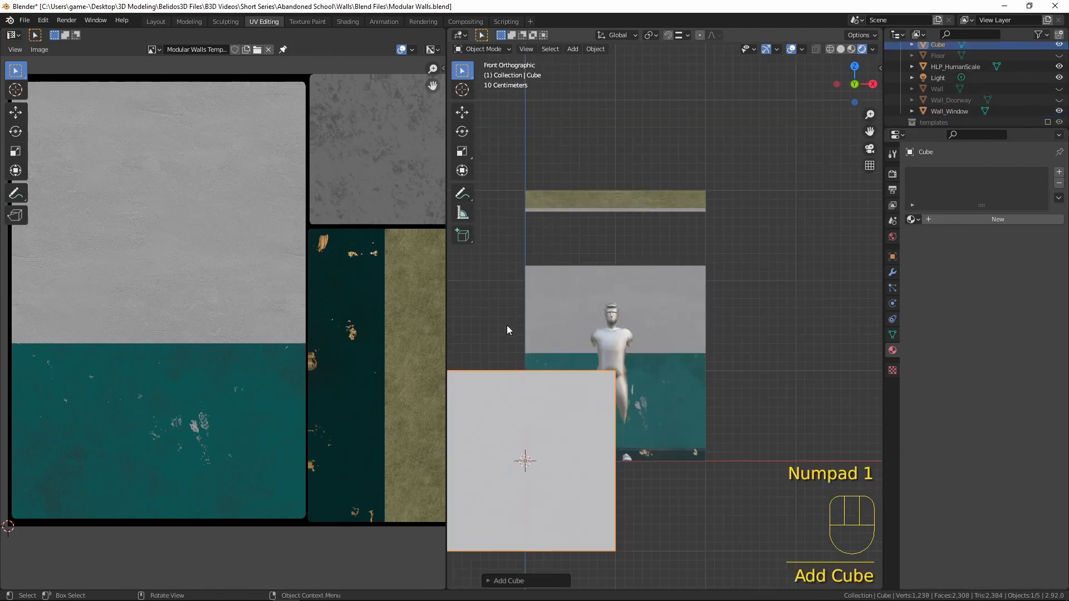
middle_click_drag(507, 329, 543, 322, "shift")
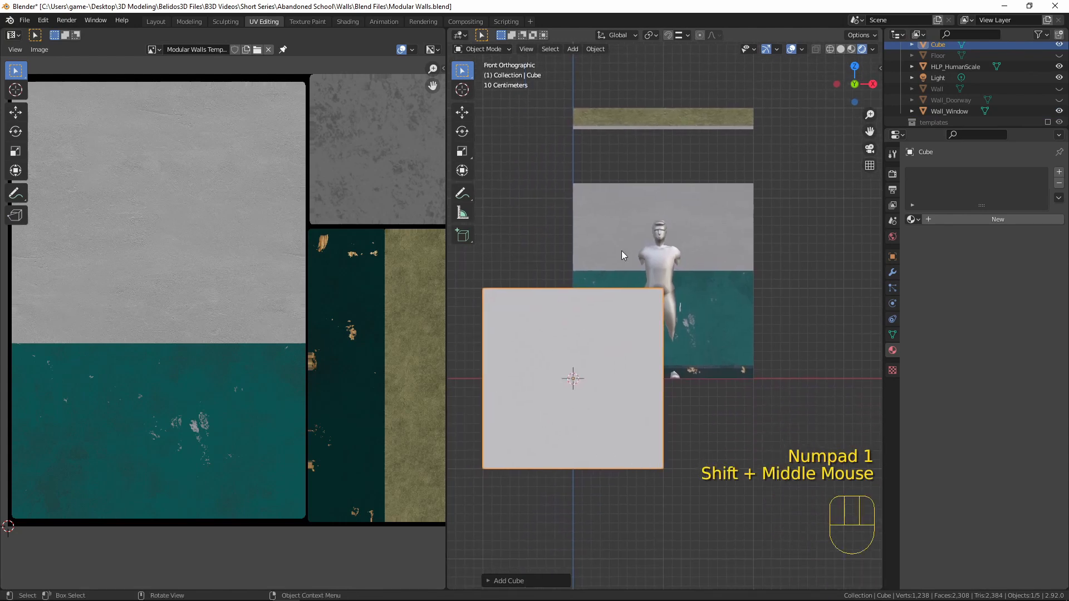
key("Tab")
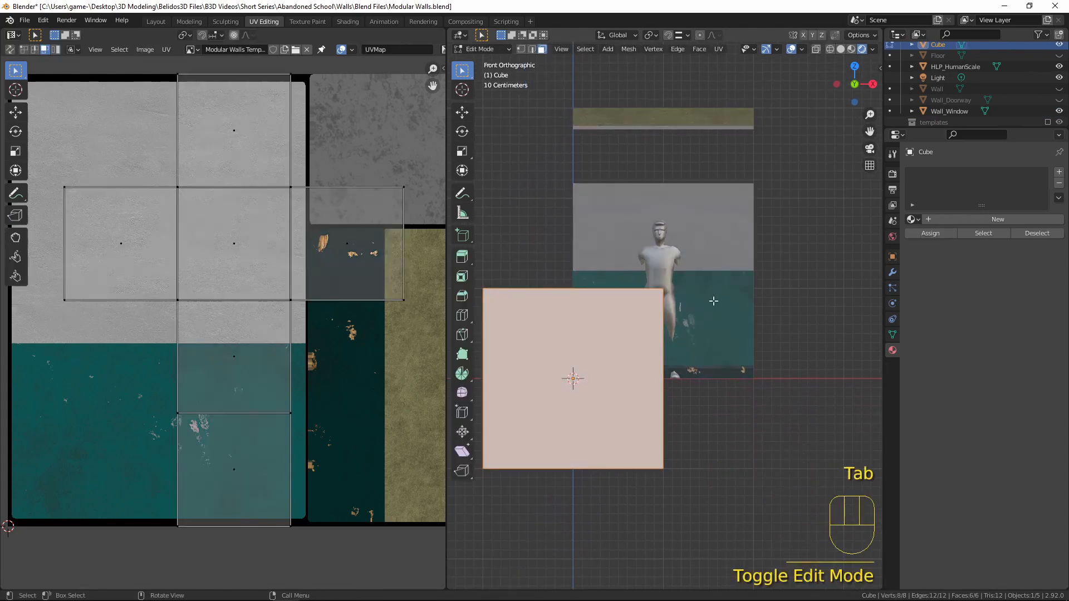
key("a")
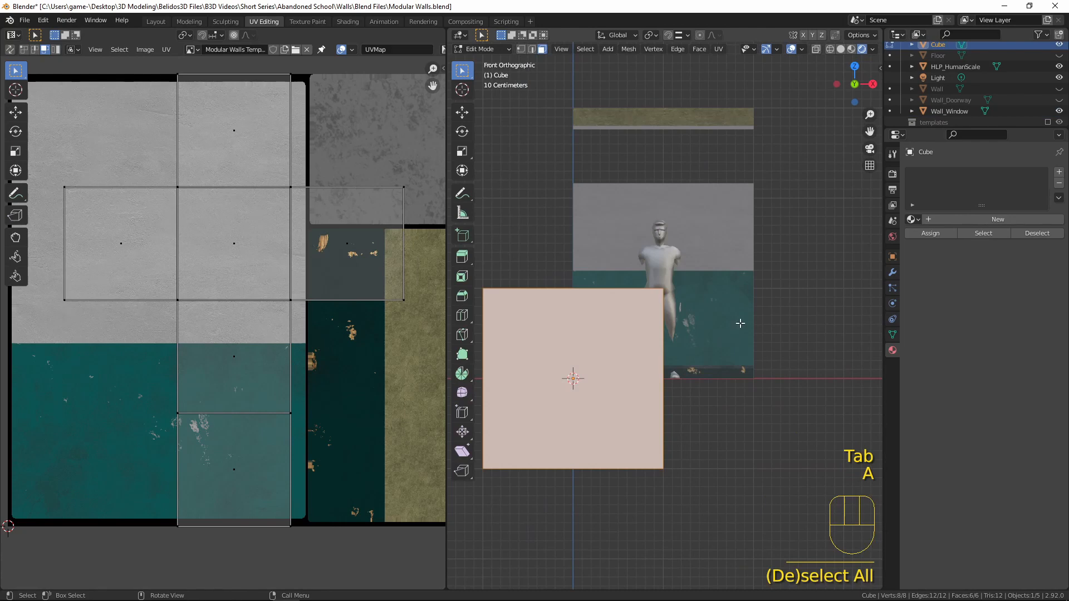
key("g")
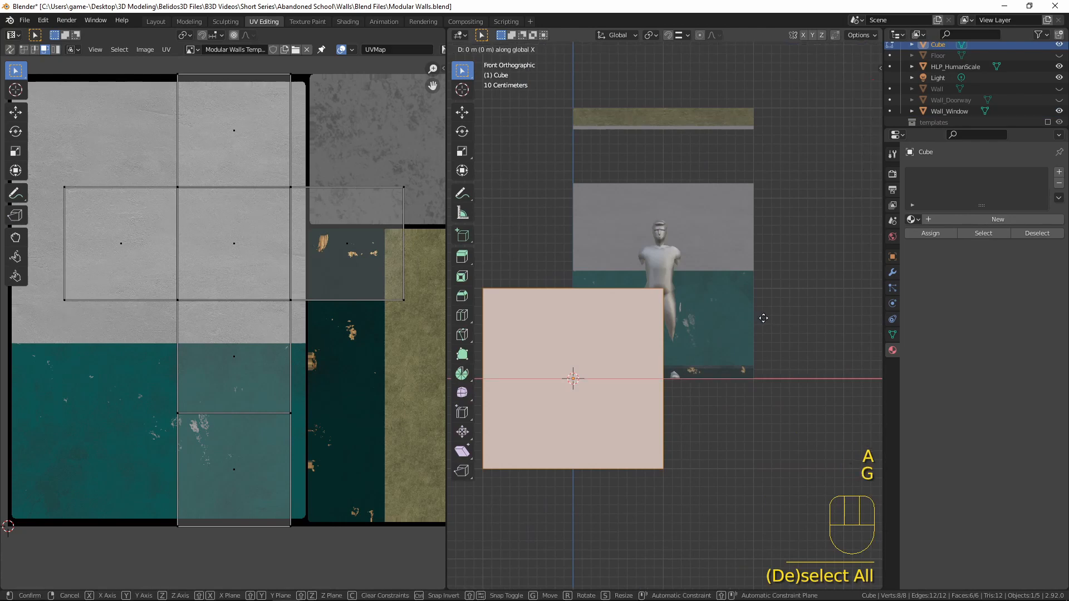
key("ctrl")
left_click(764, 318)
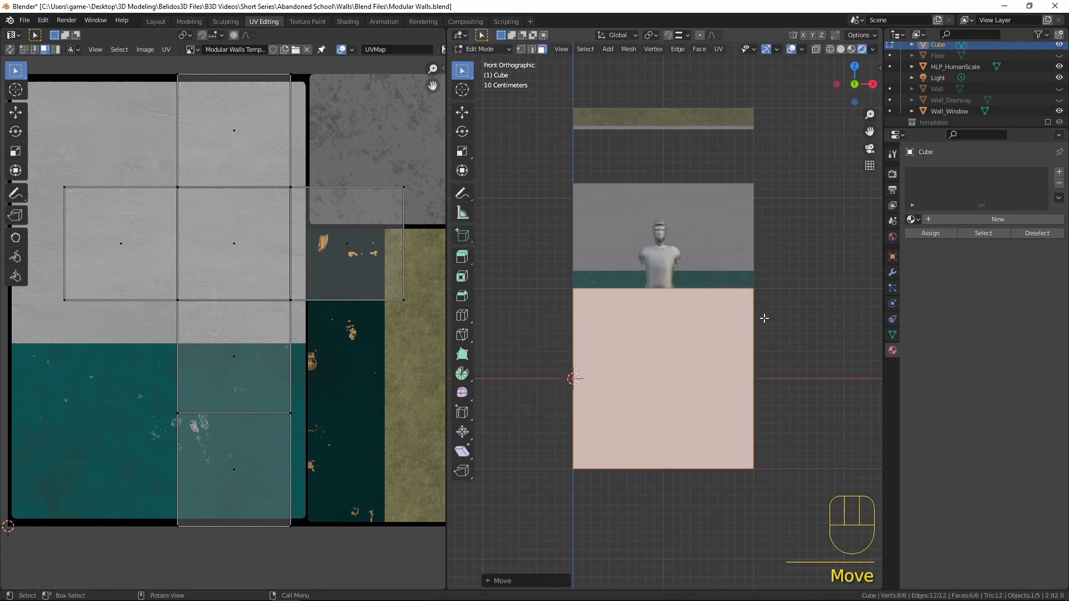
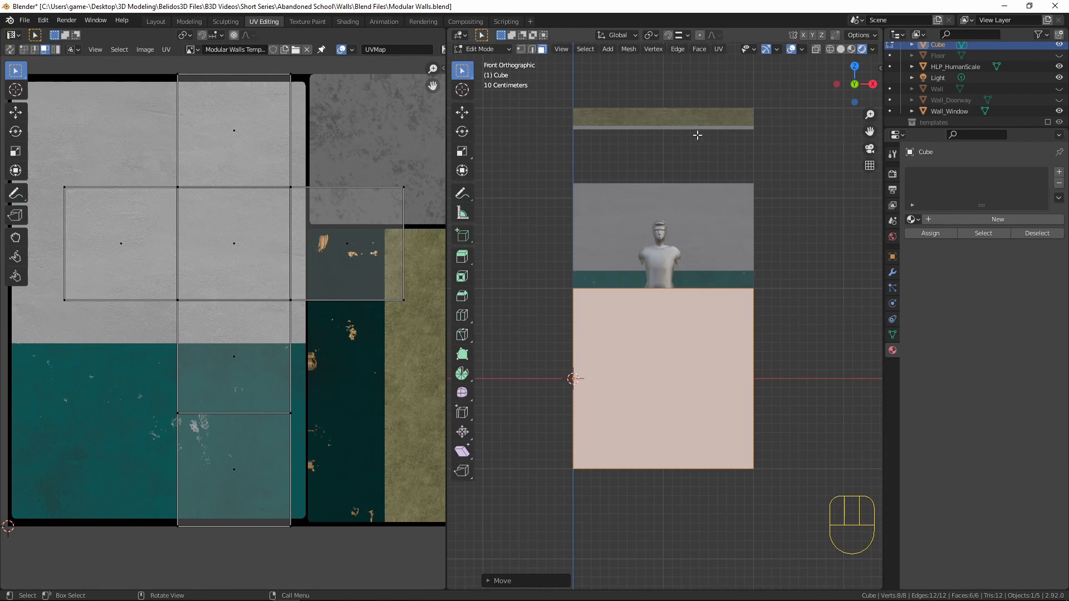
Raise the cube's mesh along Z with snapping until its top sits just below the upper wall strip.
key("g")
key("z")
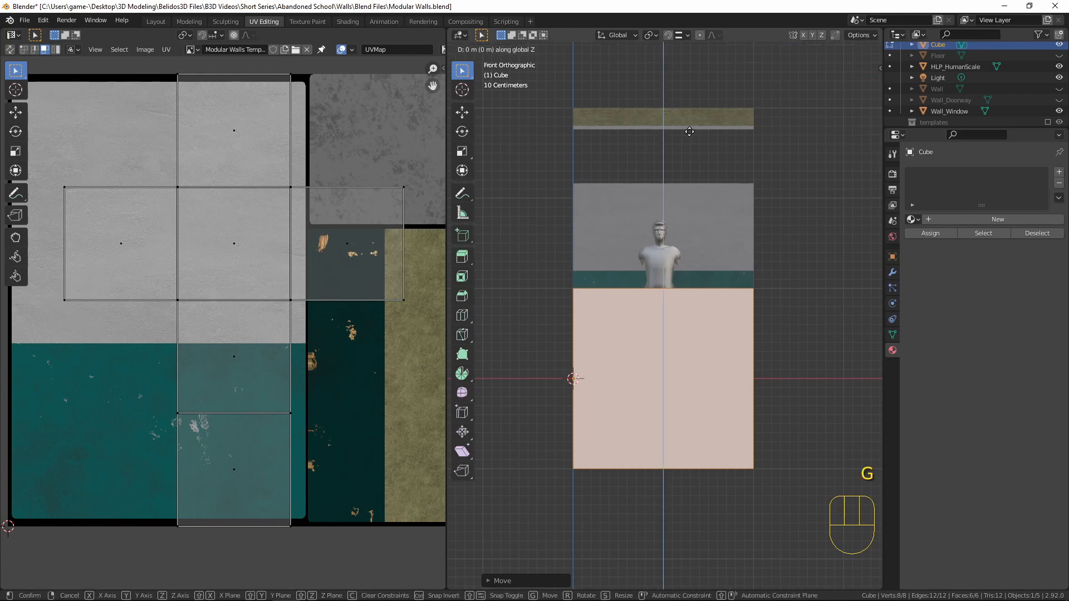
key("ctrl")
left_click(689, 131)
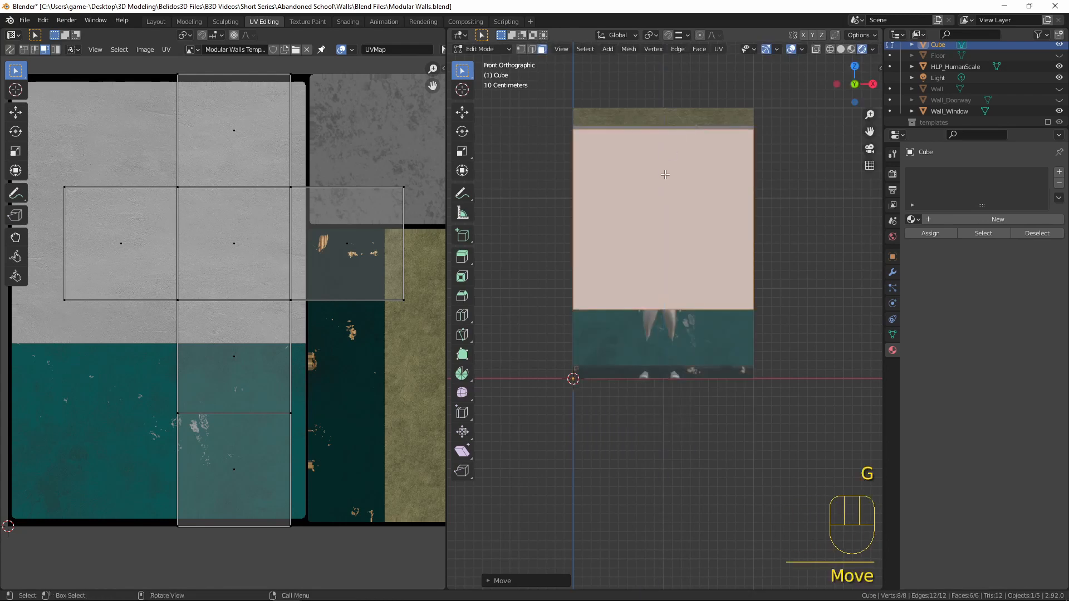
Raise the cube's bottom face 1.4 m along Z, snapping it to the lower edge of the wall's window opening.
middle_click_drag(690, 133, 706, 363)
left_click(666, 299)
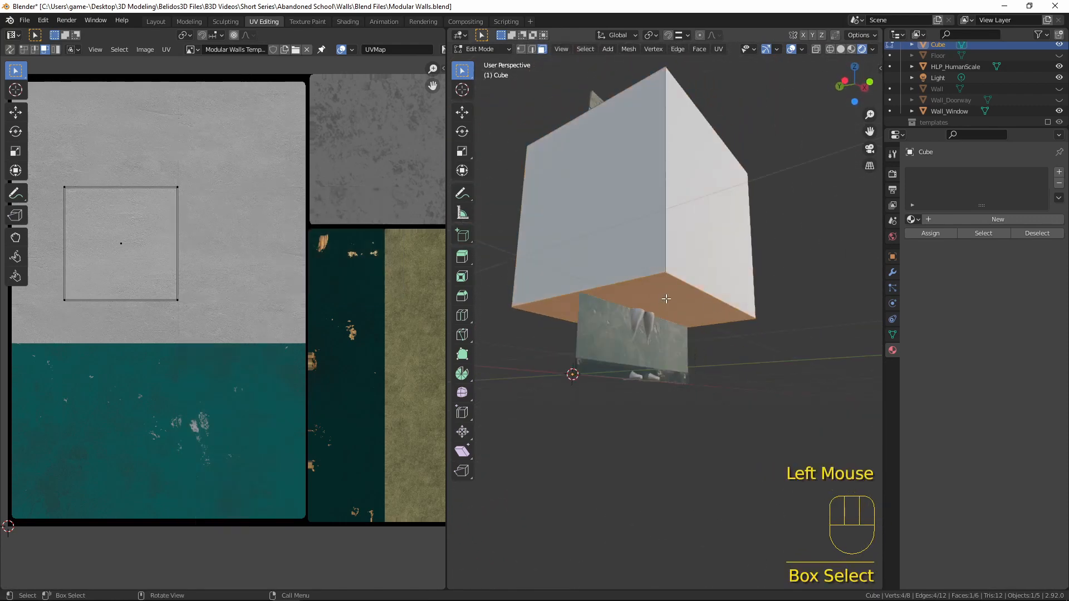
key("KP_1")
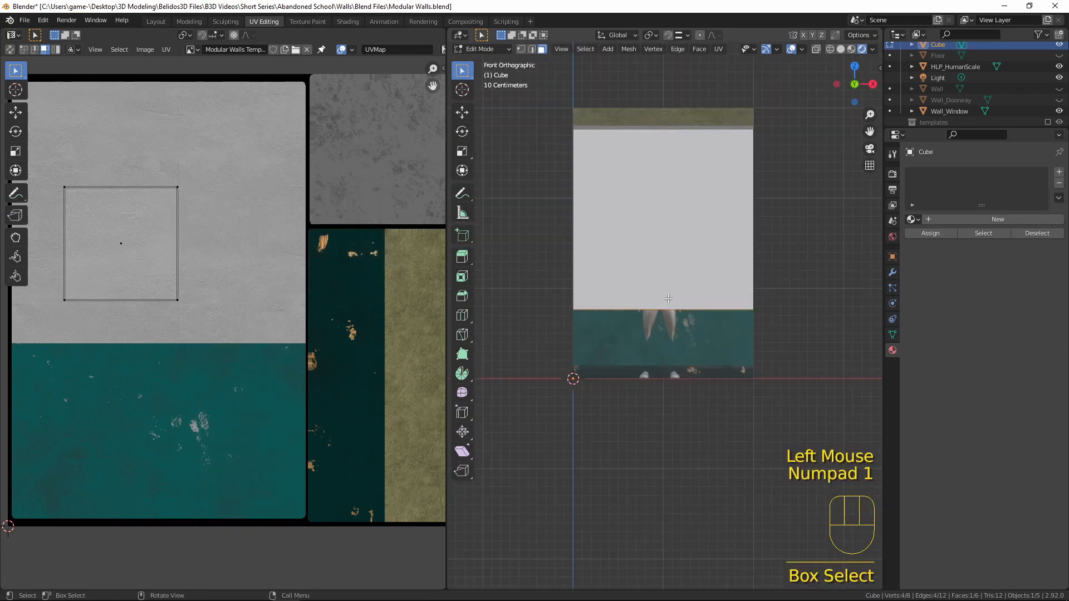
scroll(716, 278, "up", 1)
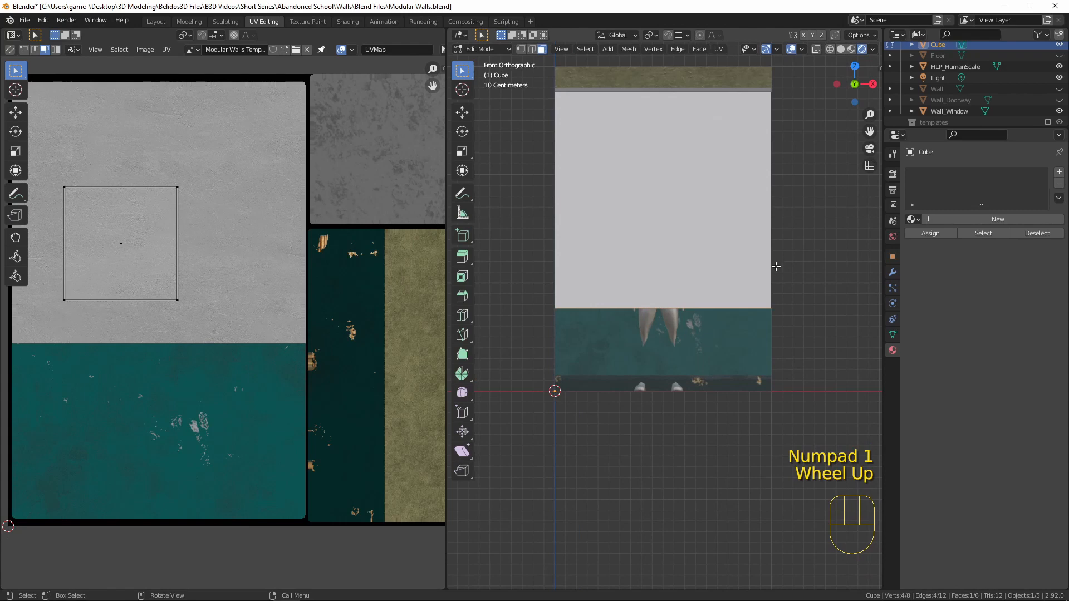
key("shift+z")
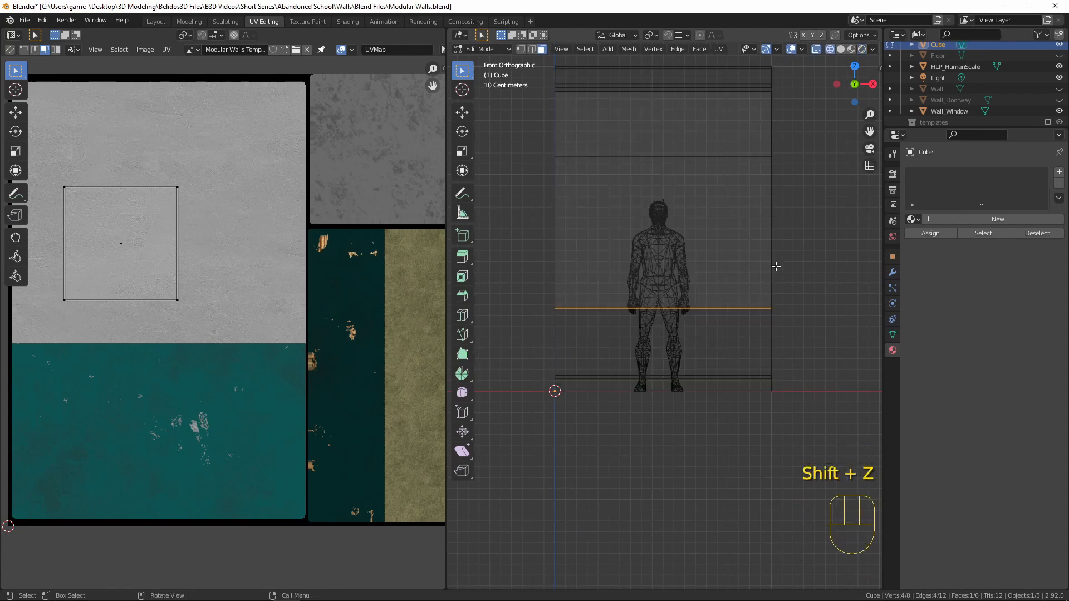
key("g")
key("z")
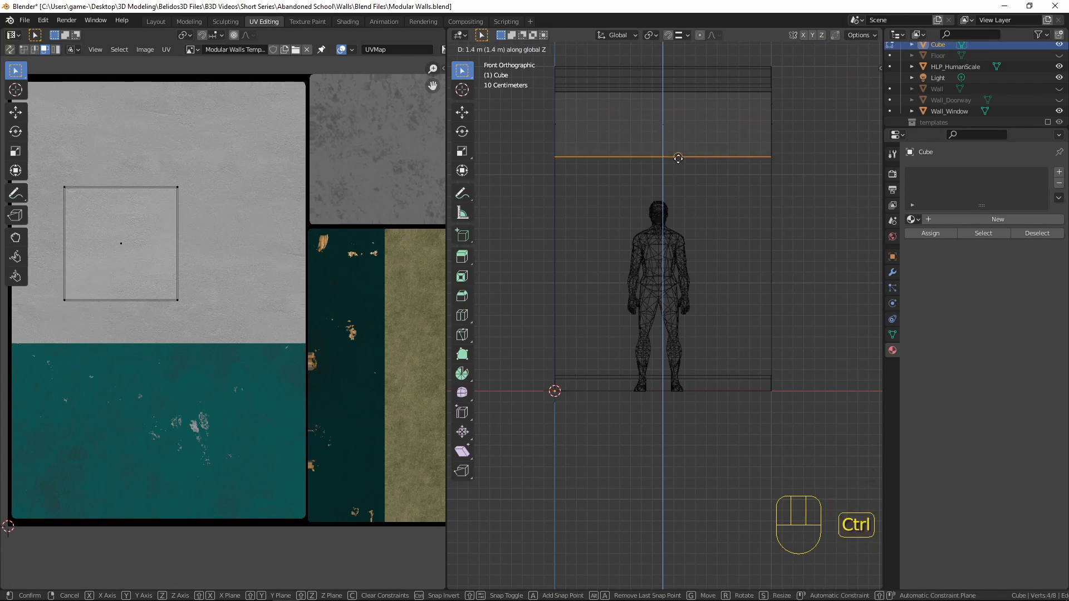
left_click(678, 158, "ctrl")
scroll(679, 159, "down", 2)
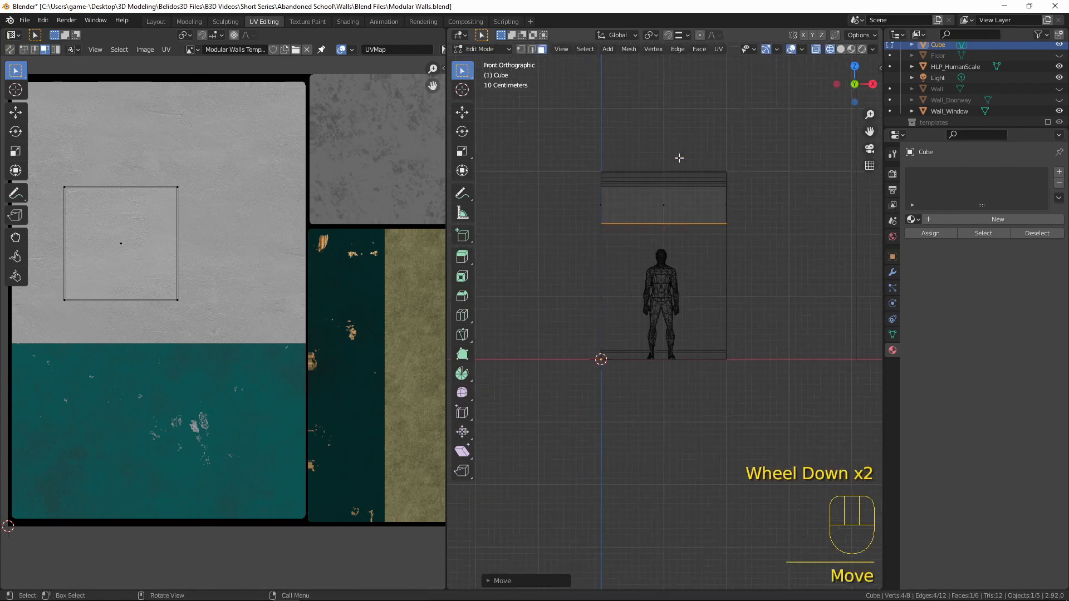
key("shift+z")
Select the entire linked cube mesh and scale it down along Y to reduce its depth.
mouse_move(677, 163)
middle_mouse_down()
mouse_move(737, 229)
mouse_move(657, 267)
mouse_move(570, 220)
mouse_move(513, 225)
mouse_move(520, 232)
mouse_move(638, 184)
middle_mouse_up()
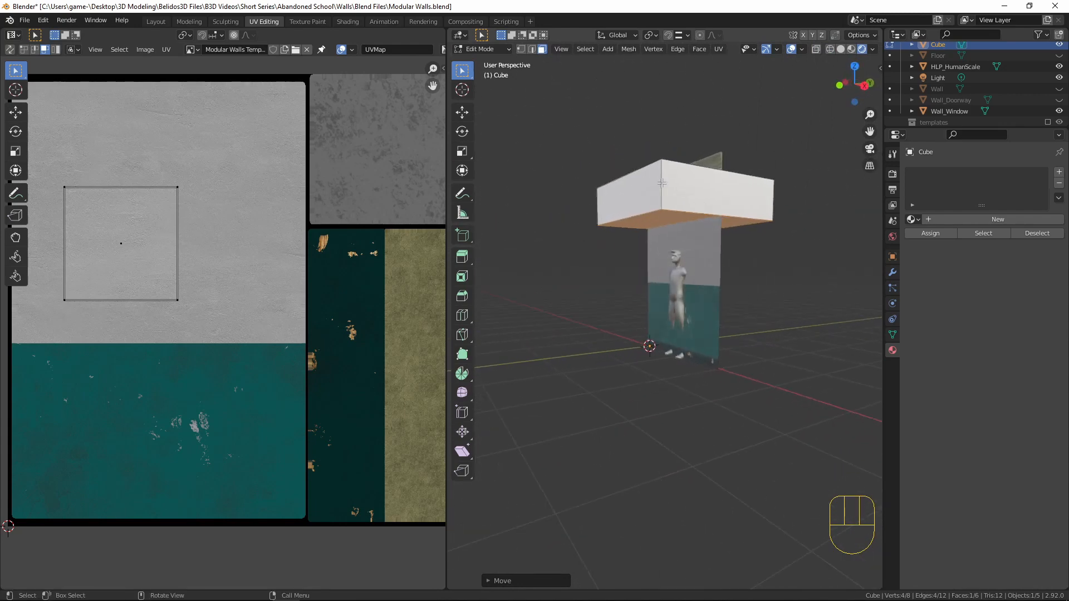
key("l")
middle_click_drag(763, 267, 763, 349, "shift")
scroll(759, 362, "up", 1)
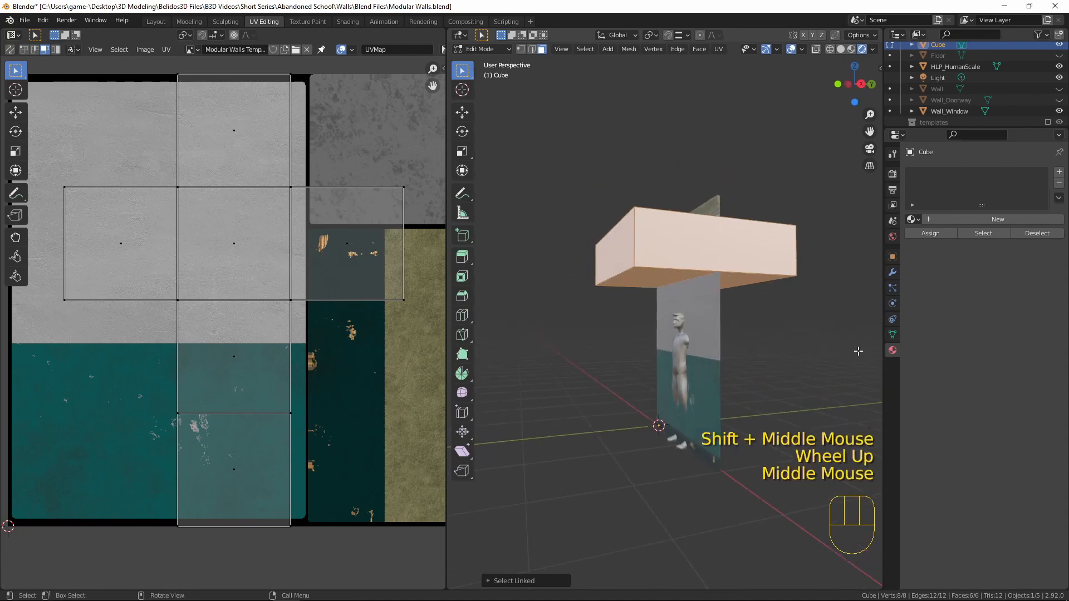
key("s")
key("y")
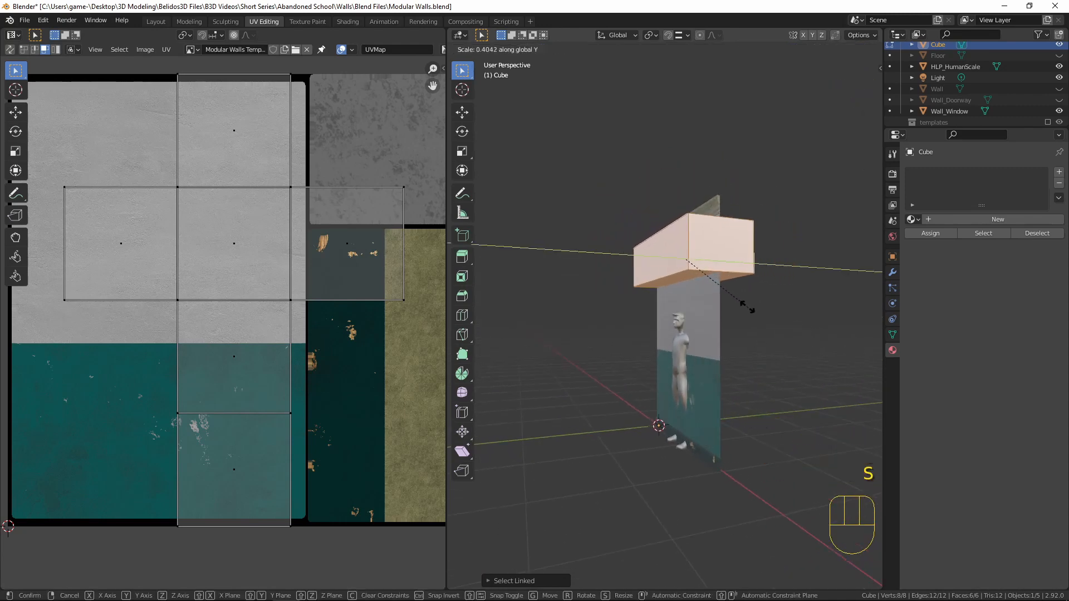
left_click(738, 285)
scroll(795, 281, "up", 3)
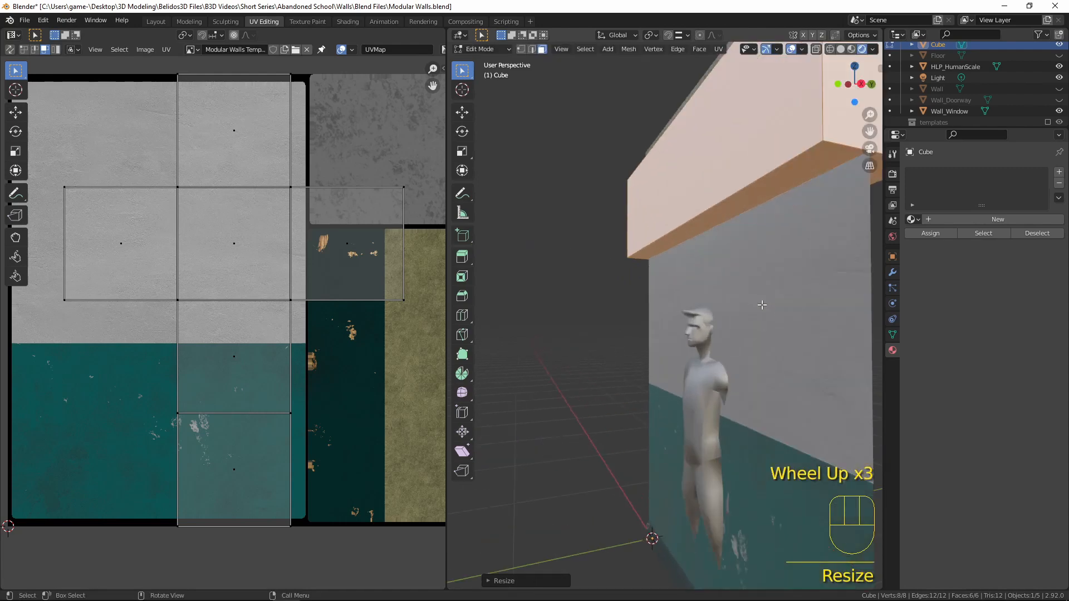
middle_click_drag(796, 282, 763, 291, "shift")
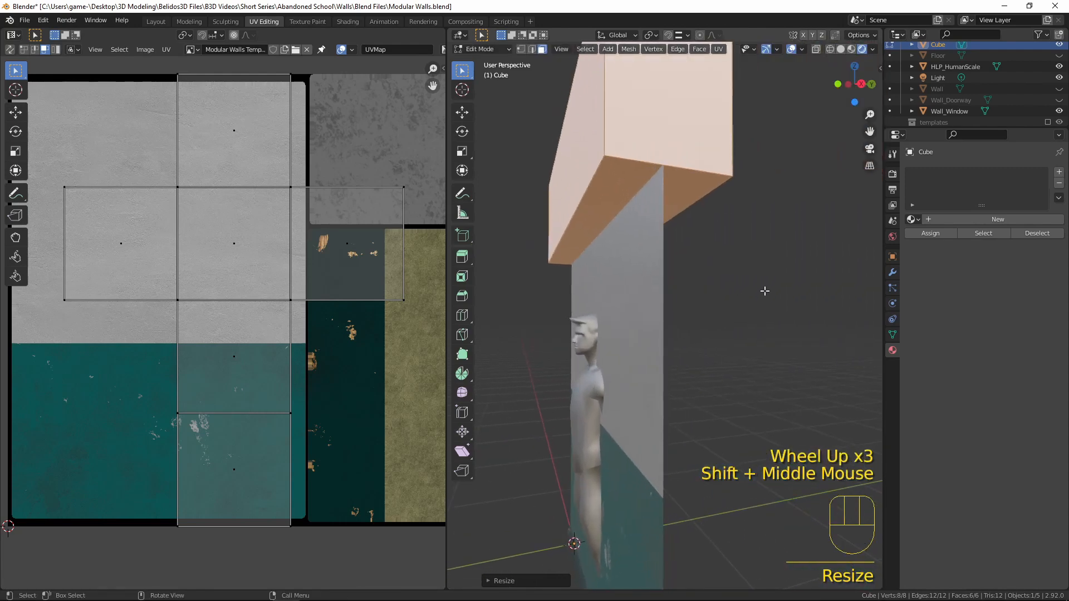
Scale the cube mesh further along Y until it is a thin slab slightly thicker than the wall, and clear the selection.
key("s")
key("y")
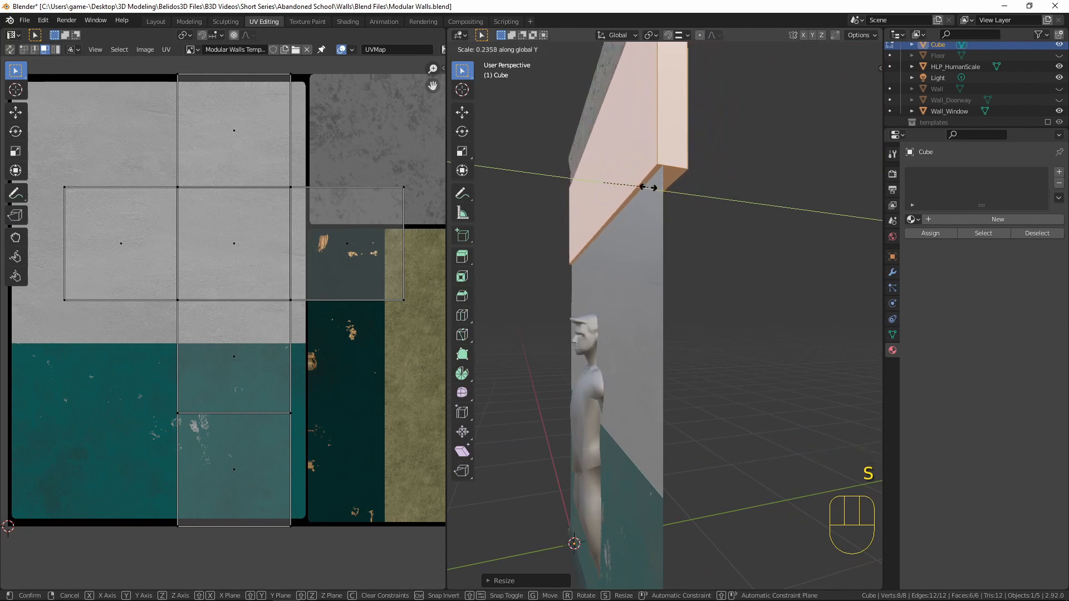
left_click(646, 184)
middle_click_drag(687, 241, 676, 227)
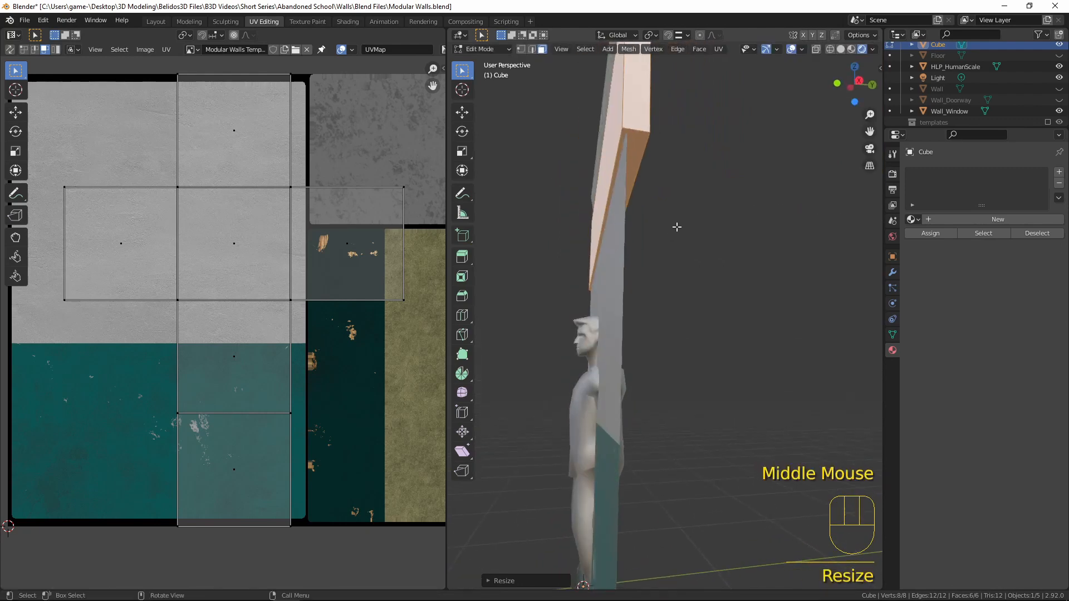
key("s")
key("y")
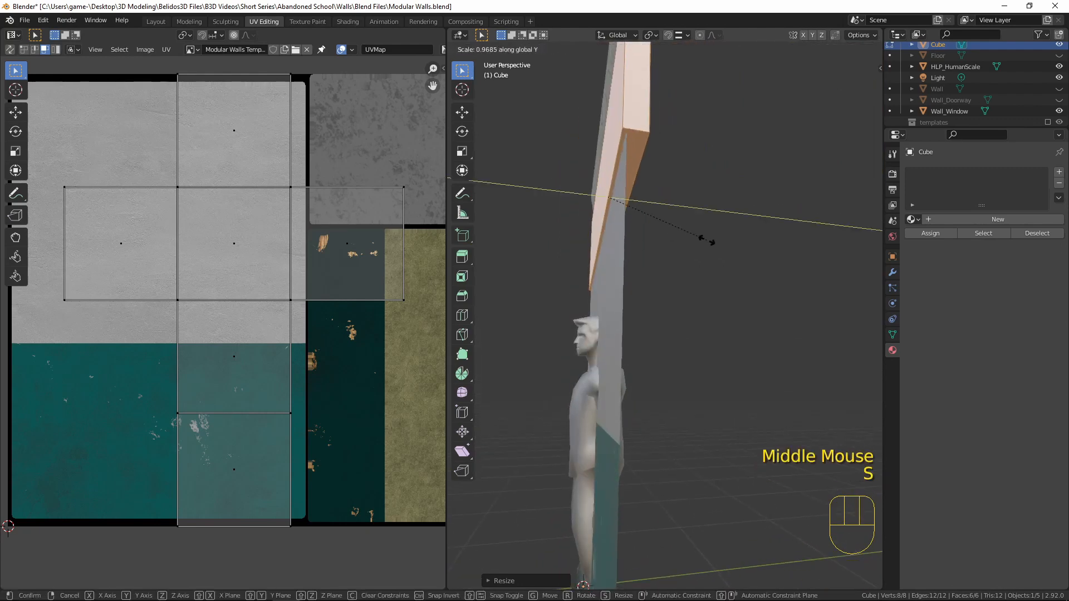
left_click(702, 240)
middle_click_drag(699, 238, 725, 261)
key("a")
key("a")
scroll(725, 270, "down", 2)
key("KP_1")
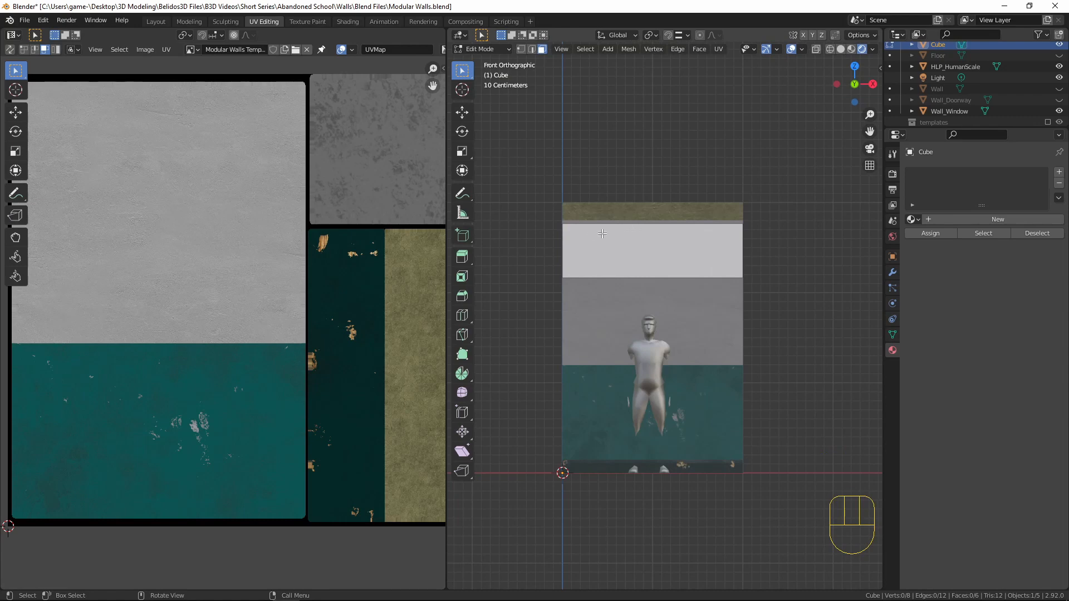
key("ctrl+r")
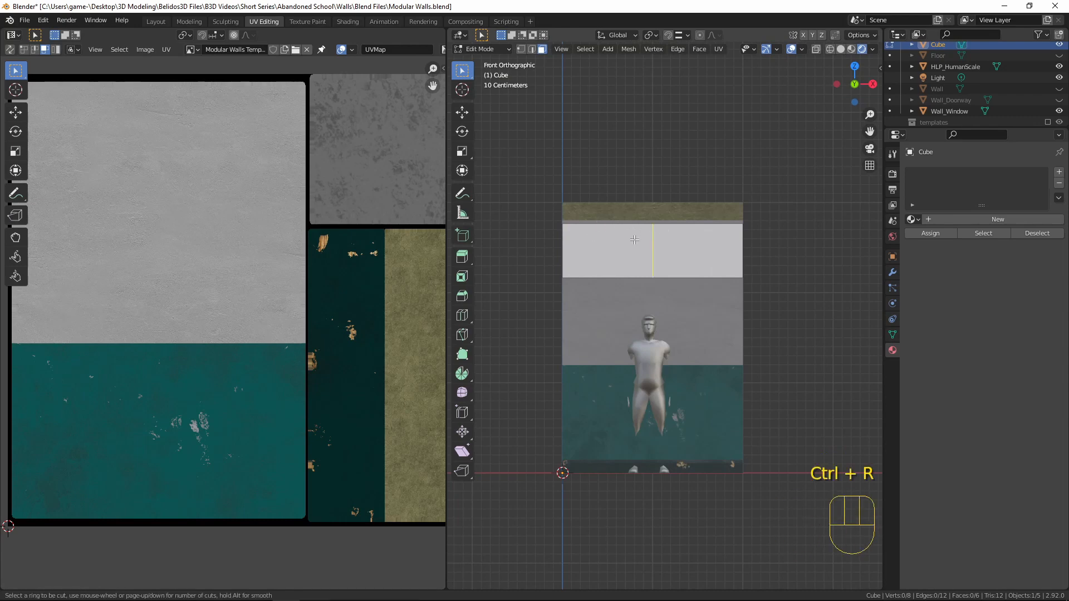
left_click(632, 239)
right_click(564, 271)
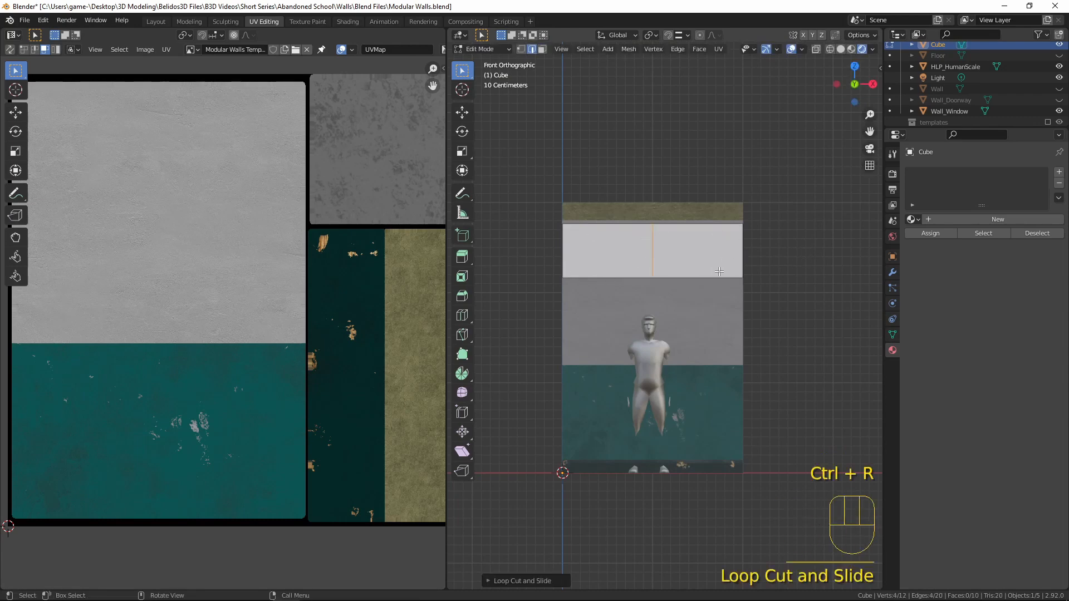
scroll(721, 275, "up", 3)
key("ctrl")
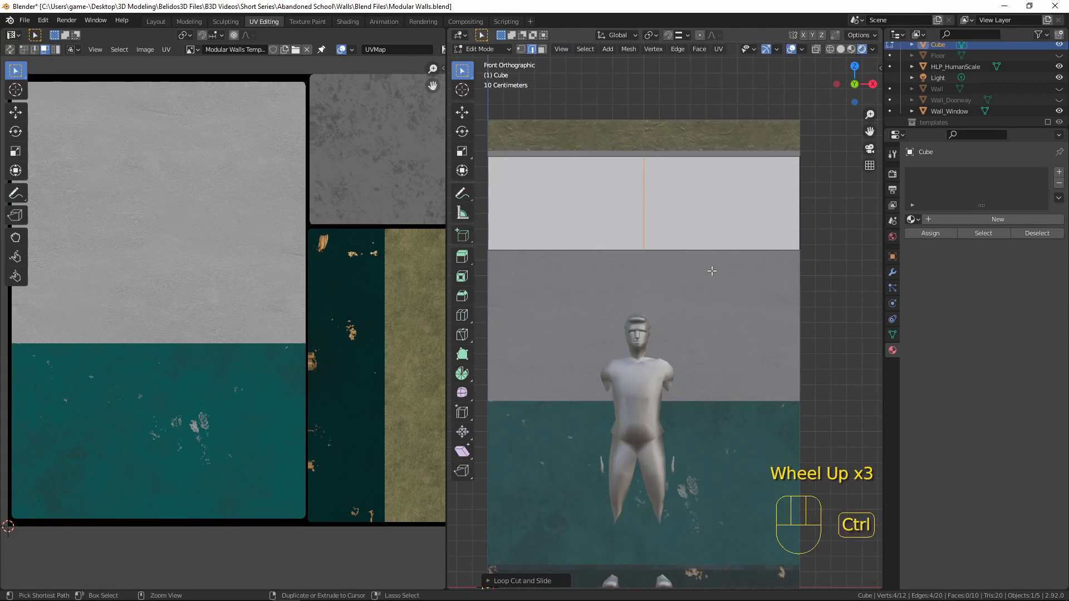
key("ctrl+z")
Add two evenly spaced vertical loop cuts to the window block, dividing it into three equal panels.
key("ctrl+r")
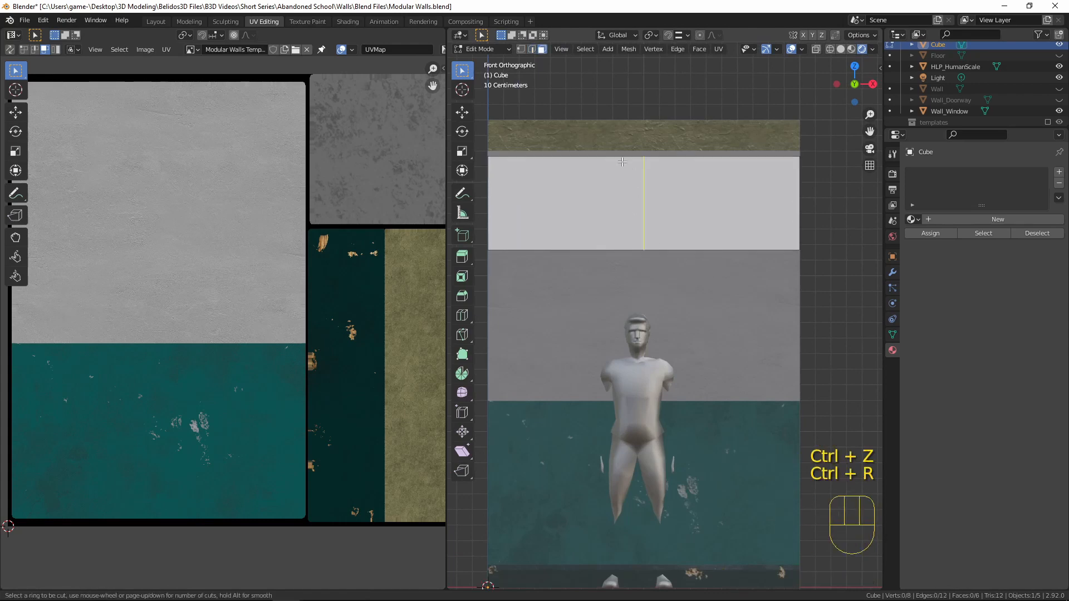
scroll(622, 161, "up", 1)
left_click(622, 161)
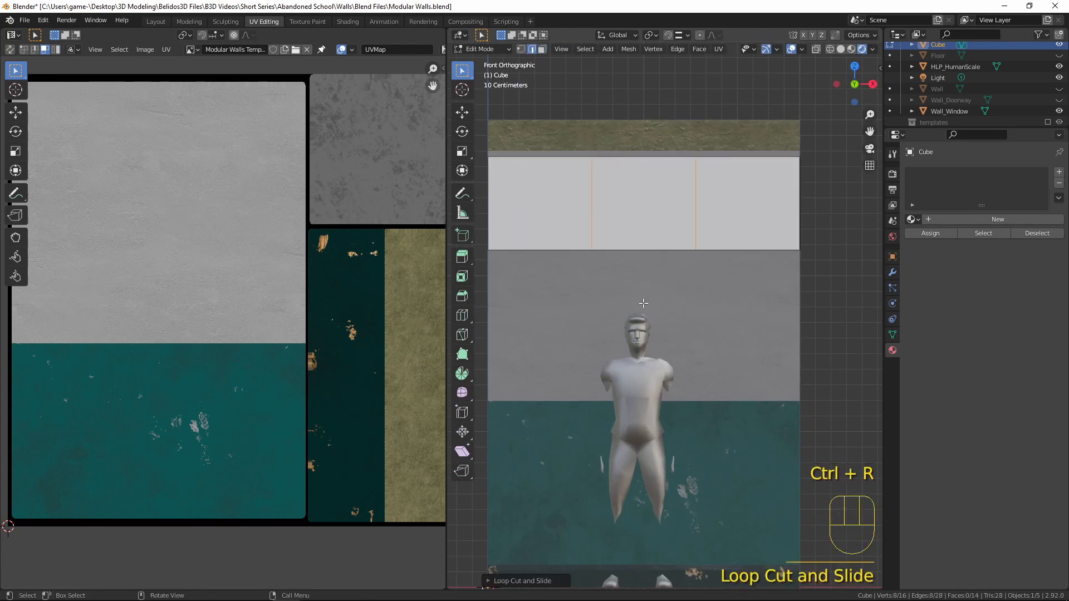
scroll(644, 303, "down", 1)
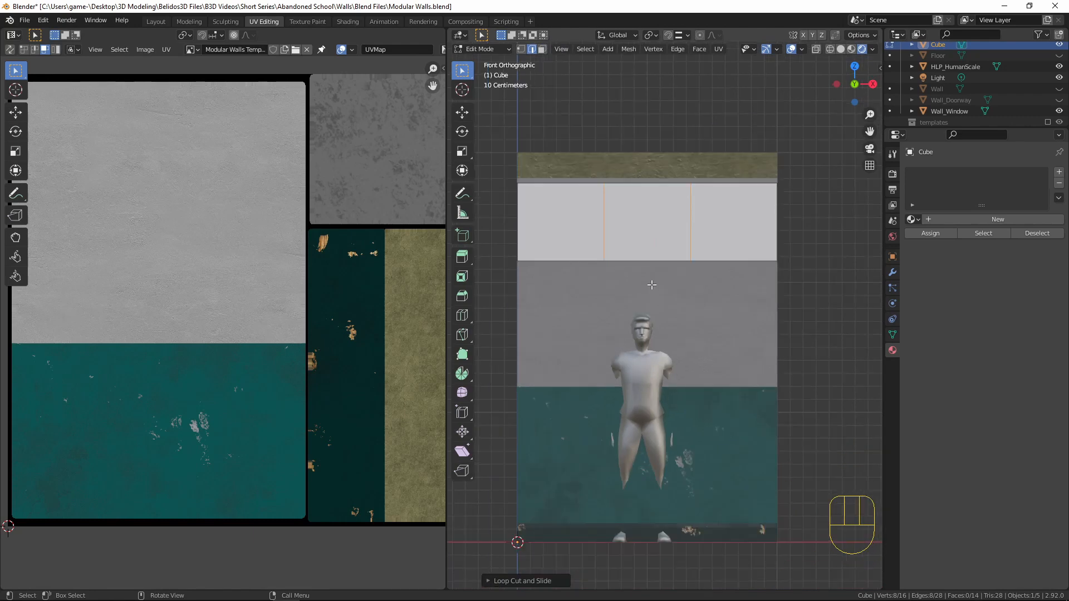
scroll(651, 285, "down", 1)
Select the three front panel faces and the three matching back panel faces of the window block.
middle_click_drag(652, 285, 639, 261)
key("3")
left_click(607, 261)
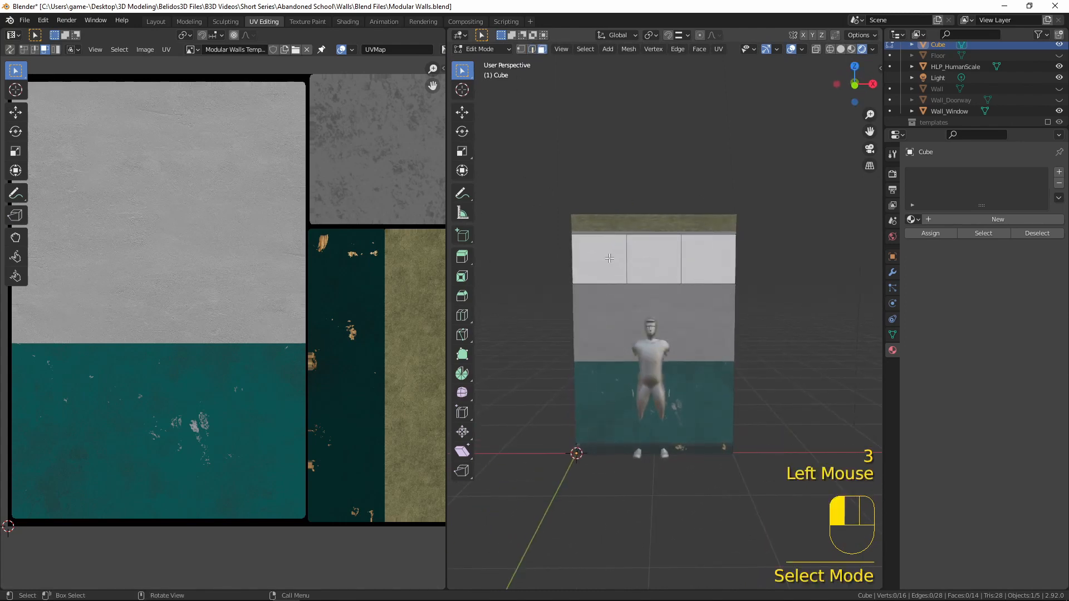
left_click(653, 259, "shift")
left_click(707, 259, "shift")
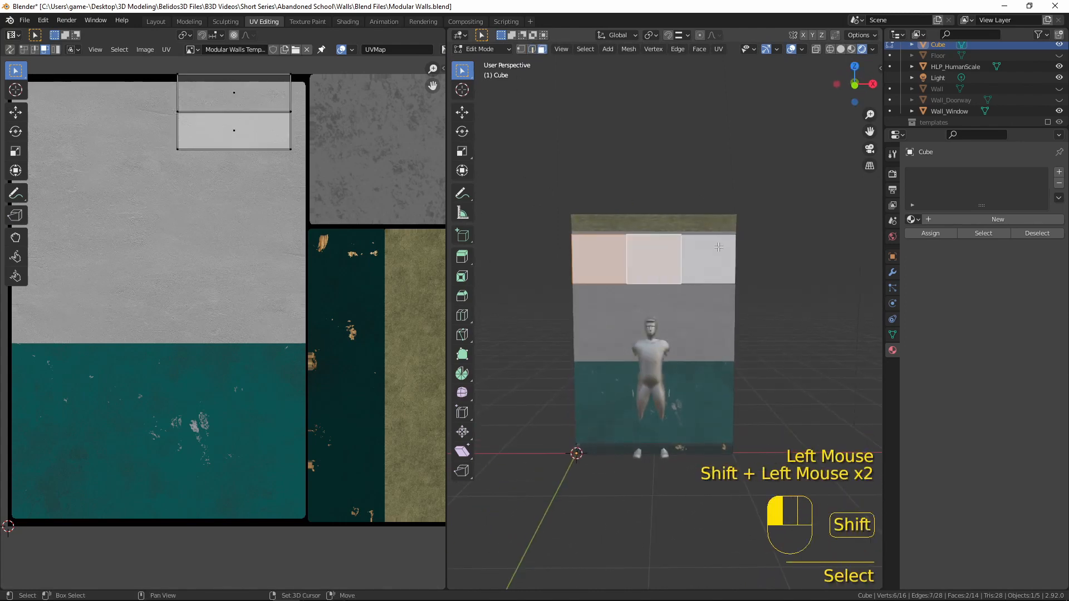
middle_click_drag(707, 259, 592, 299)
left_click(615, 261, "shift")
left_click(657, 259, "shift")
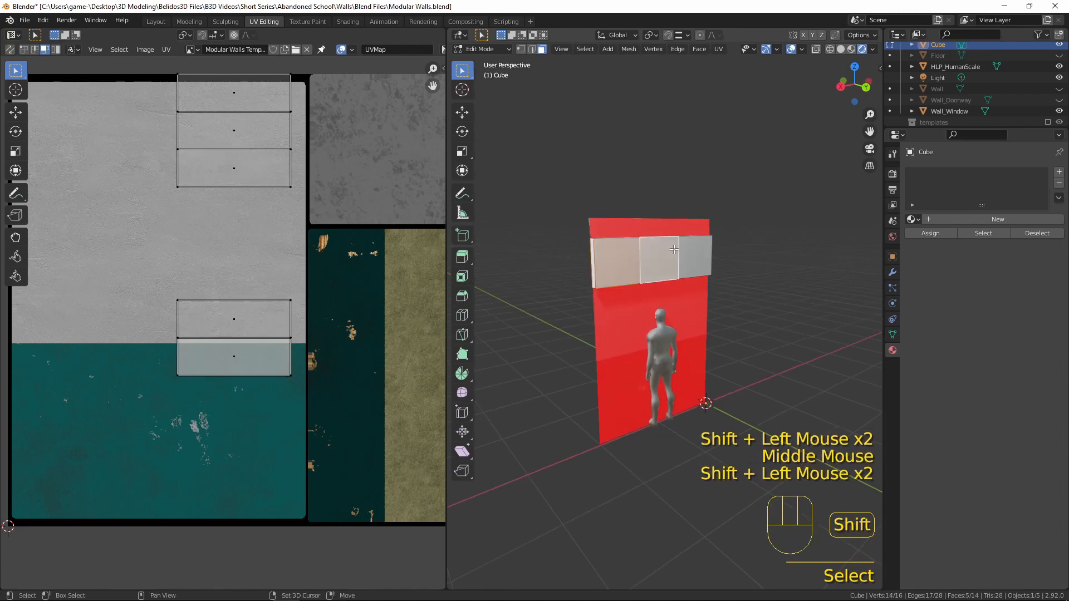
left_click(708, 255, "shift")
left_click(704, 255, "shift")
middle_click_drag(703, 256, 739, 346)
scroll(730, 312, "up", 3)
scroll(739, 346, "down", 1)
scroll(739, 346, "down", 1)
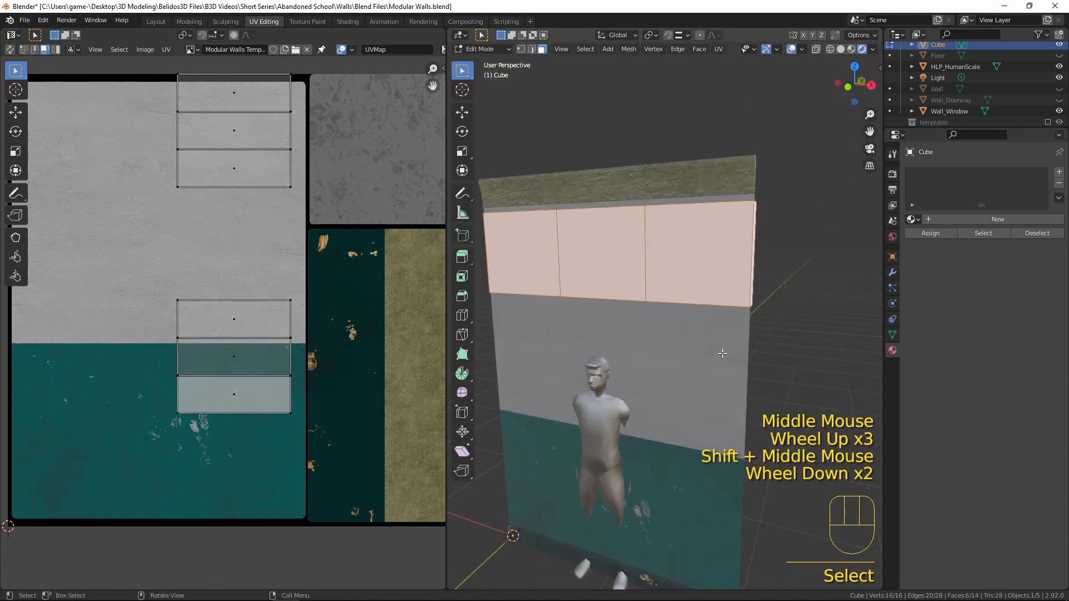
key("i")
key("shift")
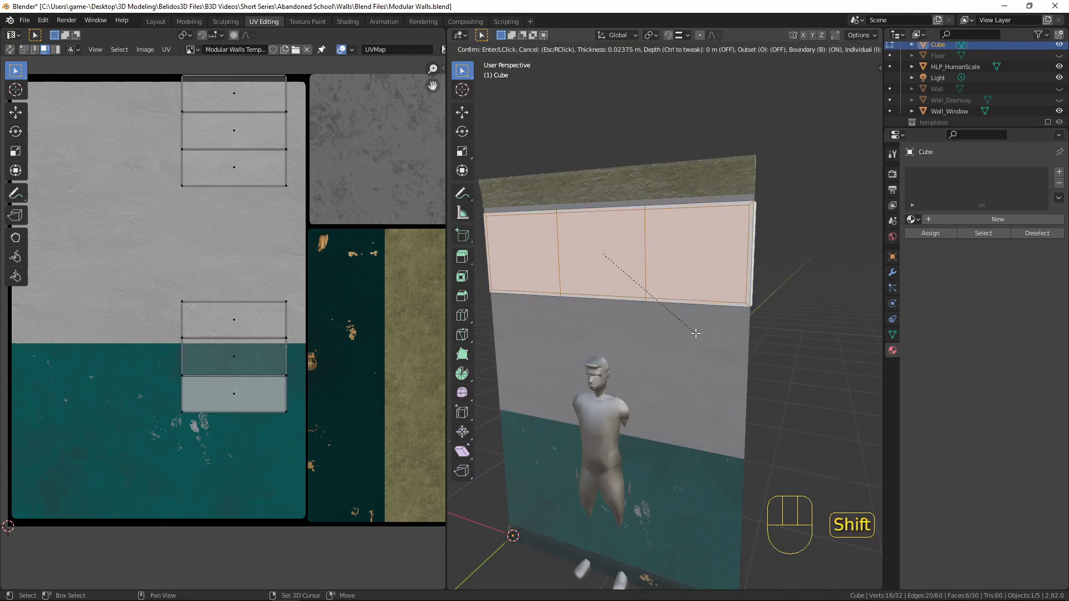
left_click(696, 333)
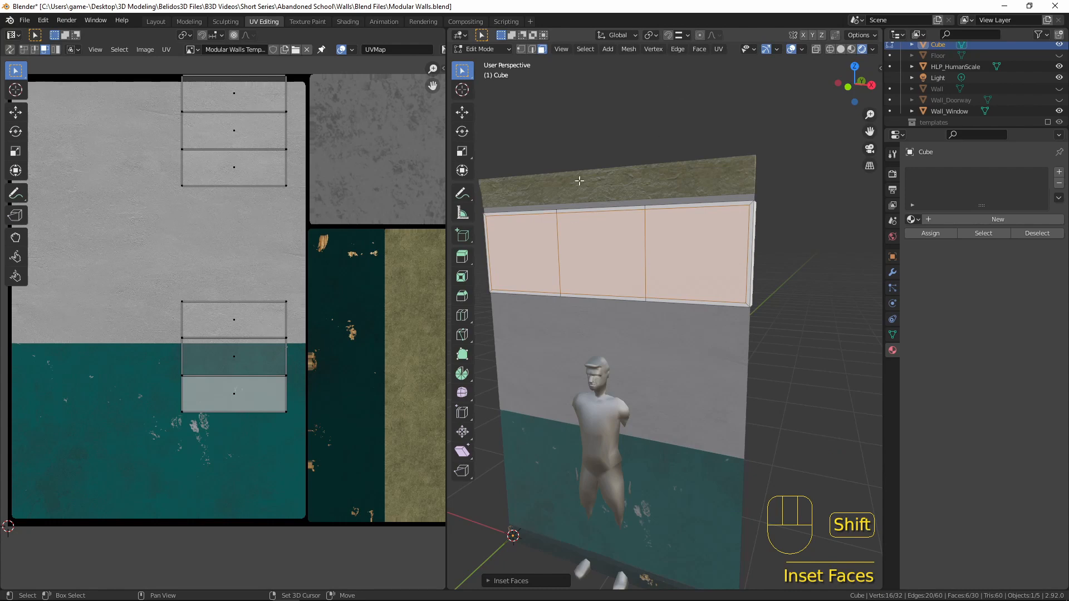
middle_click_drag(668, 342, 682, 291)
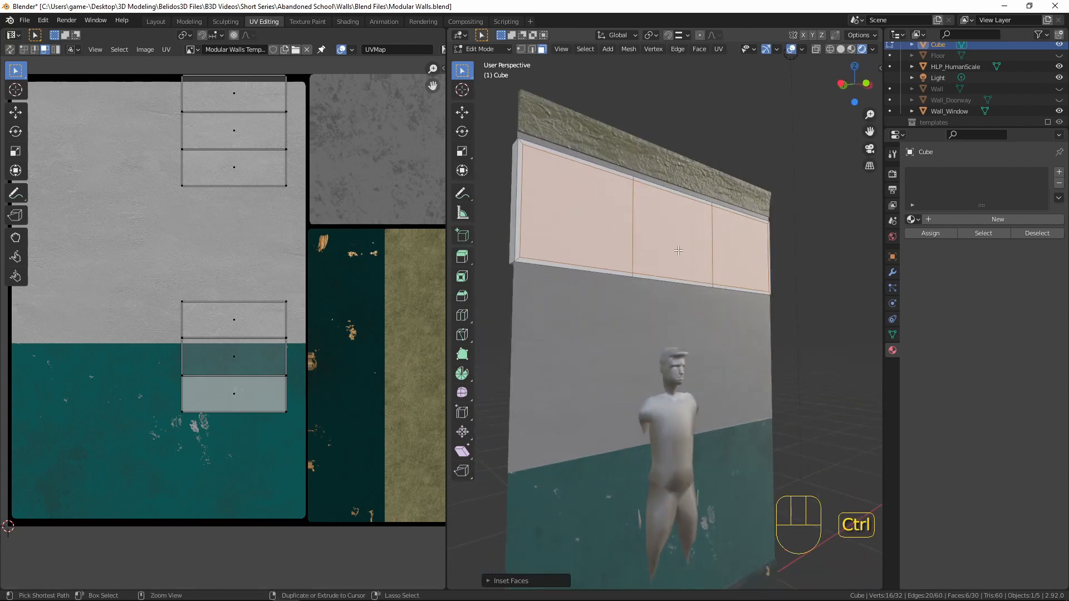
key("ctrl+z")
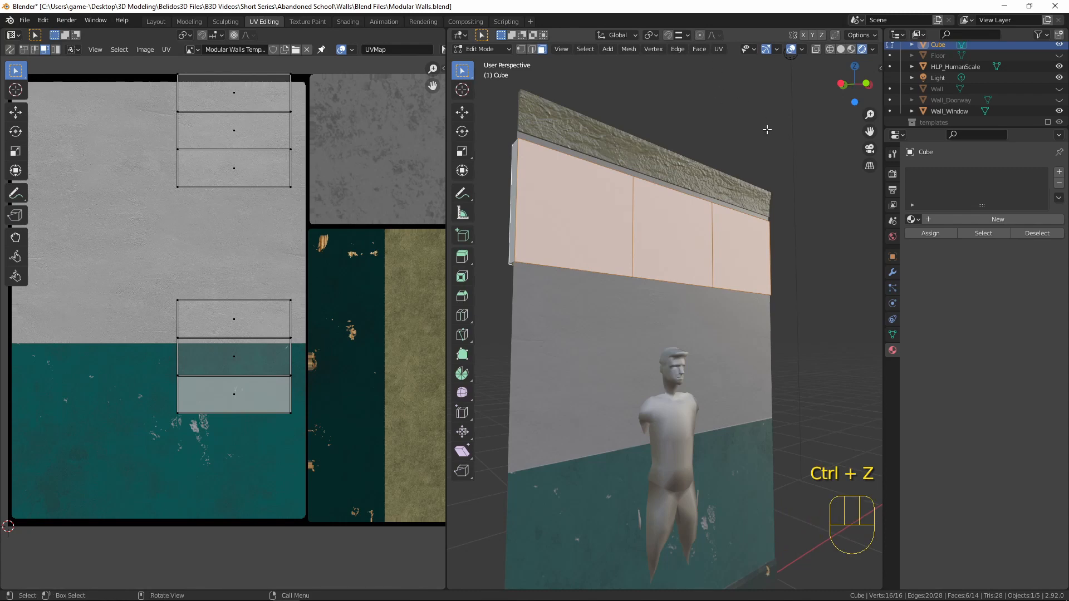
Inset the six selected panel faces individually by about 0.024 m to form a frame around each pane.
middle_click_drag(767, 130, 746, 266)
key("i")
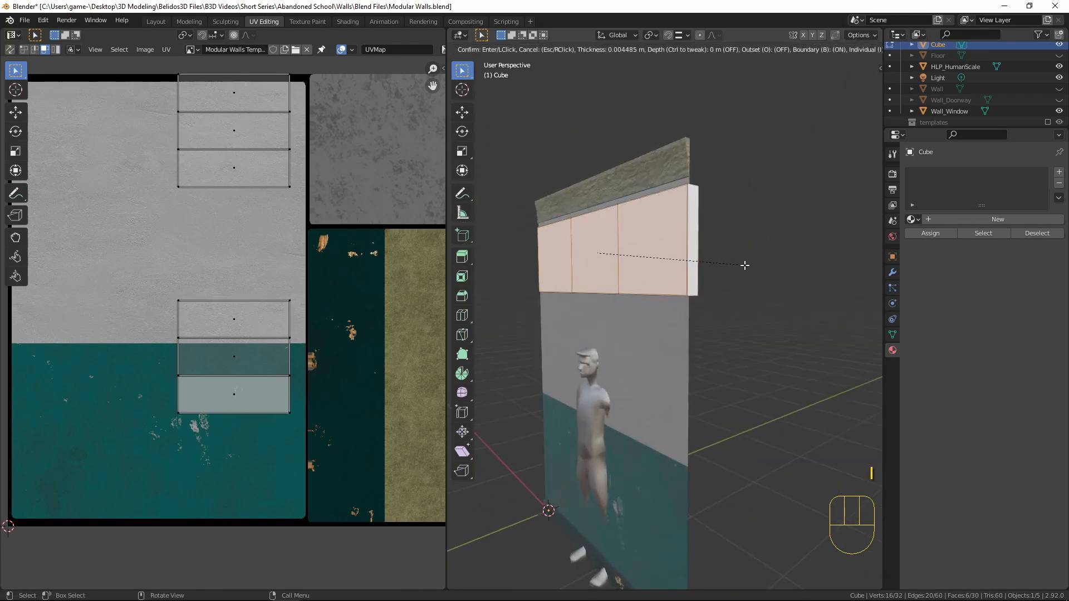
key("i")
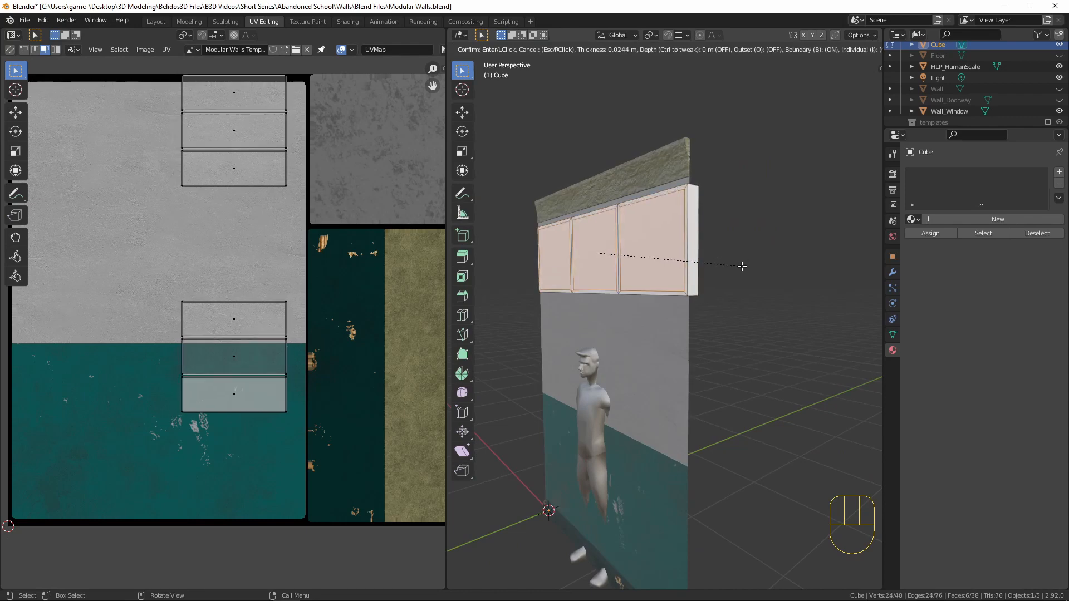
left_click(743, 266)
Extrude the six selected pane faces in place and scale them inward along Y to recess them behind the frame.
middle_click_drag(742, 267, 778, 279)
scroll(776, 273, "down", 2)
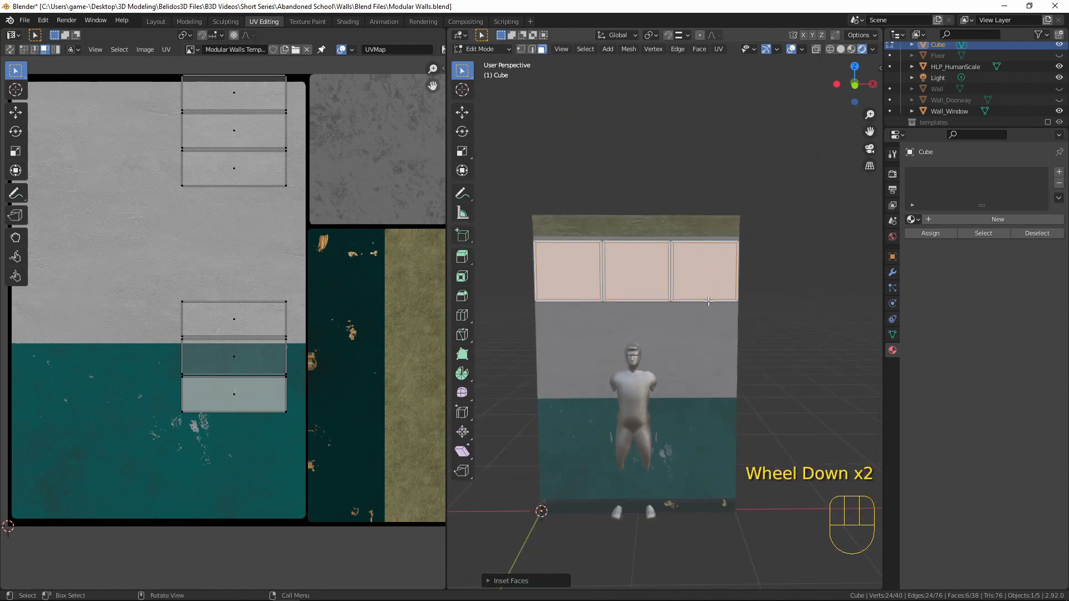
middle_click_drag(708, 301, 651, 303)
scroll(673, 315, "up", 1)
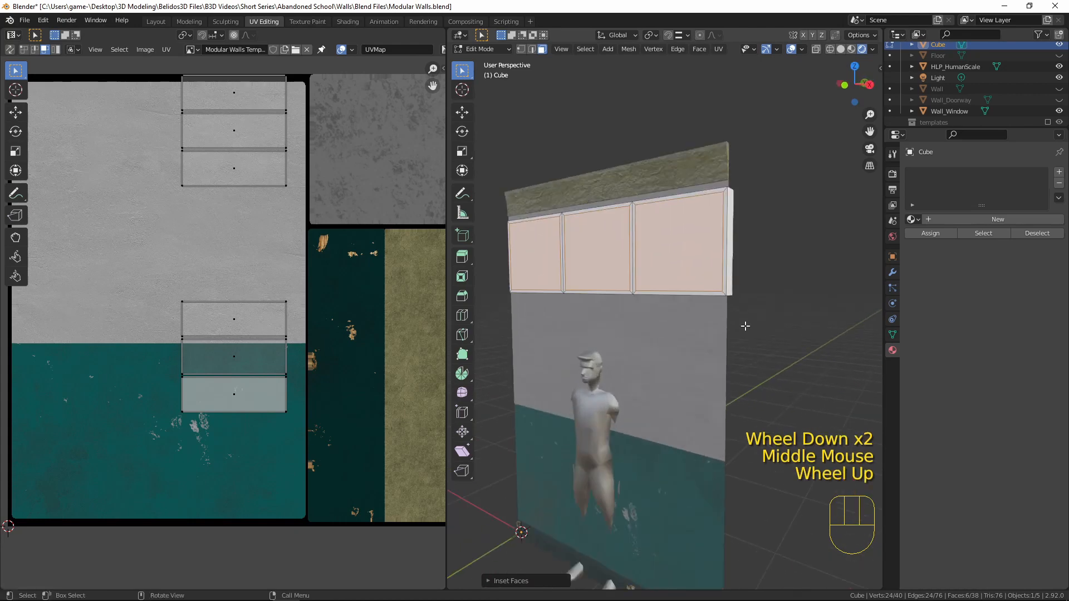
scroll(745, 326, "down", 1)
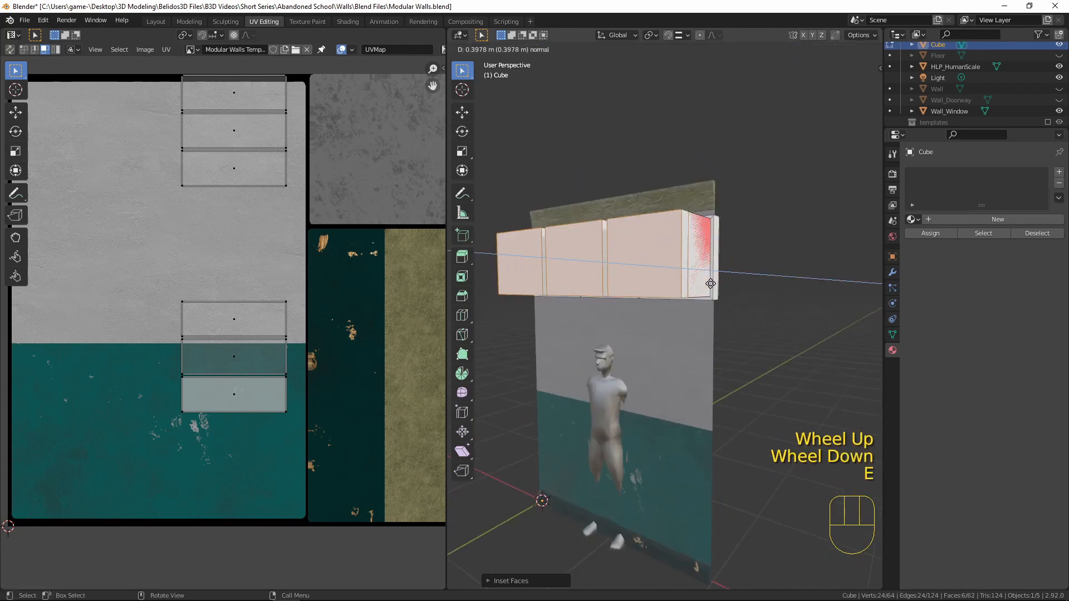
right_click(747, 289)
scroll(795, 302, "up", 1)
key("s")
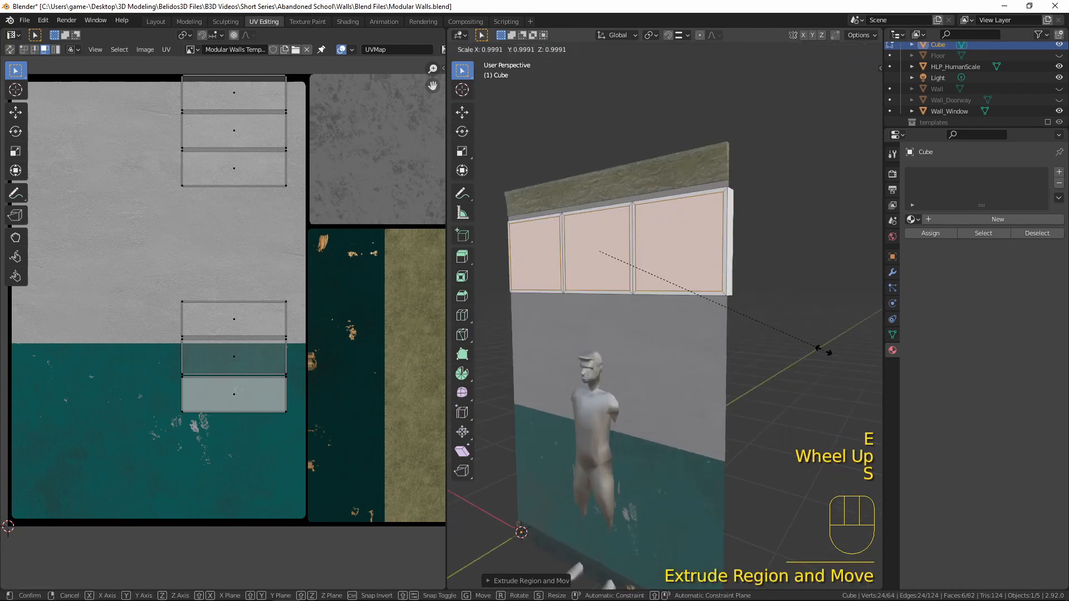
key("y")
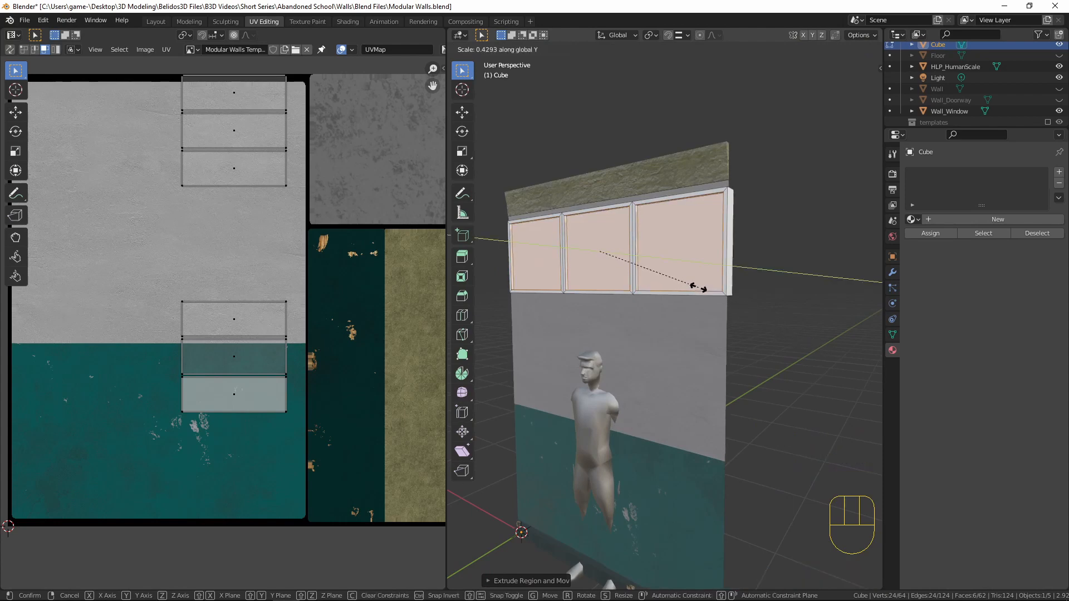
left_click(718, 293)
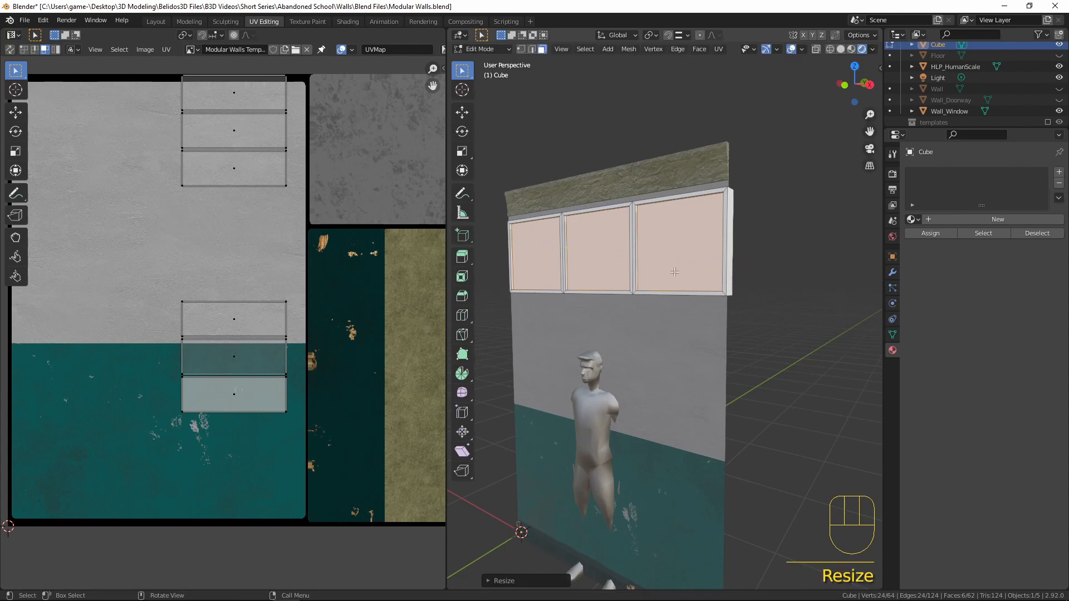
Fine-tune the recess depth of the six pane faces by scaling them once more along Y.
scroll(680, 275, "up", 4)
middle_click_drag(680, 275, 807, 294)
key("s")
key("y")
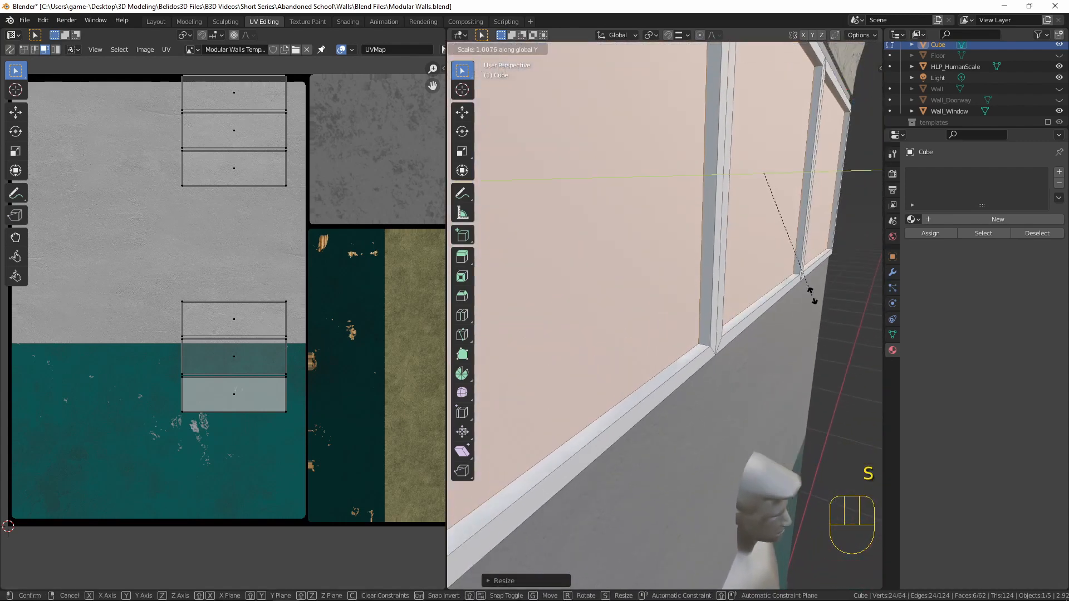
left_click(838, 325)
Inset the six recessed pane faces individually to create a narrow inner frame around each pane.
scroll(838, 326, "down", 1)
scroll(791, 322, "up", 1)
middle_click_drag(838, 326, 716, 317)
scroll(791, 321, "down", 1)
key("i")
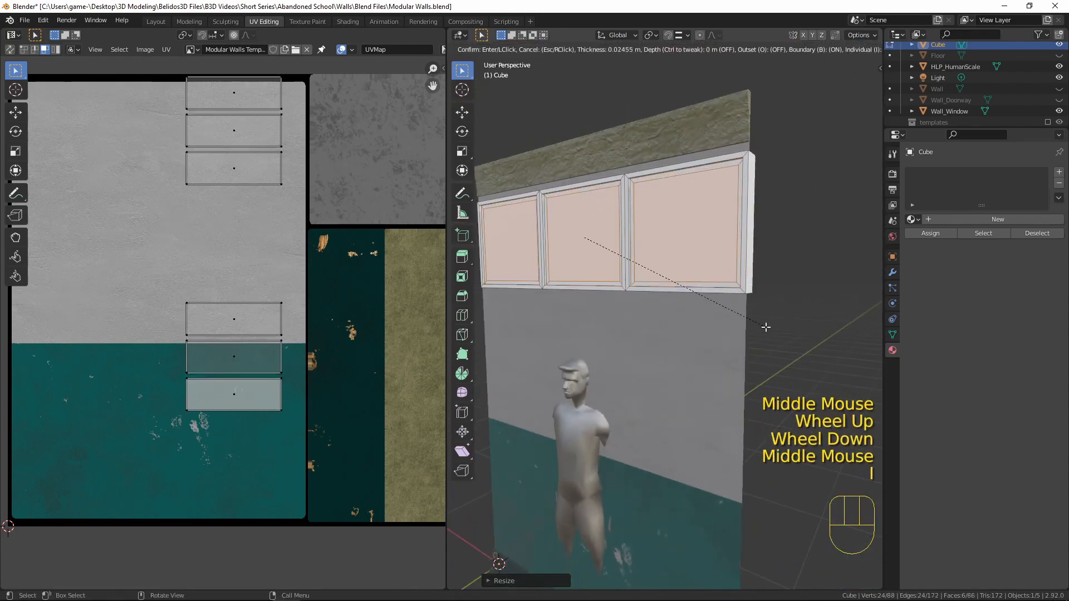
left_click(766, 328)
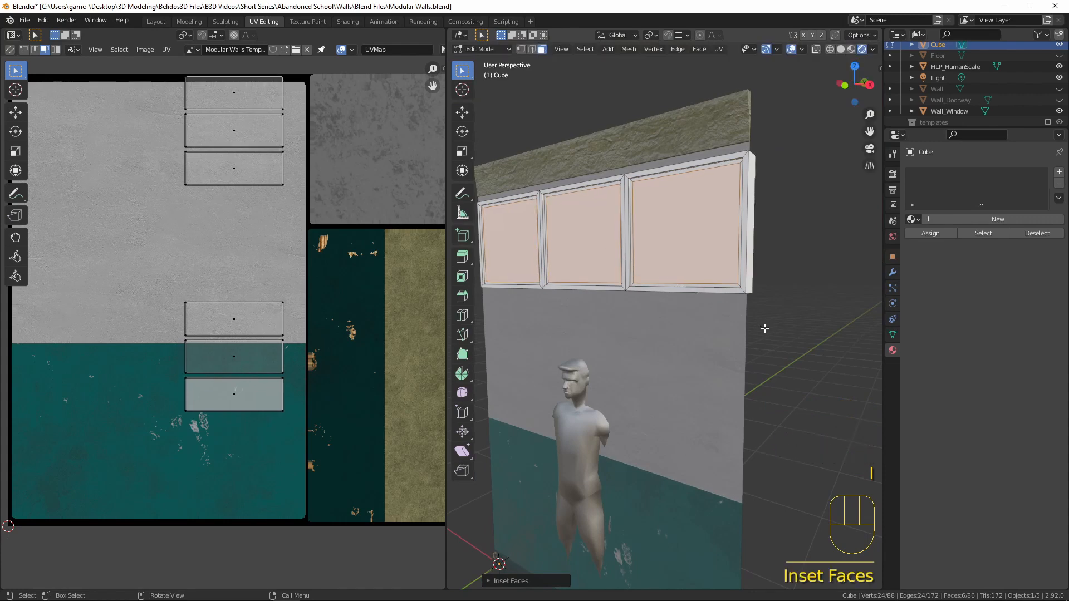
Extrude the inner pane faces in place and scale them along Y to form a second, deeper recess.
key("e")
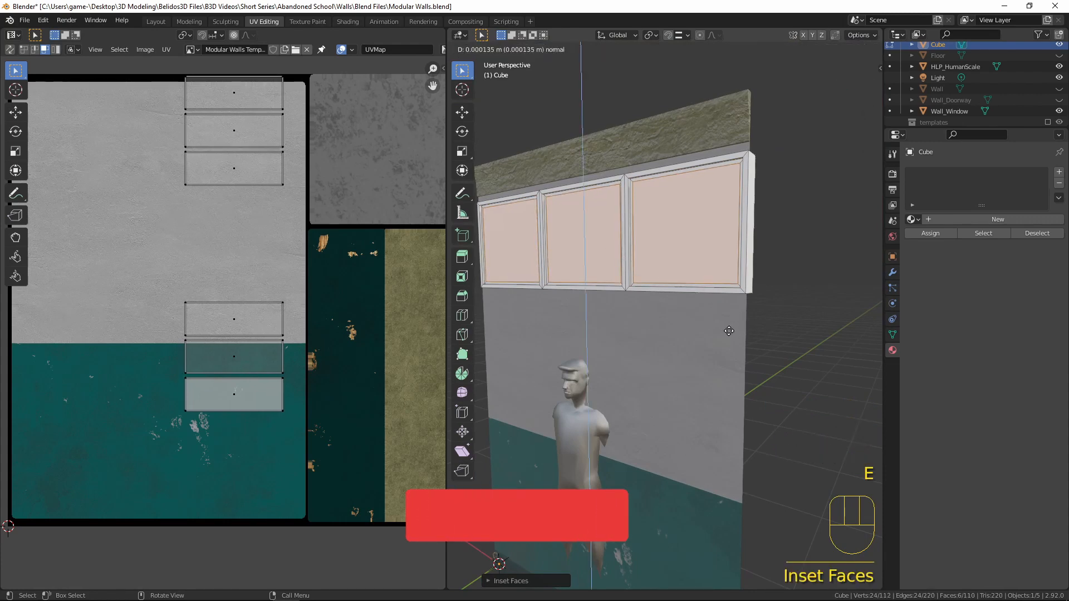
key("s")
key("y")
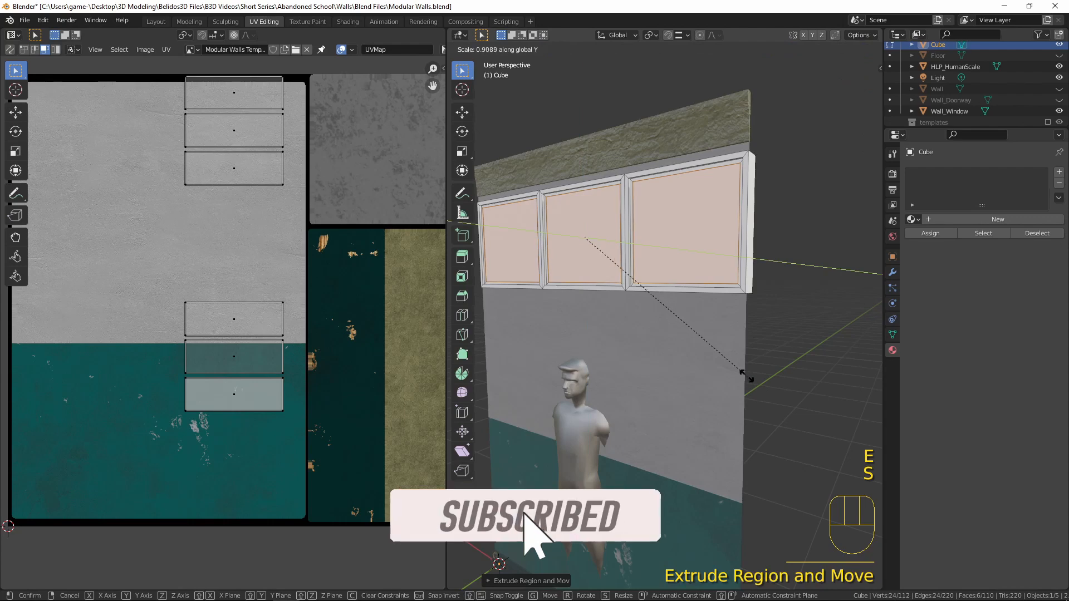
left_click(611, 275)
Examine the stepped window frame and its thickness against the wall from several sides in Object Mode.
scroll(669, 245, "down", 2)
key("grave")
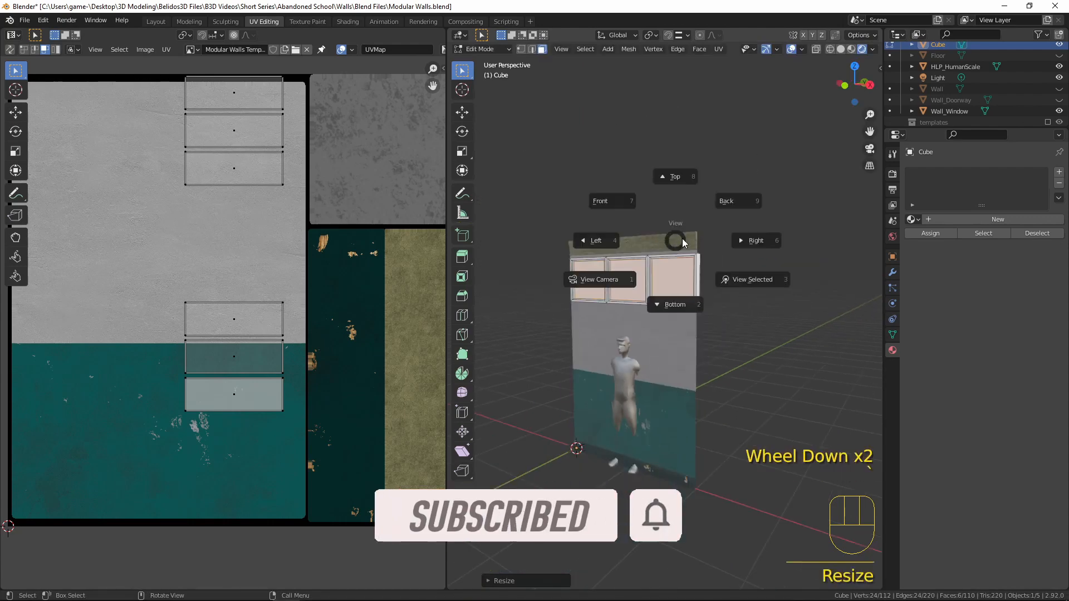
key("Tab")
middle_click_drag(677, 241, 760, 200)
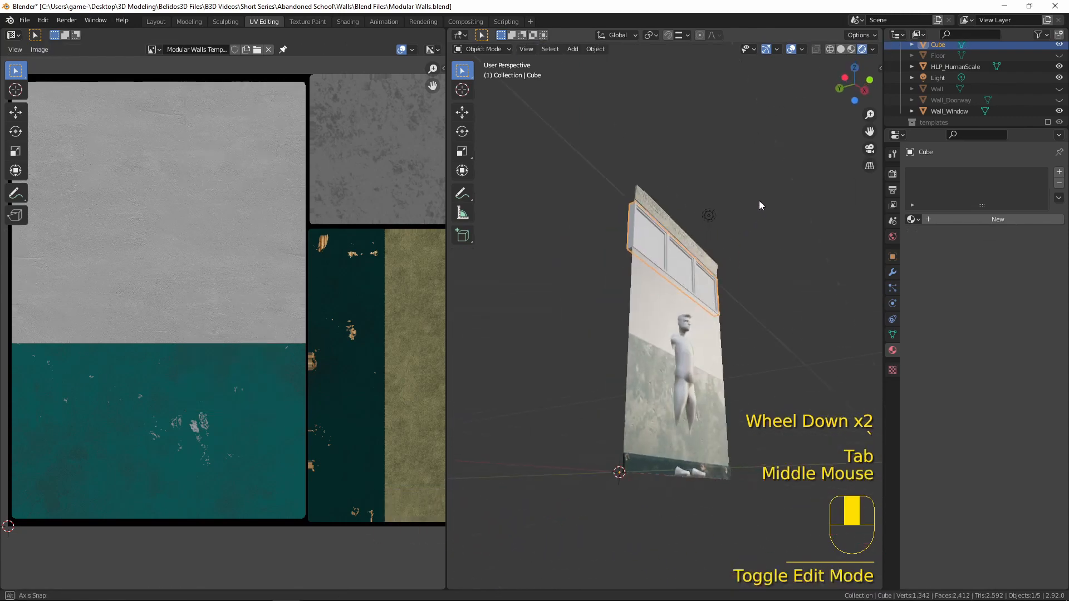
scroll(730, 222, "up", 3)
key("a")
middle_click_drag(690, 233, 592, 184)
key("a")
key("a")
left_click(588, 198)
Add a centred loop cut through the window block's thickness in Edit Mode and rip the mesh apart in place along it.
key("Tab")
scroll(588, 198, "down", 2)
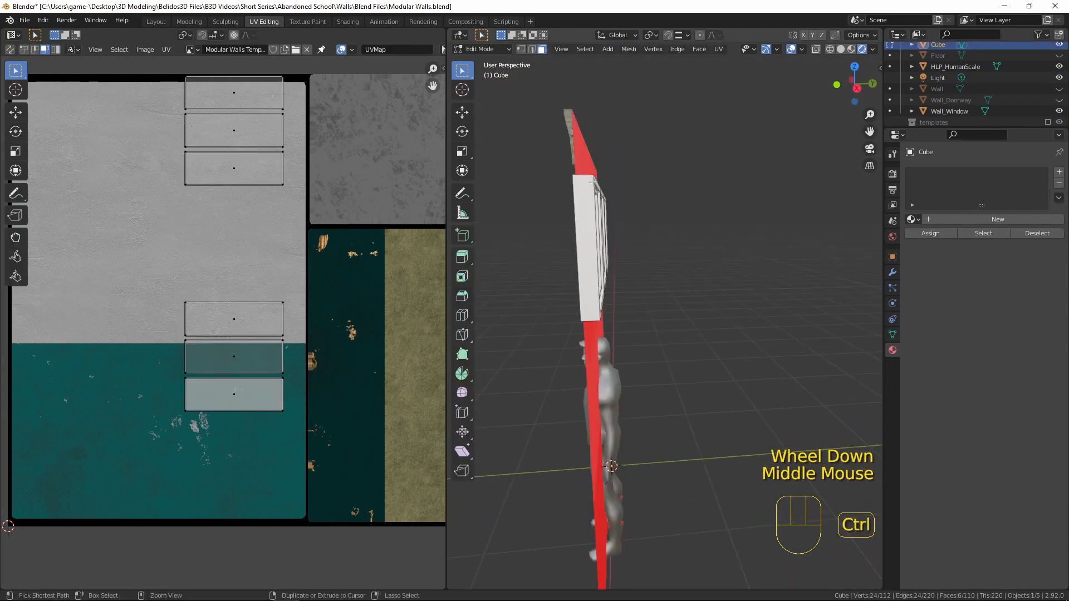
key("ctrl+r")
left_click(578, 178)
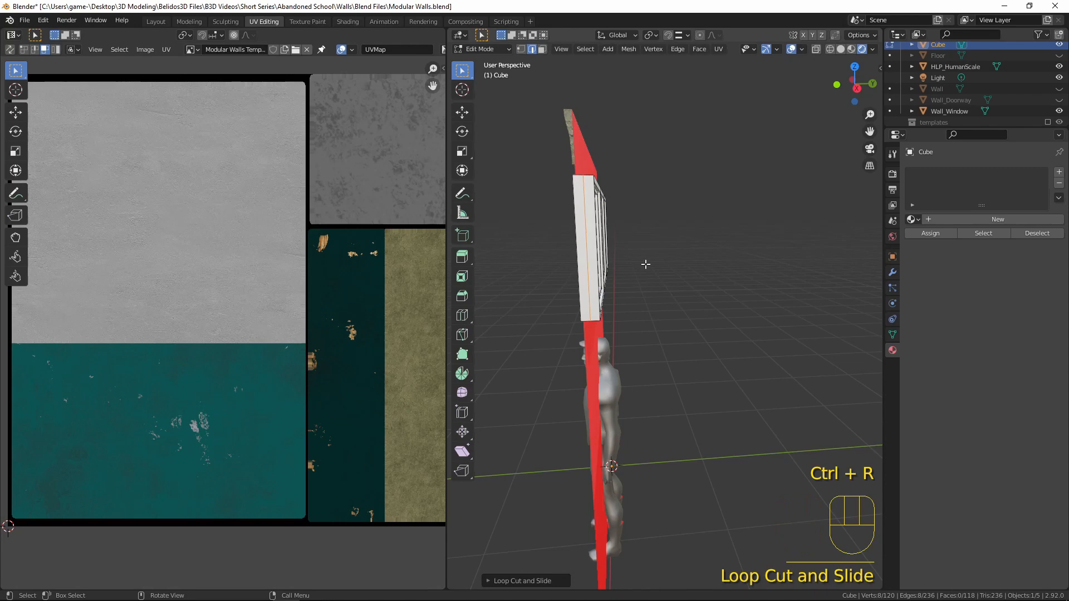
key("v")
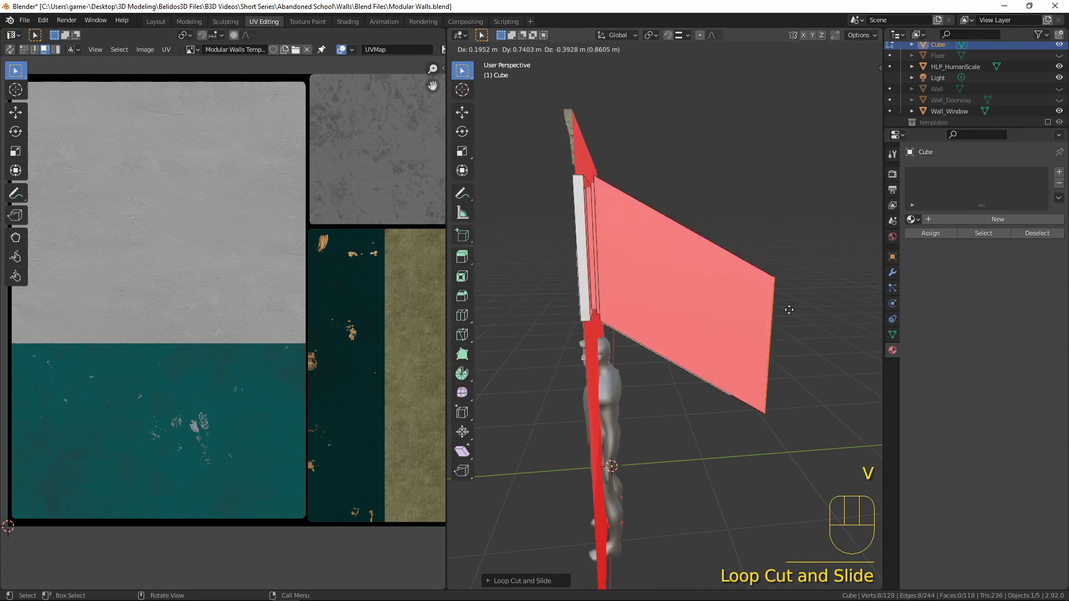
right_click(801, 206)
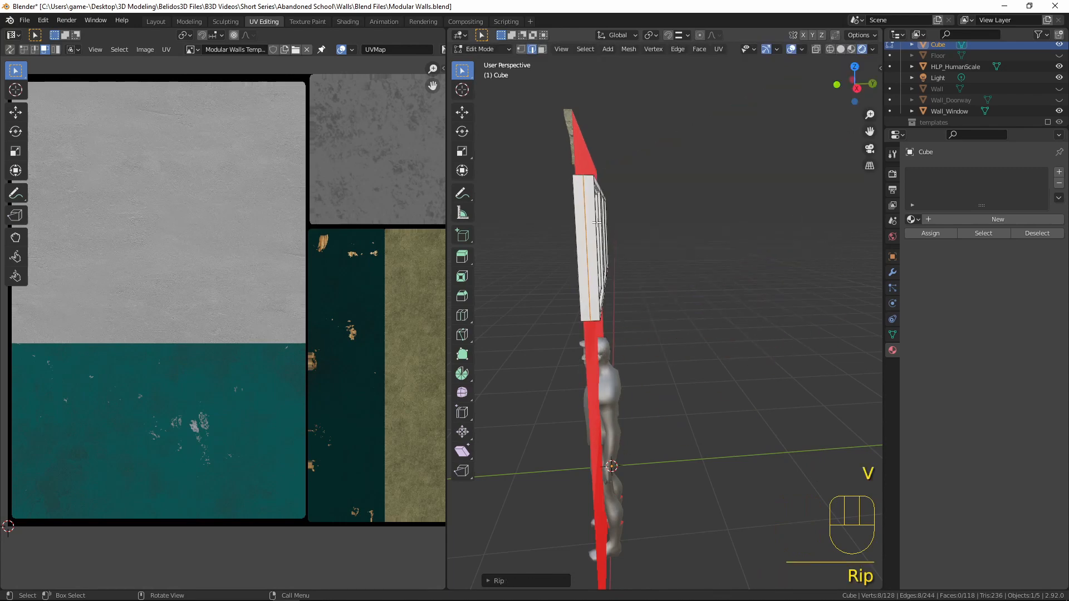
Select the linked geometry of the window's back half and delete it, keeping only the front half.
key("l")
middle_click_drag(606, 233, 618, 300)
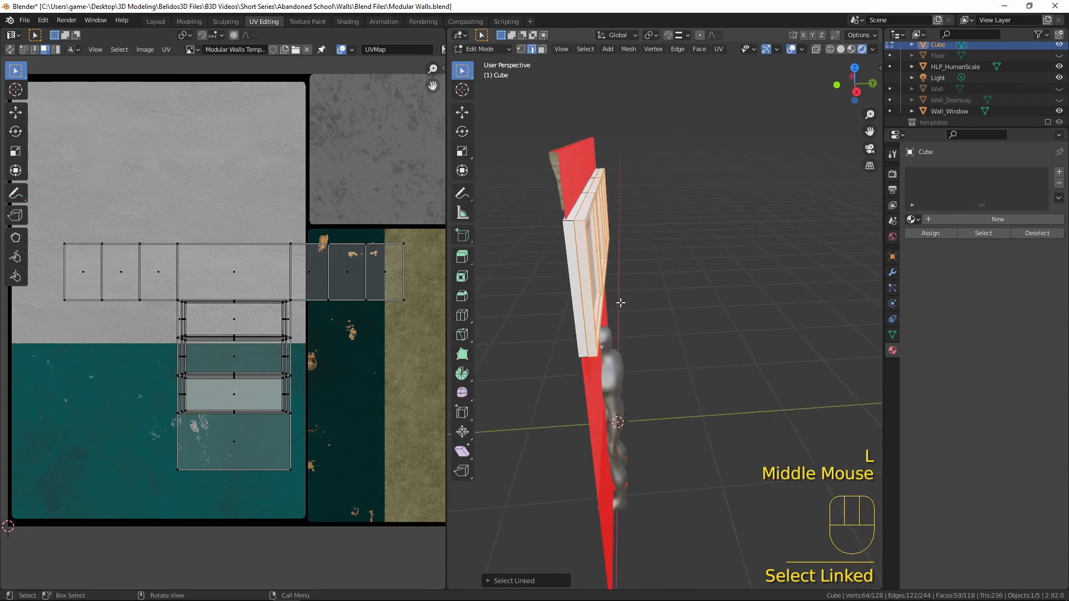
key("g")
right_click(755, 238)
key("x")
left_click(755, 239)
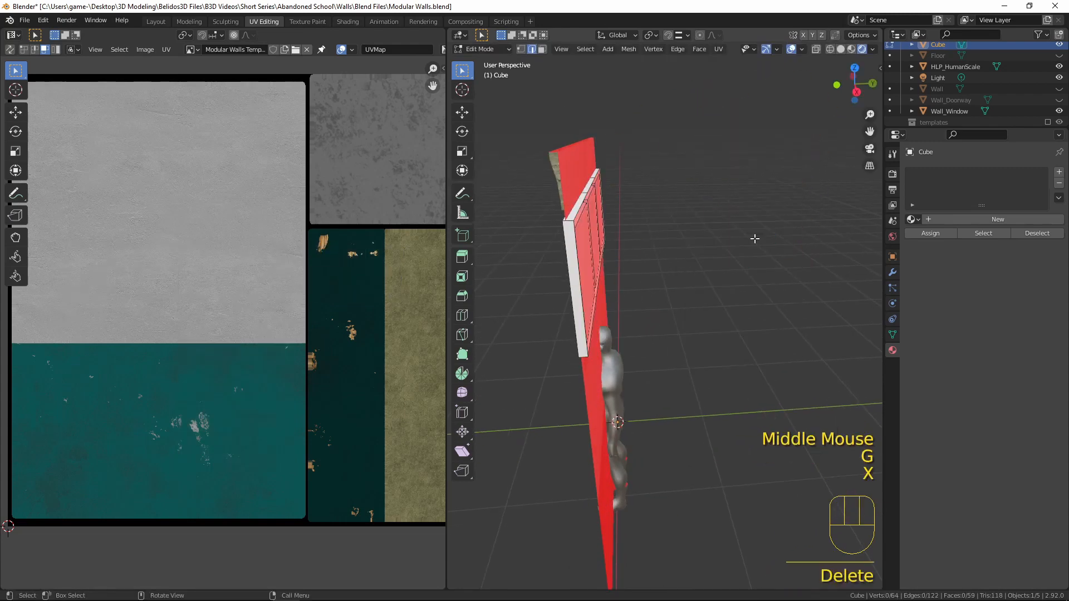
Assign the existing Wall_02 material to the window object.
scroll(680, 293, "down", 2)
middle_click_drag(680, 294, 639, 259)
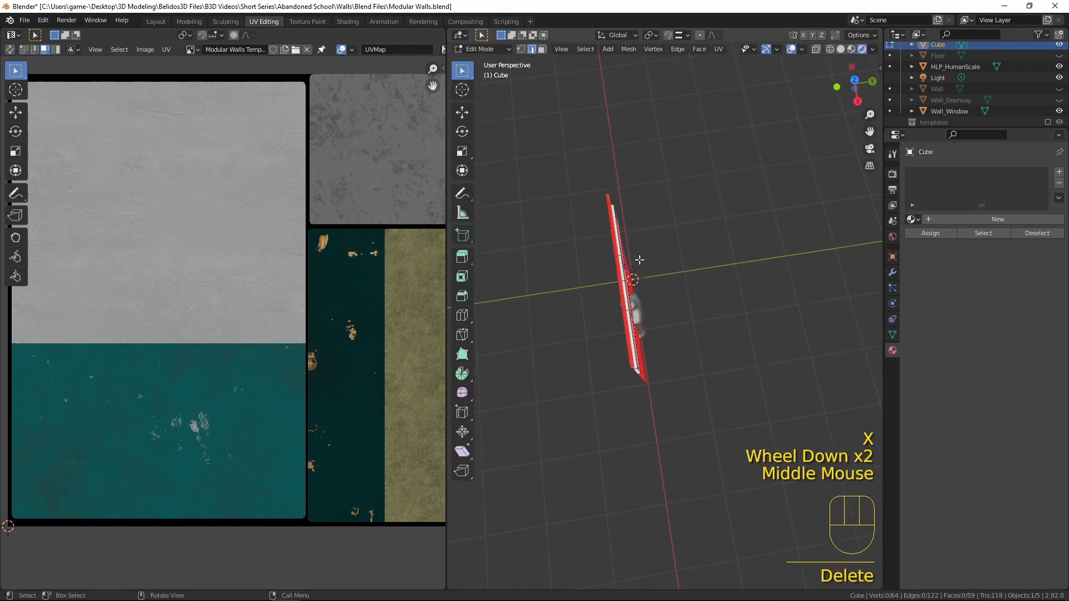
key("KP_7")
scroll(500, 432, "up", 2)
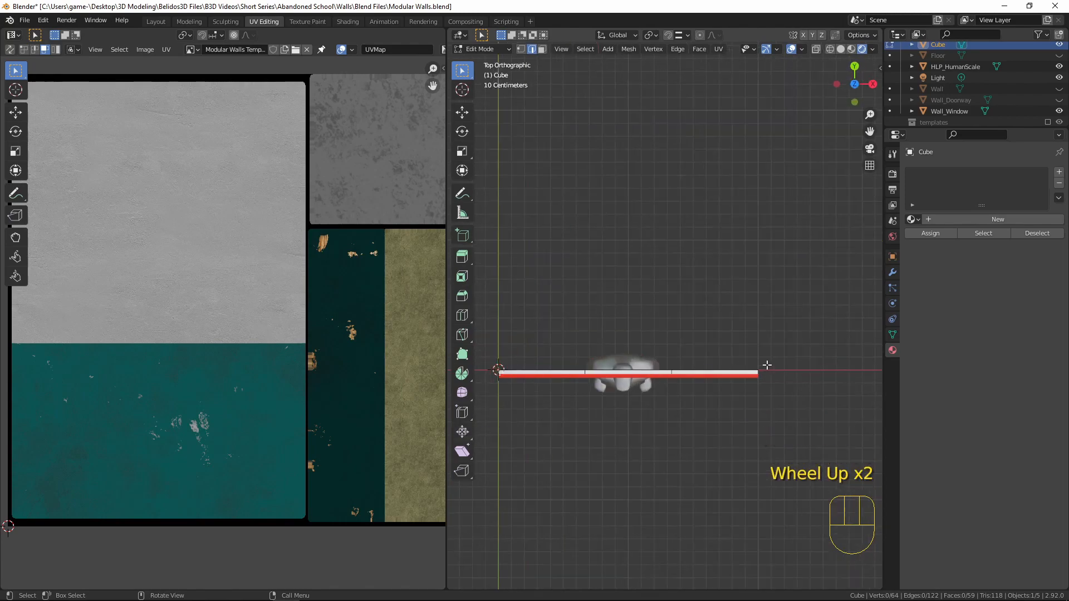
middle_click_drag(768, 365, 751, 342)
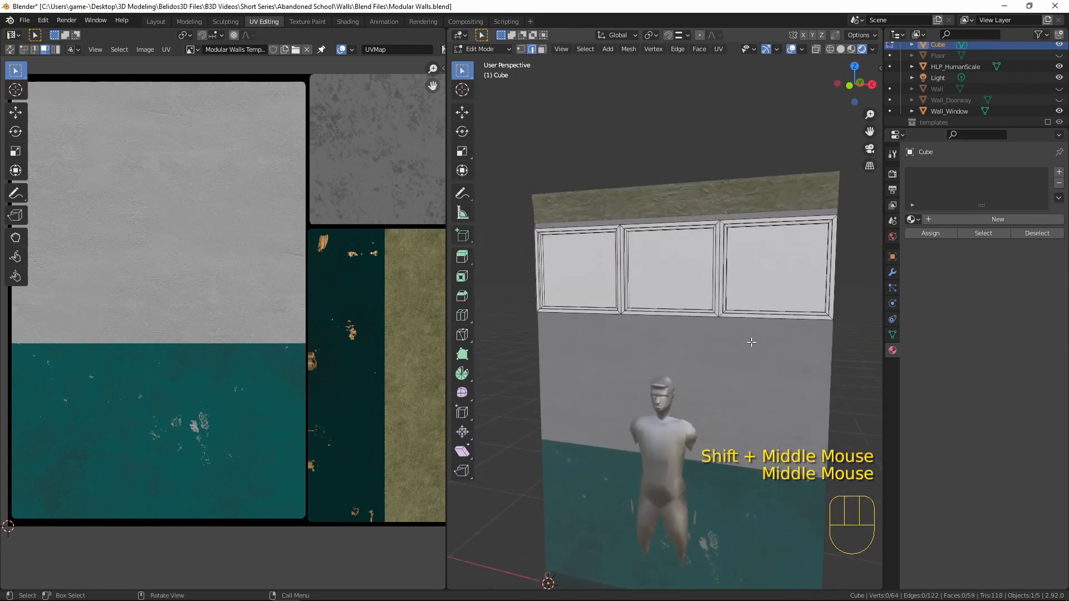
key("Tab")
key("Tab")
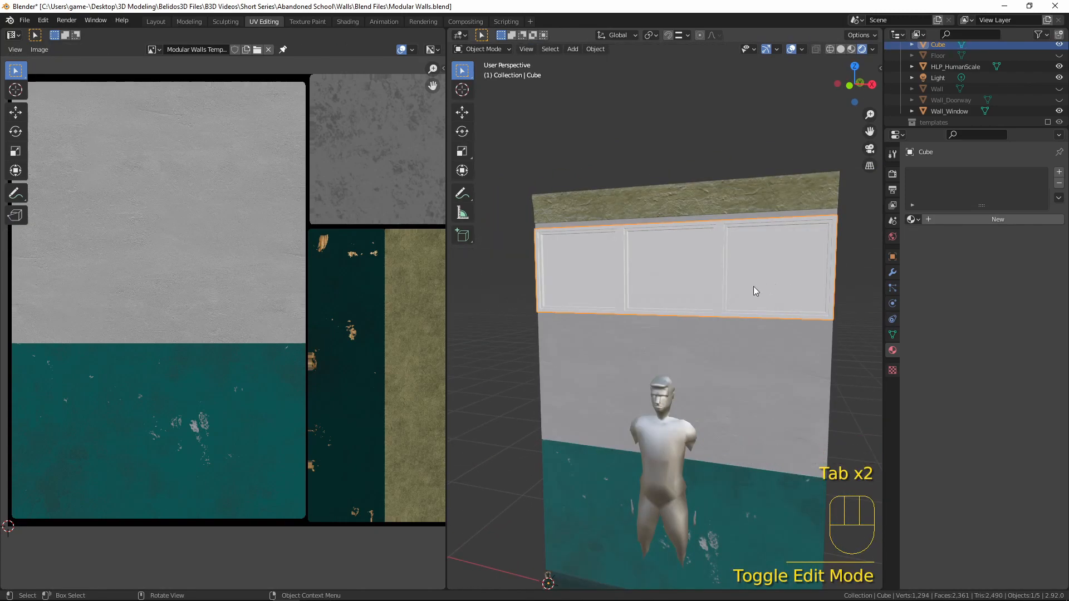
left_click(816, 270)
left_click(913, 220)
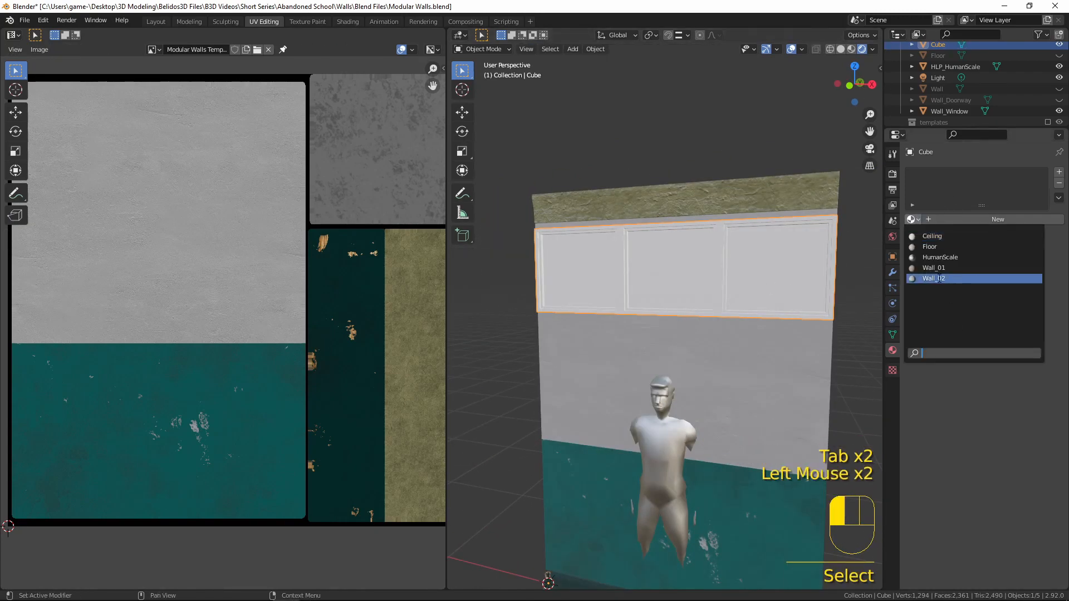
left_click(938, 278)
Select the three front pane faces in Edit Mode and mark their boundary edges as seams.
scroll(753, 289, "down", 2)
middle_click_drag(752, 289, 656, 417, "shift")
scroll(644, 306, "up", 2)
key("Tab")
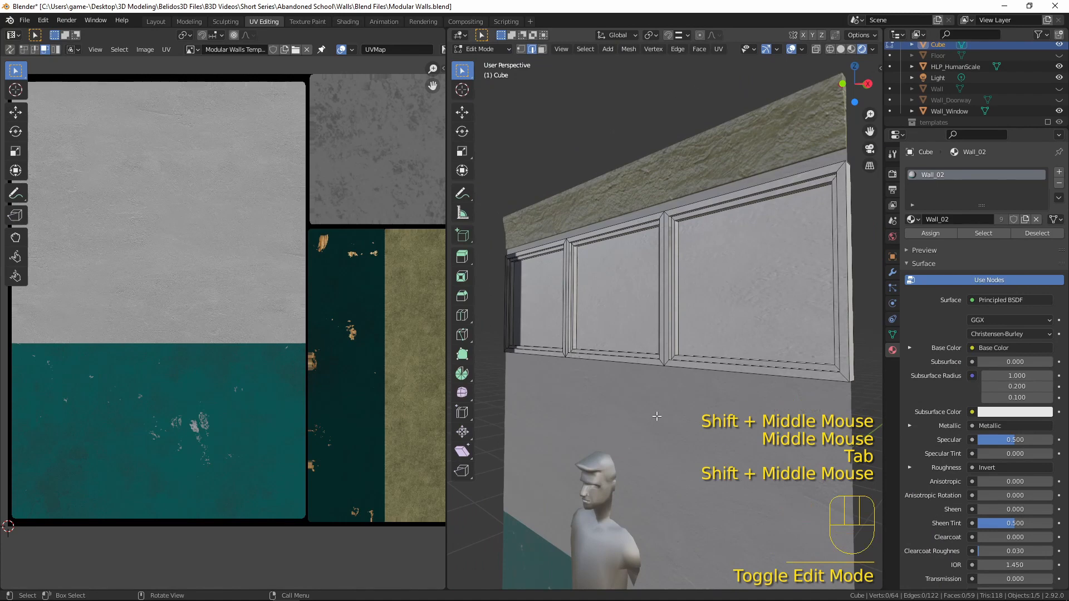
key("3")
left_click(534, 276)
left_click(595, 271, "shift")
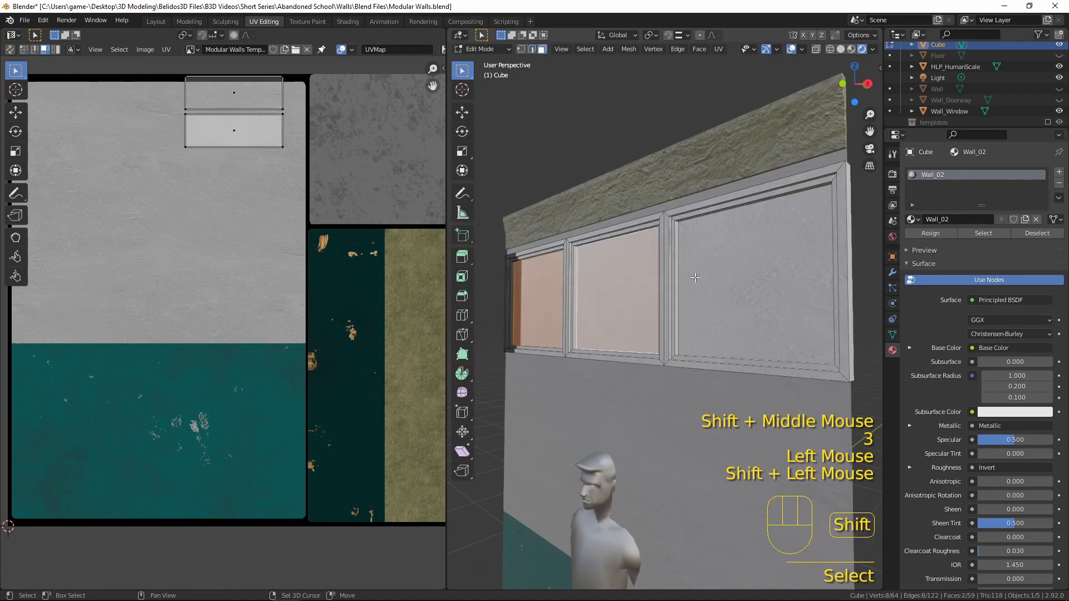
left_click(747, 272, "shift")
scroll(746, 273, "down", 2)
middle_click_drag(747, 273, 715, 344)
key("ctrl+e")
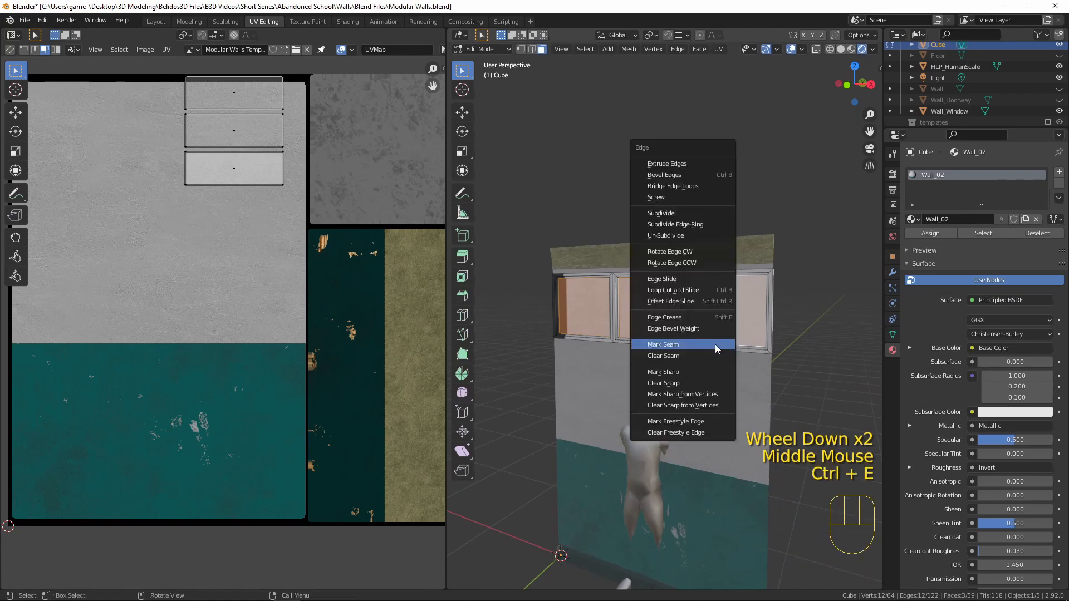
left_click(715, 344)
Unwrap the three selected pane faces together.
middle_click_drag(700, 328, 735, 326)
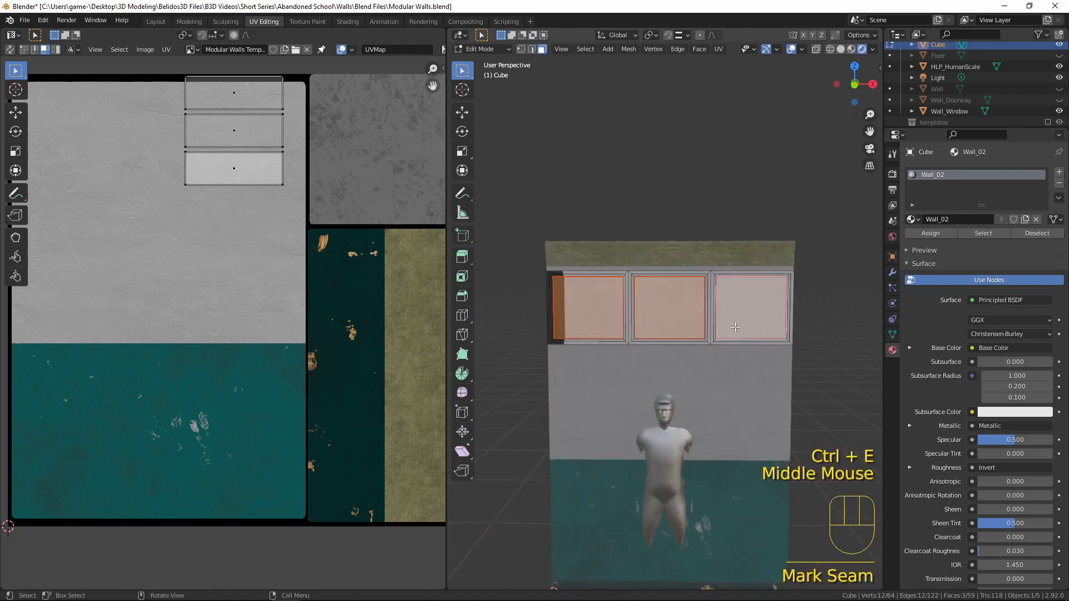
key("u")
left_click(734, 325)
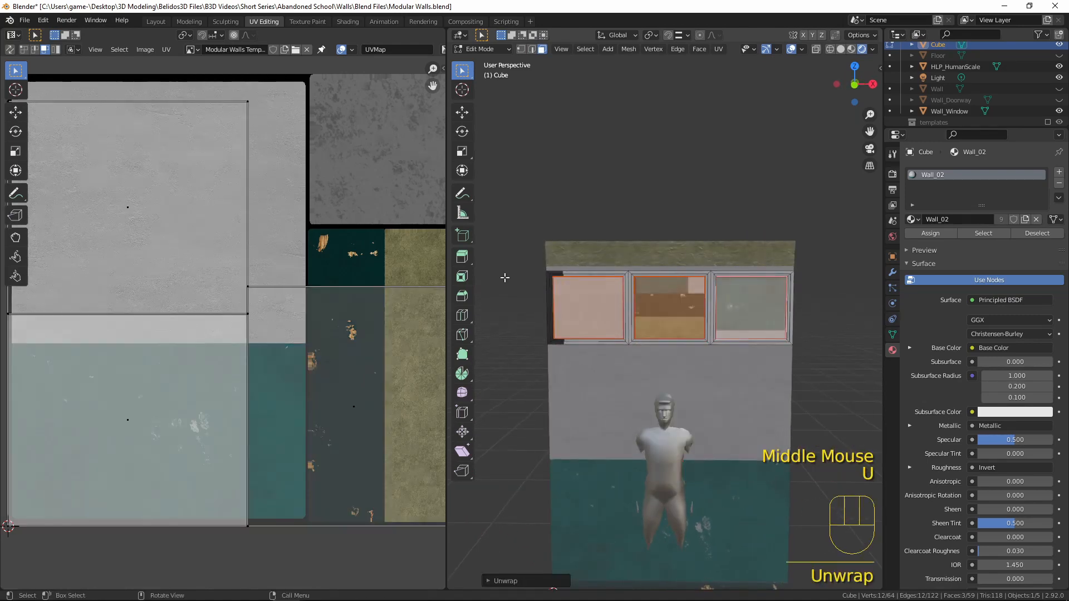
scroll(142, 231, "down", 3)
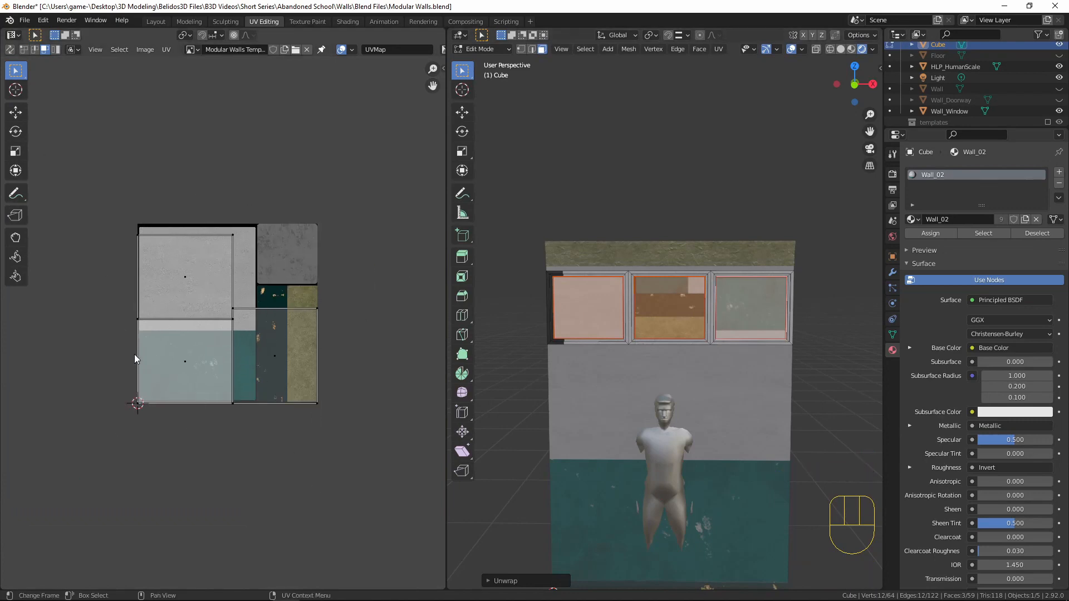
scroll(737, 366, "up", 3)
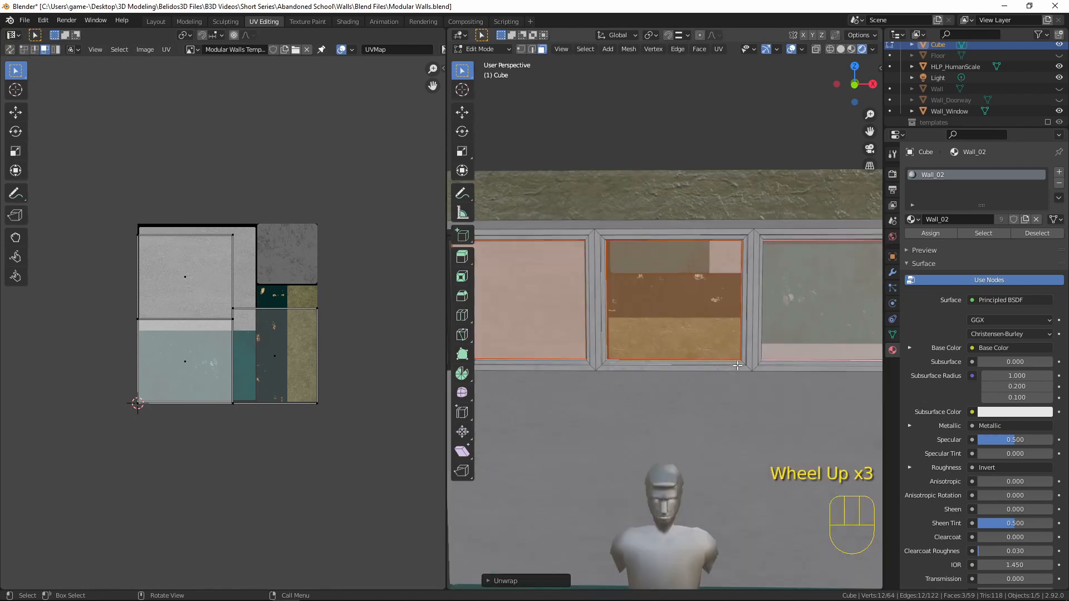
scroll(529, 273, "down", 2)
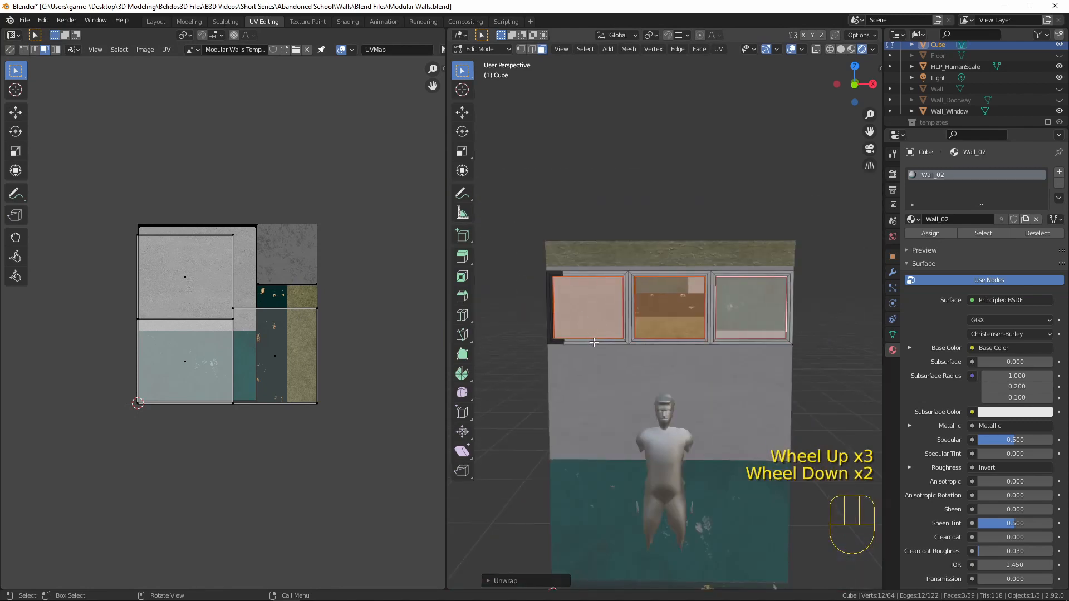
Unwrap each of the three pane faces separately so every pane gets its own overlapping full-size UV island.
middle_click_drag(595, 342, 575, 313)
left_click(576, 311)
key("u")
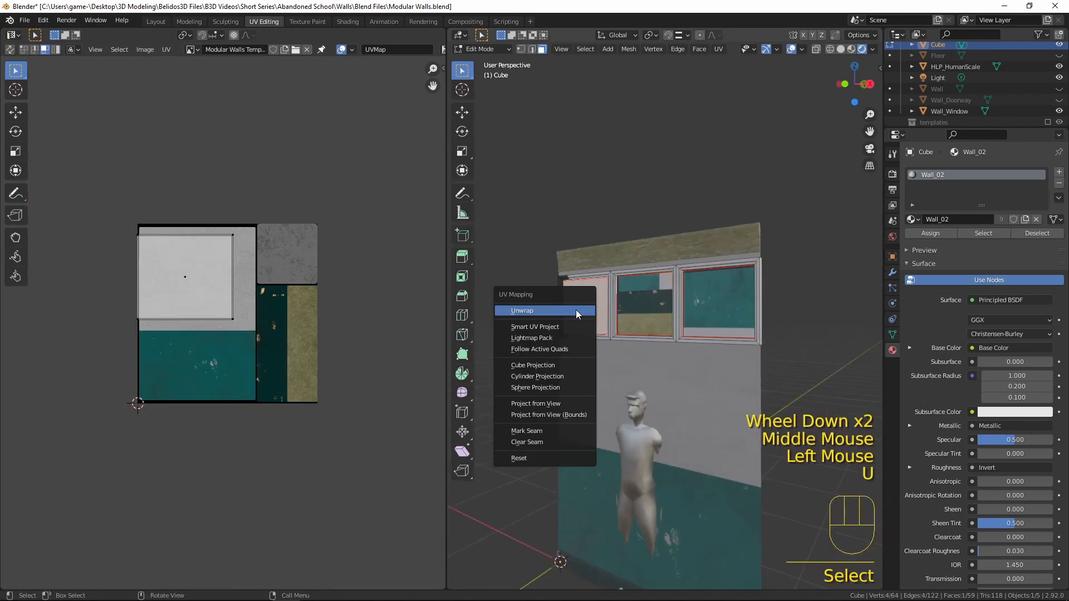
key("u")
left_click(637, 299)
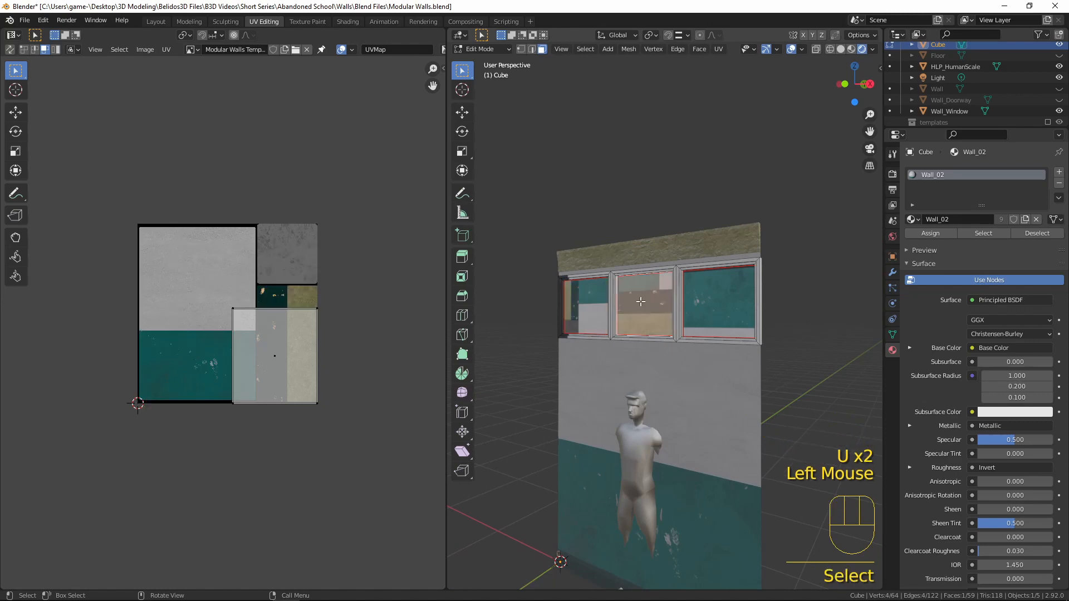
key("u")
key("u")
left_click(730, 303)
key("u")
key("u")
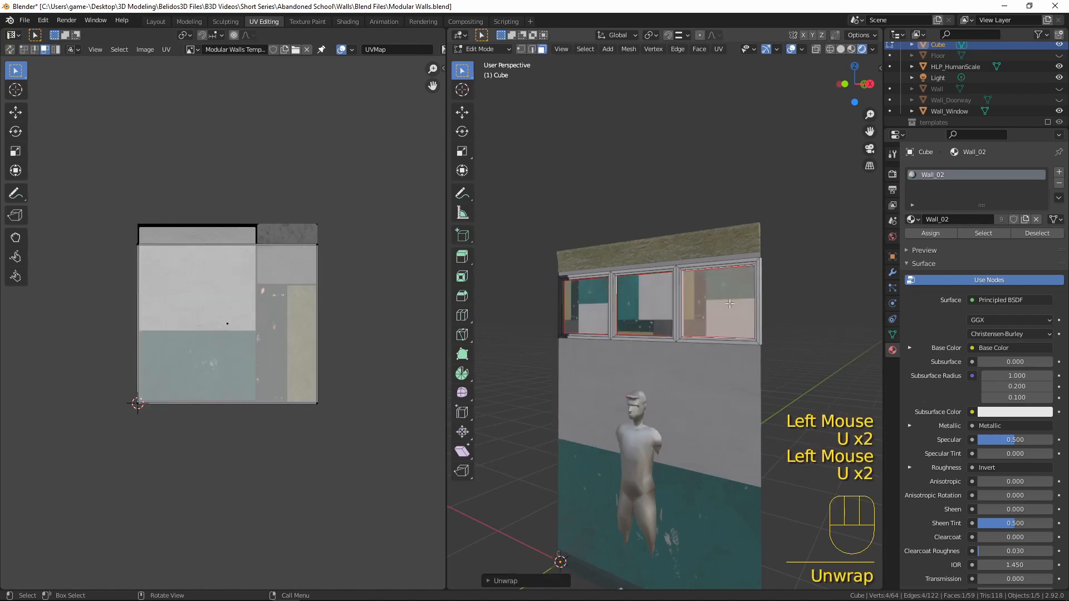
Select all three front pane faces and rotate the middle pane's UV island by 90 degrees.
left_click(639, 315, "shift")
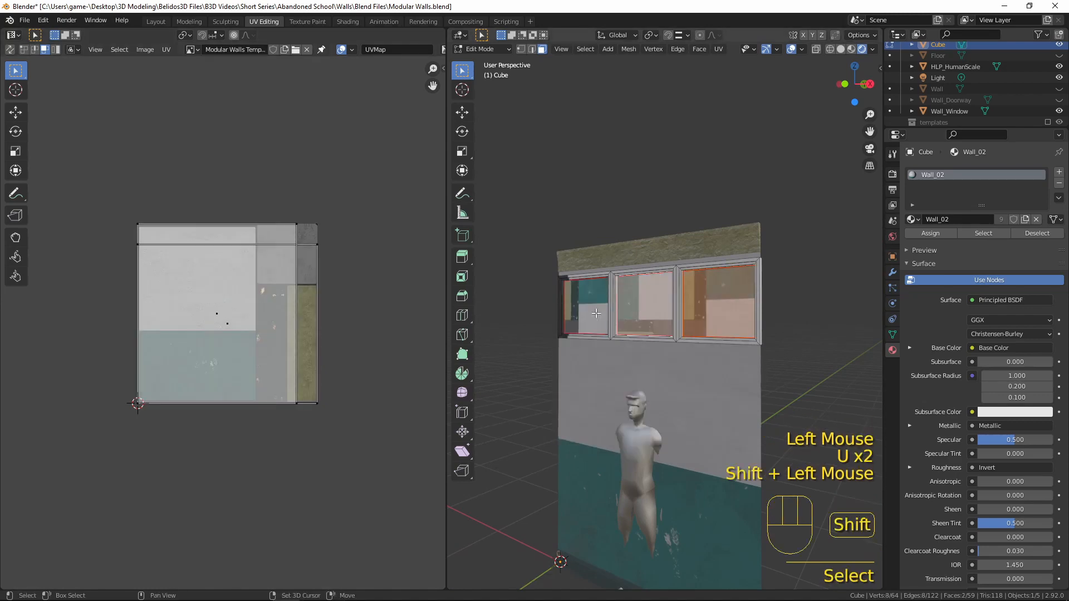
left_click(582, 304, "shift")
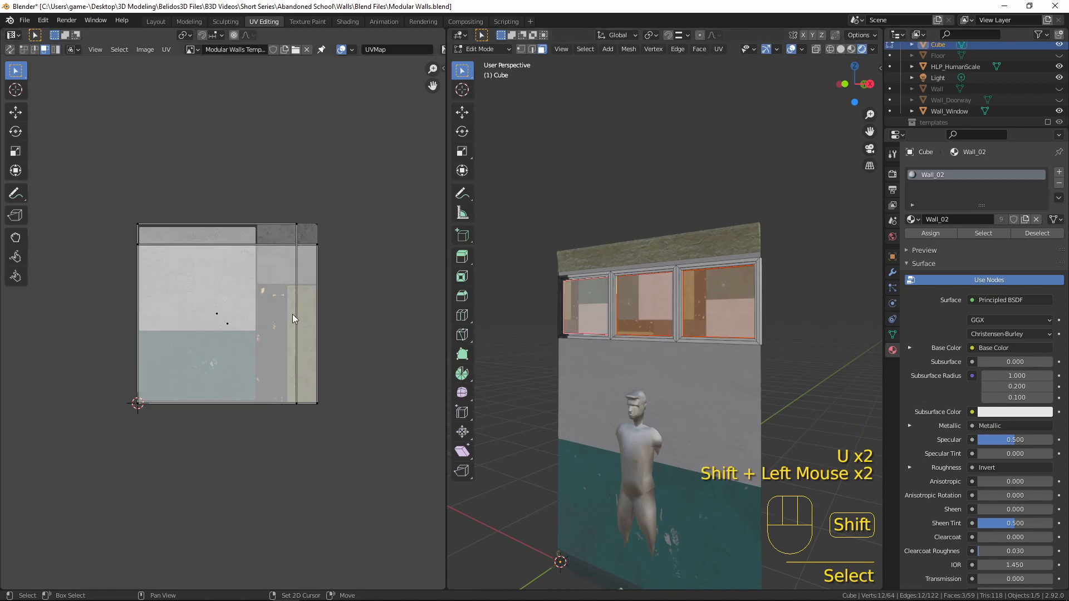
left_click(194, 235)
type("r90")
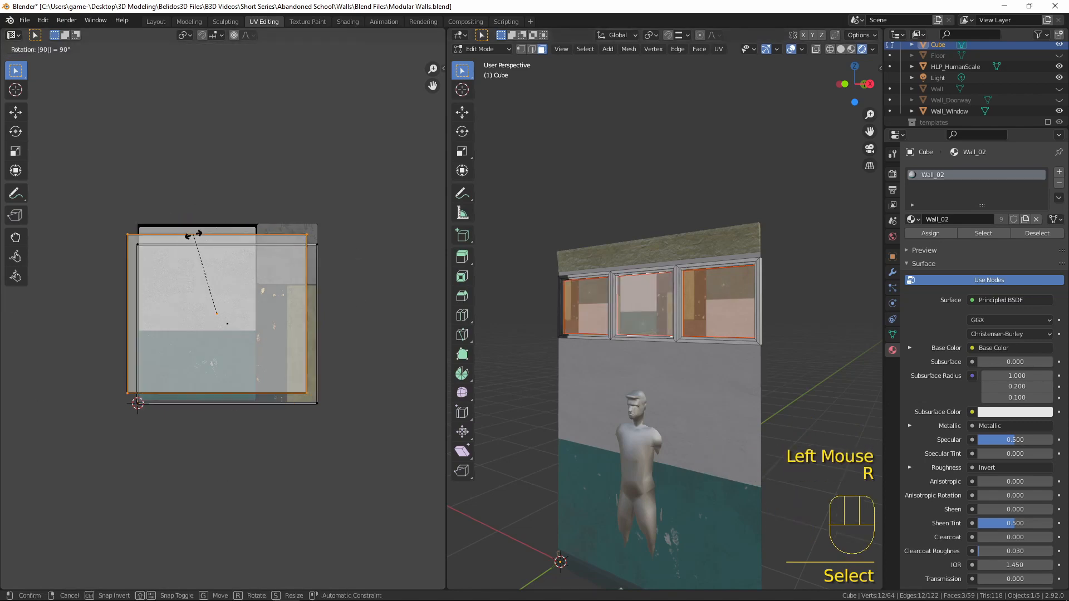
key("Return")
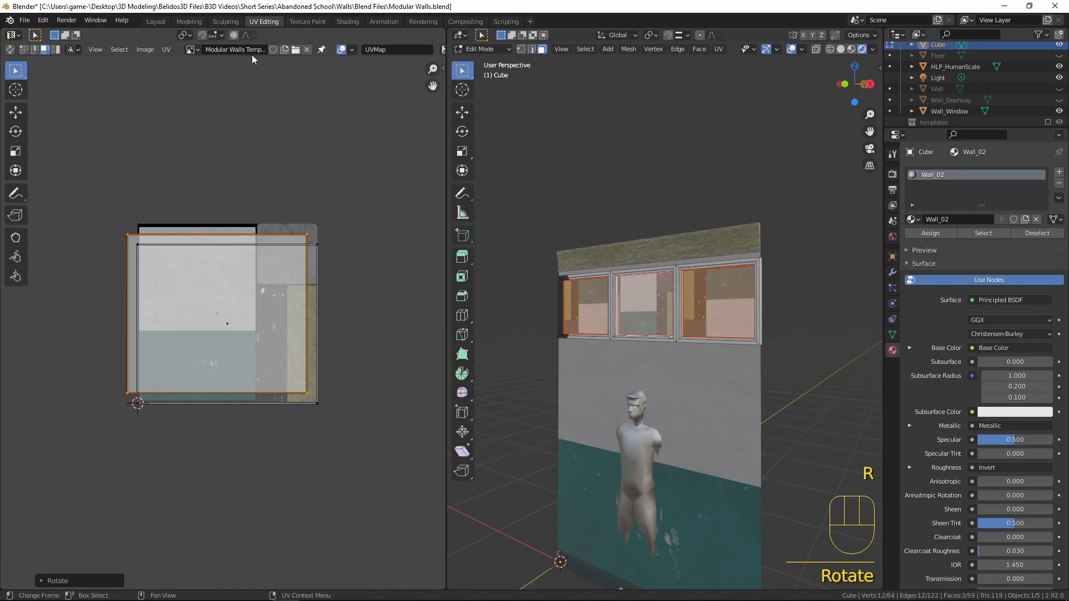
Set UV snapping to Vertex and move the rotated pane island exactly onto the other two islands.
left_click(234, 36)
left_click(213, 37)
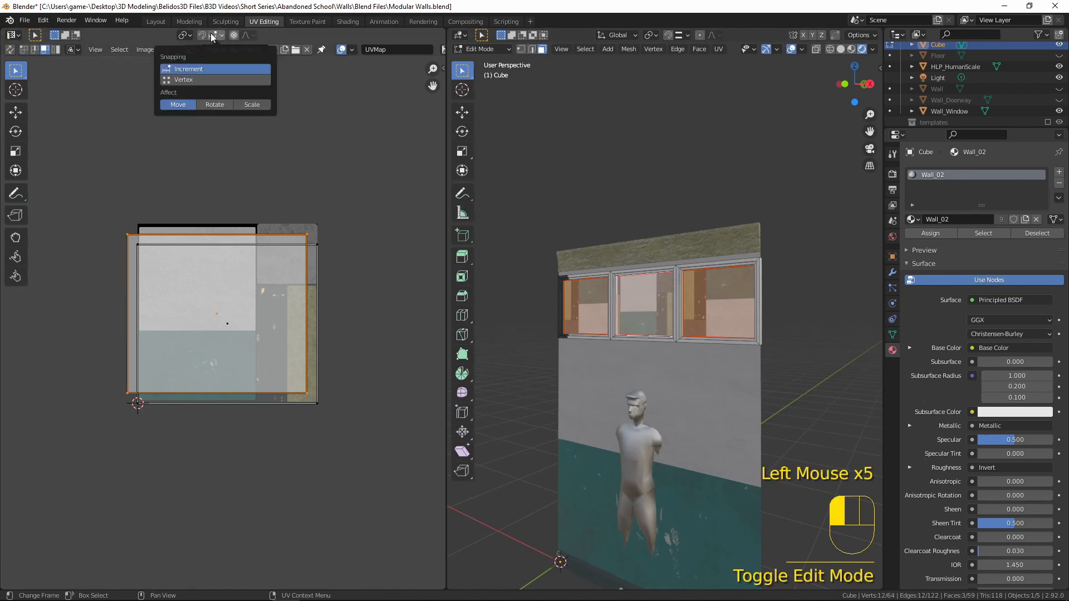
left_click(187, 80)
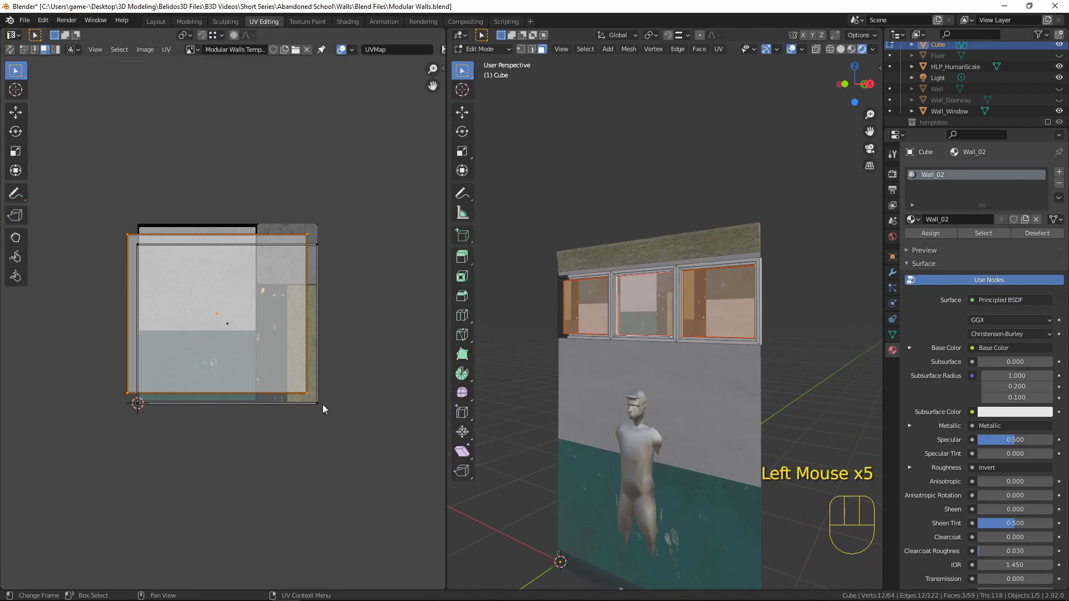
key("g")
key("ctrl")
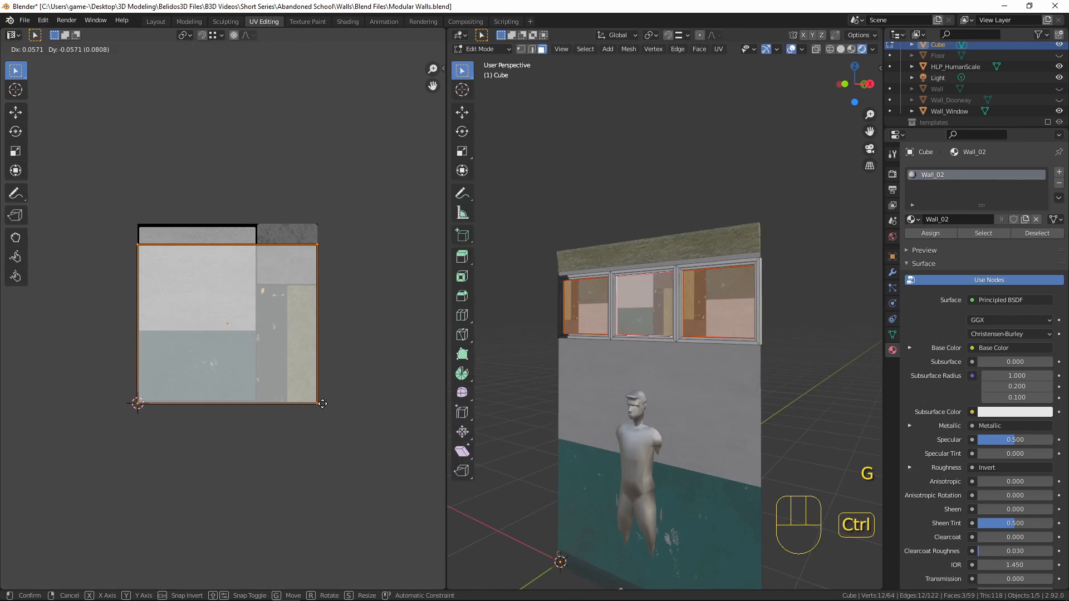
left_click(323, 404)
Select all overlapping pane islands, move them over the mottled grey glass texture and scale them to less than half size.
key("a")
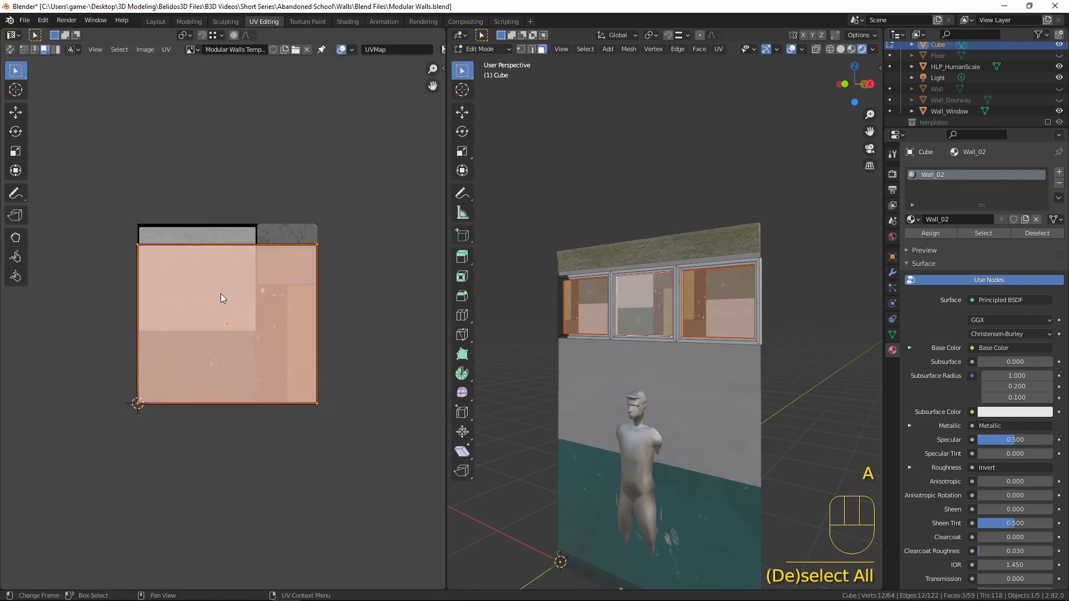
key("ctrl+space")
scroll(730, 320, "up", 3)
middle_click_drag(730, 319, 700, 351)
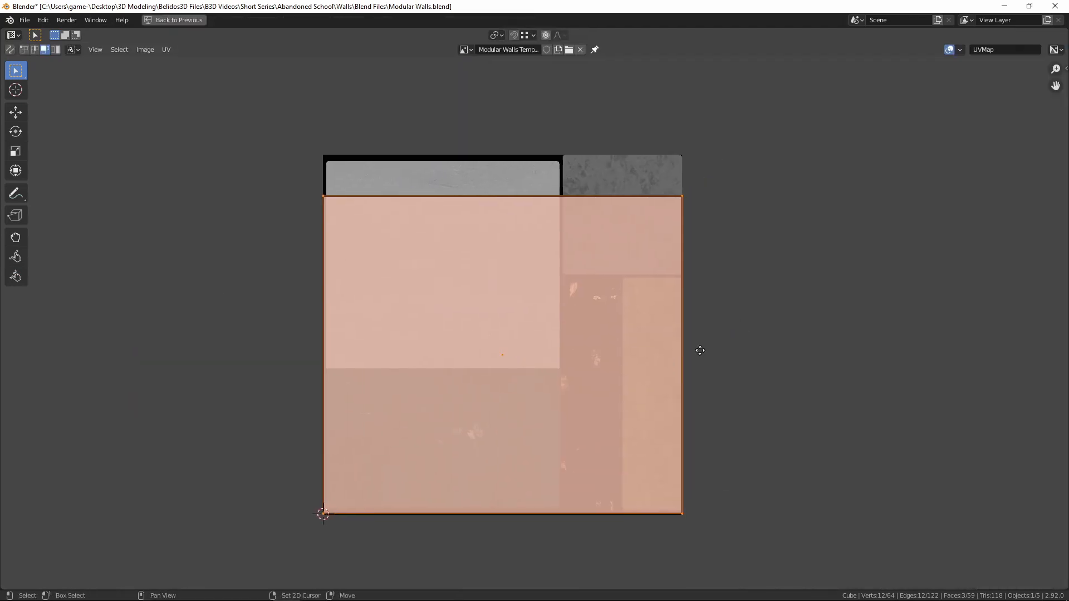
key("g")
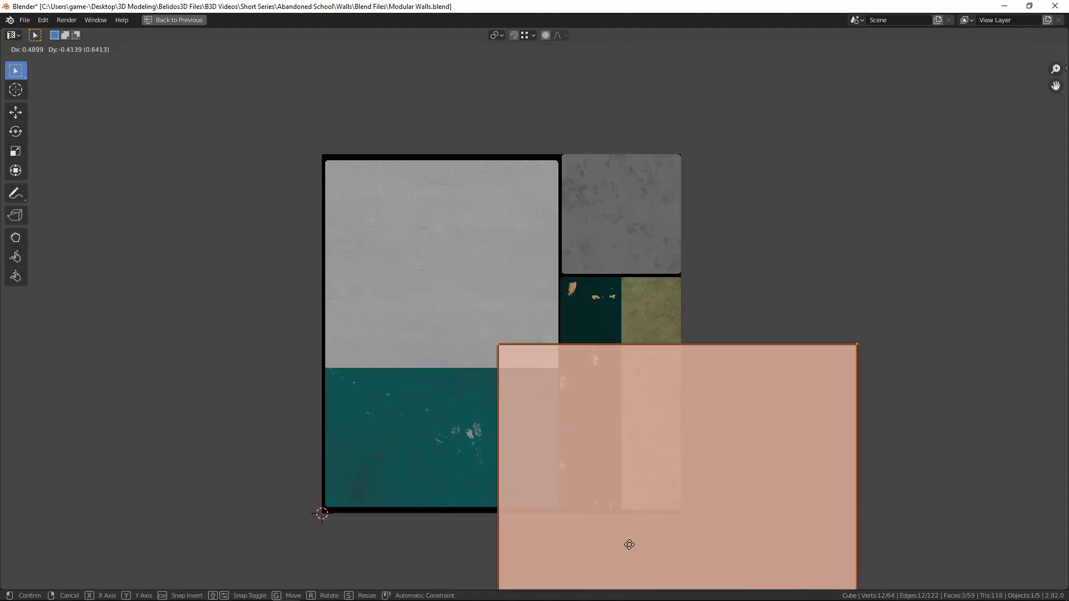
left_click(572, 316)
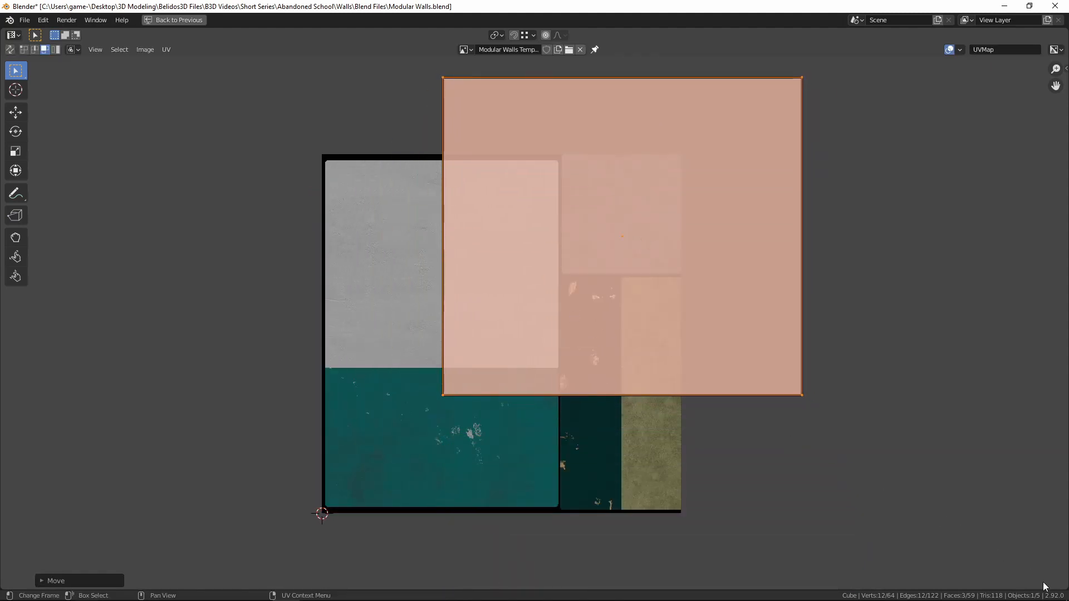
key("s")
left_click(788, 387)
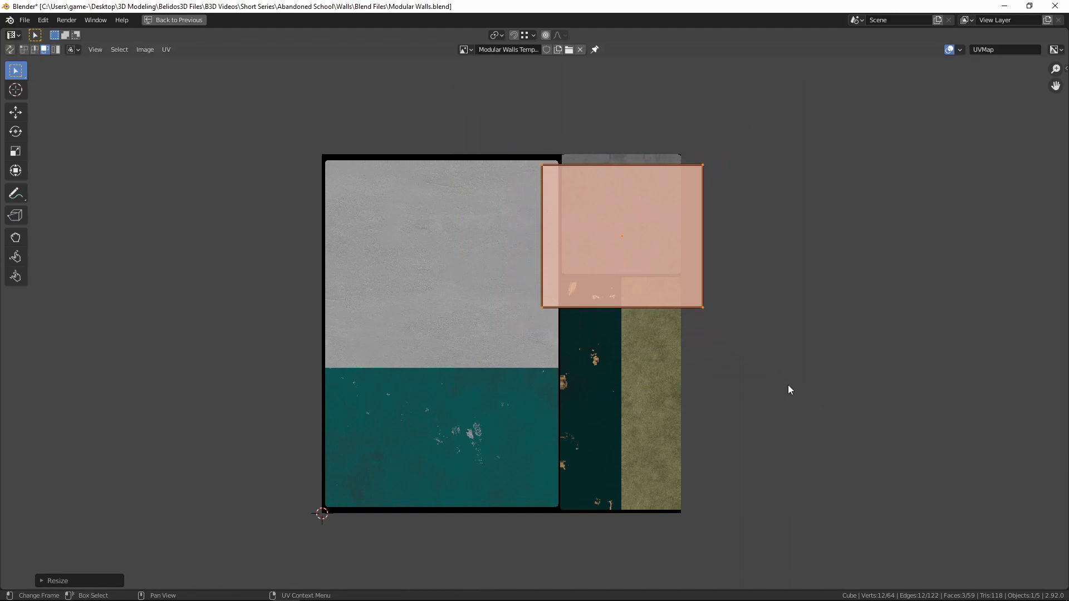
Fit the pane islands inside the mottled grey glass texture by centring, shrinking and slightly stretching them vertically.
scroll(787, 387, "up", 4)
scroll(800, 400, "down", 2)
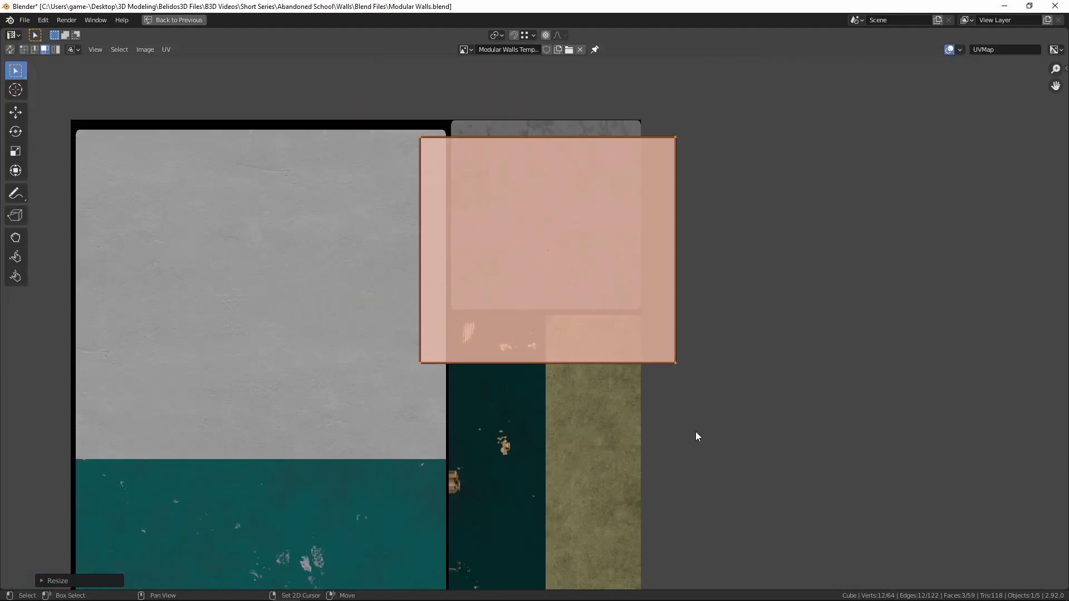
key("g")
left_click(716, 479)
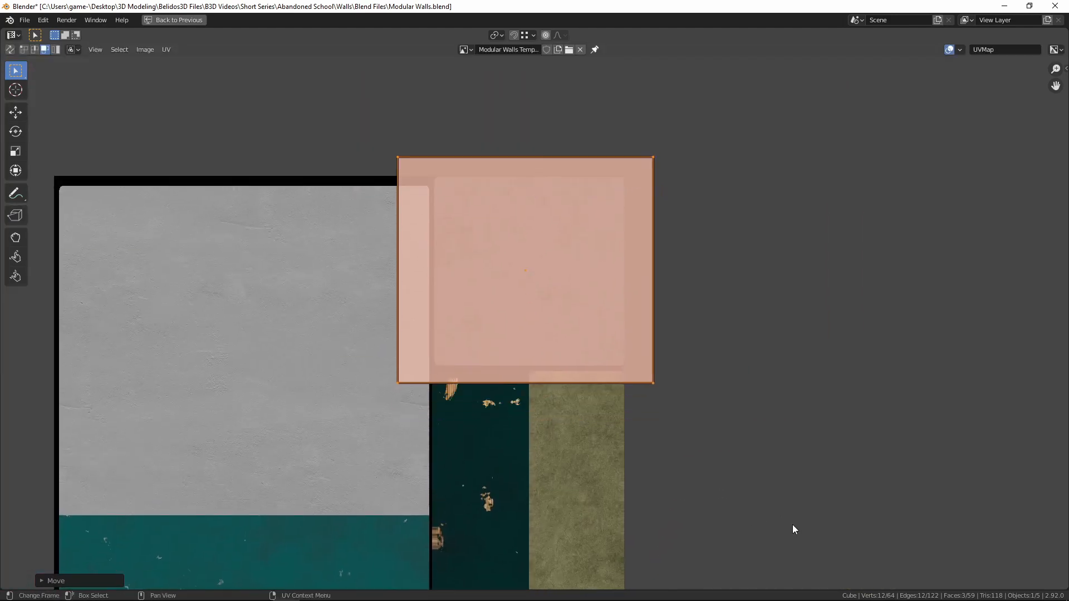
key("s")
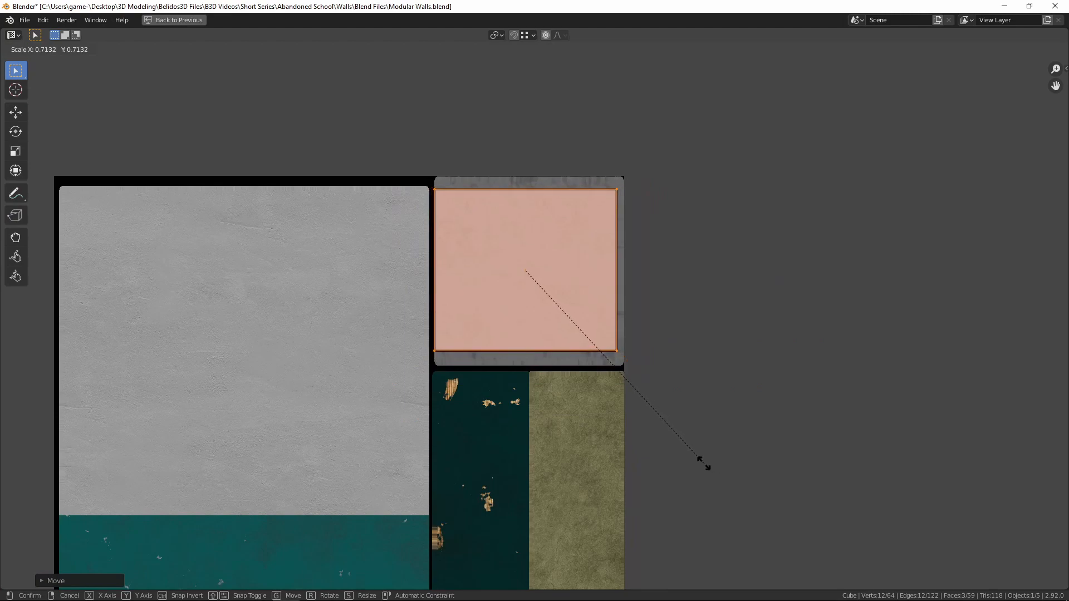
left_click(695, 461)
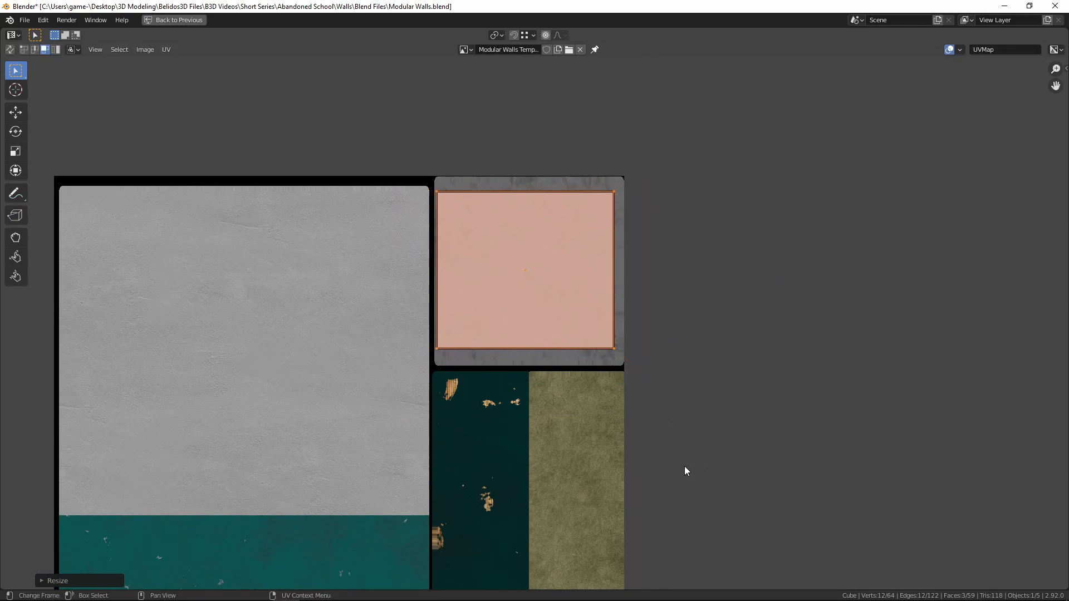
key("s")
left_click(758, 462)
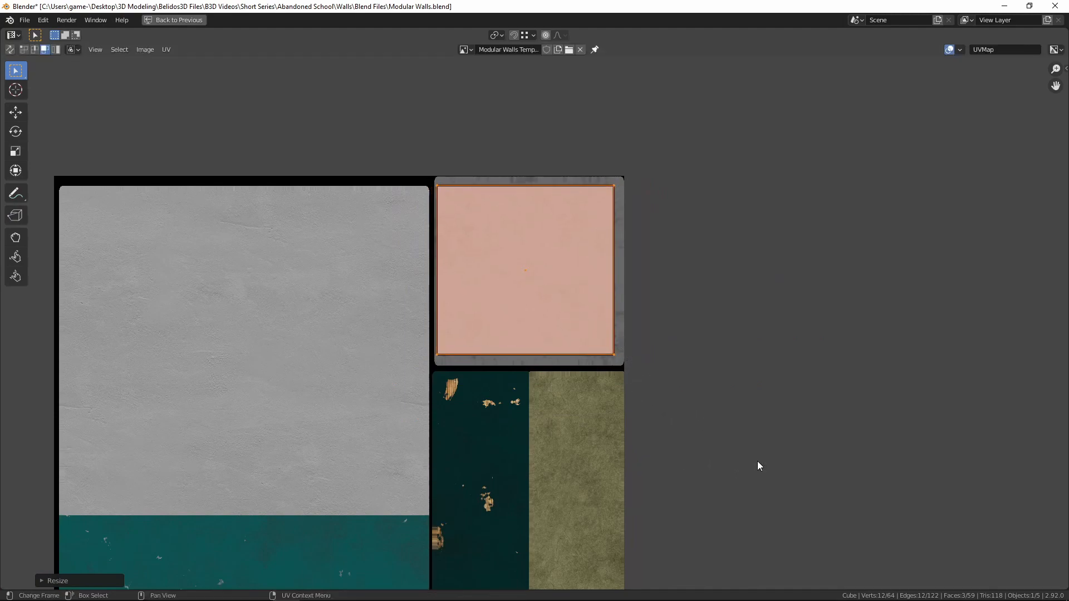
key("g")
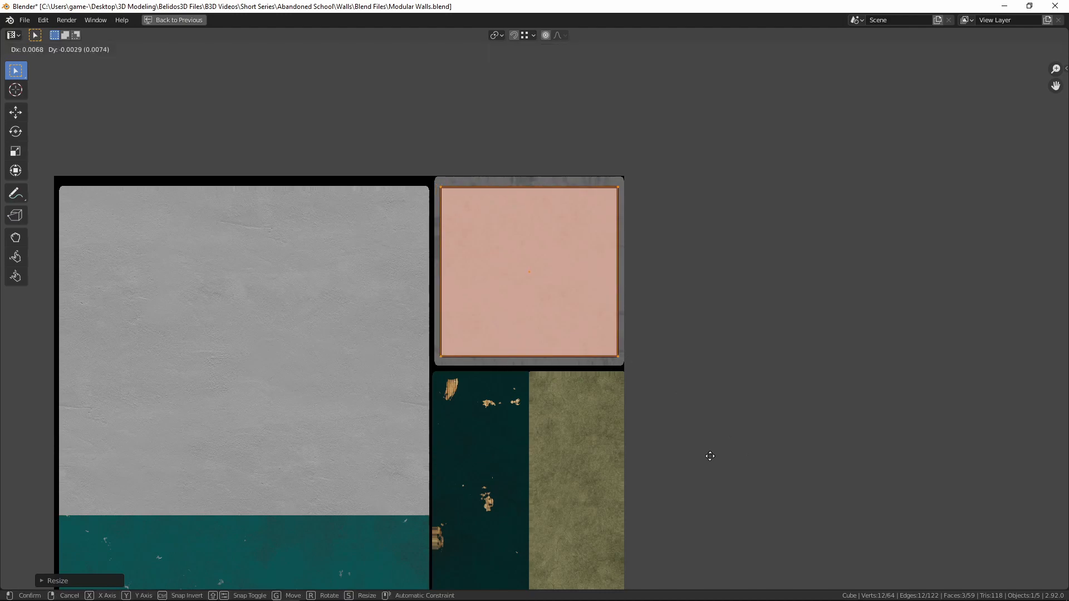
left_click(708, 450)
key("ctrl+space")
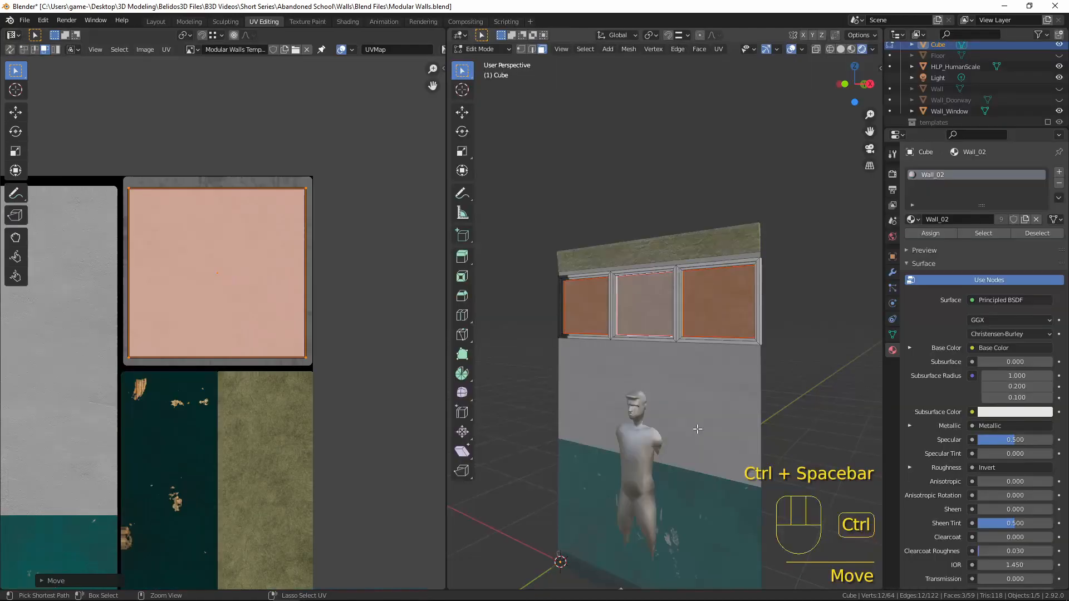
Return to Object Mode, deselect everything and examine the glass texture on the three panes.
middle_click_drag(746, 409, 755, 404)
key("Tab")
scroll(755, 400, "up", 2)
mouse_move(686, 420)
middle_mouse_down()
mouse_move(694, 385)
mouse_move(720, 387)
mouse_move(516, 399)
mouse_move(664, 419)
mouse_move(694, 391)
mouse_move(559, 401)
mouse_move(623, 390)
mouse_move(667, 406)
mouse_move(622, 402)
mouse_move(651, 398)
middle_mouse_up()
key("a")
key("a")
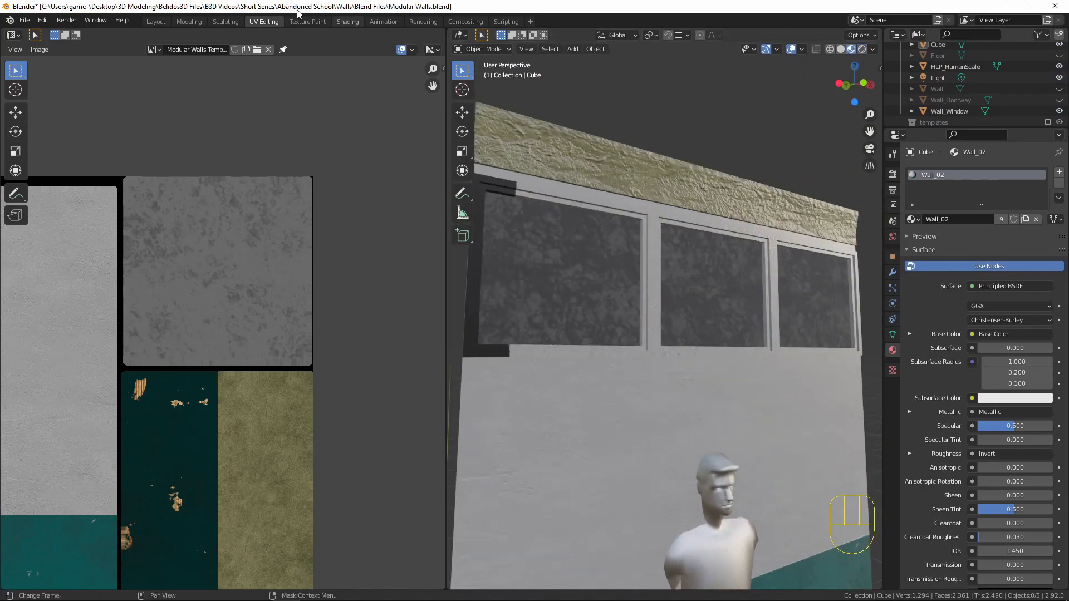
In the Shading workspace, disconnect the Invert node from the Principled BSDF's Roughness input in the Wall_02 material.
left_click(347, 21)
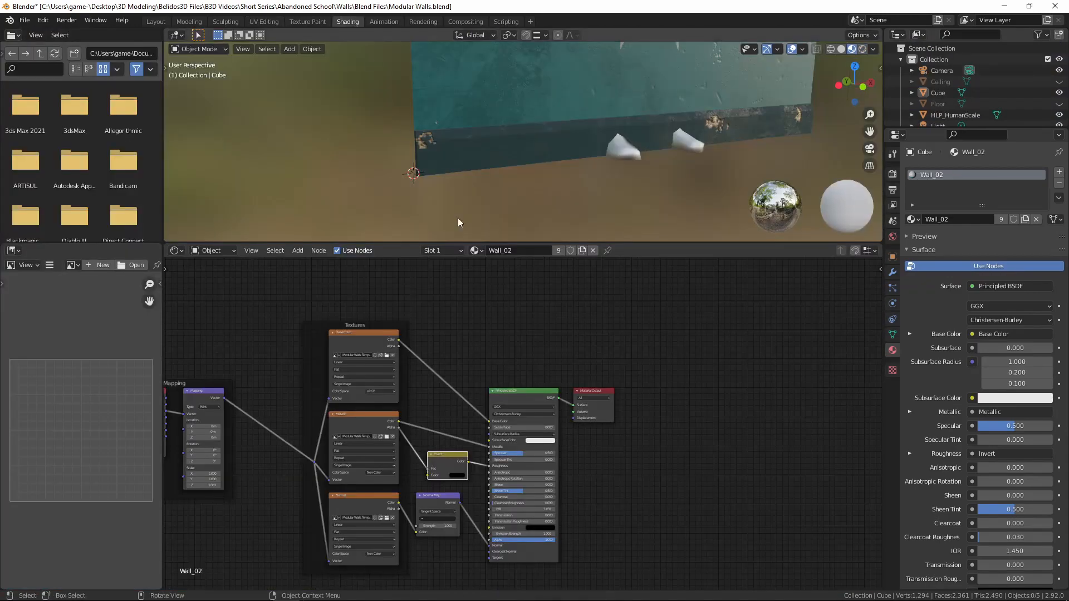
mouse_move(487, 465)
left_mouse_down()
mouse_move(473, 473)
mouse_move(477, 462)
left_mouse_up()
scroll(501, 390, "down", 3)
scroll(632, 122, "down", 7)
middle_click_drag(632, 122, 611, 169)
scroll(611, 169, "up", 7)
left_click_drag(521, 458, 490, 458)
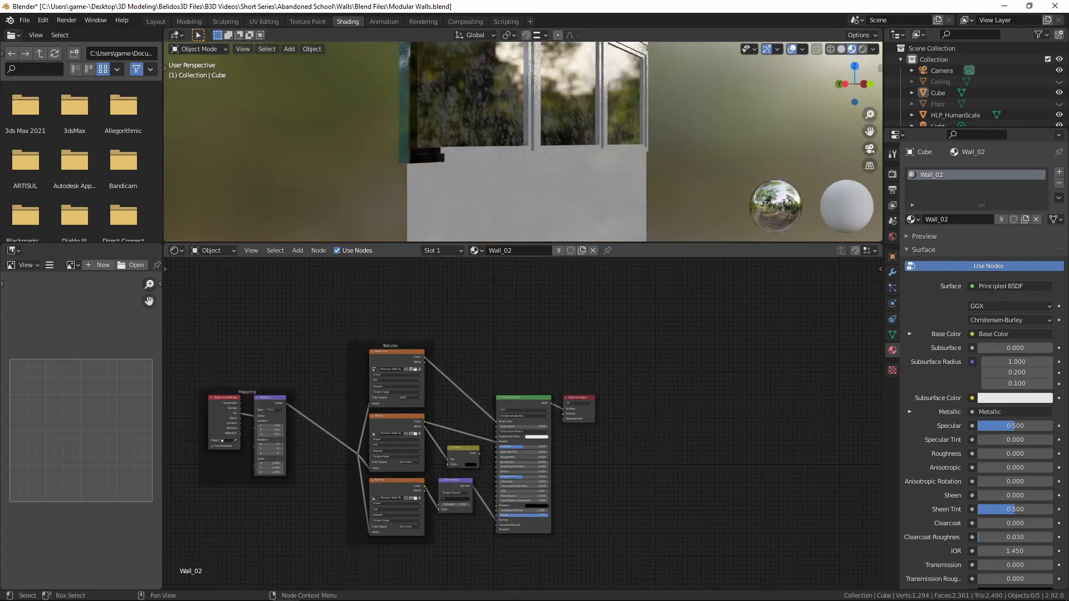
Connect the Metallic texture's Alpha output directly to the Principled BSDF's Roughness input, bypassing the Invert node.
scroll(523, 426, "up", 2)
scroll(483, 557, "up", 2)
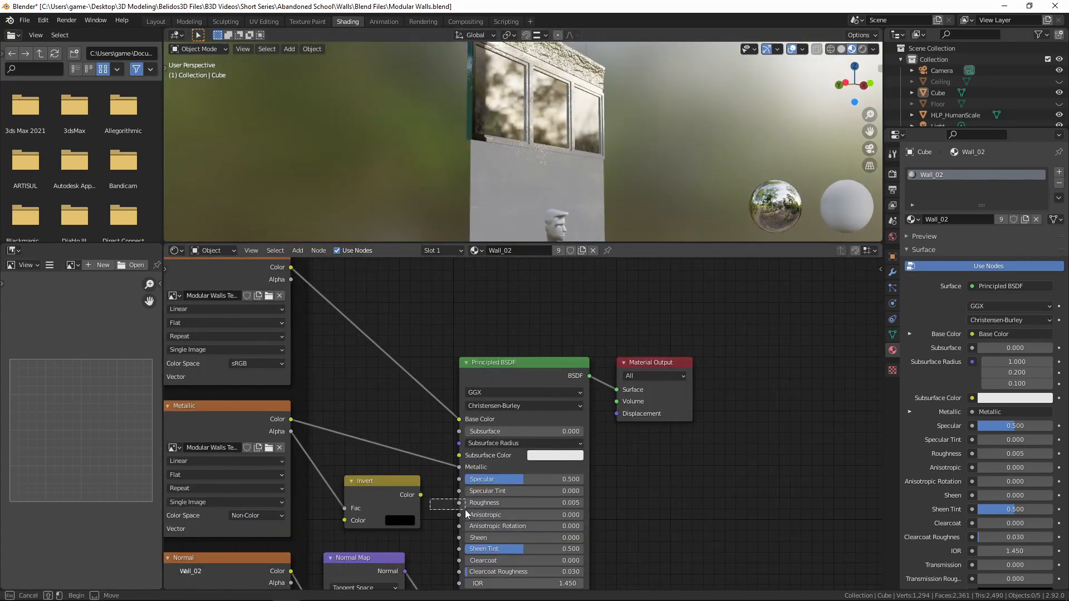
left_click(415, 498)
left_click_drag(345, 509, 459, 503)
middle_click_drag(604, 139, 532, 139)
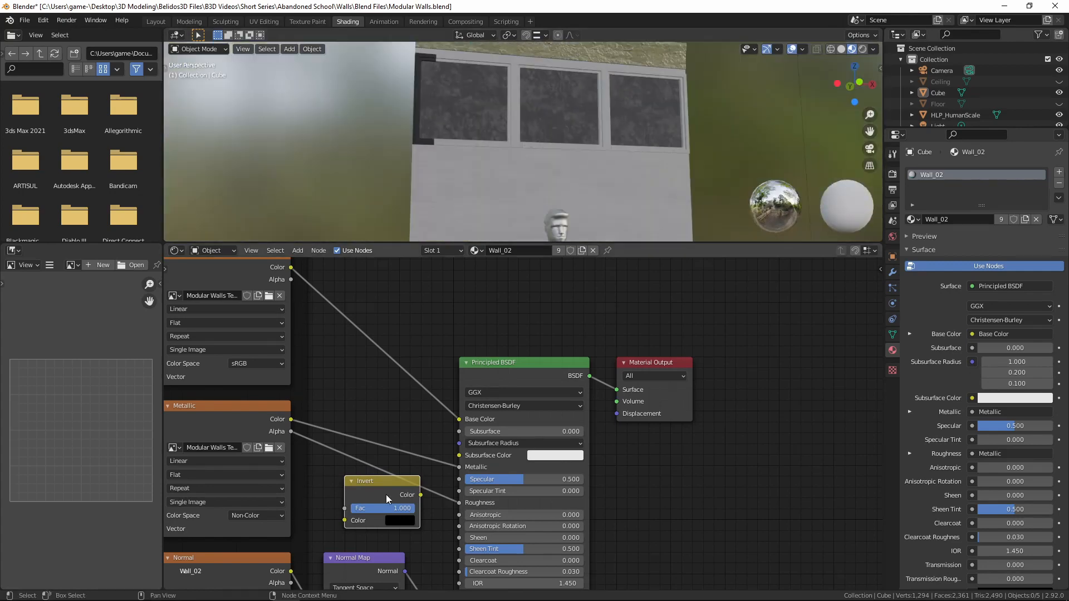
Insert the Invert node into the link between the Metallic texture's Alpha and Roughness, and check the panes' reflections.
left_click_drag(386, 496, 376, 473)
middle_click_drag(612, 122, 601, 153)
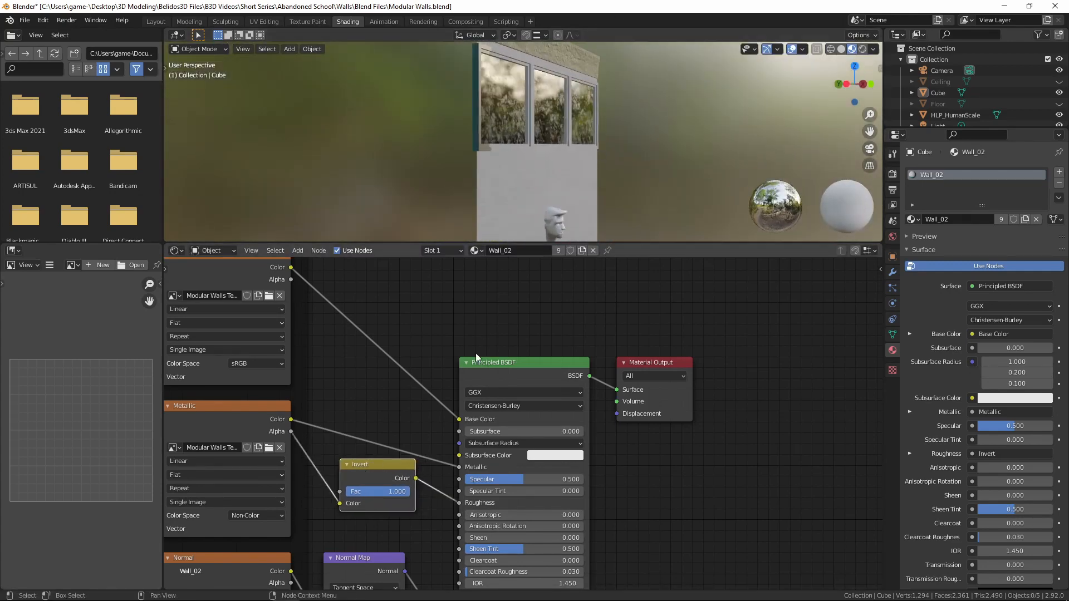
scroll(390, 416, "down", 2)
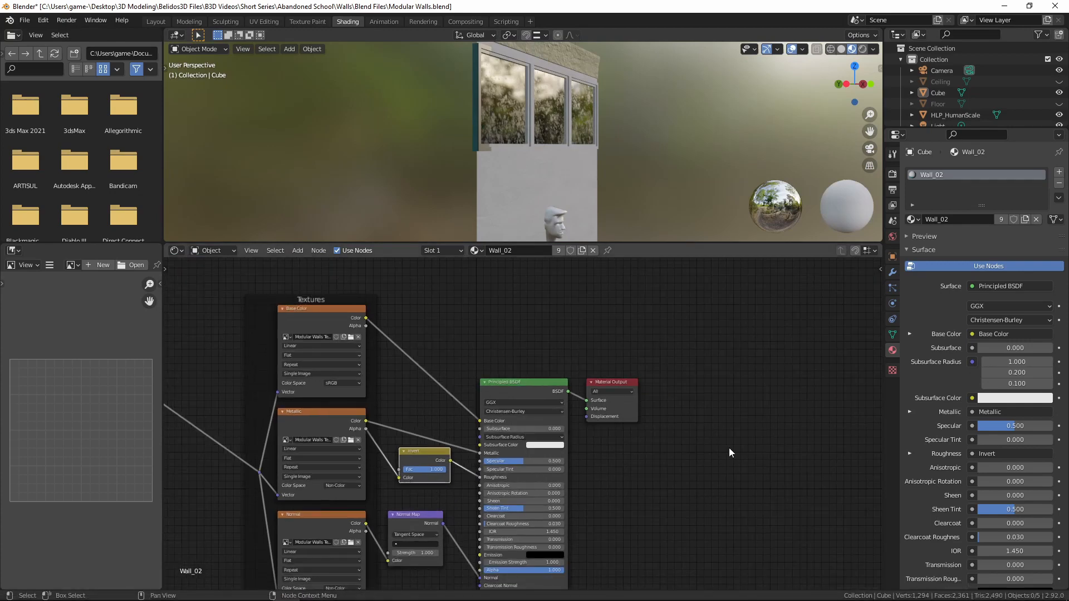
Return to the UV Editing workspace and examine the glass panes and frame in Object Mode.
left_click(264, 21)
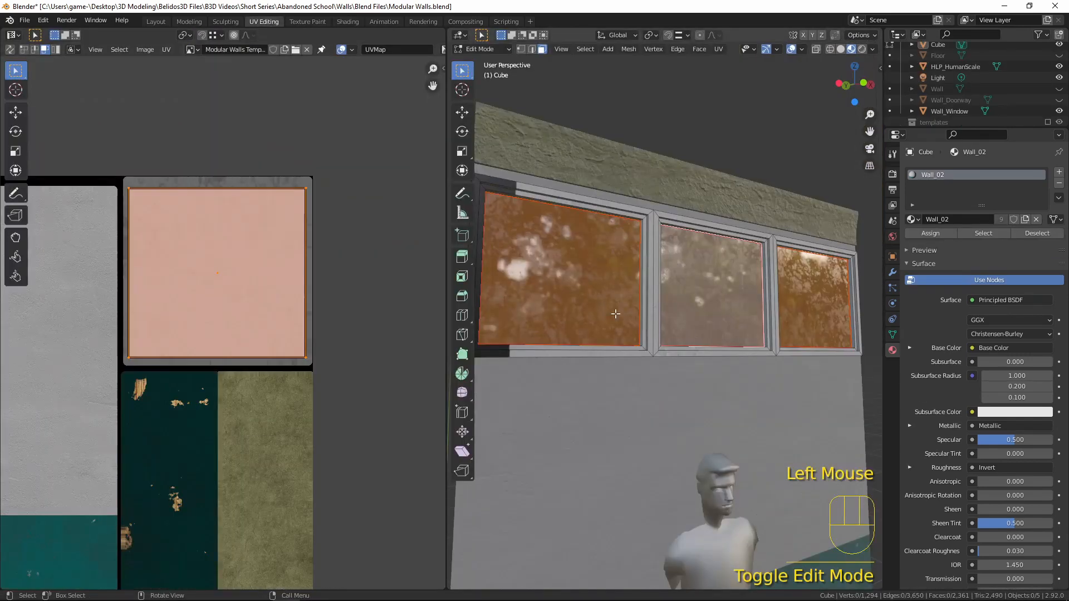
scroll(613, 334, "down", 2)
mouse_move(585, 334)
middle_mouse_down()
mouse_move(628, 333)
mouse_move(707, 399)
mouse_move(700, 422)
mouse_move(754, 425)
mouse_move(734, 427)
mouse_move(689, 322)
mouse_move(644, 329)
middle_mouse_up()
key("Tab")
scroll(674, 409, "up", 3)
scroll(723, 389, "down", 3)
scroll(690, 322, "up", 3)
Select the diagonal edge loops at the window frame's corners and divider junctions in Edit Mode and mark them as seams.
key("Tab")
key("a")
key("a")
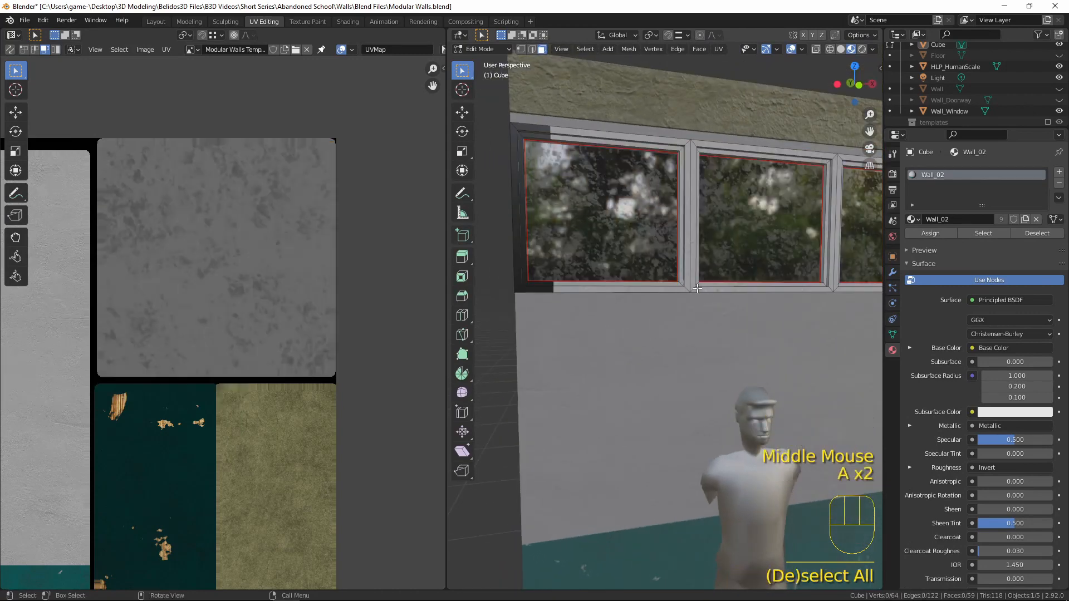
key("2")
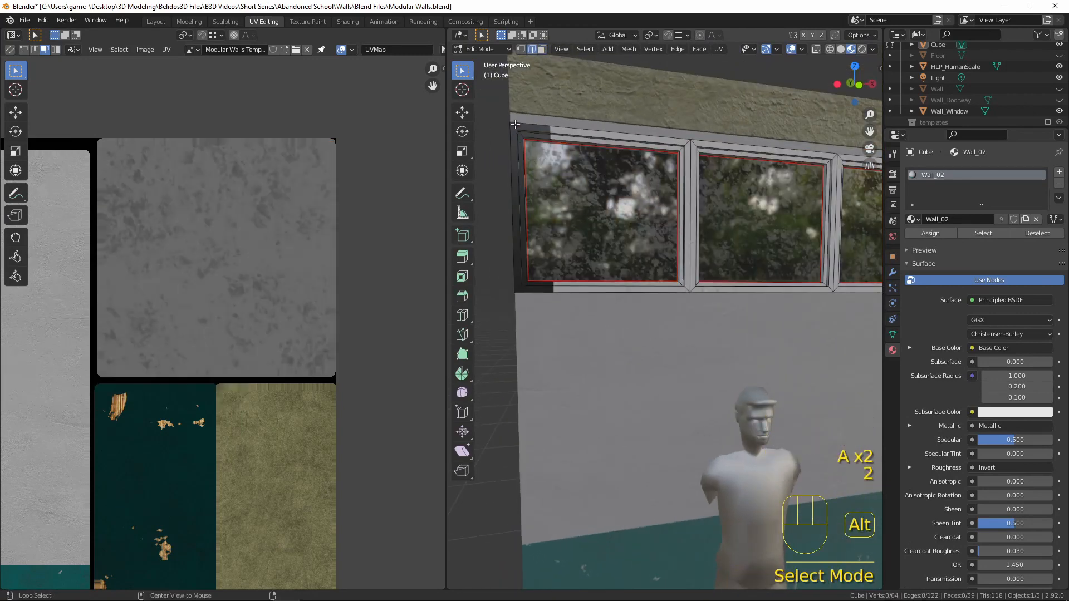
left_click(523, 144, "alt")
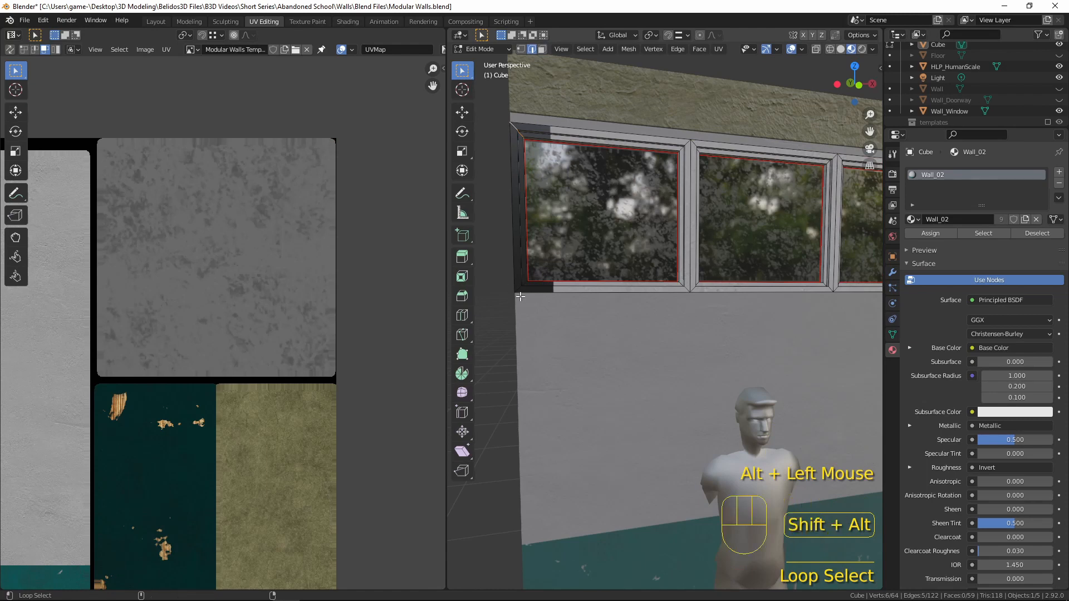
left_click(519, 287, "alt+shift")
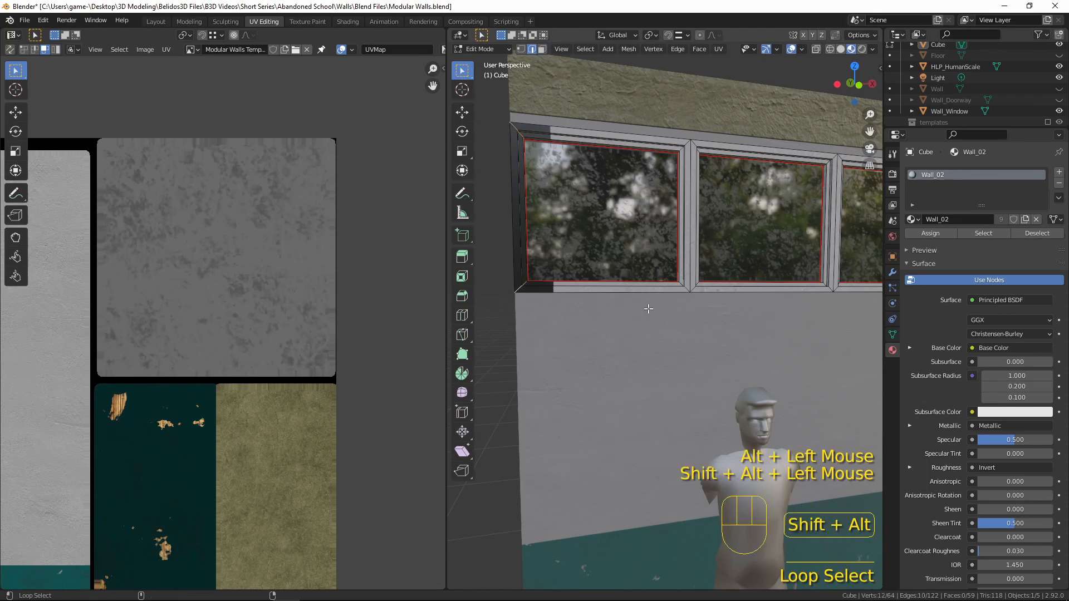
left_click(687, 287, "alt+shift")
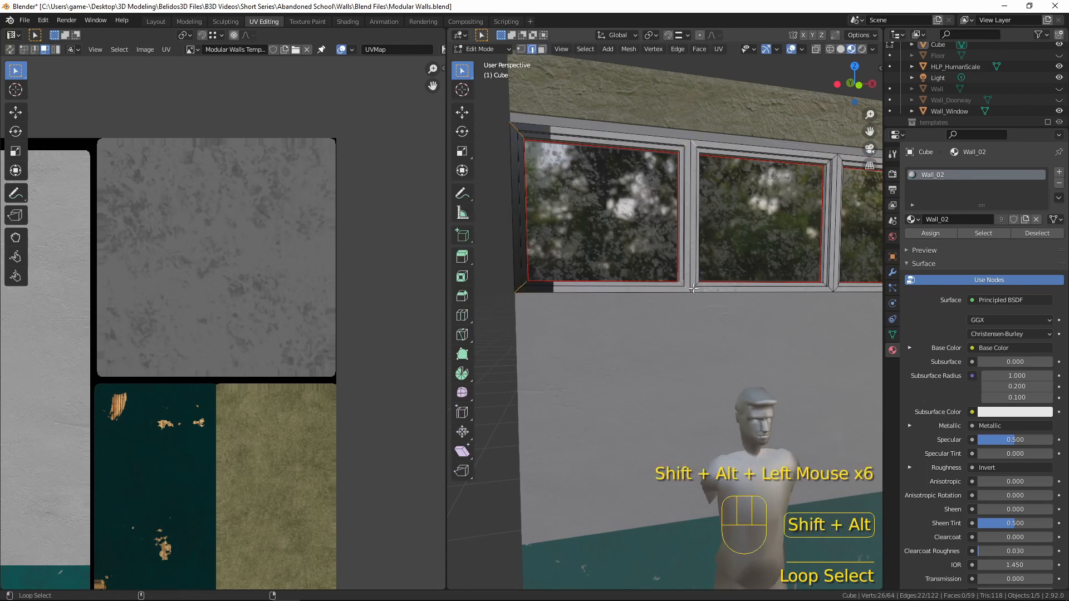
left_click(835, 180, "alt+shift")
left_click(827, 275, "alt+shift")
middle_click_drag(838, 290, 807, 311, "shift")
scroll(808, 311, "up", 1, "shift")
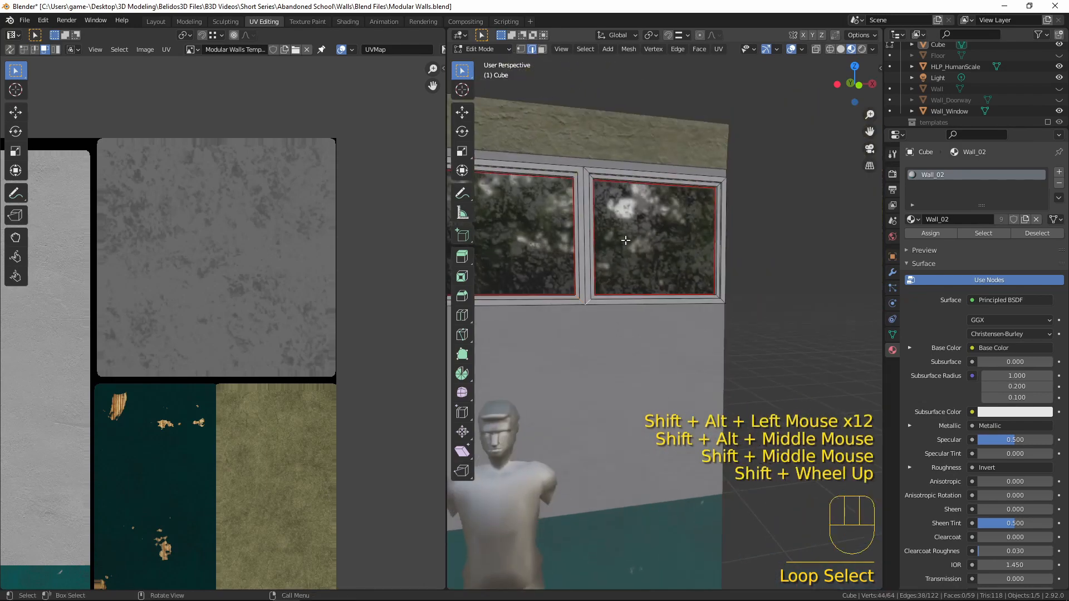
scroll(724, 278, "up", 2)
middle_click_drag(724, 278, 779, 334, "shift")
left_click(790, 184, "alt+shift")
left_click(669, 399, "alt+shift")
left_click(793, 368, "alt+shift")
key("ctrl+e")
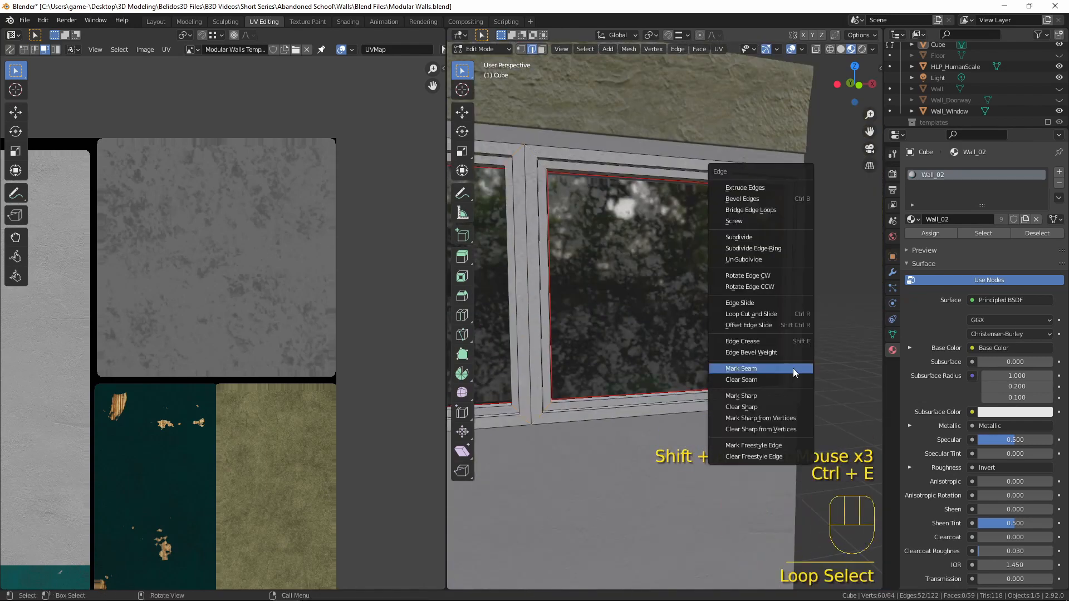
left_click(793, 369)
scroll(760, 306, "down", 2)
scroll(760, 306, "up", 1)
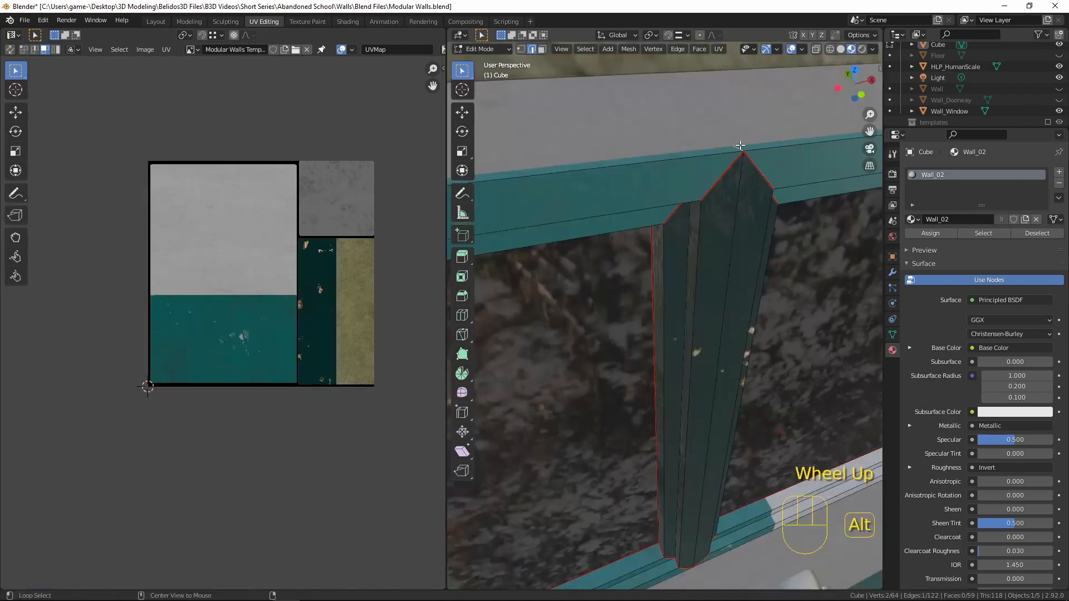
Mark the remaining diagonal edge loops at the upper and lower ends of the window dividers as seams.
left_click(746, 154, "alt")
left_click(750, 154, "alt")
scroll(769, 221, "down", 2)
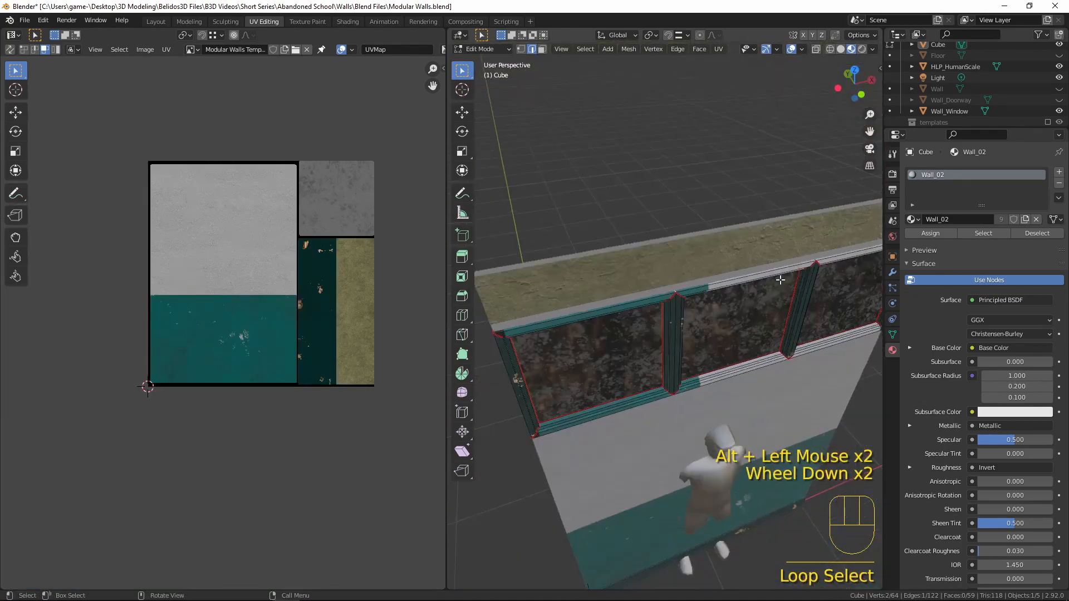
middle_click_drag(769, 222, 699, 342, "shift")
scroll(616, 375, "up", 1)
scroll(698, 342, "up", 4)
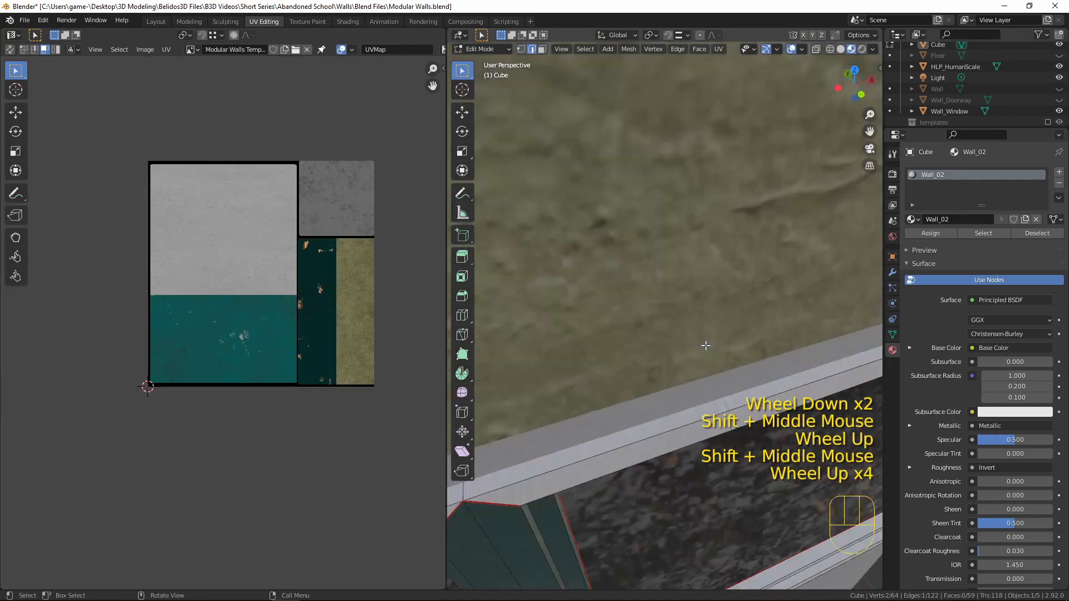
middle_click_drag(563, 411, 627, 381, "shift")
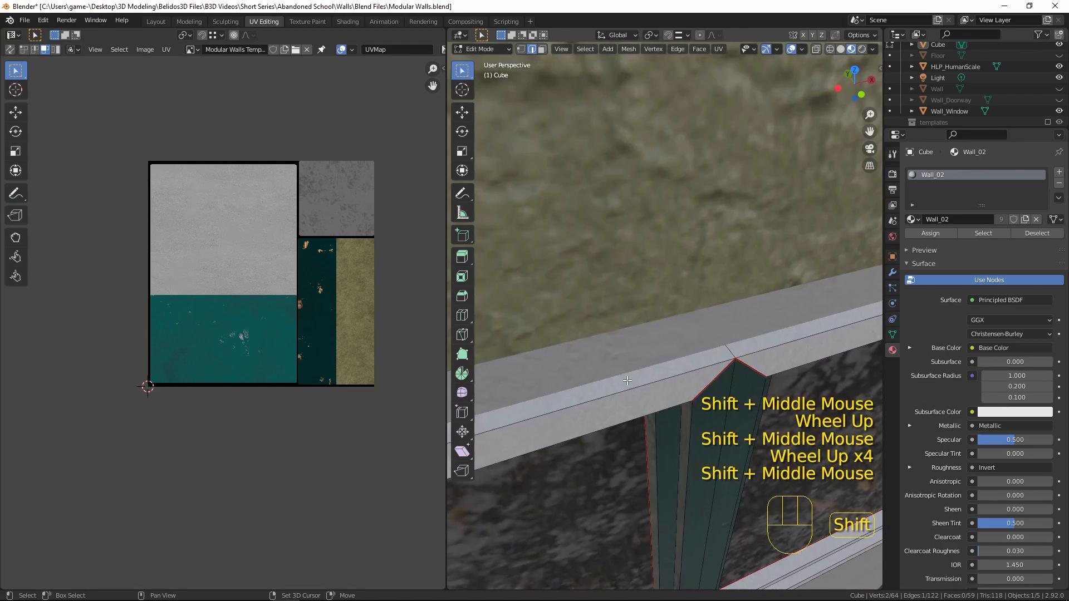
left_click(731, 356, "alt+shift")
scroll(676, 421, "down", 2)
middle_click_drag(676, 421, 676, 298)
scroll(702, 253, "up", 2)
middle_click_drag(702, 253, 683, 339, "shift")
left_click(676, 328, "alt+shift")
left_click(617, 313, "alt+shift")
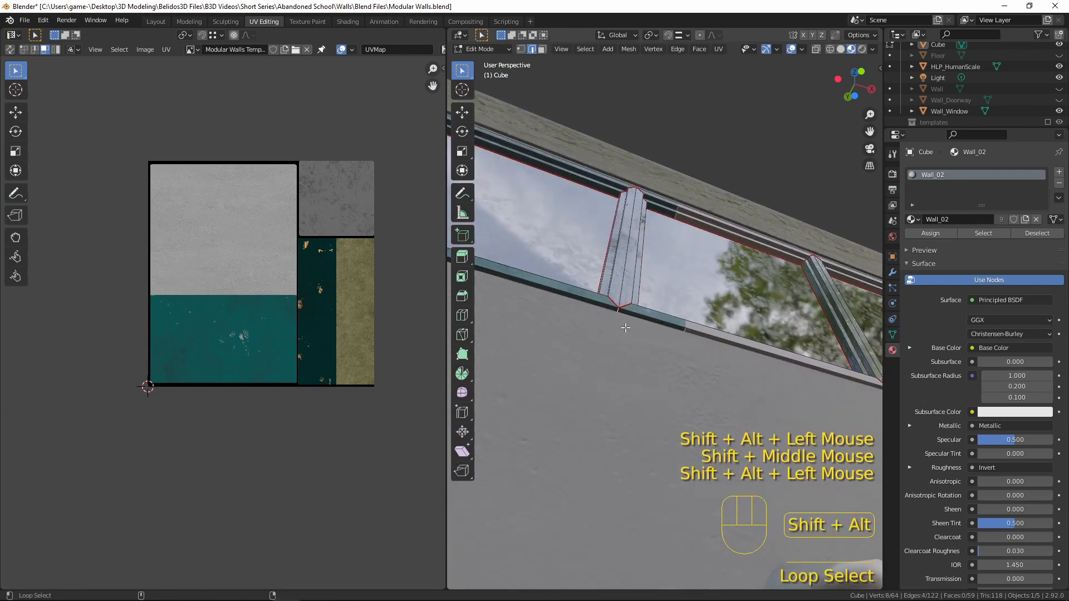
key("ctrl+e")
left_click(633, 356)
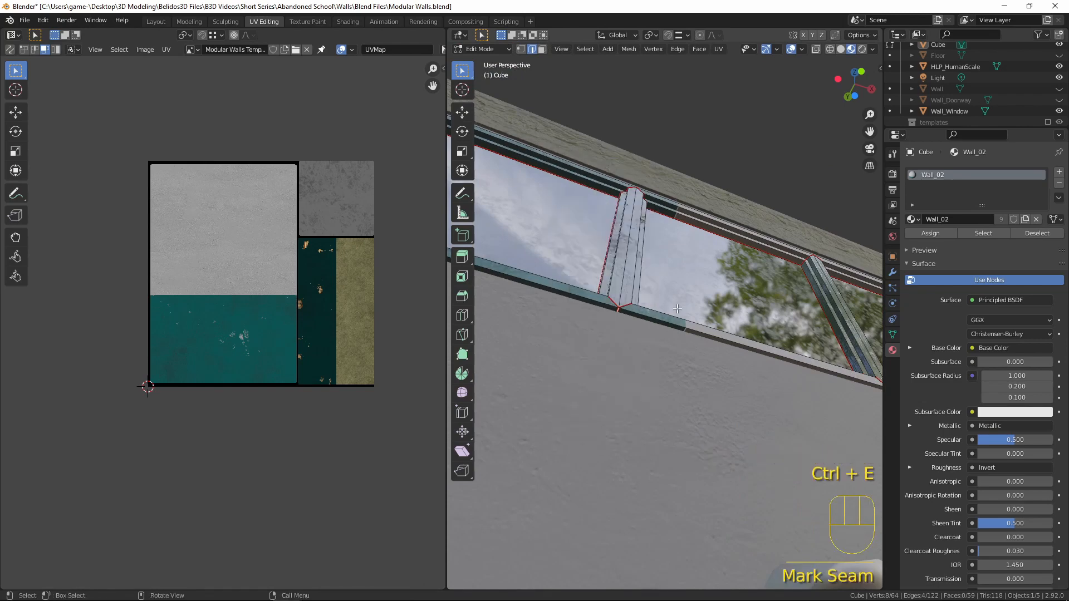
Select the whole window mesh except the three glass panes and unwrap the frame faces.
key("a")
scroll(664, 282, "down", 2)
middle_click_drag(664, 282, 563, 378)
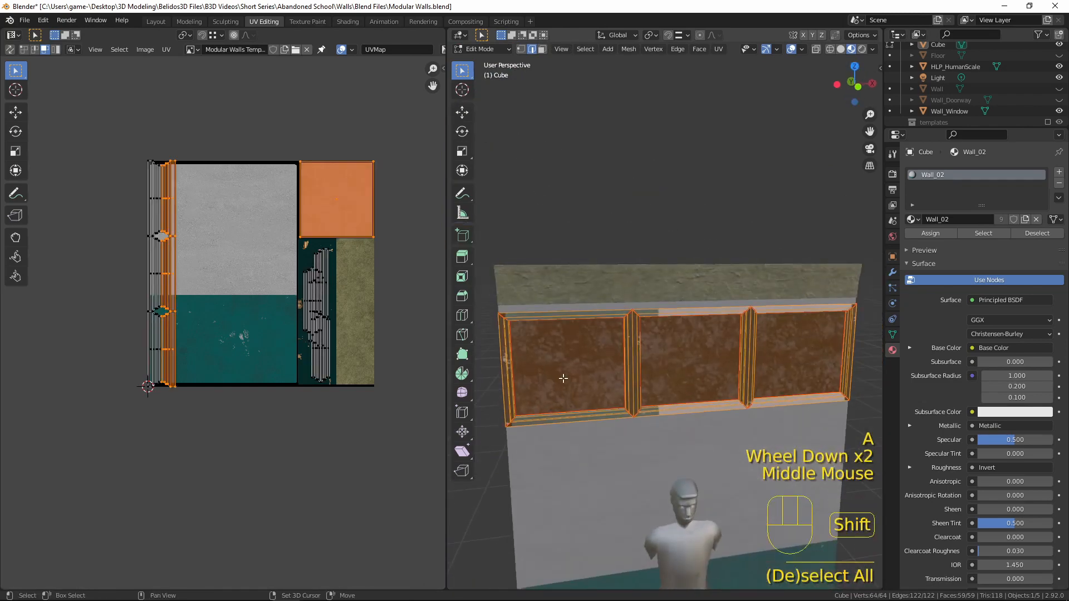
left_click(583, 363, "shift")
left_click(583, 363, "shift")
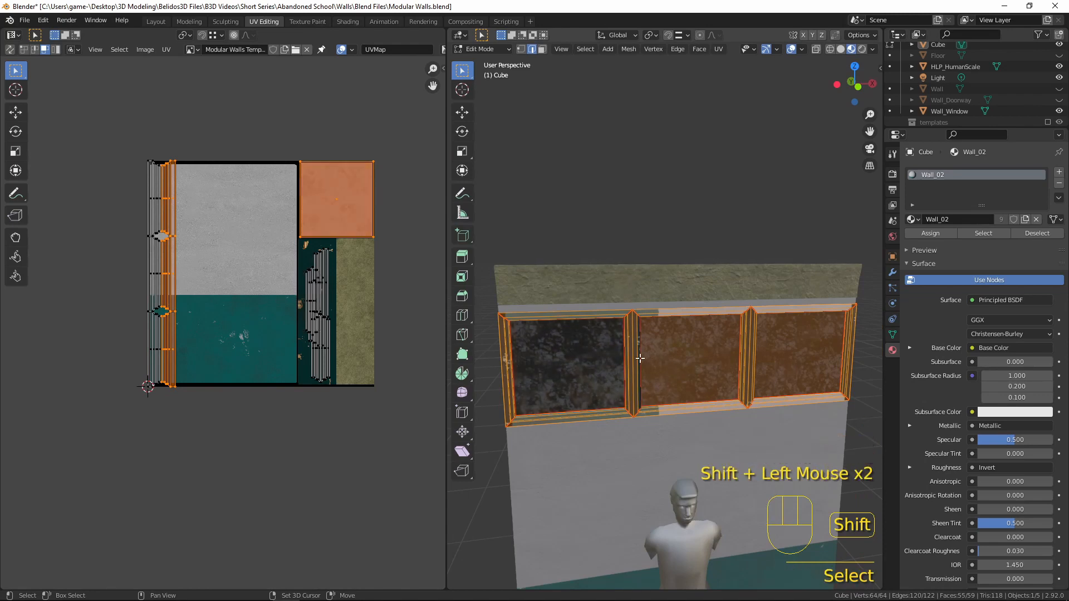
key("ctrl+z")
left_click(696, 362, "shift")
left_click(696, 362, "shift")
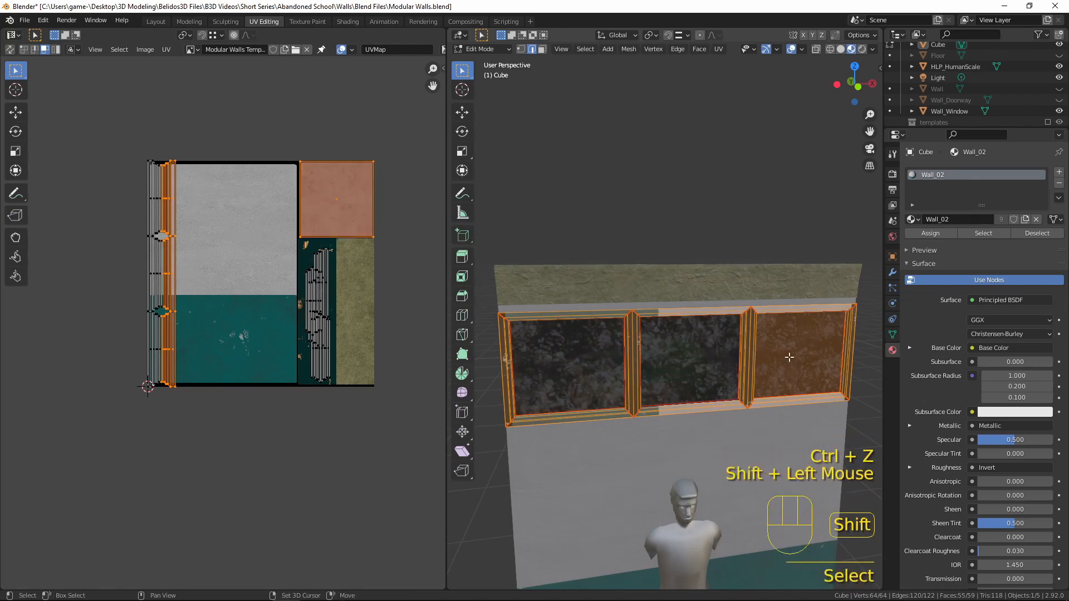
middle_click_drag(790, 357, 746, 405)
key("ctrl+z")
left_click(800, 326, "shift")
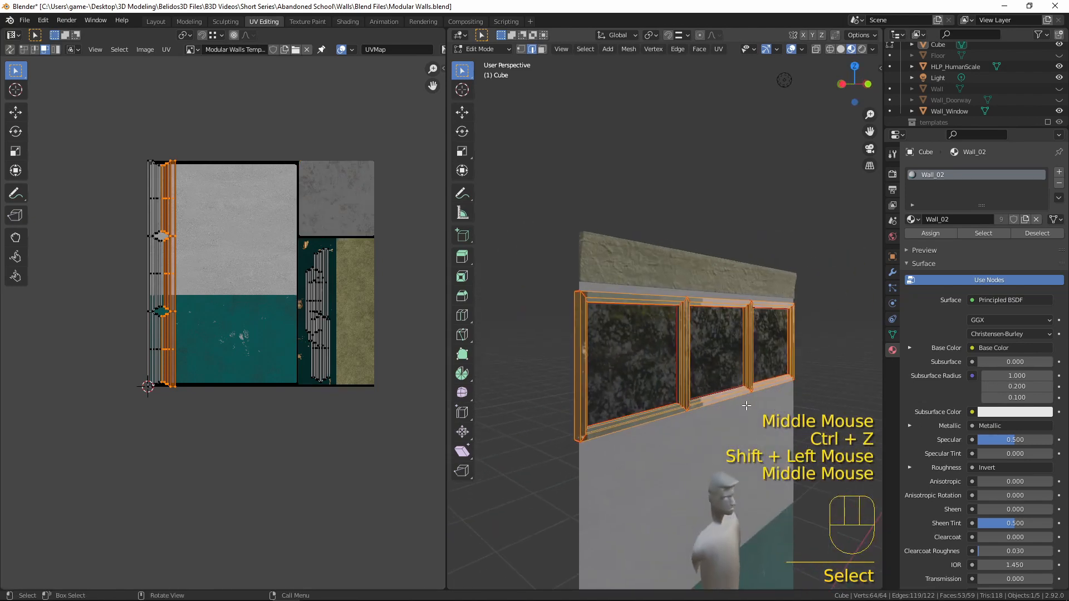
key("u")
left_click(727, 300)
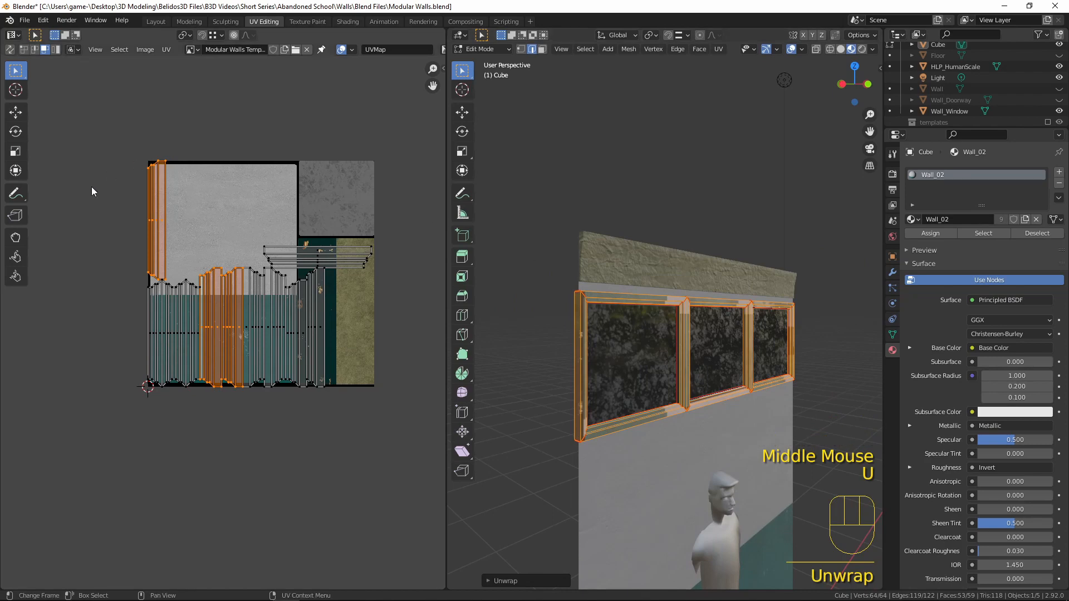
Enlarge the UV editor, rotate the horizontal frame island by 90° and move it onto the dark green trim strip.
key("ctrl+space")
scroll(572, 229, "up", 2)
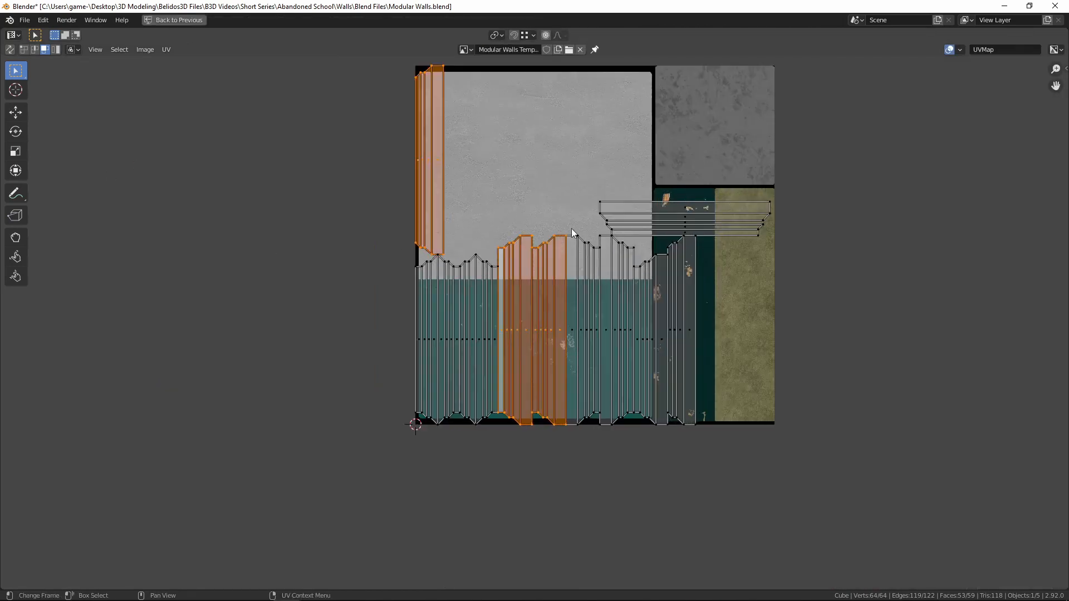
left_click(708, 216)
type("lr90")
key("Return")
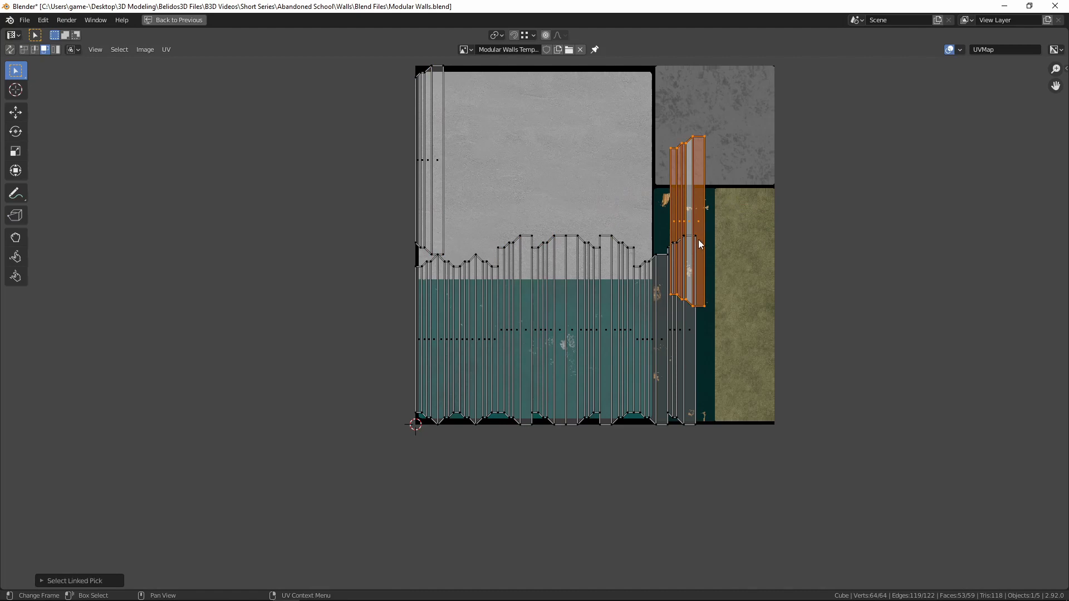
left_click_drag(700, 241, 696, 334)
Move the remaining window frame UV islands onto the dark green trim strip, overlapping one another.
left_click_drag(639, 356, 675, 346)
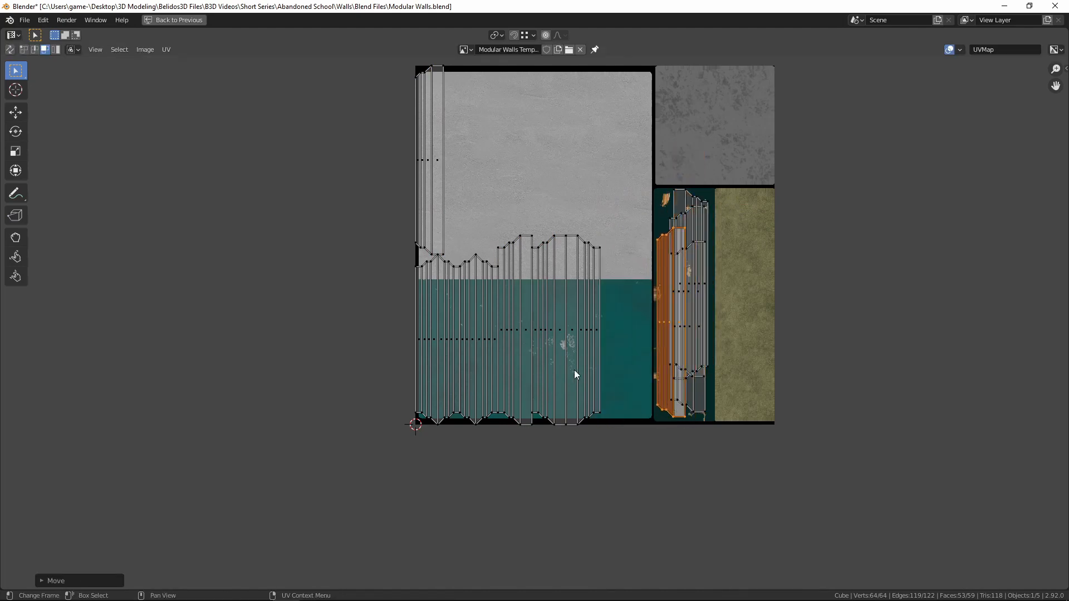
left_click_drag(576, 371, 677, 357)
left_click(550, 352)
left_click_drag(550, 352, 672, 313)
left_click(509, 336)
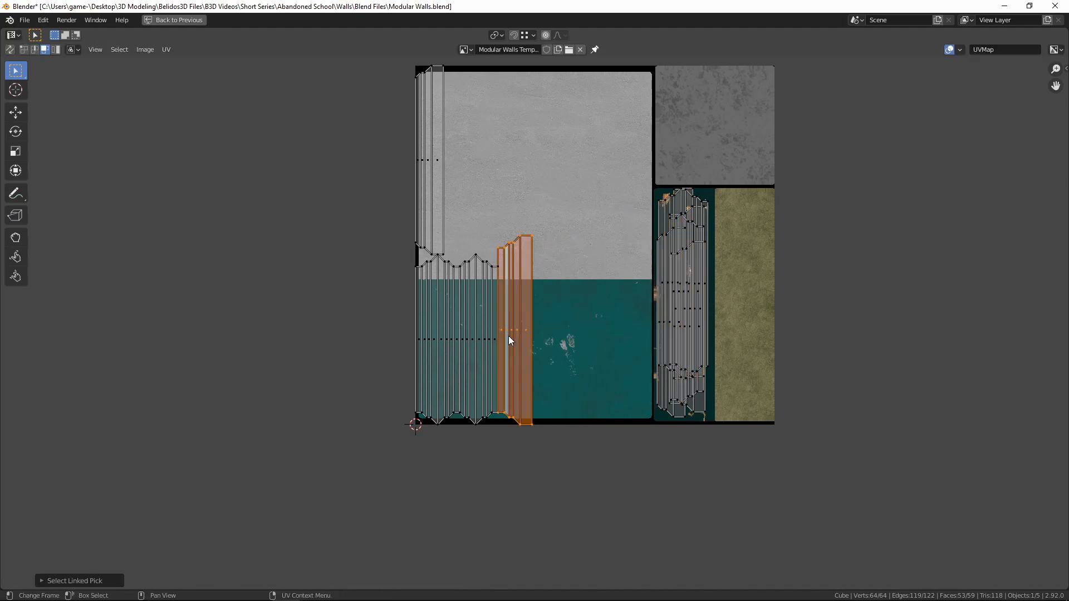
left_click_drag(509, 336, 682, 312)
left_click(477, 343)
left_click_drag(477, 343, 693, 339)
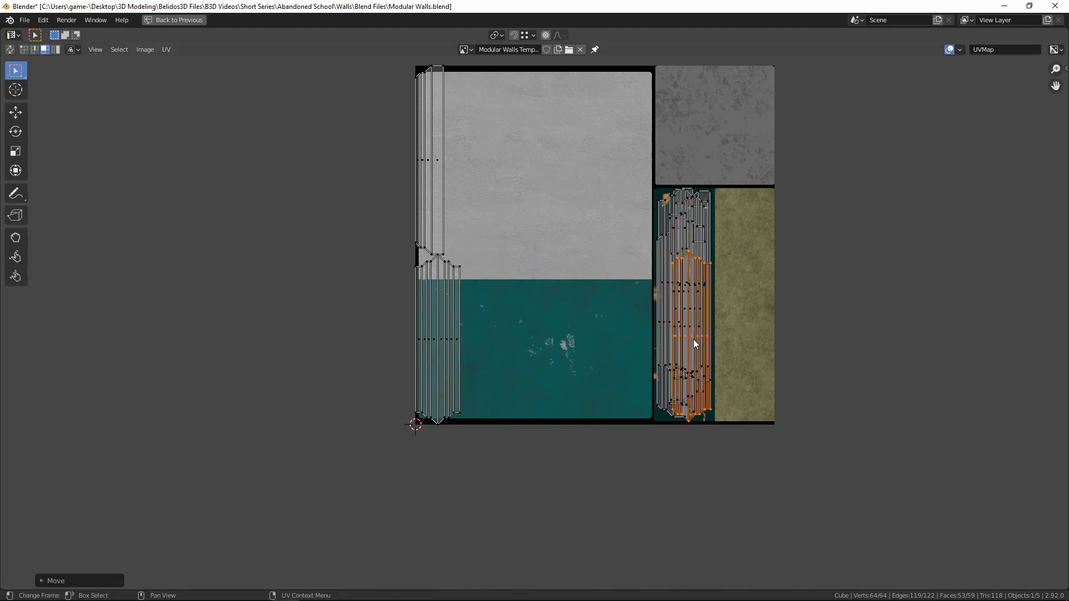
left_click_drag(507, 434, 407, 312)
left_click_drag(457, 339, 683, 312)
left_click(436, 212)
left_click_drag(436, 211, 682, 303)
Scale all frame UV islands down to about 0.94 inside the dark green strip and restore the editor layout.
key("a")
key("s")
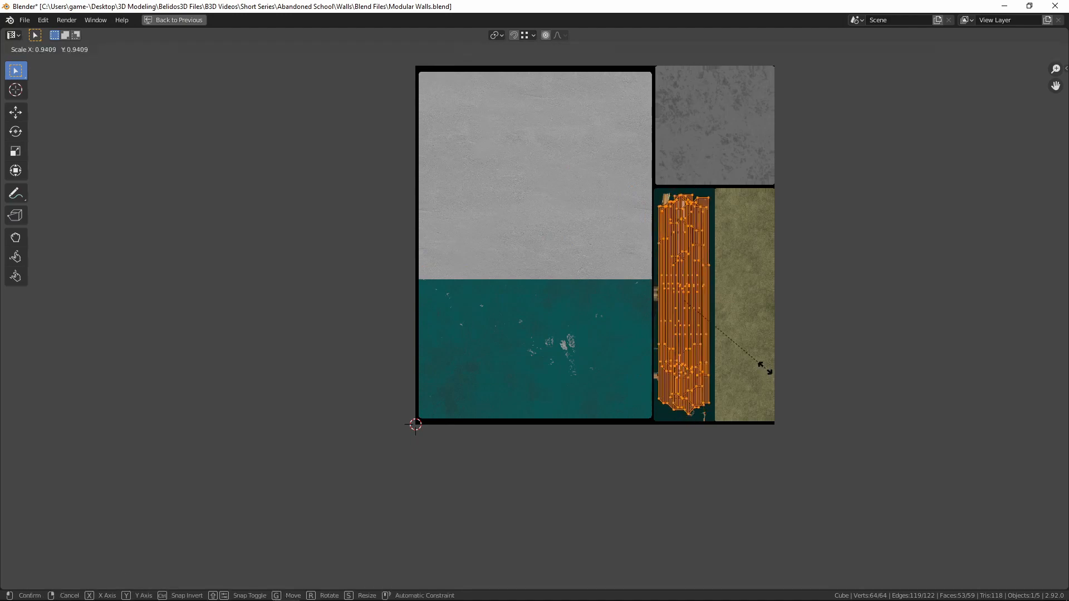
key("ctrl+space")
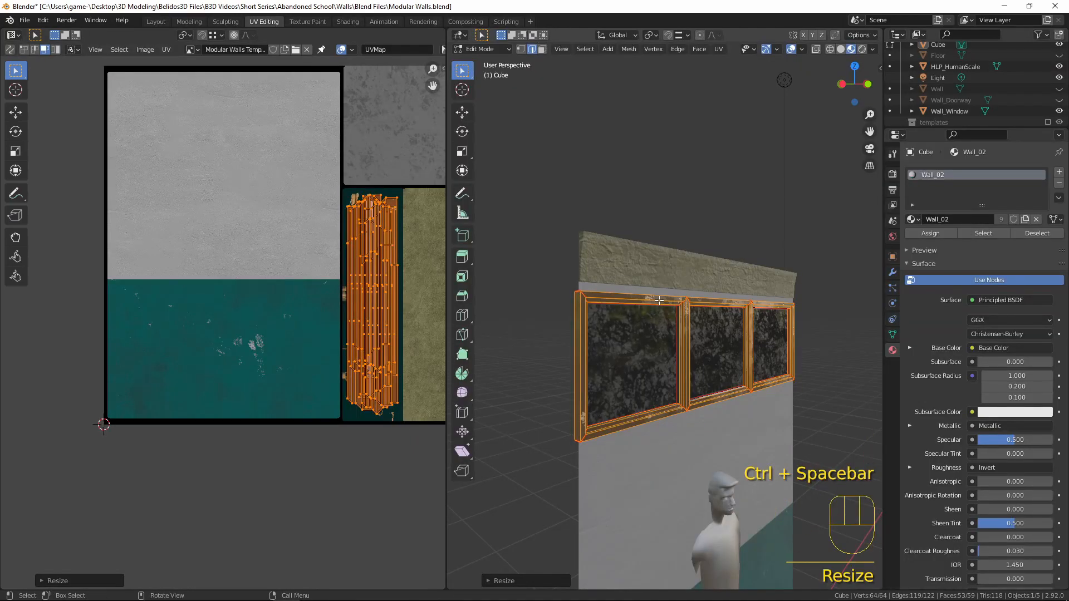
Return to Object Mode, deselect everything and examine the textured window wall from several angles.
key("Tab")
key("a")
key("a")
middle_click_drag(729, 364, 651, 320)
scroll(612, 381, "up", 2)
scroll(727, 373, "down", 2)
scroll(693, 330, "down", 2)
scroll(758, 359, "up", 2)
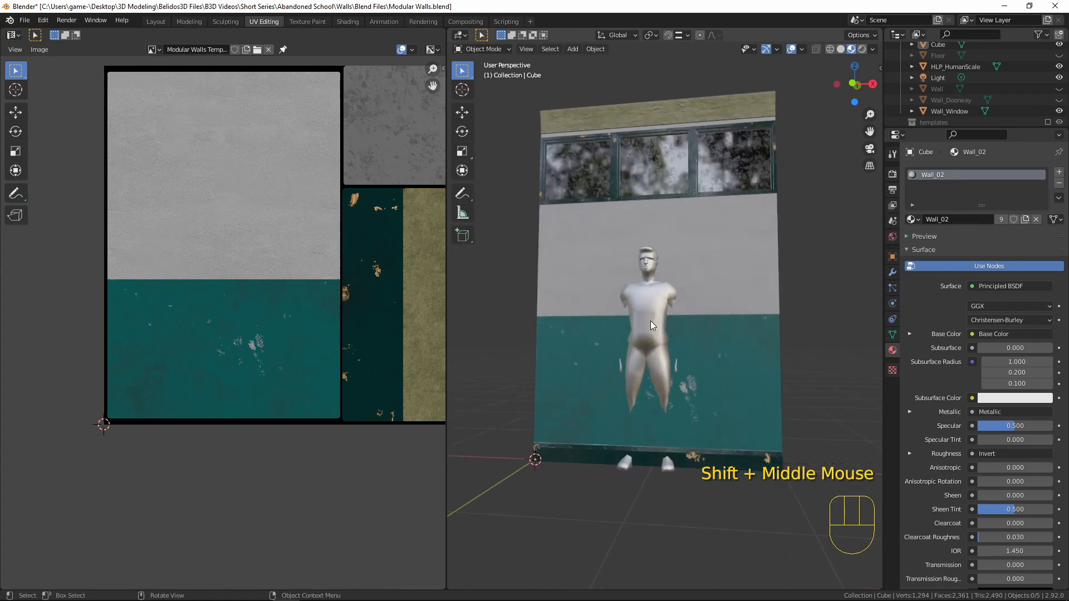
scroll(650, 320, "up", 1)
middle_click_drag(631, 482, 756, 377)
scroll(647, 323, "down", 2)
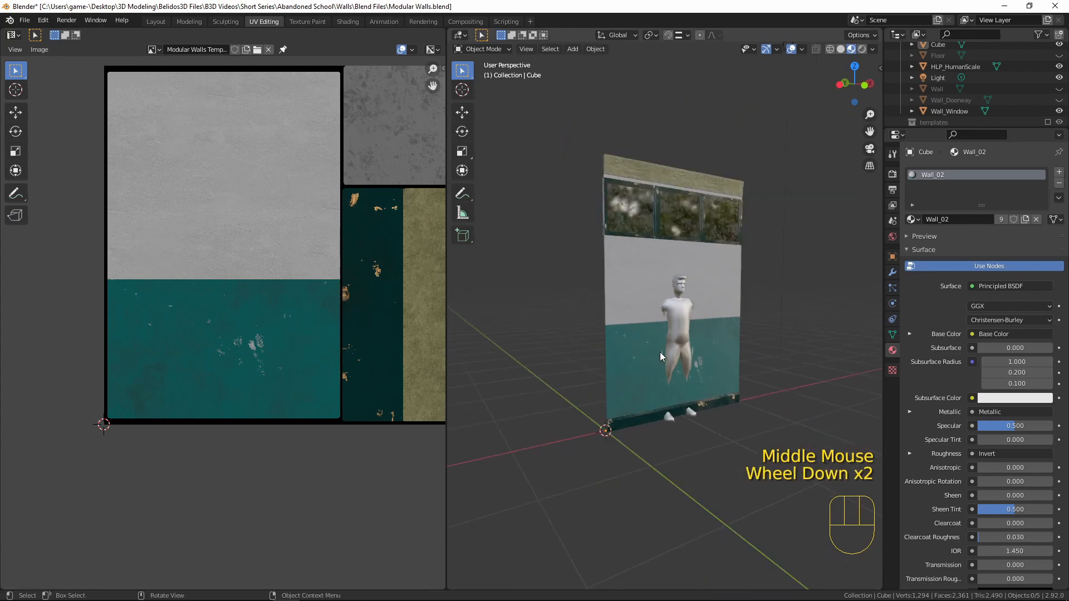
middle_click_drag(660, 355, 656, 417, "shift")
scroll(611, 398, "up", 1)
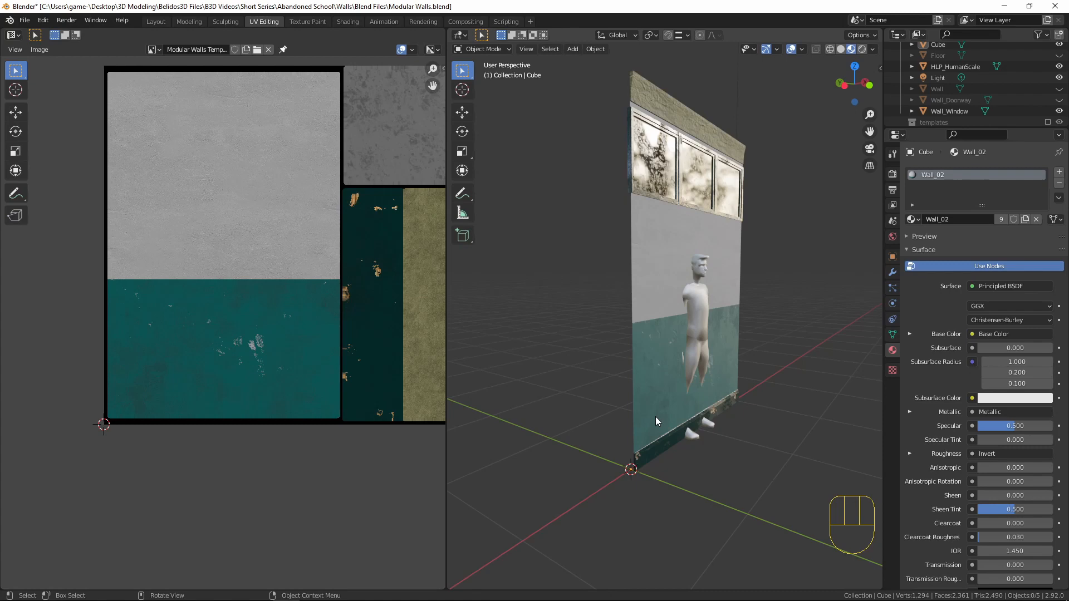
middle_click_drag(663, 396, 750, 446, "shift")
scroll(673, 433, "up", 1)
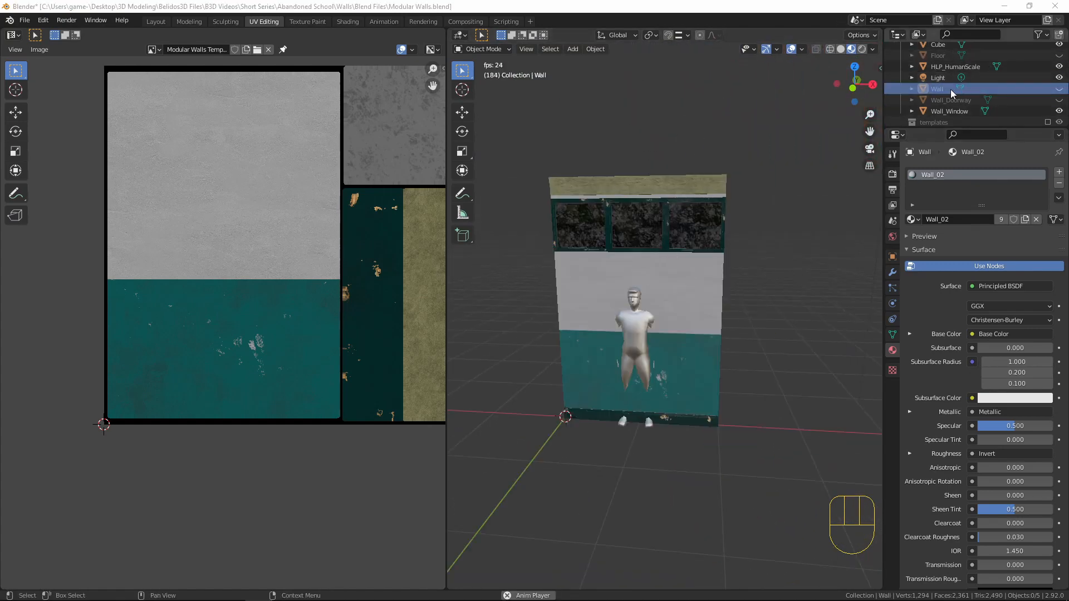
Unhide the Wall and Wall_Doorway objects and move Wall -2 m along the X axis.
left_click(1059, 90)
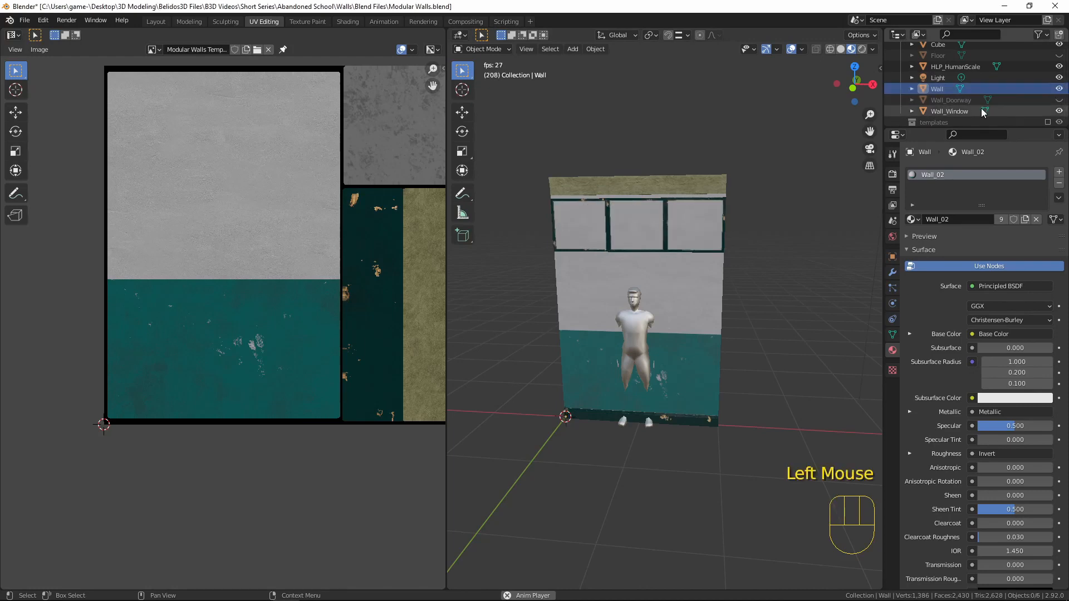
left_click(1059, 100)
left_click(937, 89)
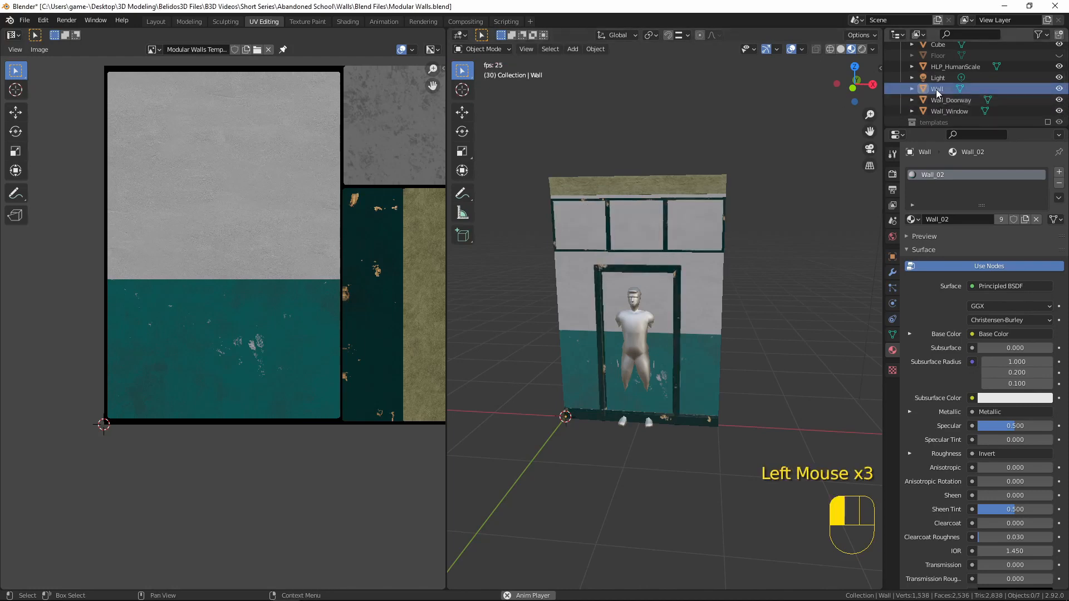
key("g")
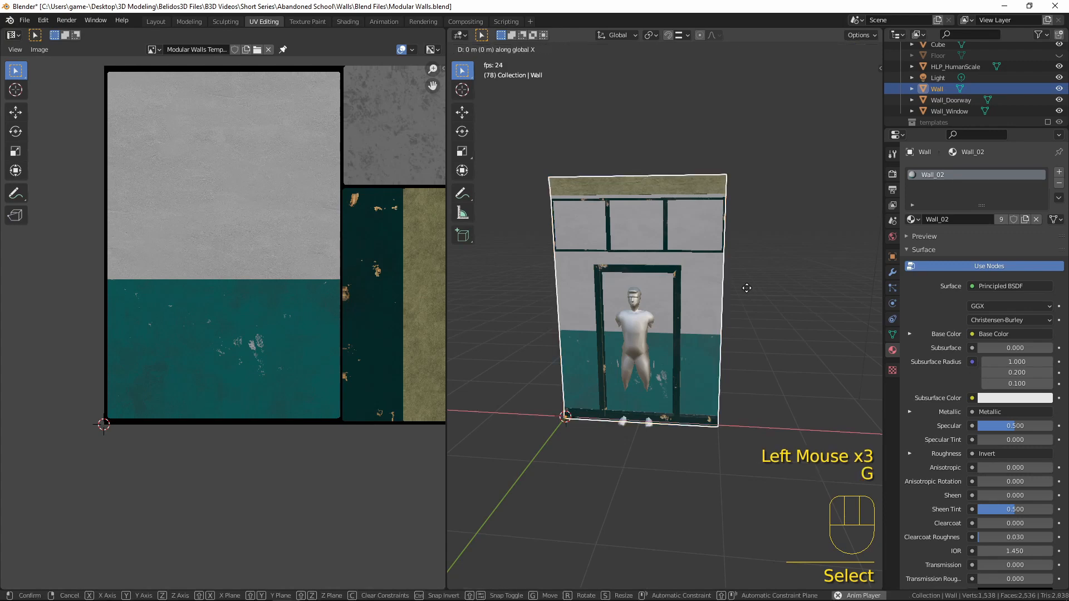
type("-2")
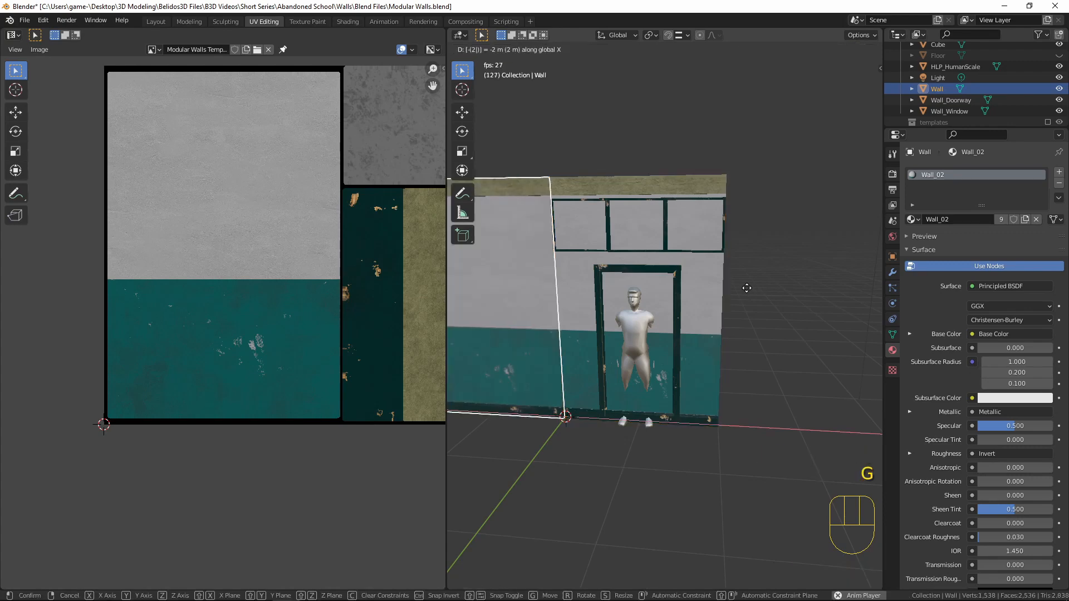
key("Return")
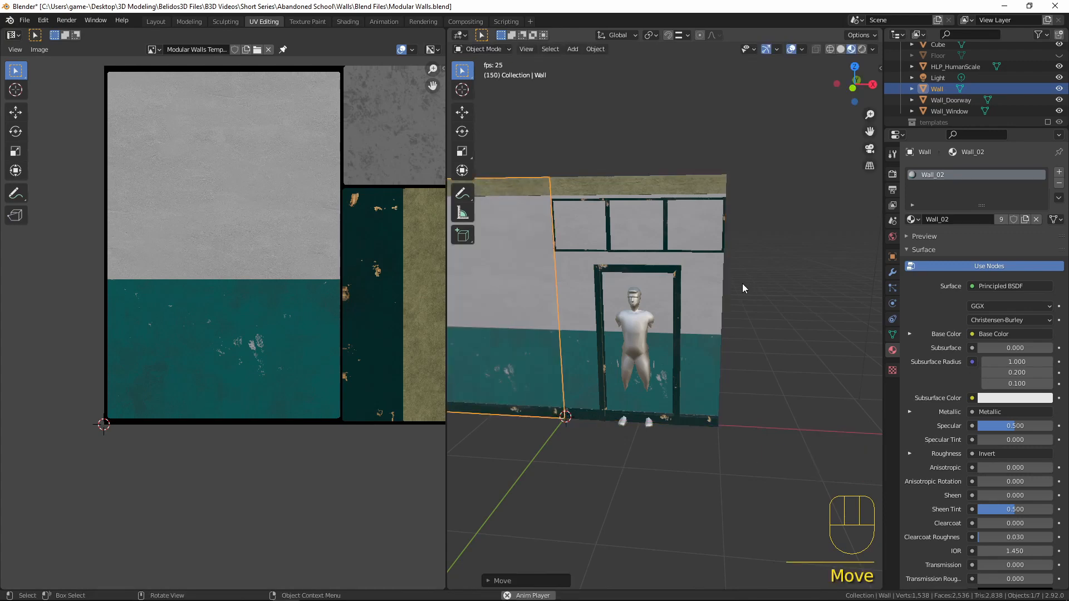
Move the Wall_Doorway object 2 m along the X axis and deselect everything.
left_click(966, 102)
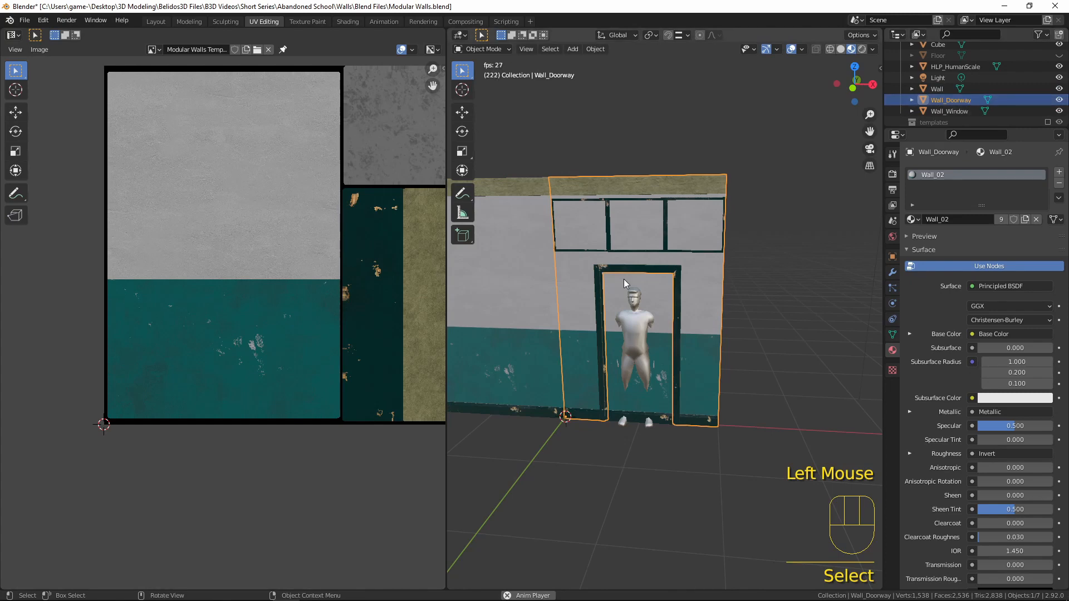
type("gx2")
key("Return")
key("a")
key("a")
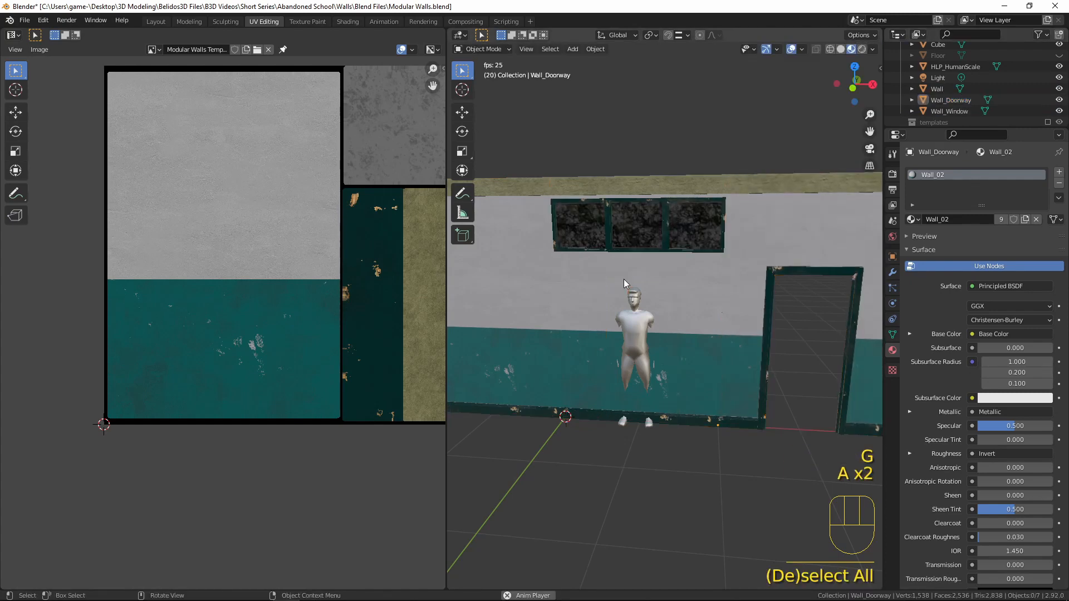
Switch the 3D viewport to Rendered shading and inspect the row of three wall modules.
scroll(624, 279, "down", 2)
middle_click_drag(646, 277, 600, 317)
scroll(570, 323, "up", 1)
scroll(569, 328, "up", 1)
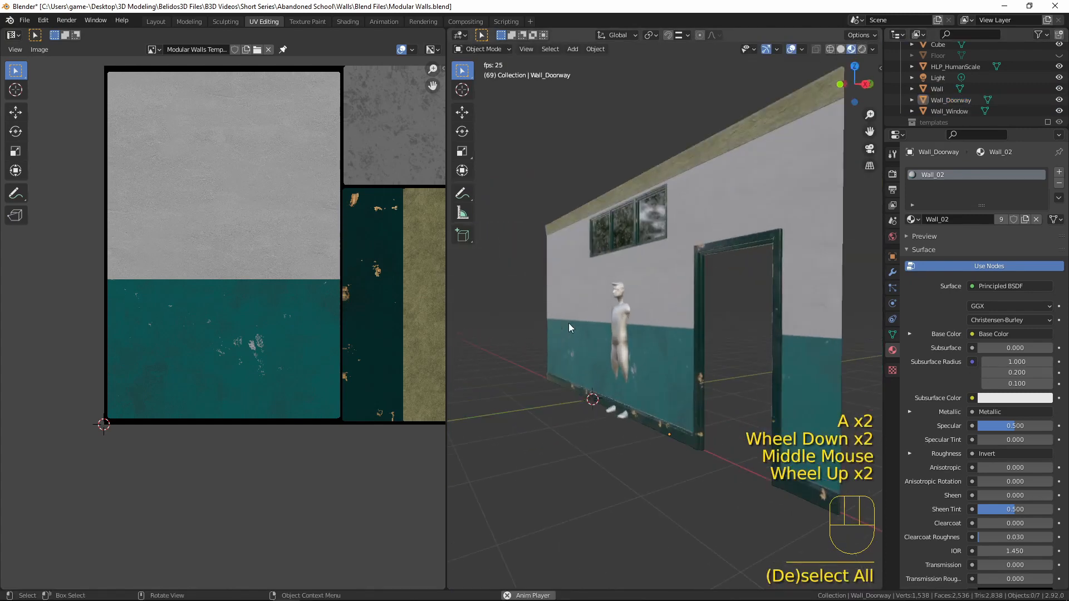
left_click(862, 50)
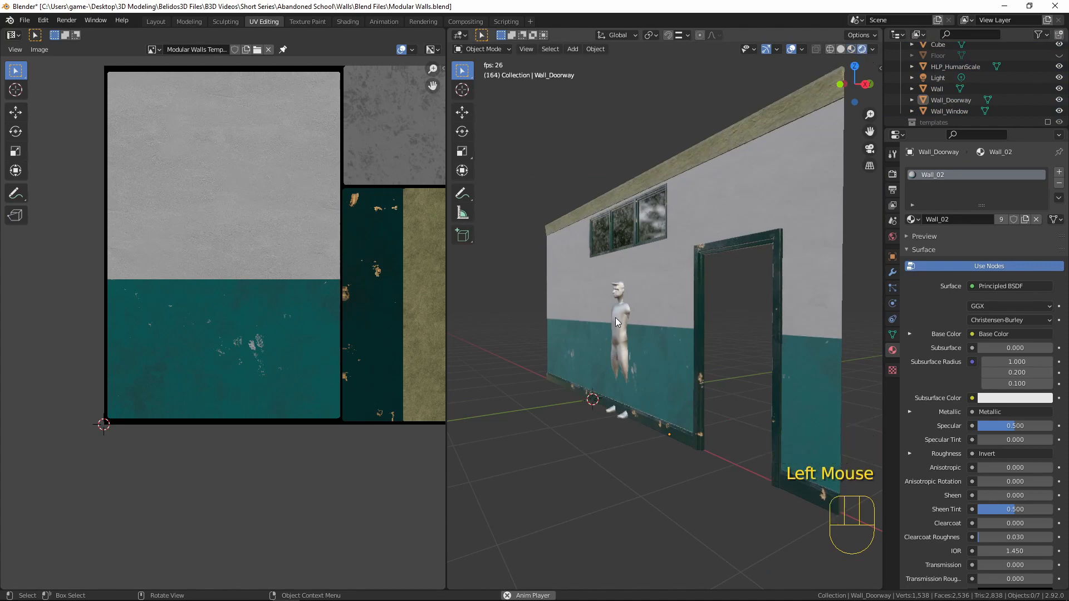
middle_click_drag(619, 306, 771, 269)
Set the render engine to Cycles with GPU Compute as the device and inspect the rendered walls.
left_click(893, 174)
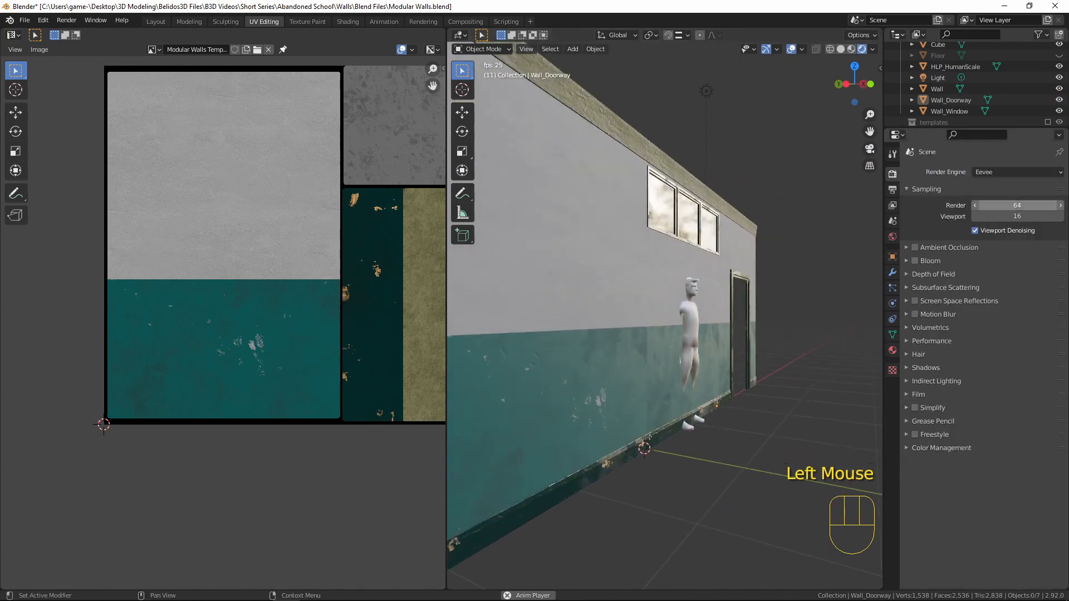
left_click(1005, 176)
left_click(990, 205)
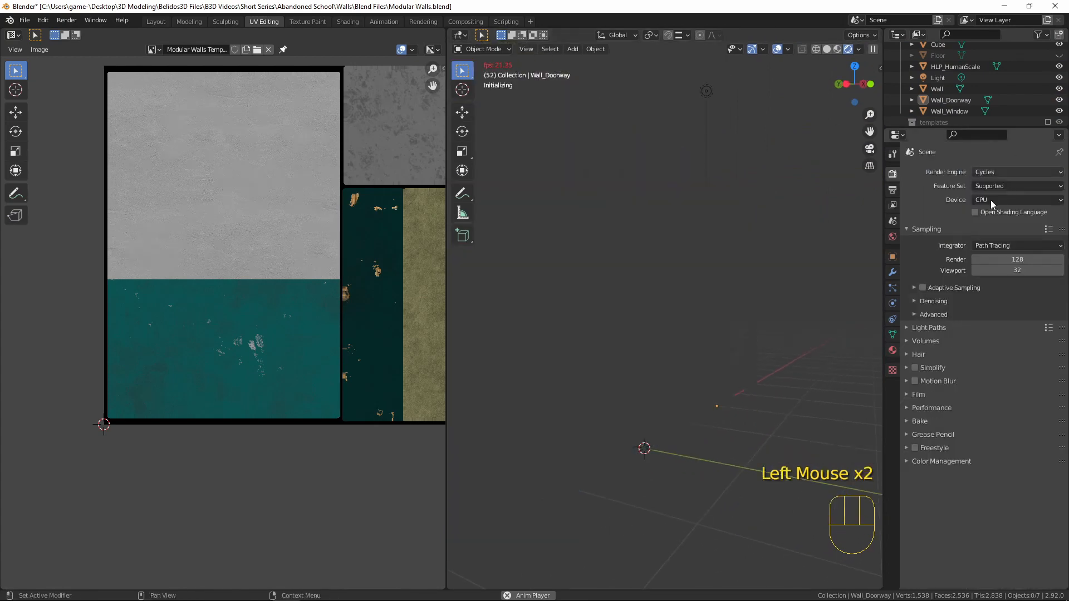
left_click(987, 200)
left_click(991, 226)
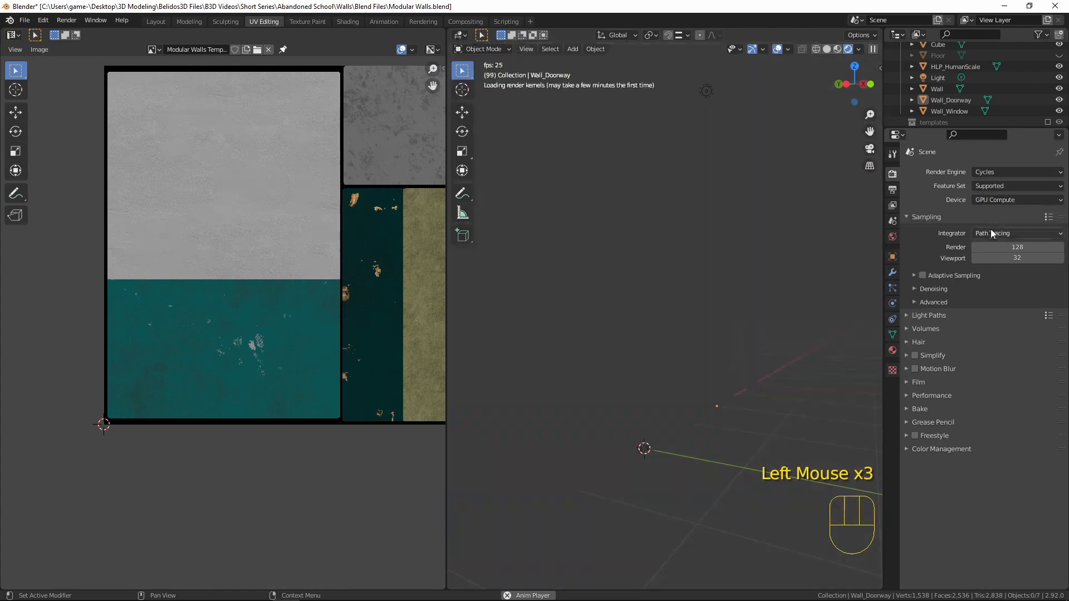
scroll(686, 336, "down", 2)
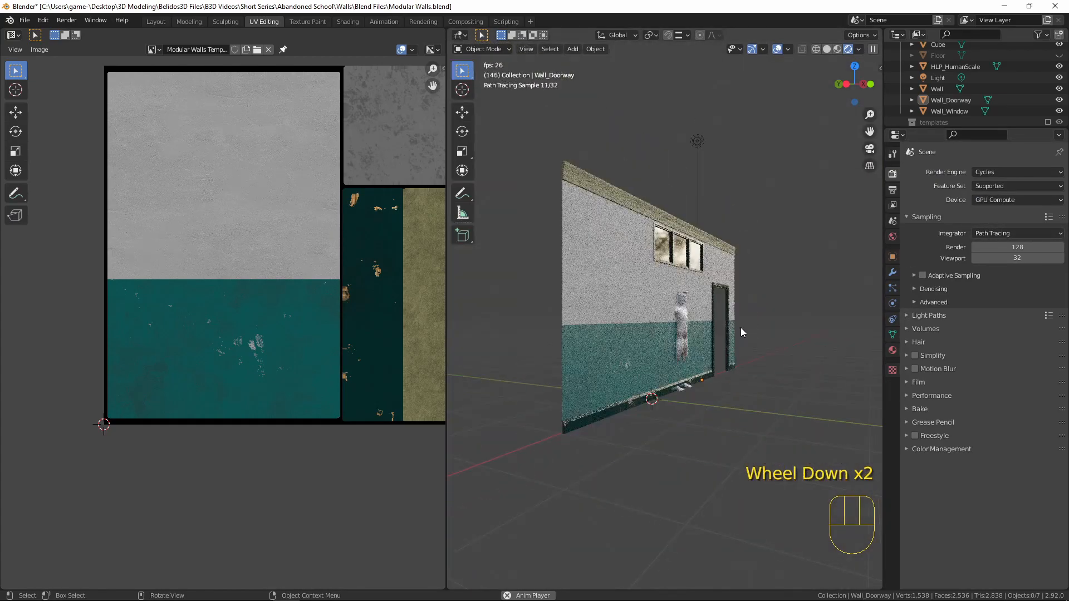
middle_click_drag(741, 328, 740, 432)
scroll(579, 339, "up", 3)
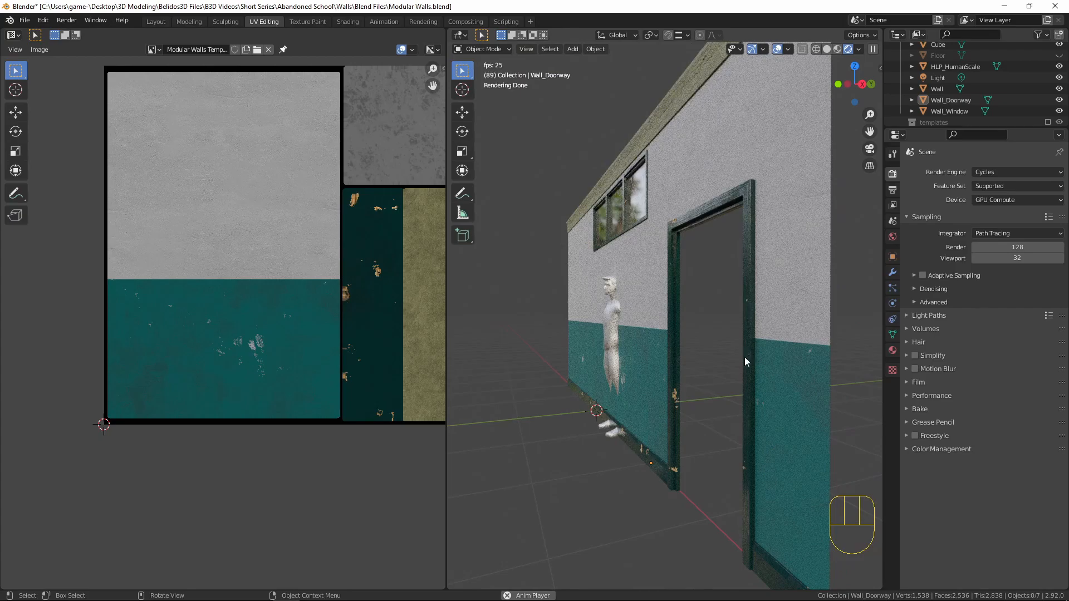
Inspect the Cycles-rendered door frame and the worn teal paint on the lower wall up close.
scroll(741, 329, "up", 2)
middle_click_drag(746, 322, 723, 246)
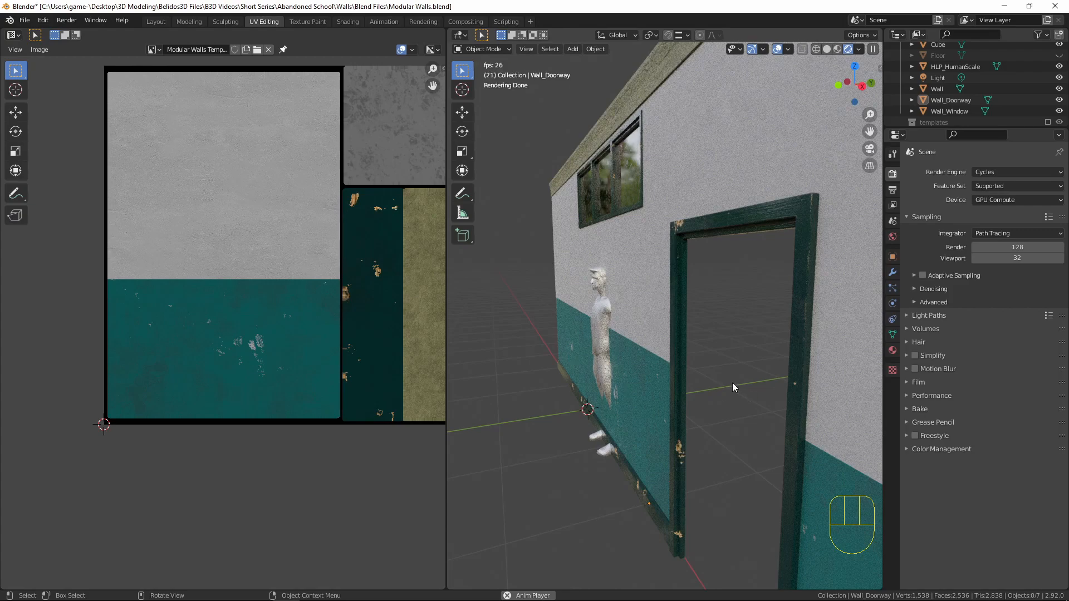
scroll(724, 370, "down", 1)
middle_click_drag(720, 363, 706, 334)
scroll(701, 349, "up", 1)
scroll(713, 348, "up", 1)
scroll(867, 334, "up", 5)
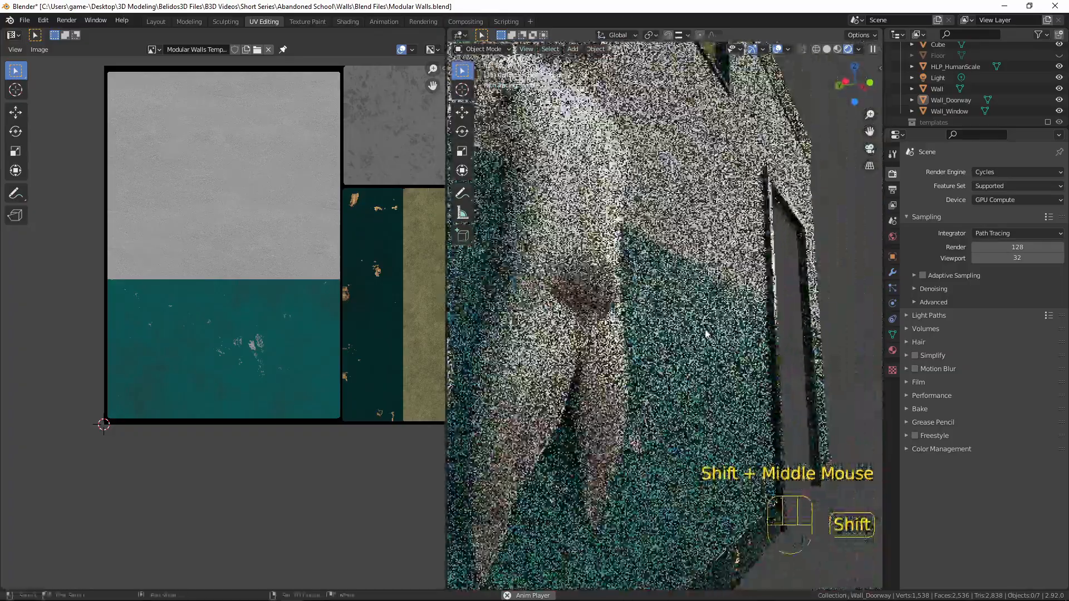
scroll(722, 350, "up", 4)
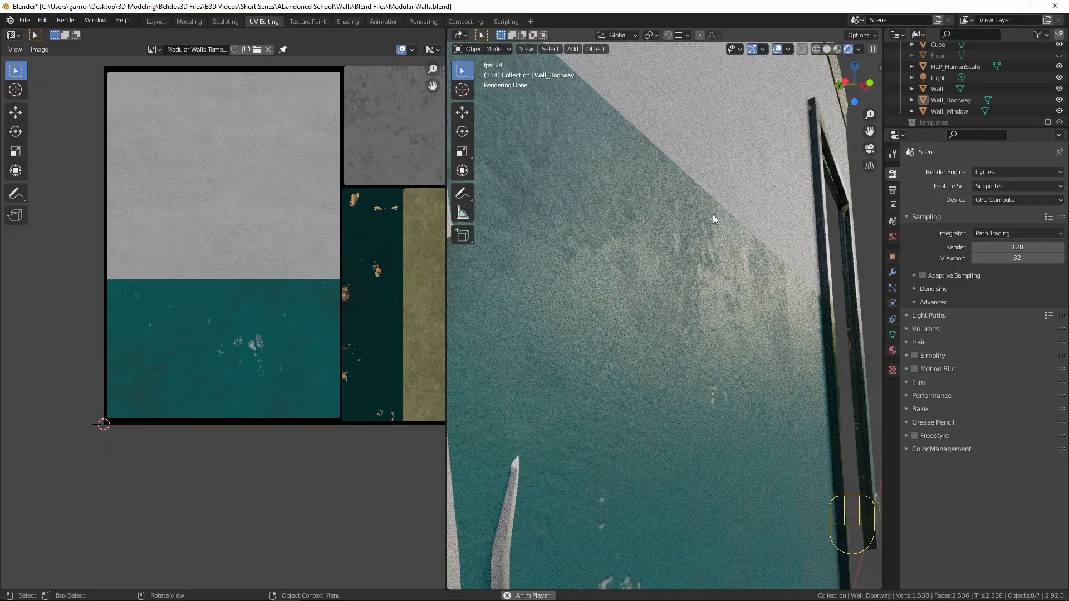
scroll(713, 316, "down", 3)
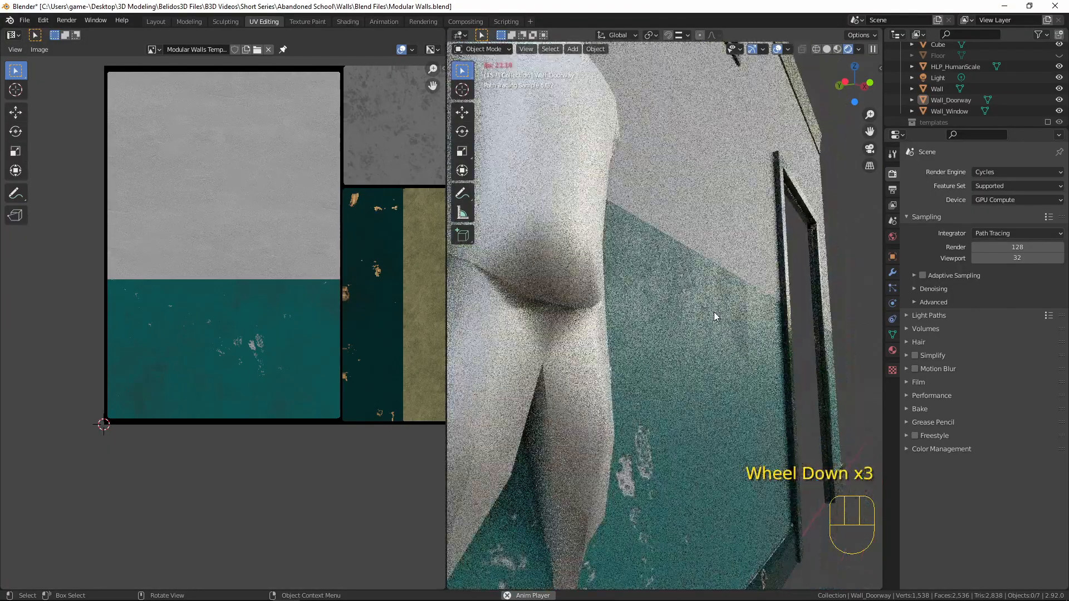
scroll(714, 312, "up", 2)
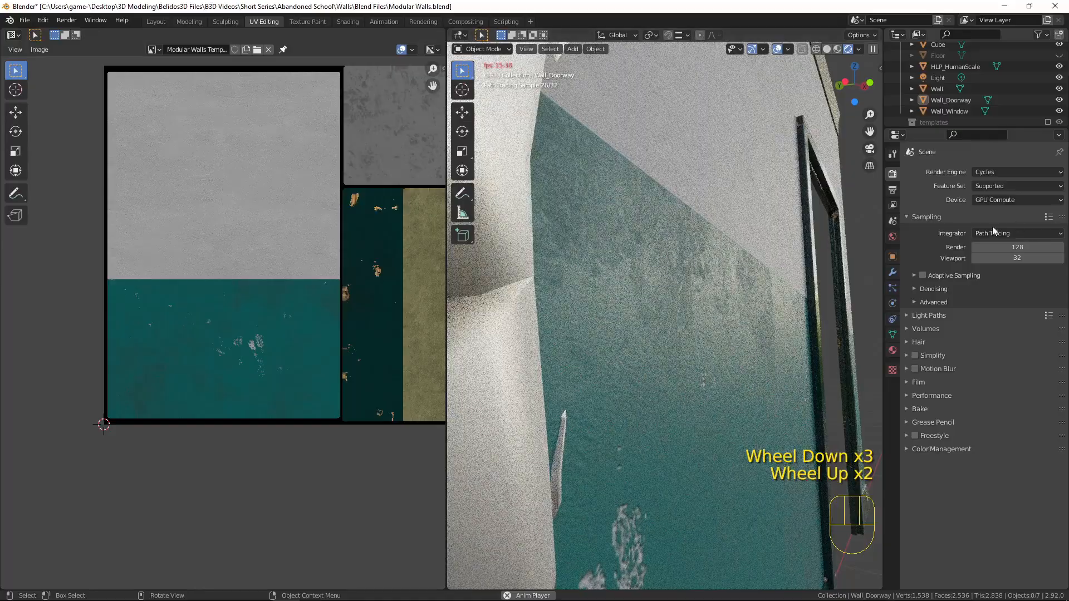
Examine the rendered window's frame and glass, then review the whole row of wall modules from both ends.
scroll(674, 122, "down", 1)
scroll(726, 151, "down", 6)
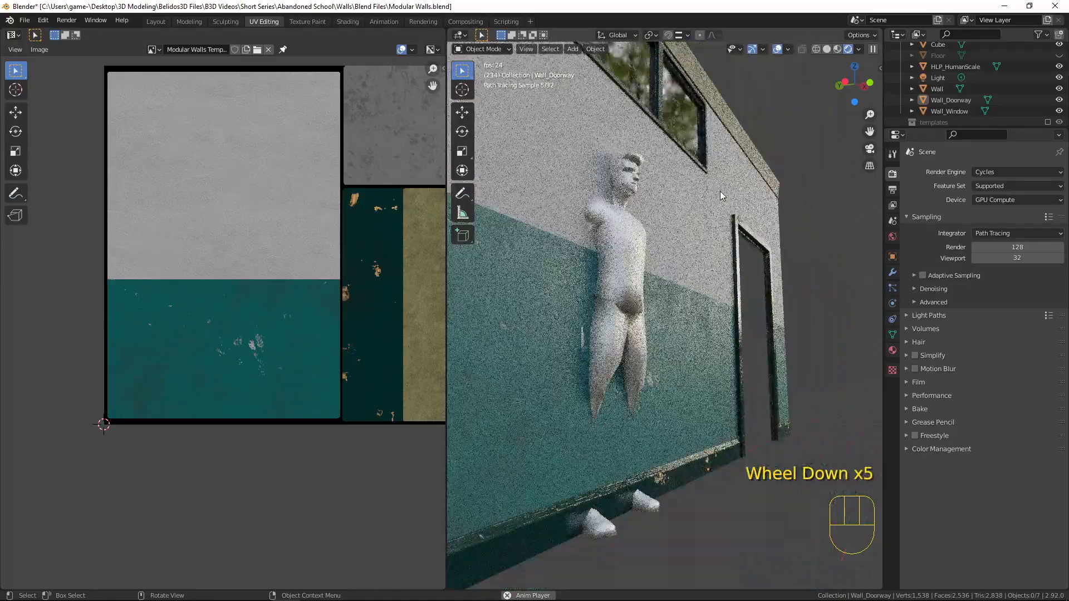
middle_click_drag(629, 234, 534, 269, "shift")
scroll(631, 312, "up", 3)
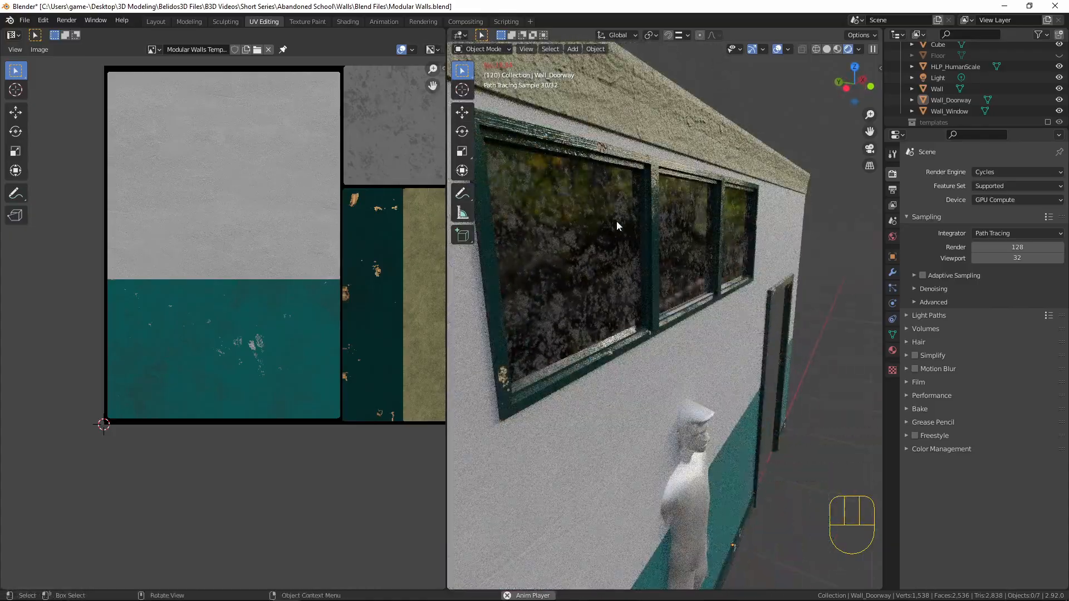
scroll(656, 144, "down", 4)
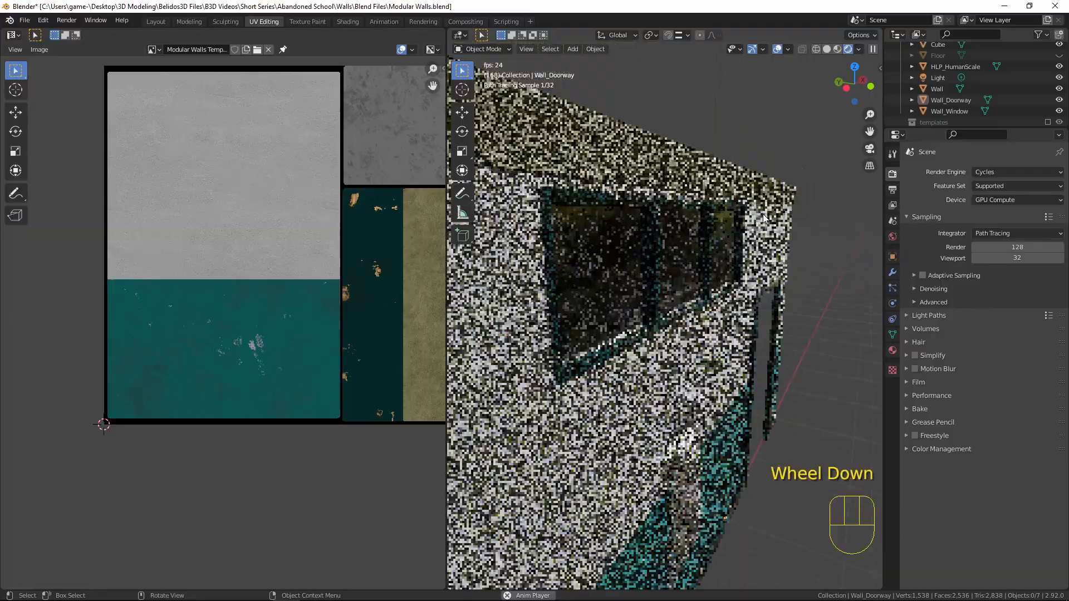
middle_click_drag(732, 312, 572, 283, "shift")
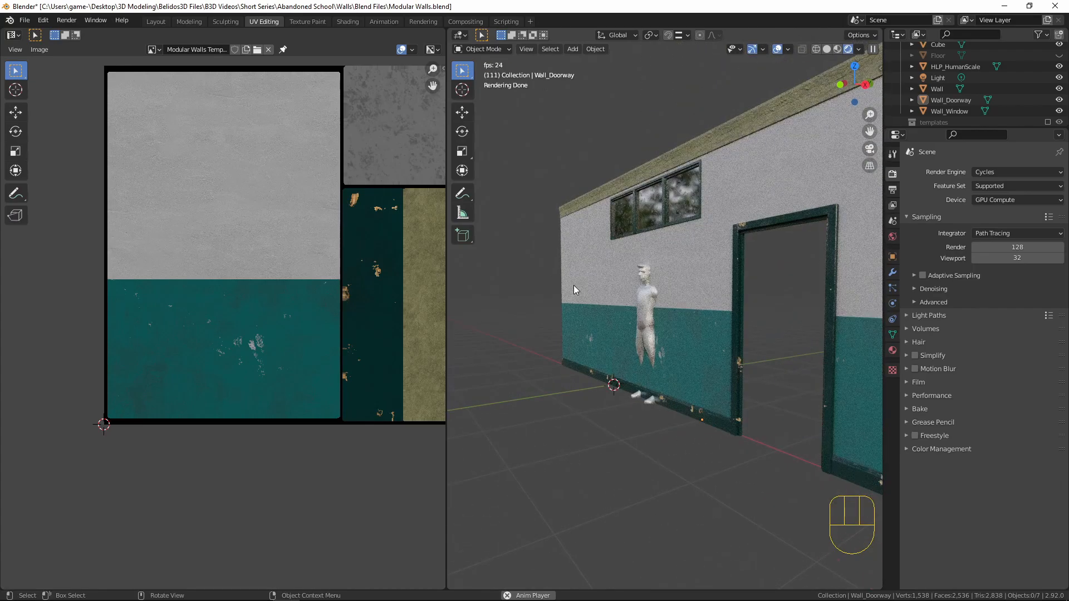
middle_click_drag(671, 300, 757, 339)
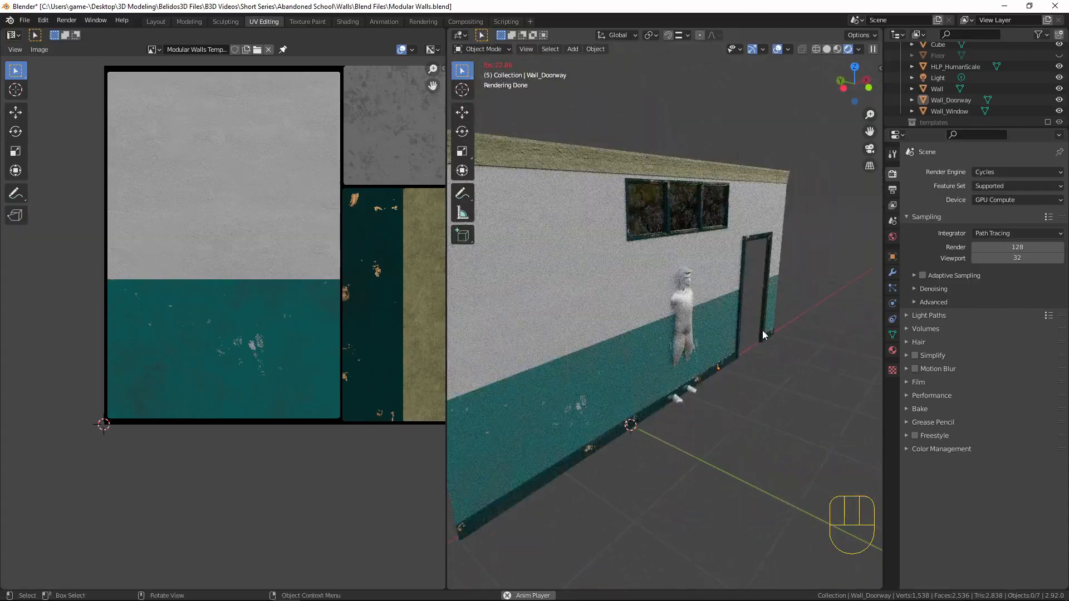